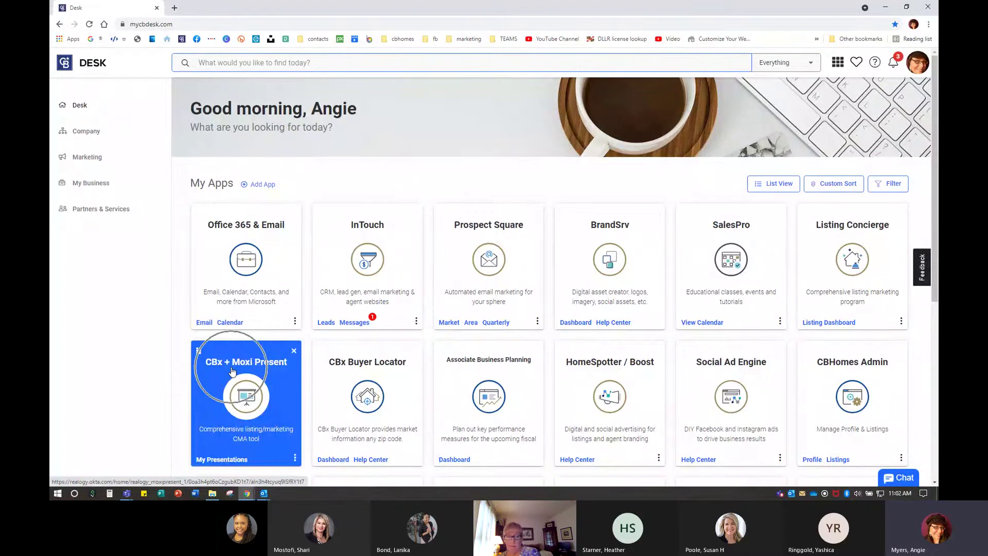
Launch the CBx + Moxi Present app from the My Apps section of the Desk home page
{"action": "scroll", "coordinate": [232, 371], "scroll_direction": "down", "scroll_amount": 2}
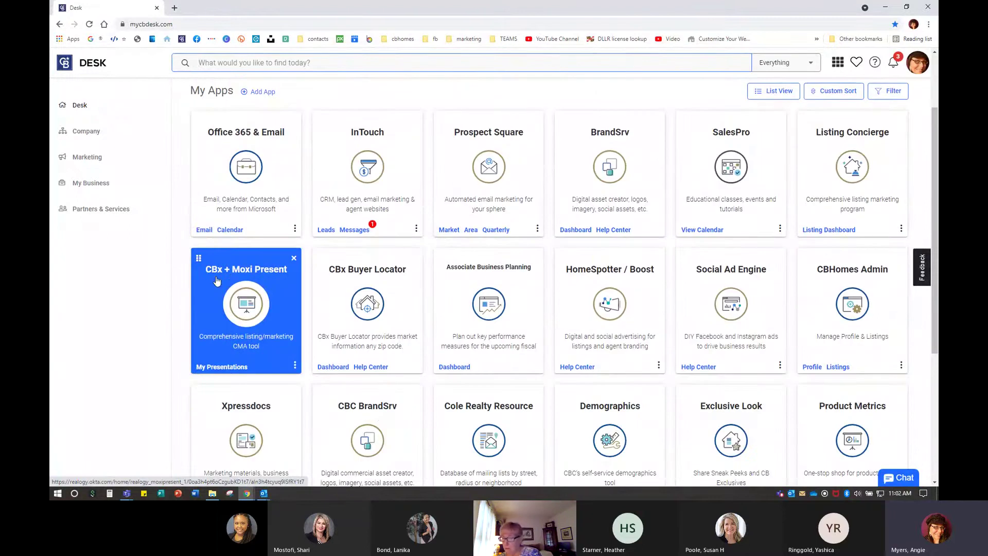
{"action": "left_click", "coordinate": [257, 311]}
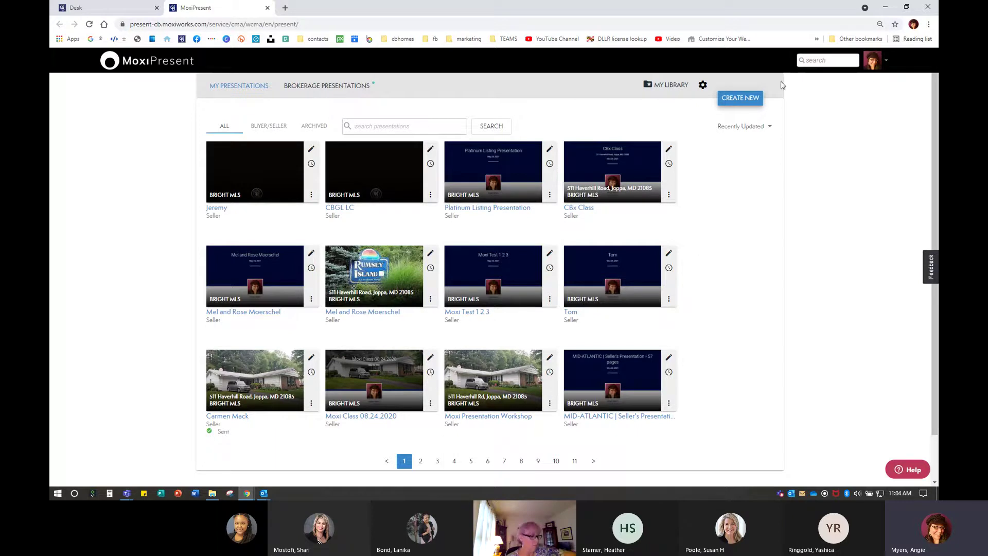
Start a new Seller presentation
{"action": "left_click", "coordinate": [740, 101]}
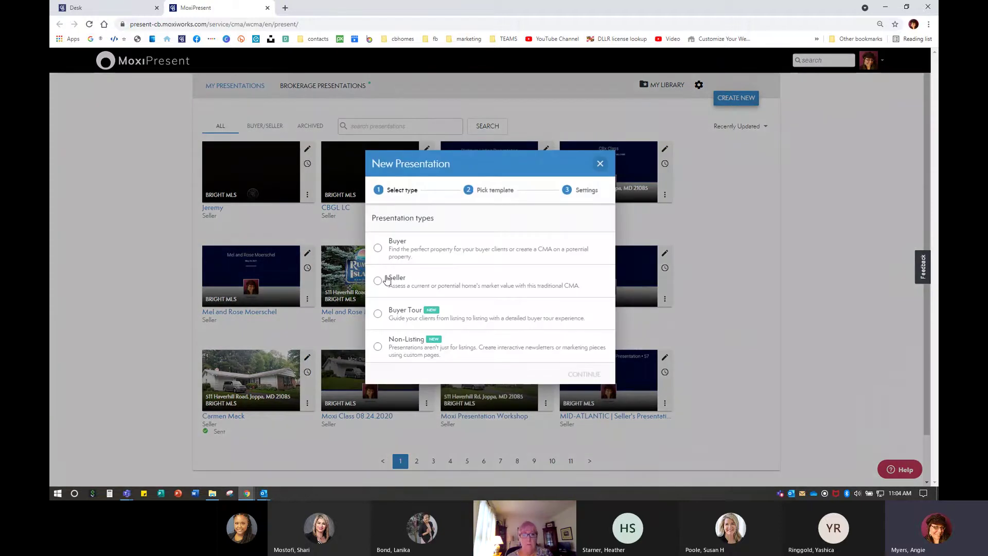
{"action": "left_click", "coordinate": [378, 281]}
{"action": "left_click", "coordinate": [576, 364]}
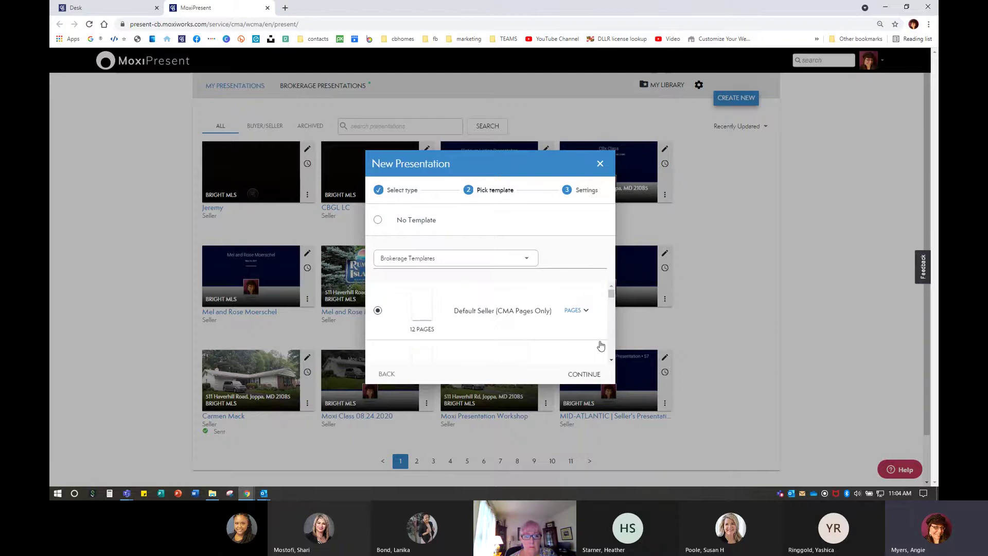
Choose the MID-ATLANTIC | Seller's Presentation brokerage template
{"action": "scroll", "coordinate": [612, 349], "scroll_direction": "down", "scroll_amount": 3}
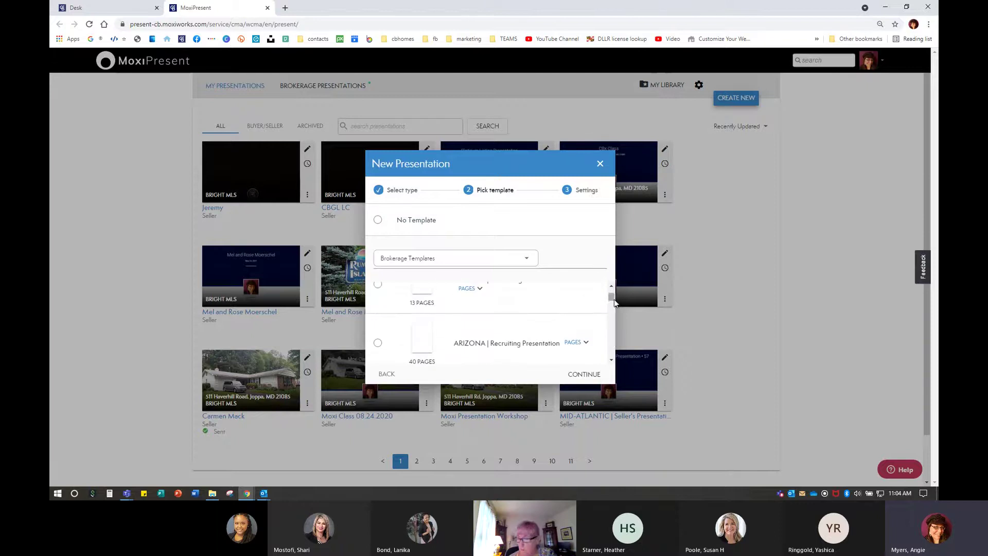
{"action": "scroll", "coordinate": [615, 303], "scroll_direction": "down", "scroll_amount": 5}
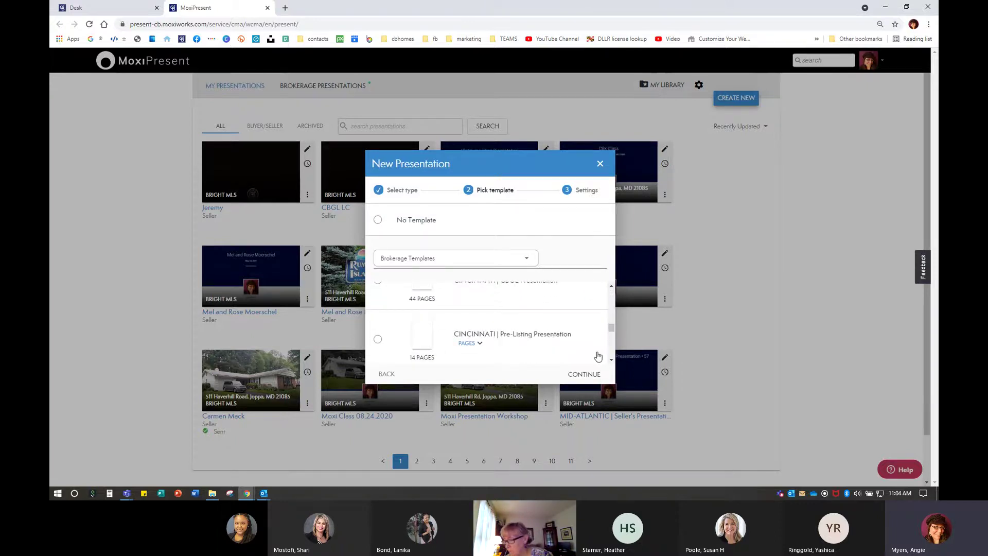
{"action": "scroll", "coordinate": [610, 355], "scroll_direction": "down", "scroll_amount": 3}
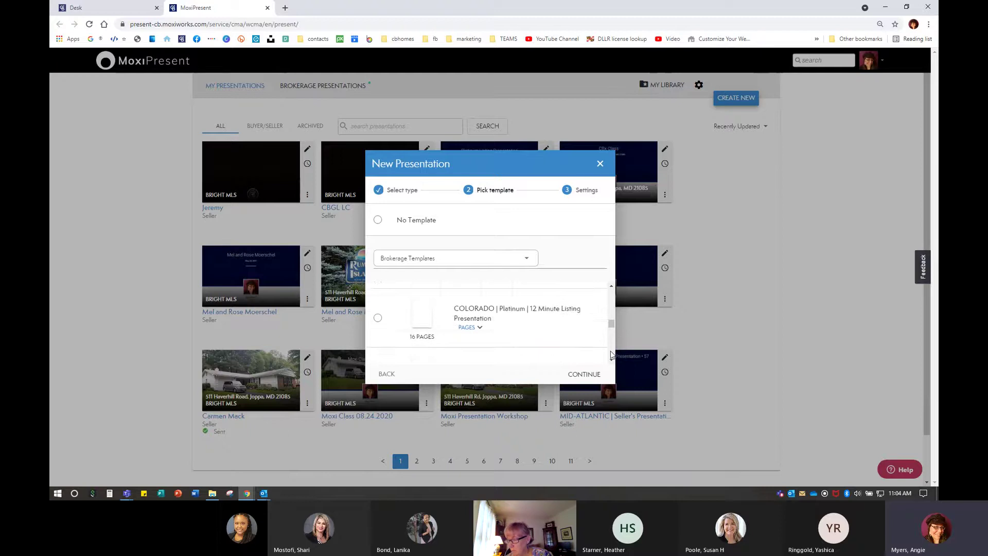
{"action": "scroll", "coordinate": [612, 355], "scroll_direction": "down", "scroll_amount": 3}
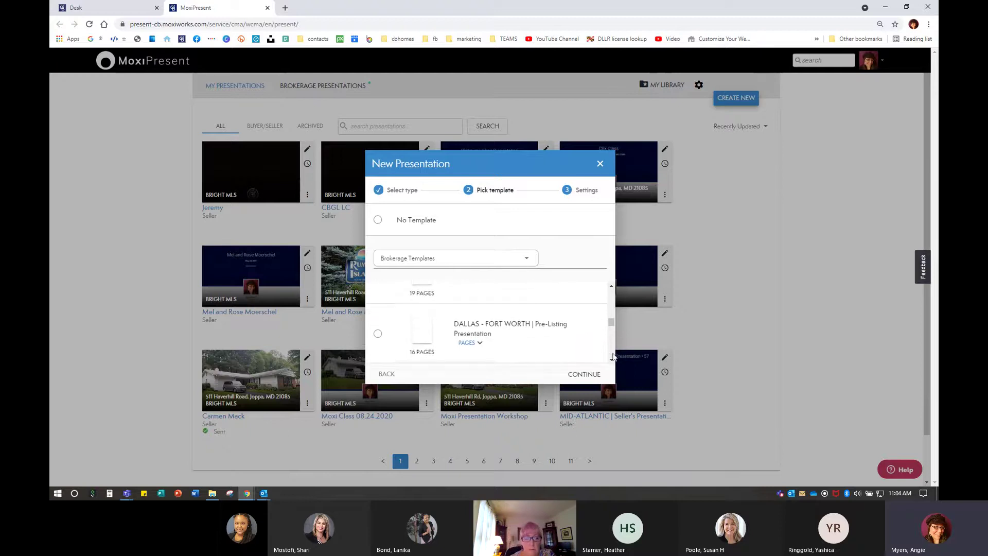
{"action": "scroll", "coordinate": [613, 357], "scroll_direction": "down", "scroll_amount": 3}
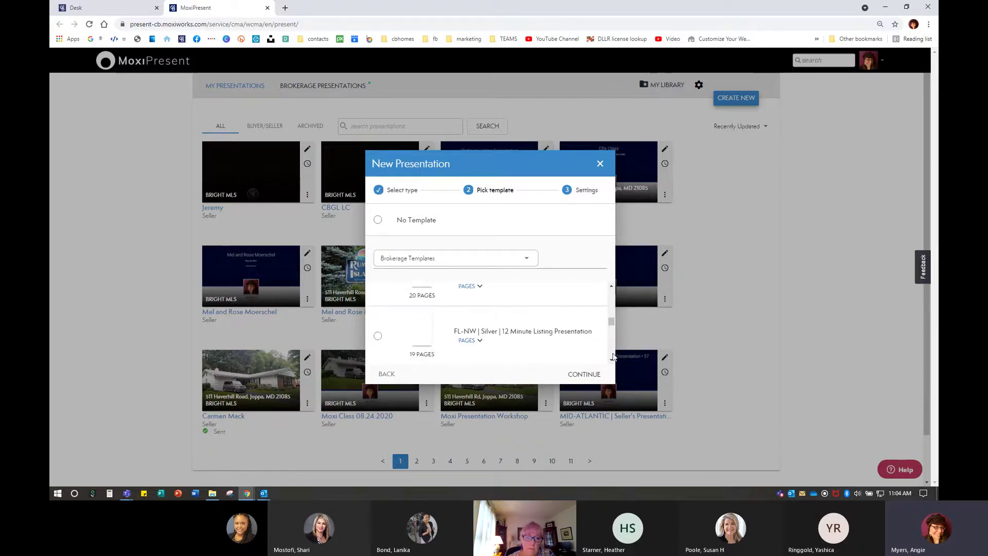
{"action": "scroll", "coordinate": [613, 357], "scroll_direction": "down", "scroll_amount": 3}
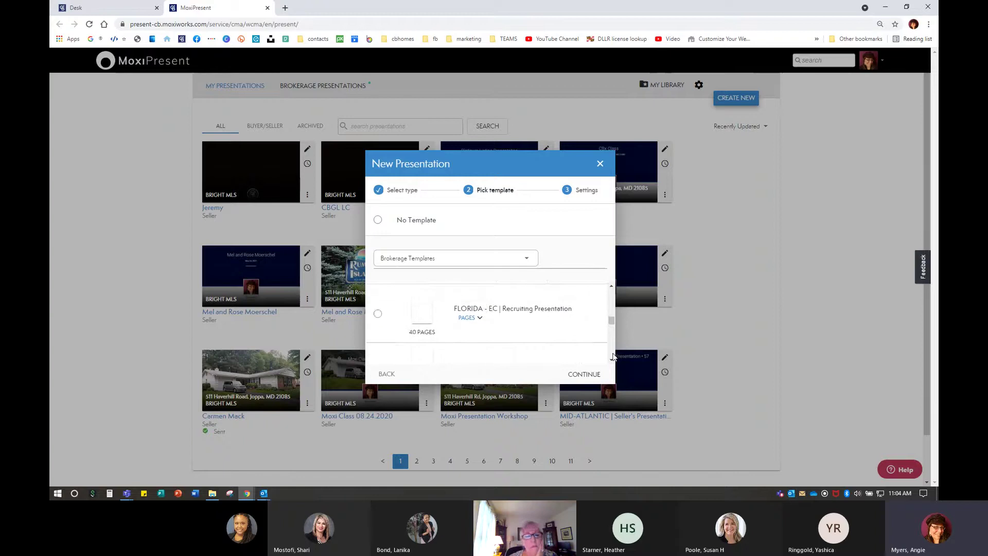
{"action": "scroll", "coordinate": [613, 356], "scroll_direction": "down", "scroll_amount": 3}
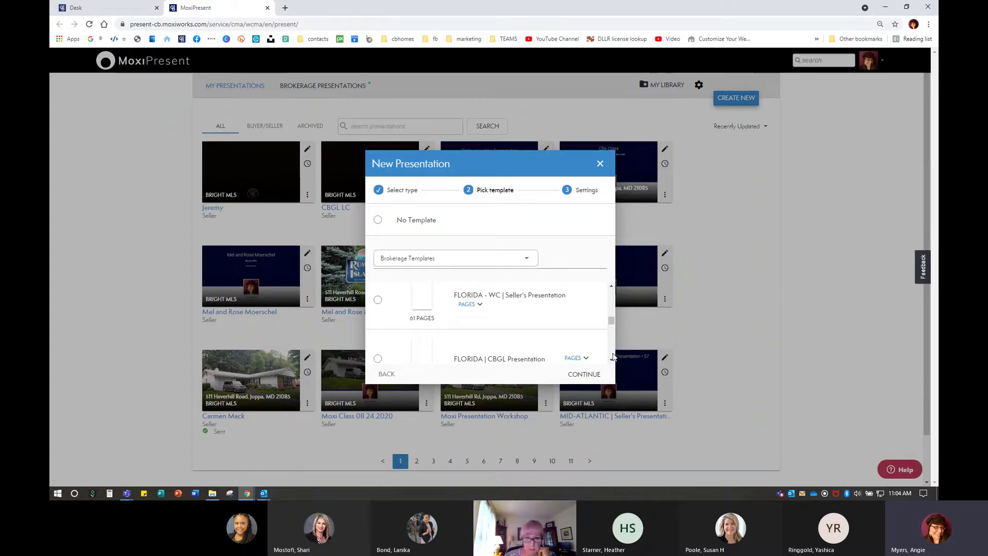
{"action": "scroll", "coordinate": [613, 356], "scroll_direction": "down", "scroll_amount": 4}
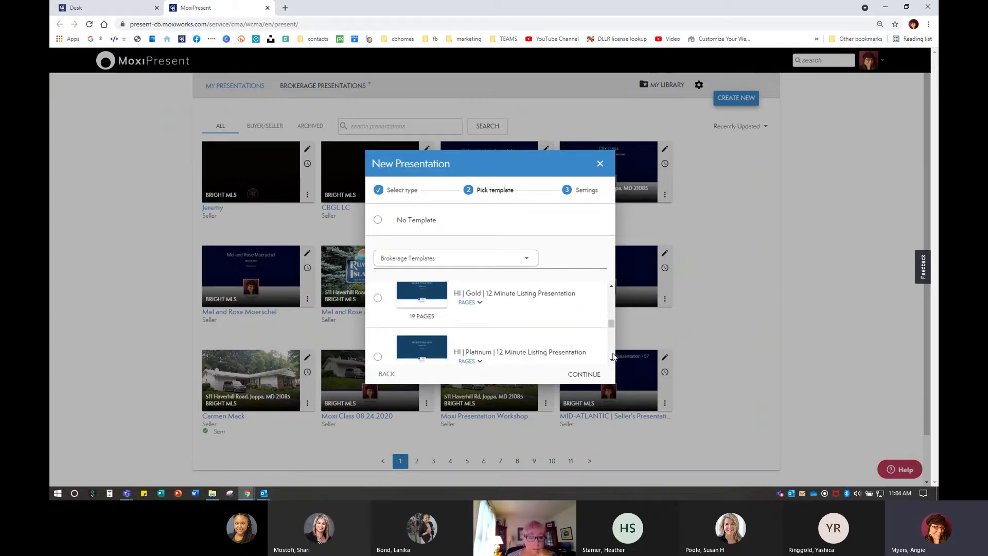
{"action": "scroll", "coordinate": [496, 314], "scroll_direction": "down", "scroll_amount": 5}
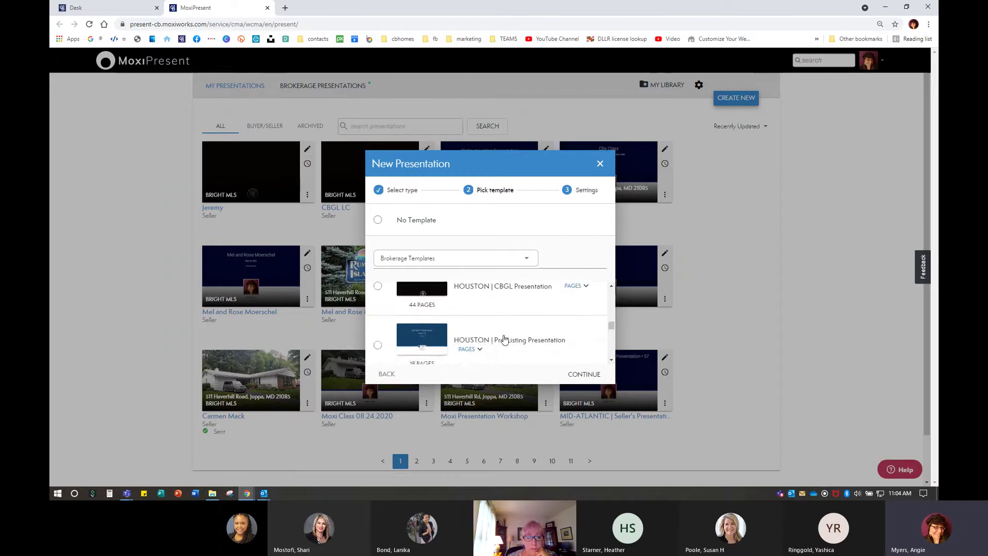
{"action": "scroll", "coordinate": [505, 338], "scroll_direction": "down", "scroll_amount": 4}
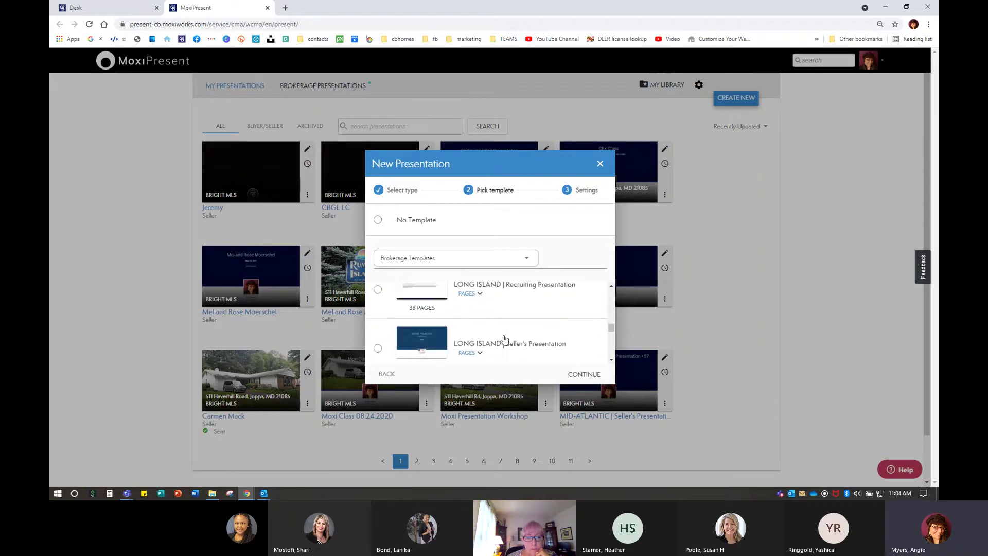
{"action": "scroll", "coordinate": [505, 339], "scroll_direction": "down", "scroll_amount": 4}
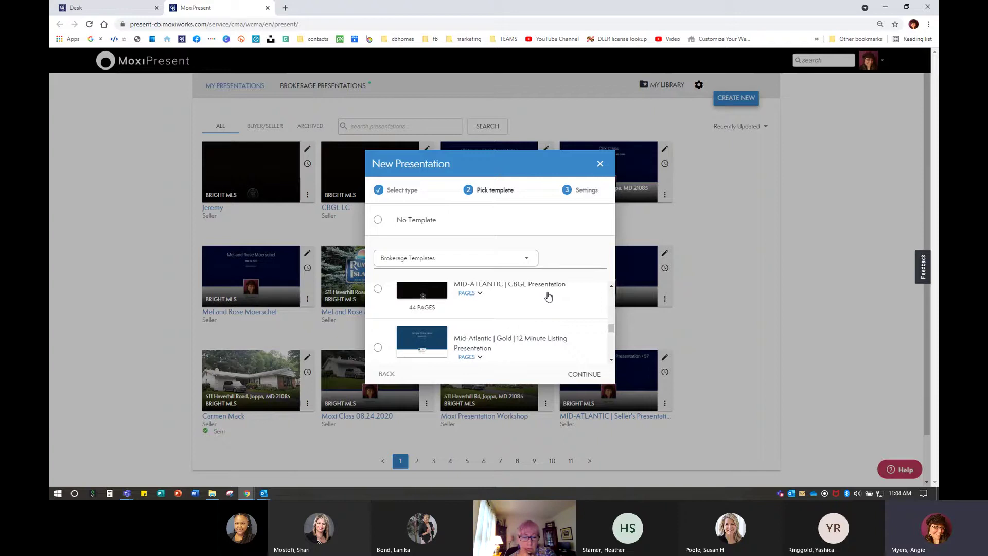
{"action": "scroll", "coordinate": [548, 297], "scroll_direction": "down", "scroll_amount": 2}
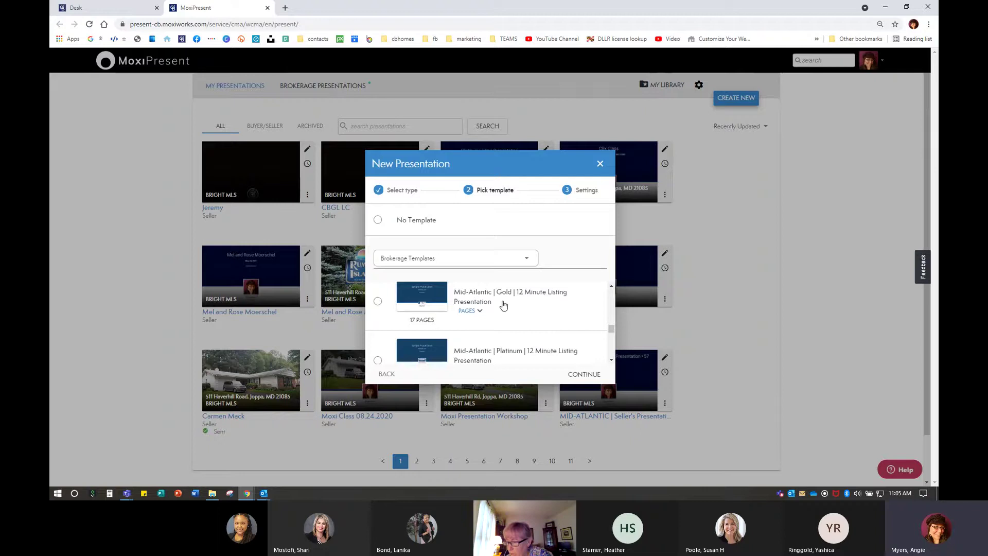
{"action": "scroll", "coordinate": [503, 305], "scroll_direction": "down", "scroll_amount": 2}
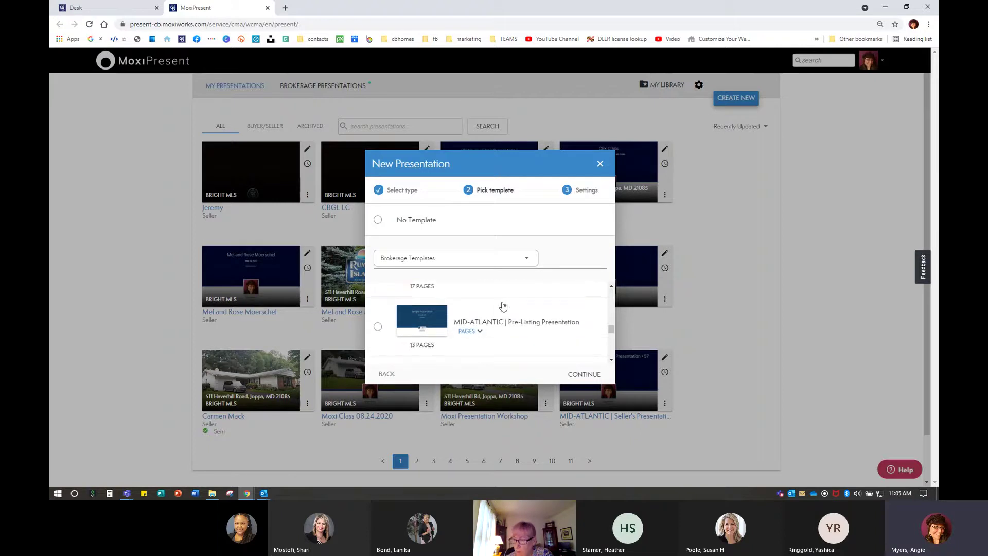
{"action": "scroll", "coordinate": [503, 305], "scroll_direction": "down", "scroll_amount": 1}
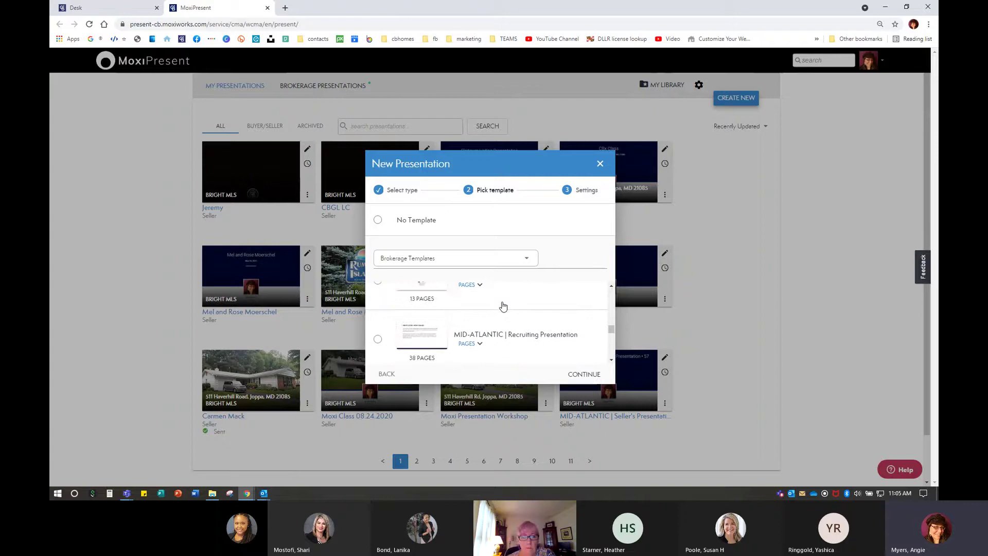
{"action": "scroll", "coordinate": [504, 305], "scroll_direction": "down", "scroll_amount": 2}
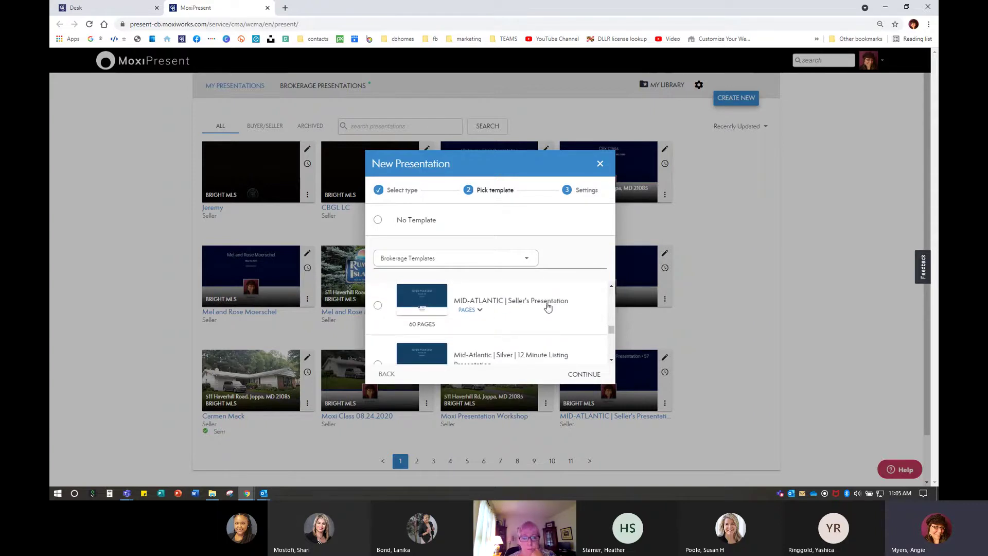
{"action": "left_click", "coordinate": [378, 305]}
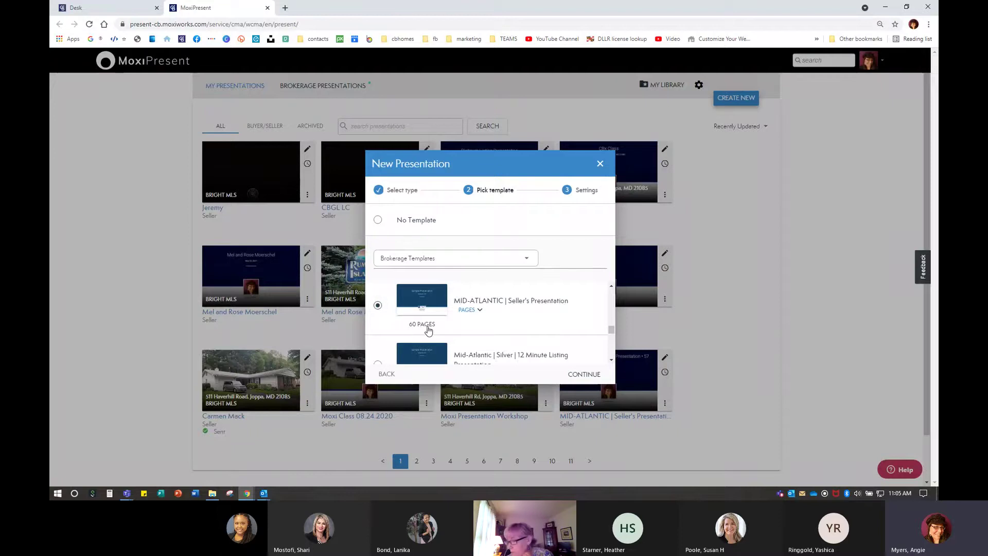
Set Prepared for to 'Moxi Seller Presentations 202' and the listing source to BRIGHT MLS
{"action": "left_click", "coordinate": [586, 373]}
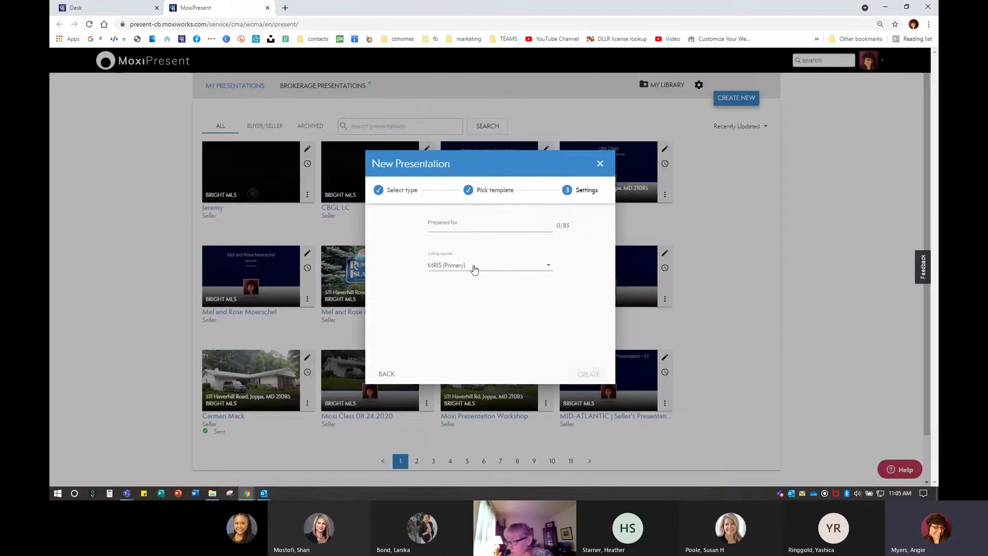
{"action": "left_click", "coordinate": [446, 230]}
{"action": "type", "text": "Mox"}
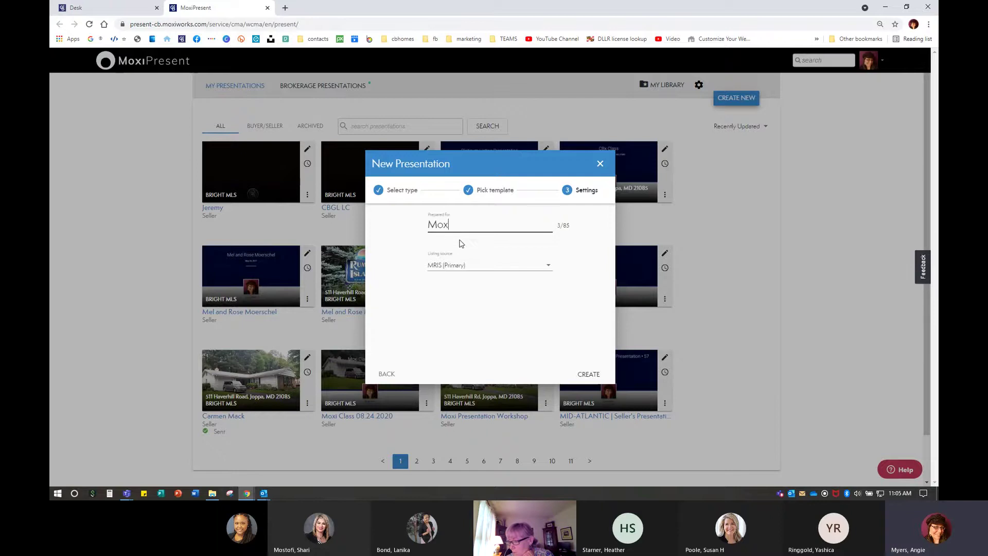
{"action": "type", "text": "i Seller Present"}
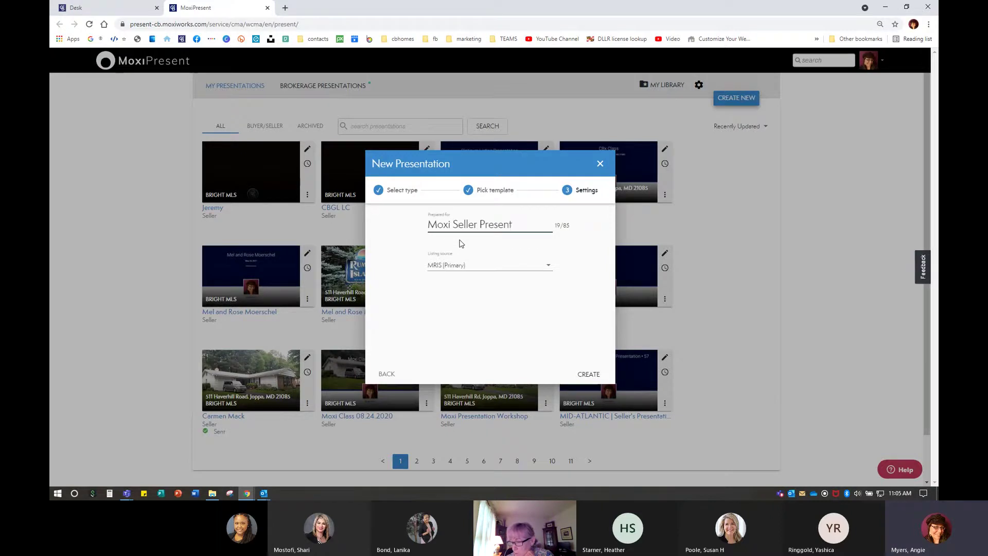
{"action": "type", "text": "ation"}
{"action": "type", "text": "s"}
{"action": "type", "text": " 202"}
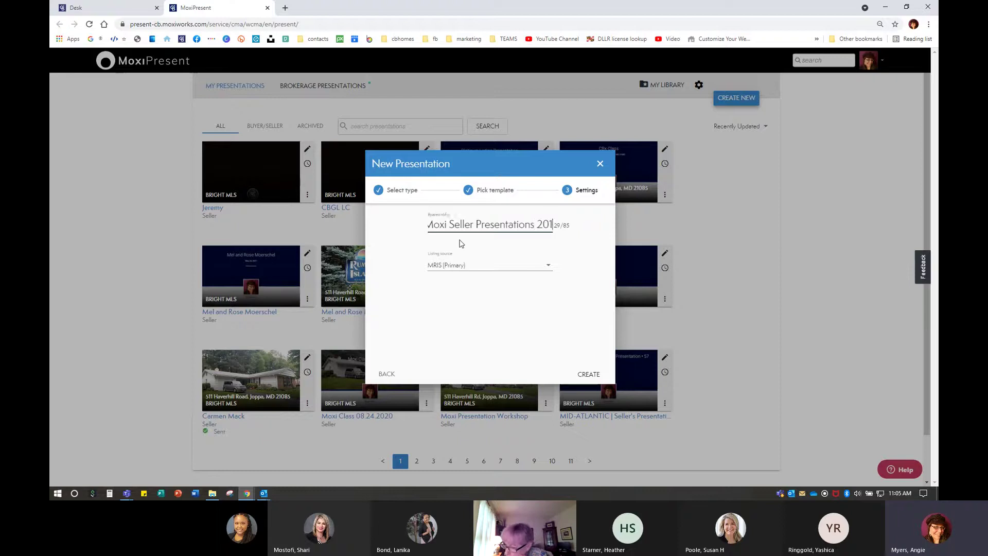
{"action": "key", "text": "Tab"}
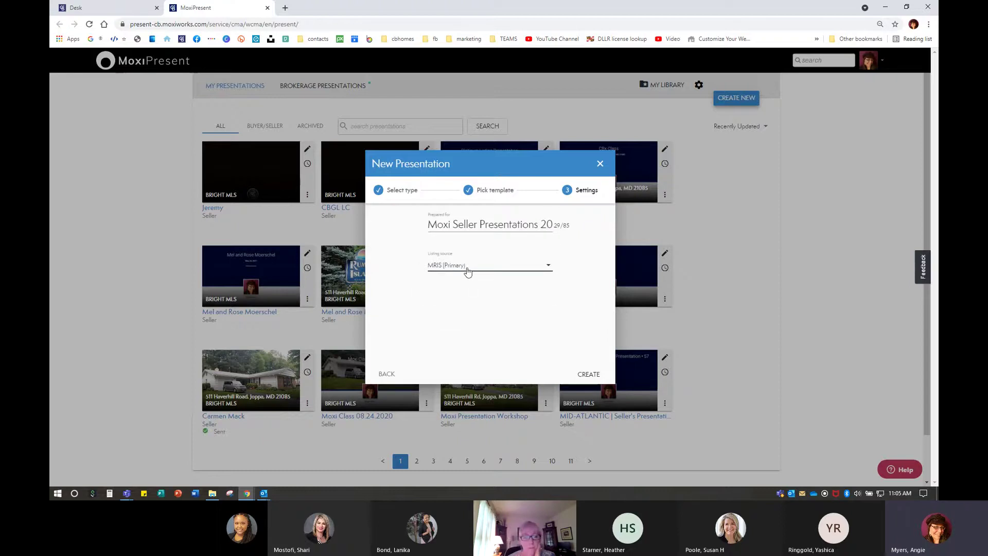
{"action": "left_click", "coordinate": [466, 267]}
{"action": "left_click", "coordinate": [467, 287]}
{"action": "left_click", "coordinate": [585, 377]}
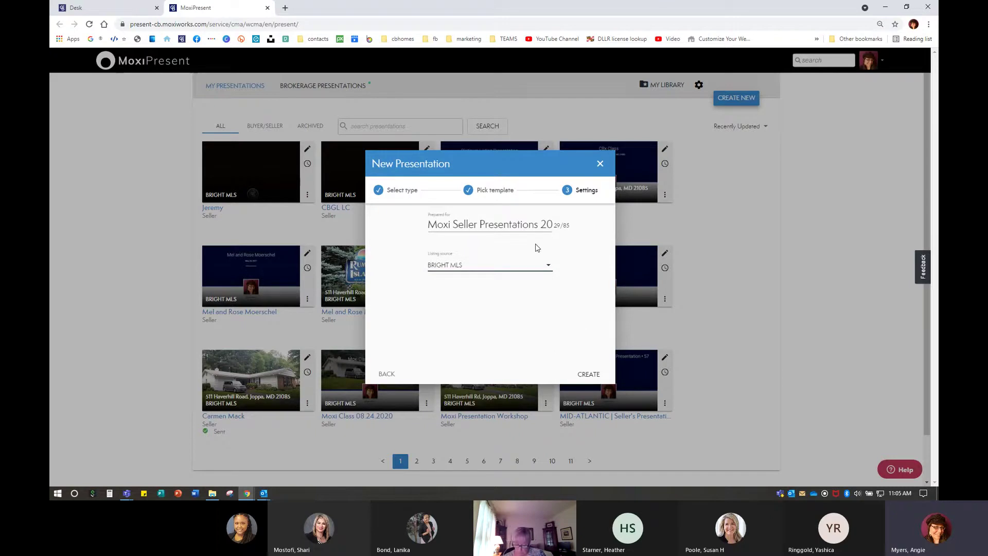
{"action": "left_click", "coordinate": [448, 267]}
Create the presentation and show its 59-page list, starting with Cover Page
{"action": "left_click", "coordinate": [587, 374]}
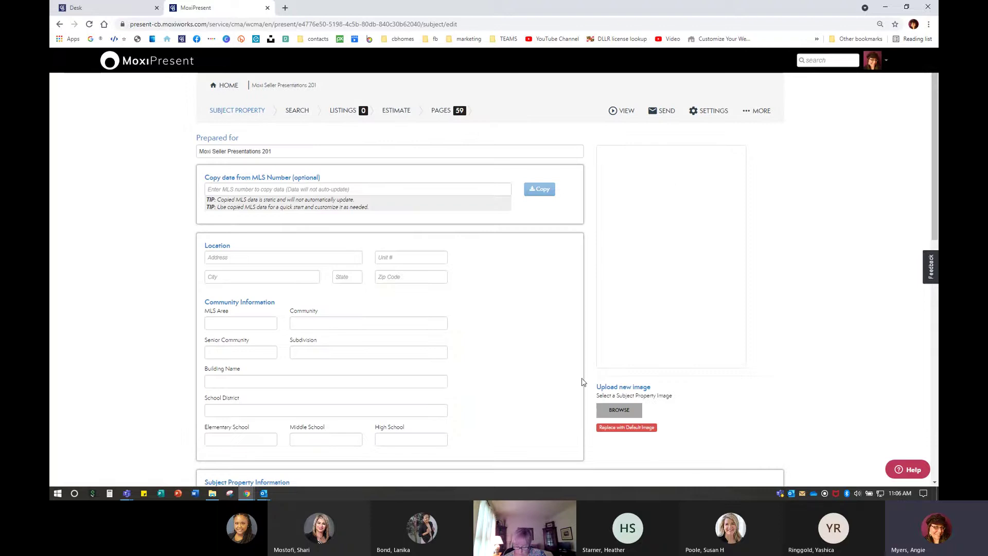
{"action": "left_click", "coordinate": [441, 110]}
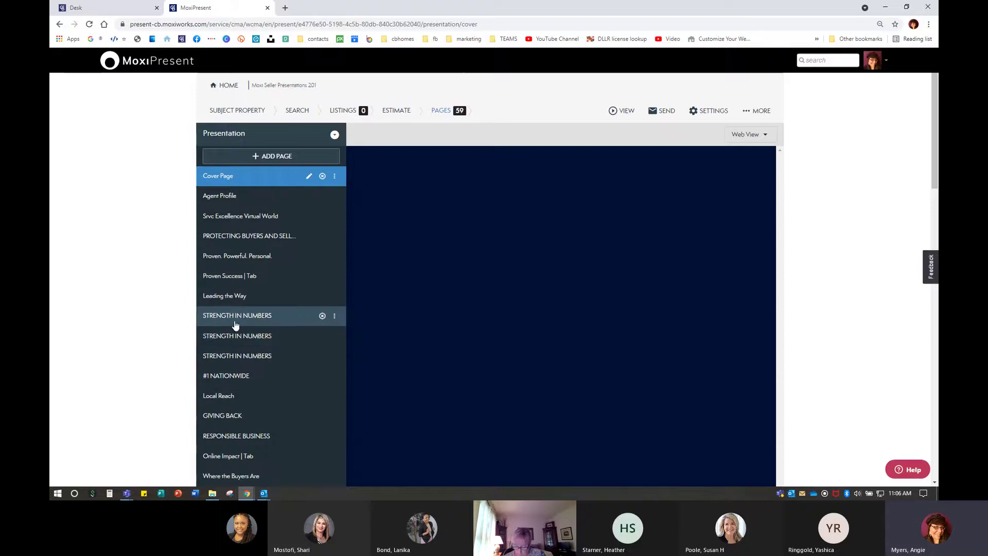
Preview all three STRENGTH IN NUMBERS pages, ending on the Washington Monument version
{"action": "key", "text": "ctrl+plus"}
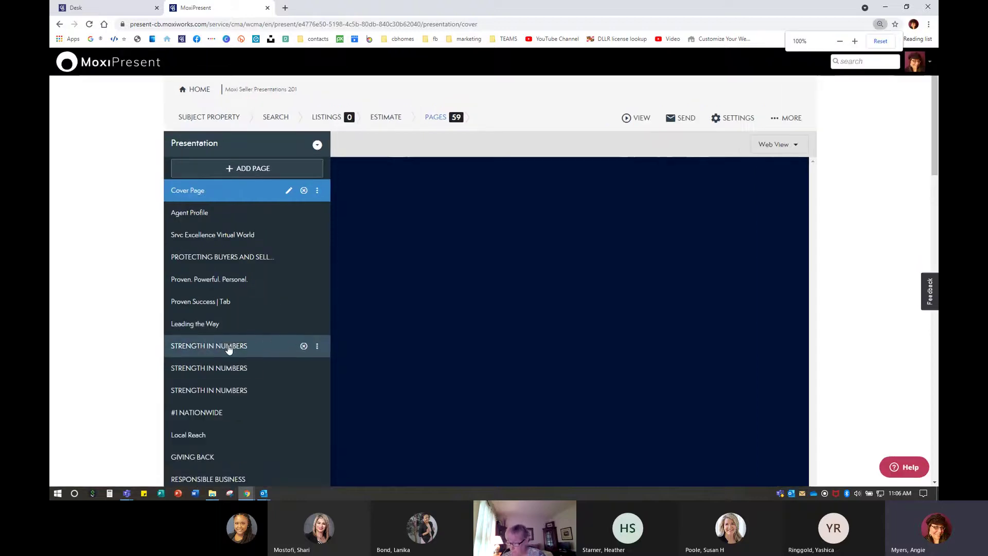
{"action": "scroll", "coordinate": [228, 349], "scroll_direction": "down", "scroll_amount": 1}
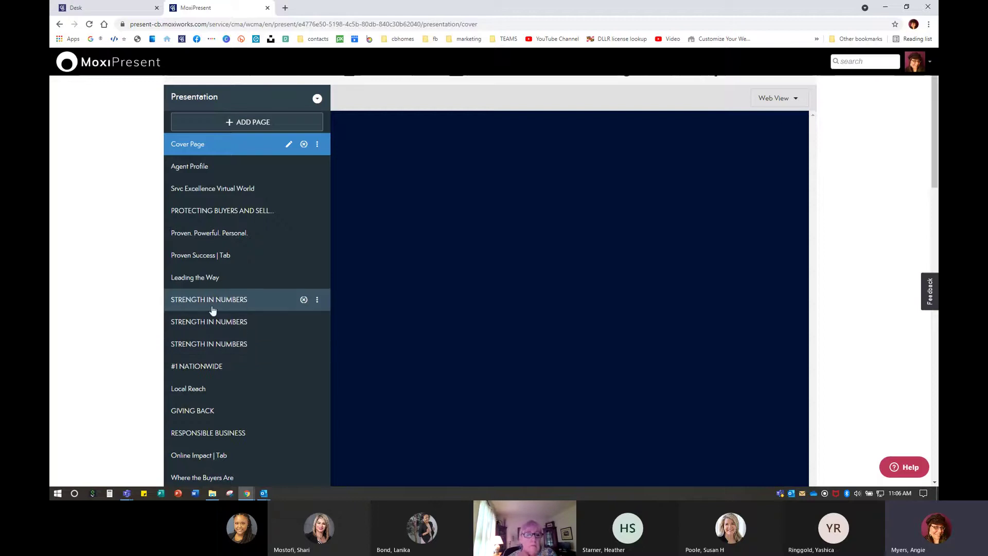
{"action": "left_click", "coordinate": [242, 301]}
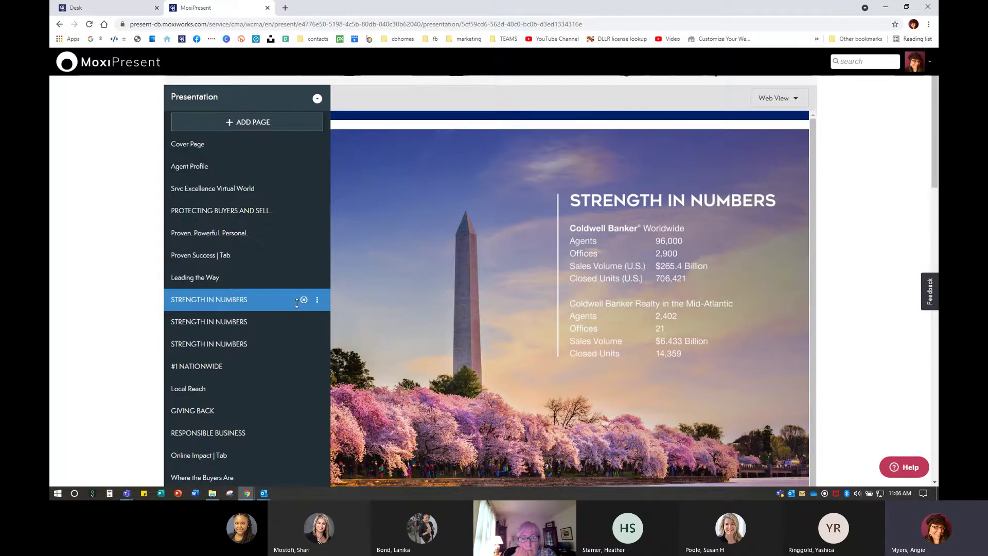
{"action": "left_click", "coordinate": [251, 324]}
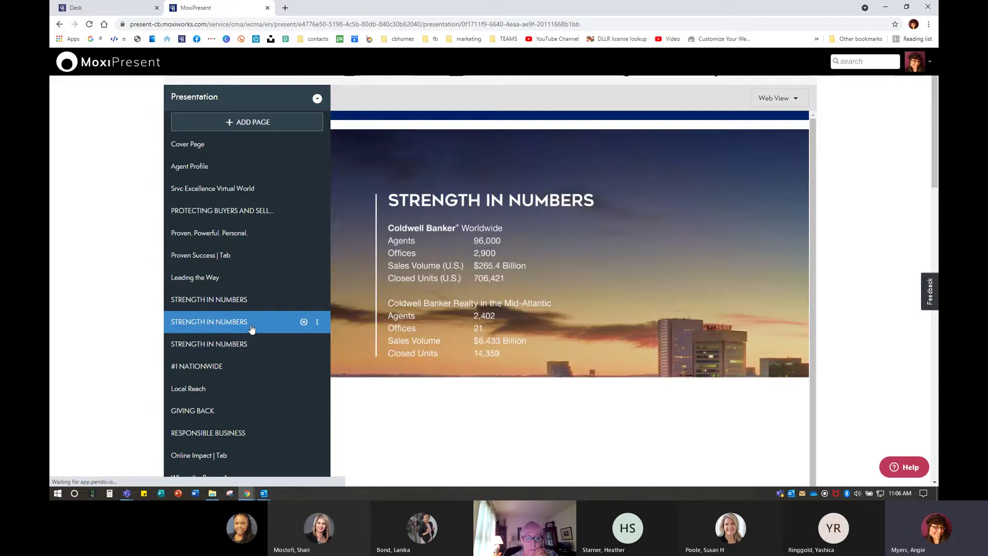
{"action": "scroll", "coordinate": [555, 357], "scroll_direction": "down", "scroll_amount": 1}
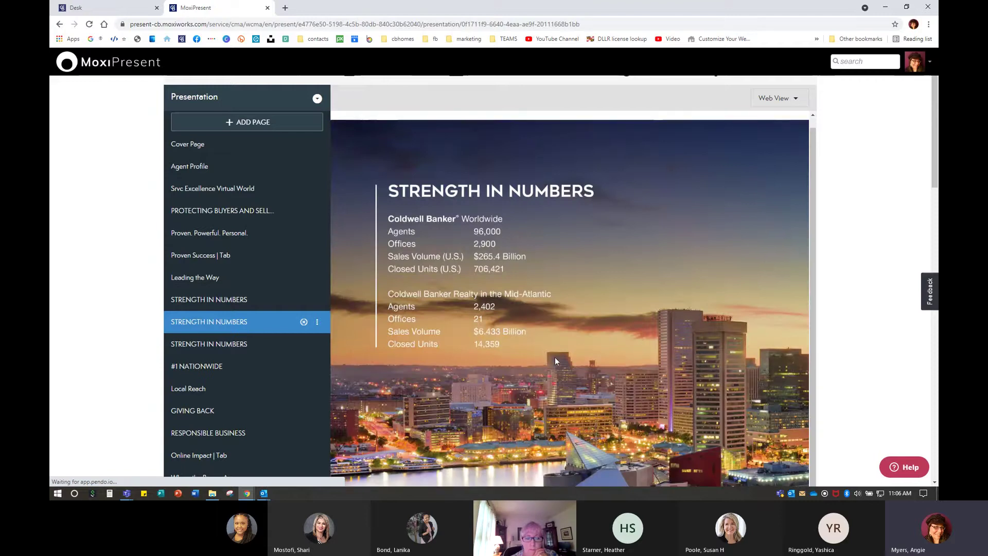
{"action": "scroll", "coordinate": [556, 360], "scroll_direction": "down", "scroll_amount": 4}
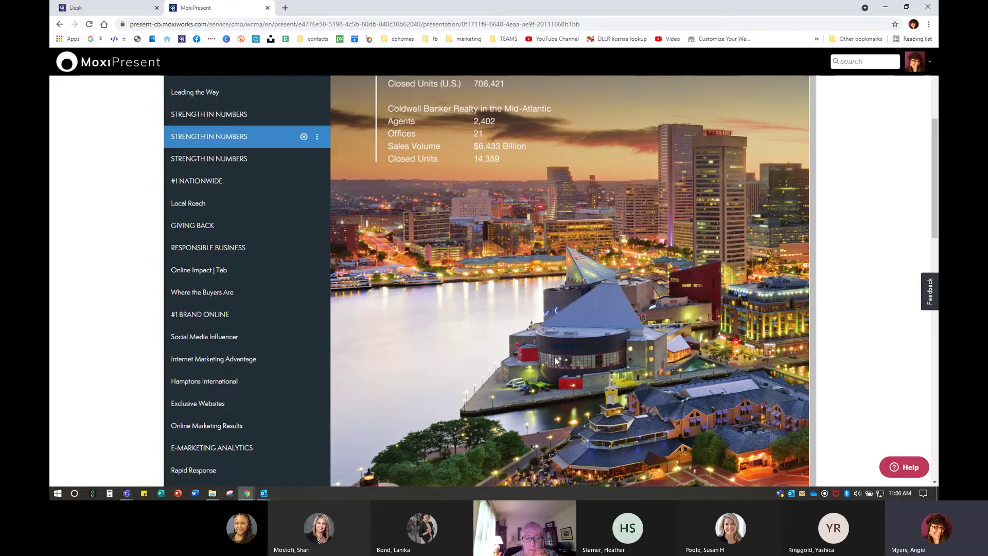
{"action": "scroll", "coordinate": [592, 361], "scroll_direction": "up", "scroll_amount": 1}
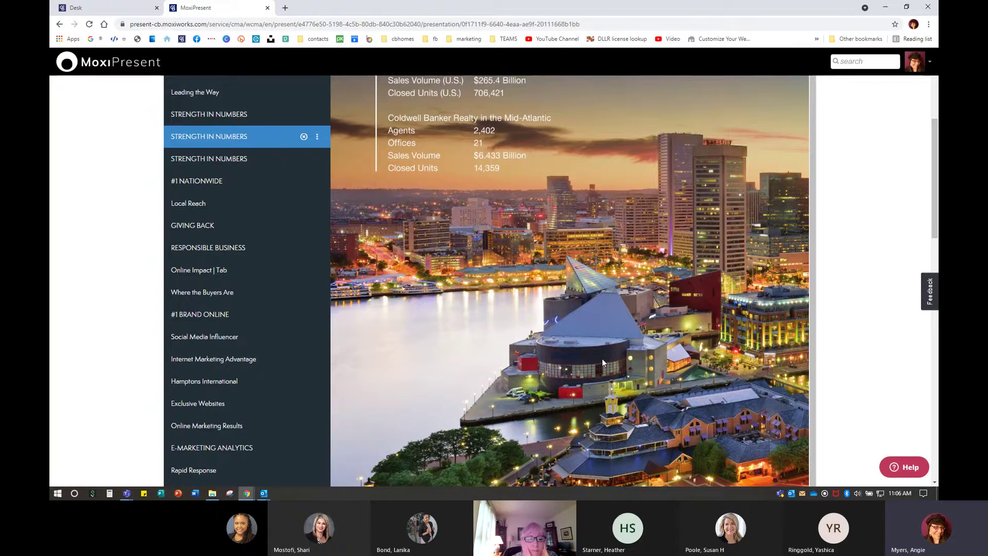
{"action": "left_click", "coordinate": [241, 159]}
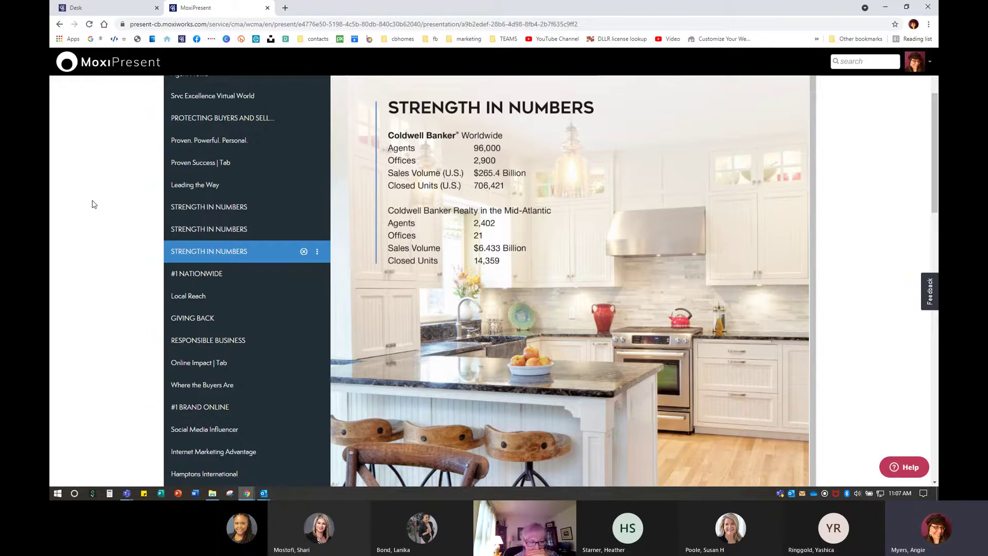
{"action": "left_click", "coordinate": [214, 209]}
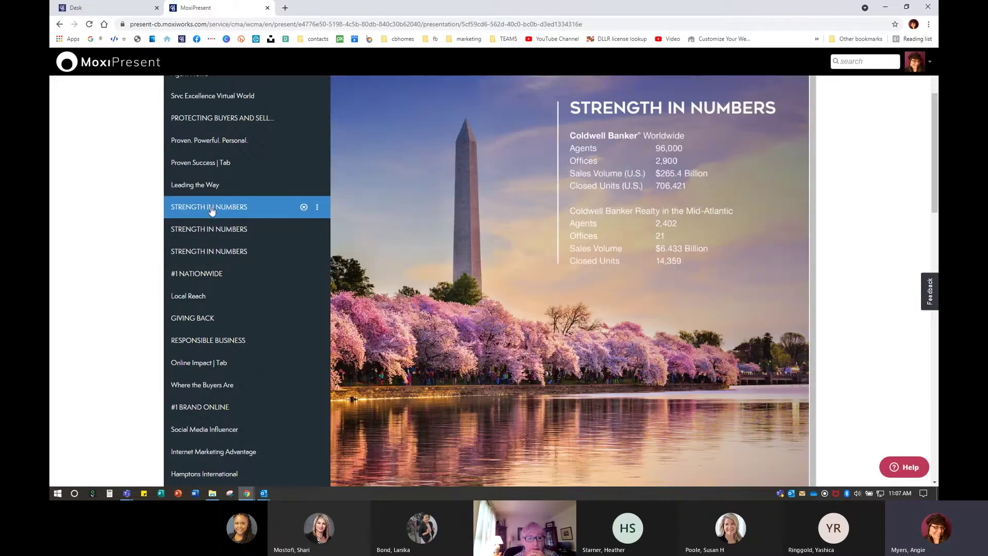
{"action": "scroll", "coordinate": [561, 266], "scroll_direction": "up", "scroll_amount": 1}
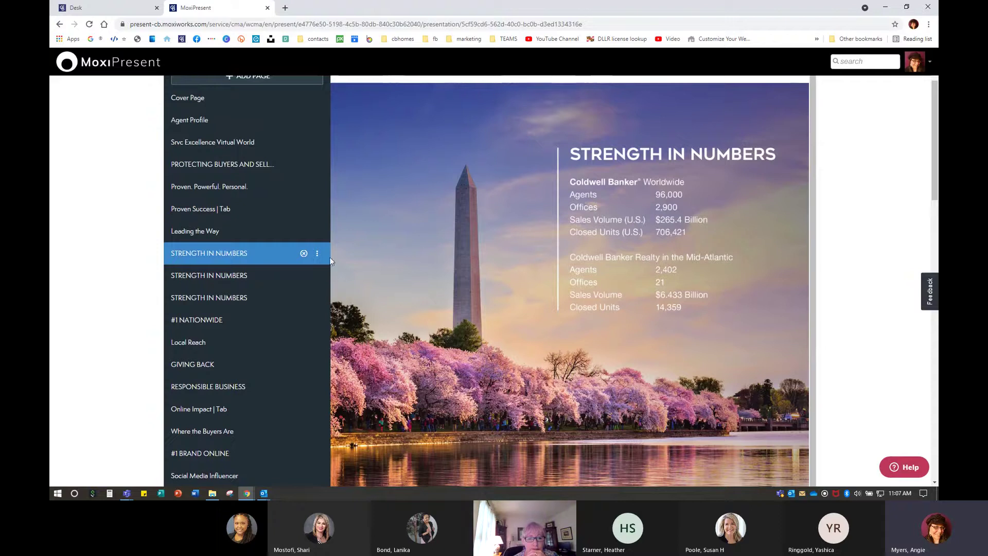
Remove the monument STRENGTH IN NUMBERS page
{"action": "left_click", "coordinate": [304, 254]}
{"action": "left_click", "coordinate": [304, 254]}
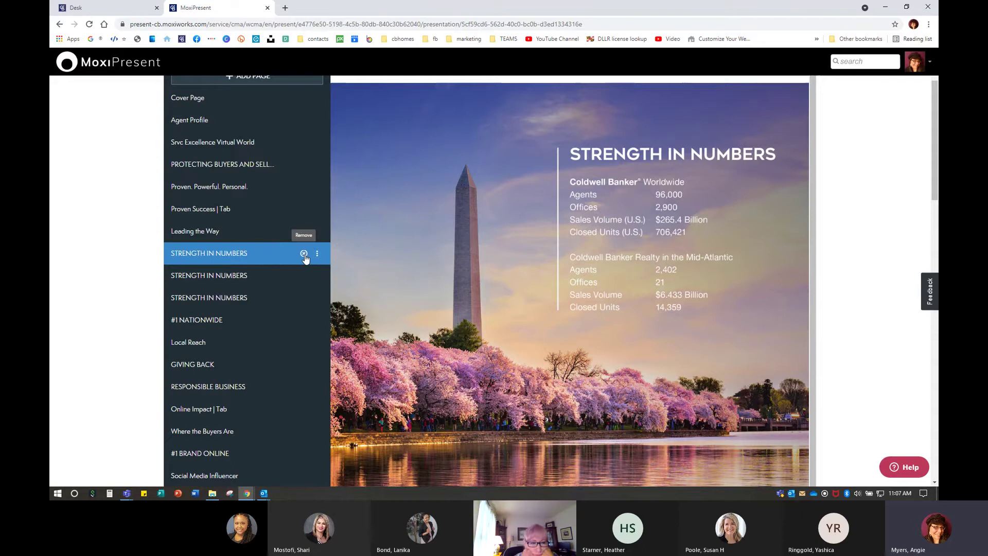
{"action": "left_click", "coordinate": [303, 254]}
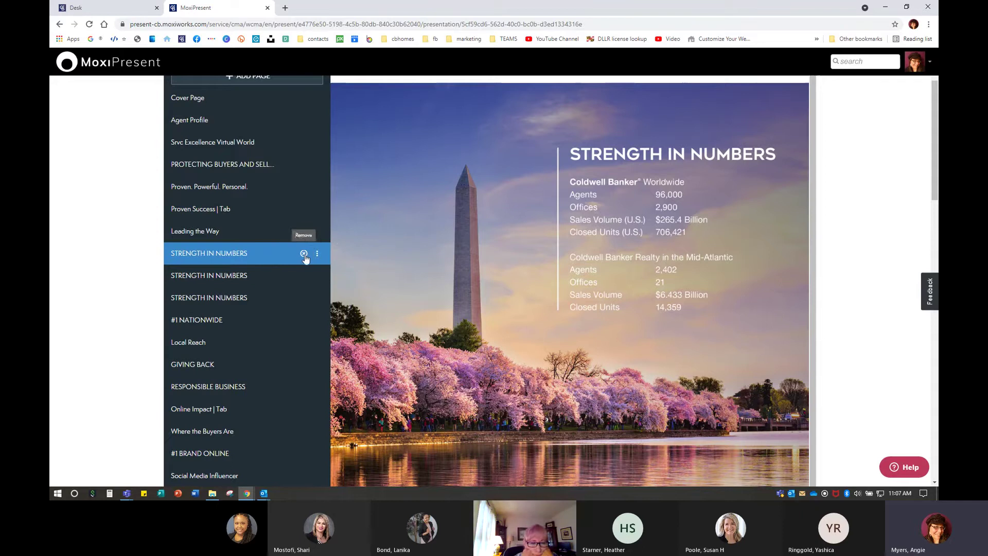
{"action": "left_click", "coordinate": [303, 255]}
{"action": "left_click", "coordinate": [317, 255]}
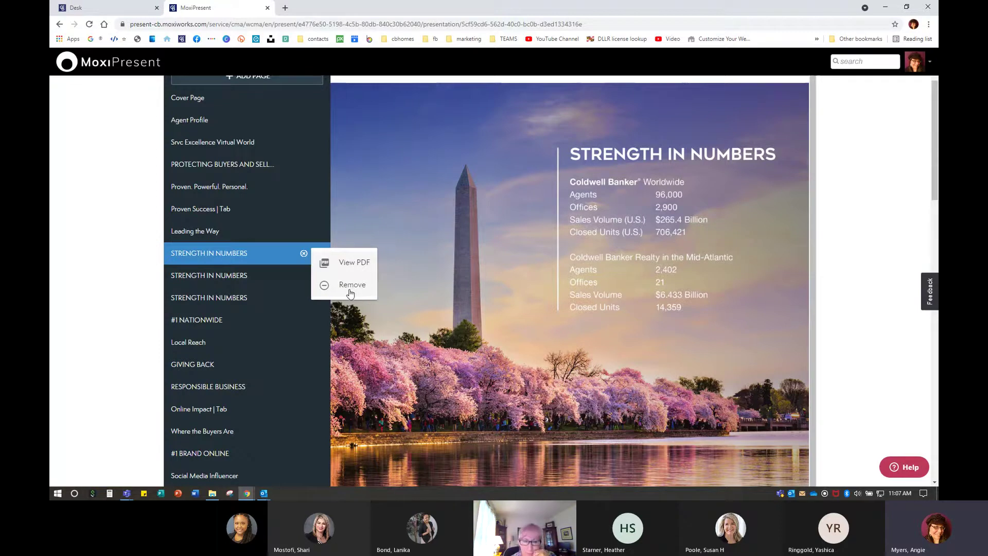
{"action": "key", "text": "ctrl"}
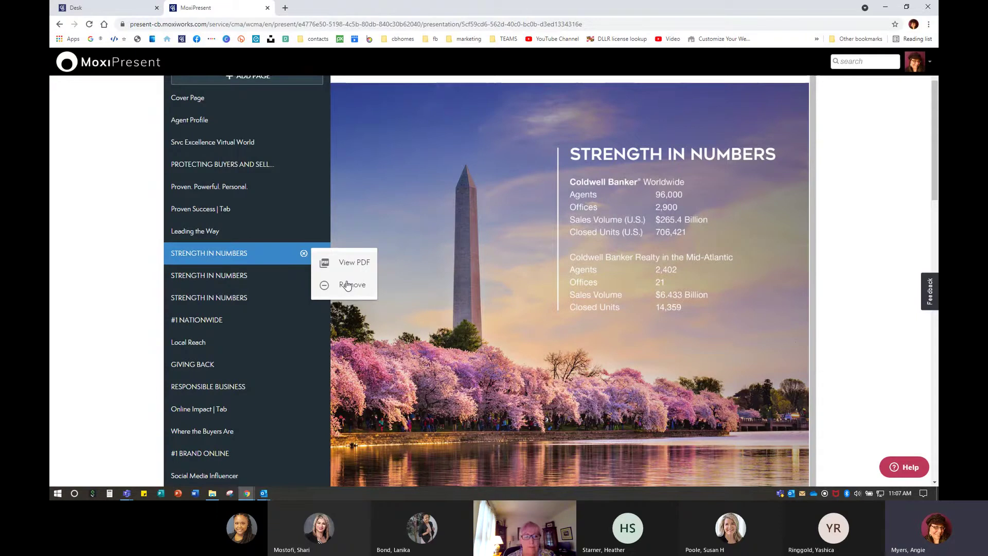
{"action": "left_click", "coordinate": [348, 286]}
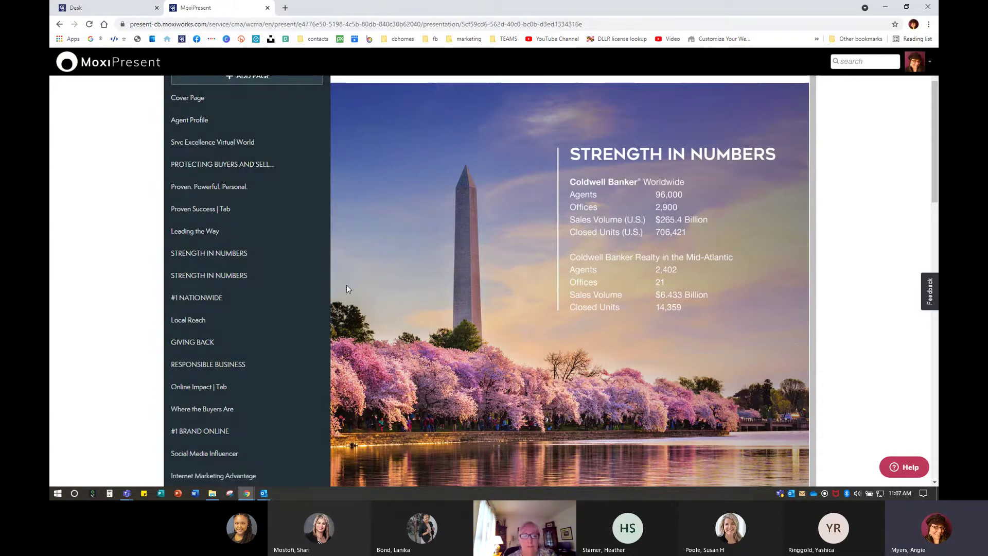
Remove the harbor STRENGTH IN NUMBERS page as well
{"action": "left_click", "coordinate": [242, 254]}
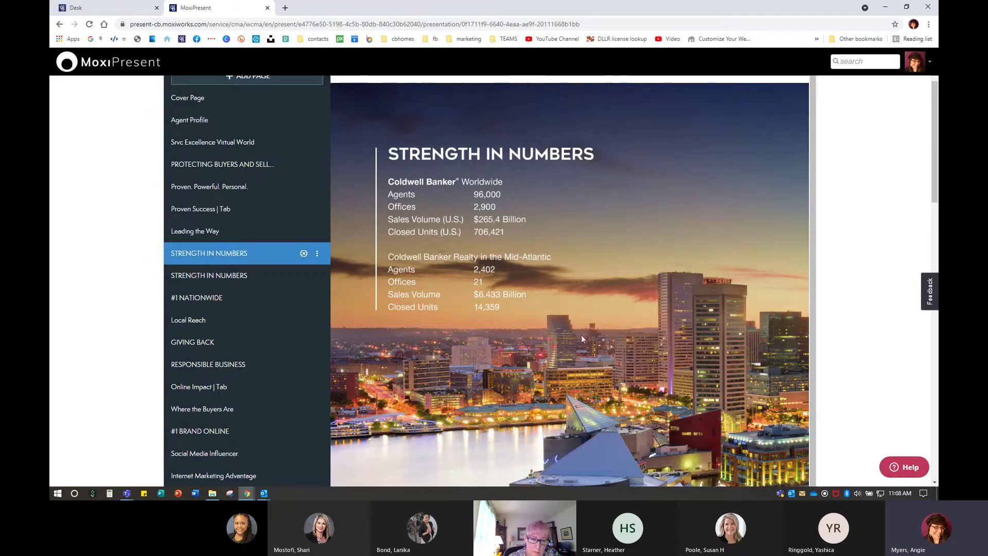
{"action": "left_click", "coordinate": [317, 255]}
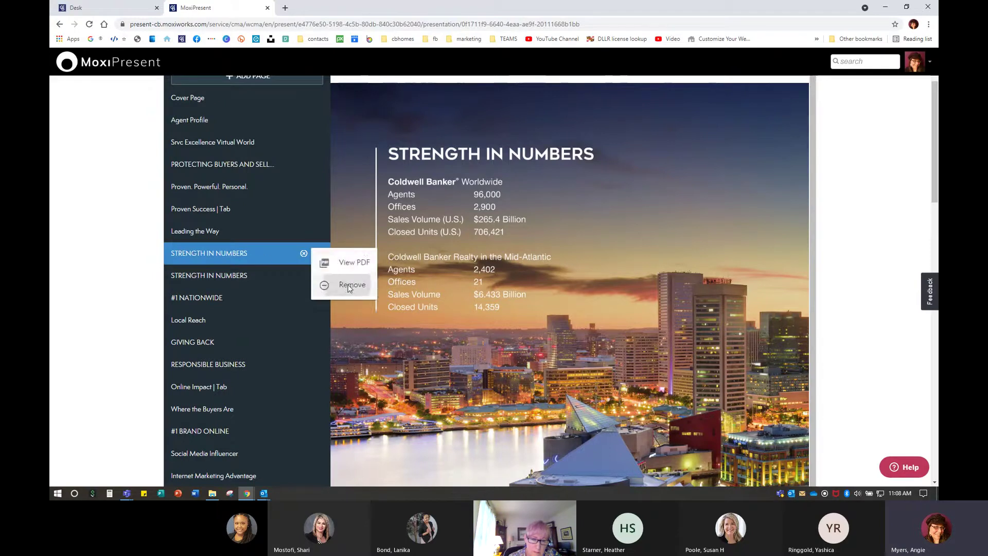
{"action": "left_click", "coordinate": [351, 286]}
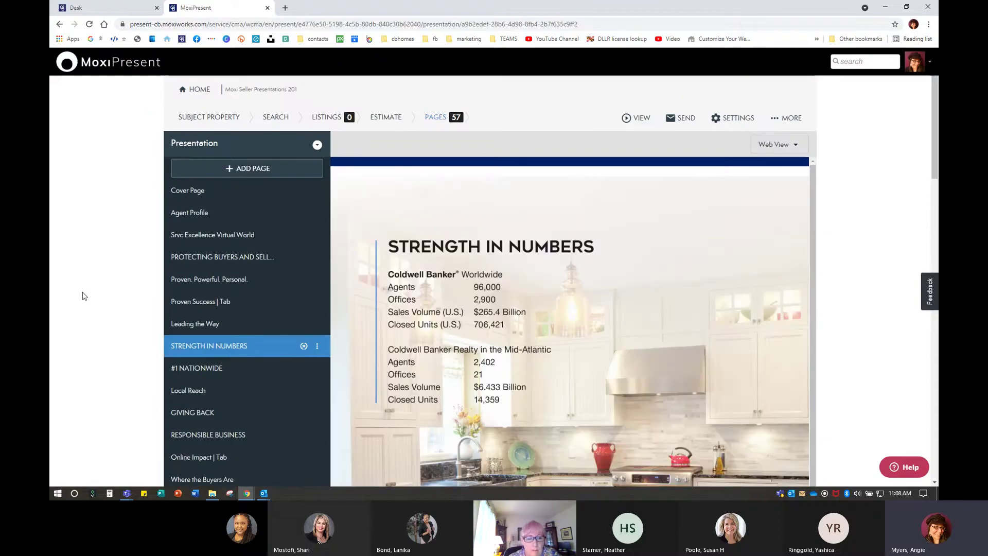
Preview the presentation as a web page
{"action": "left_click", "coordinate": [634, 118]}
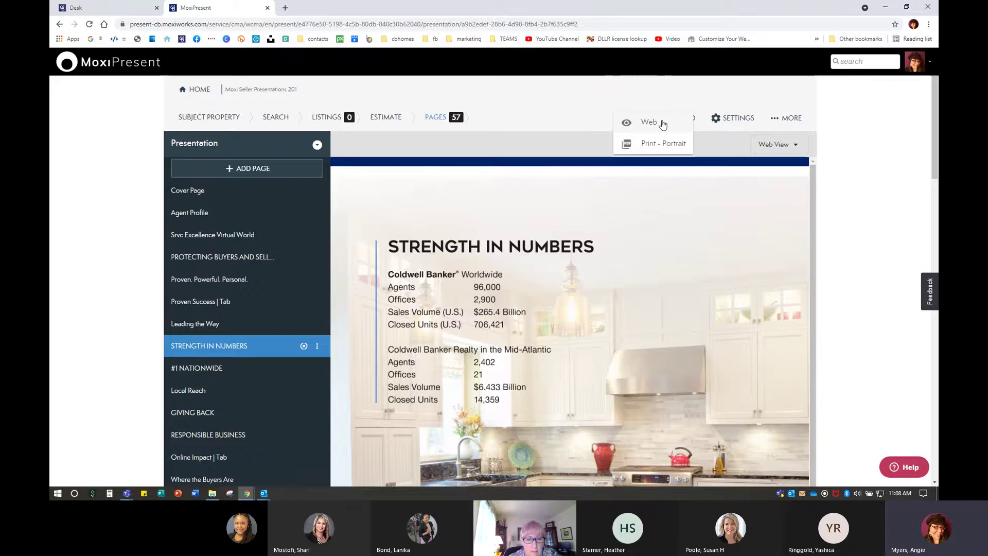
{"action": "left_click", "coordinate": [663, 125]}
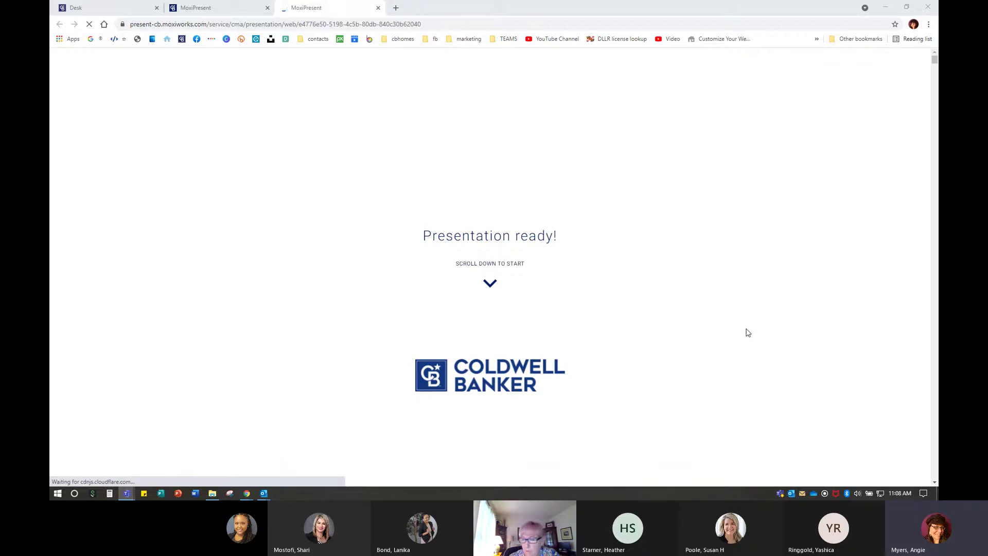
{"action": "scroll", "coordinate": [747, 332], "scroll_direction": "down", "scroll_amount": 2}
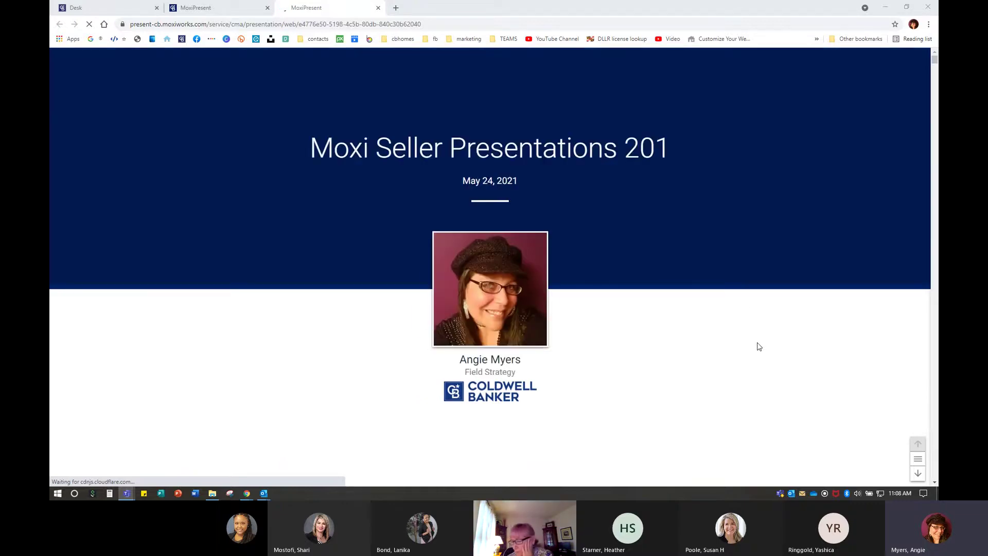
Step through the preview slides up to slide 8, STRENGTH IN NUMBERS
{"action": "left_click", "coordinate": [919, 474]}
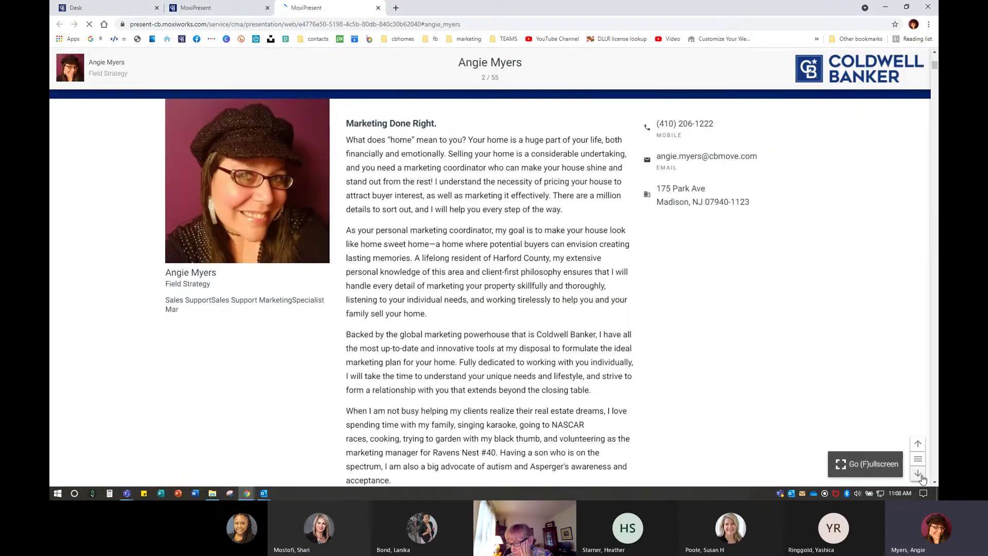
{"action": "left_click", "coordinate": [919, 474]}
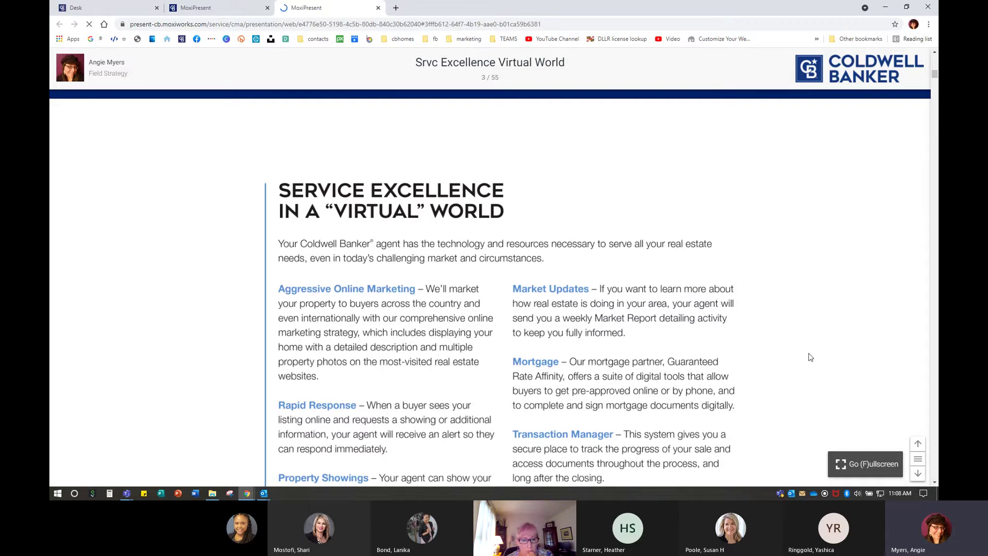
{"action": "left_click", "coordinate": [919, 444]}
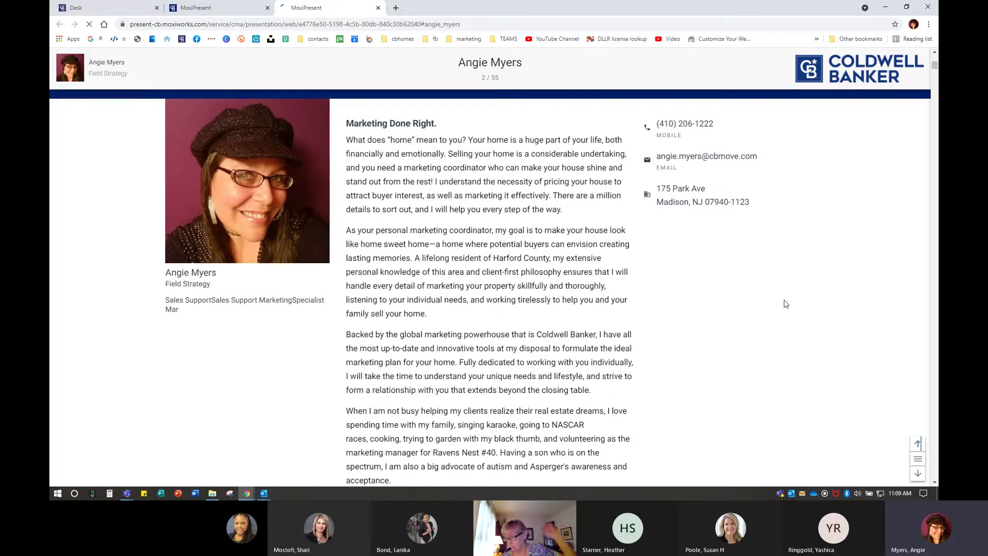
{"action": "left_click", "coordinate": [919, 473]}
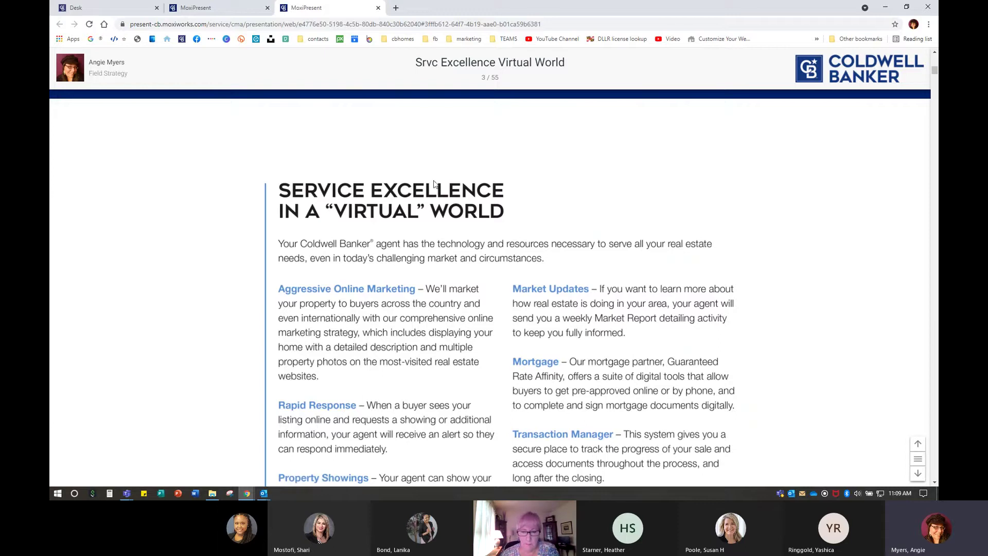
{"action": "left_click", "coordinate": [917, 473]}
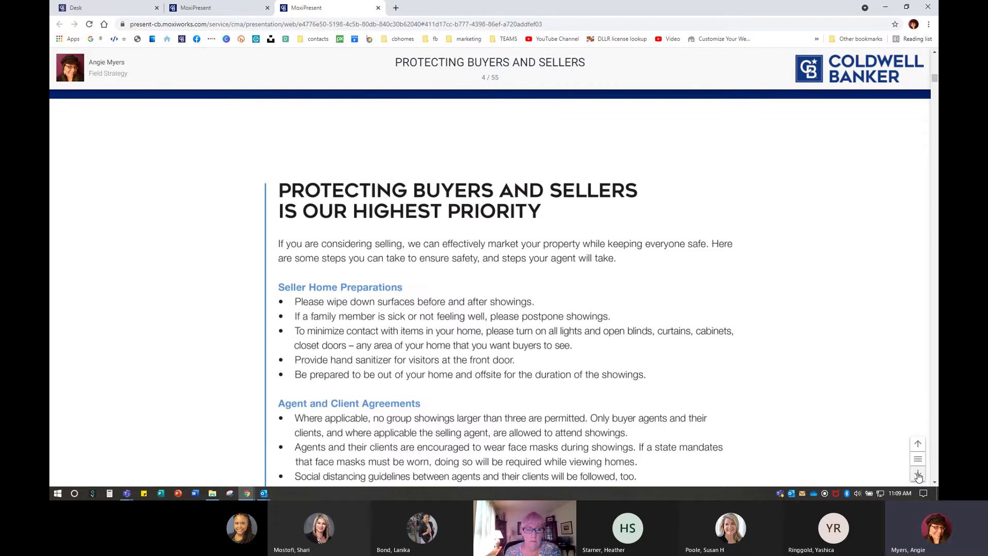
{"action": "left_click", "coordinate": [918, 474]}
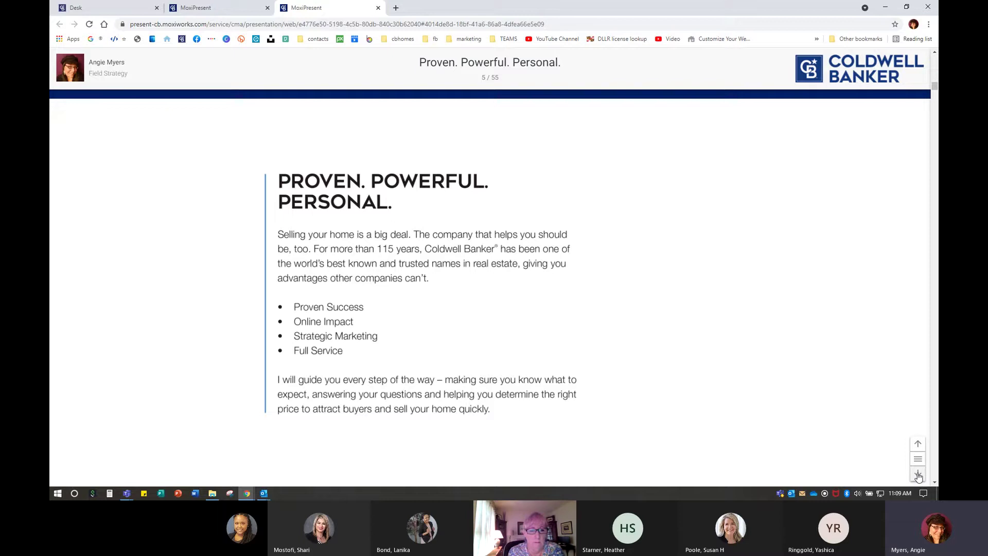
{"action": "left_click", "coordinate": [918, 474]}
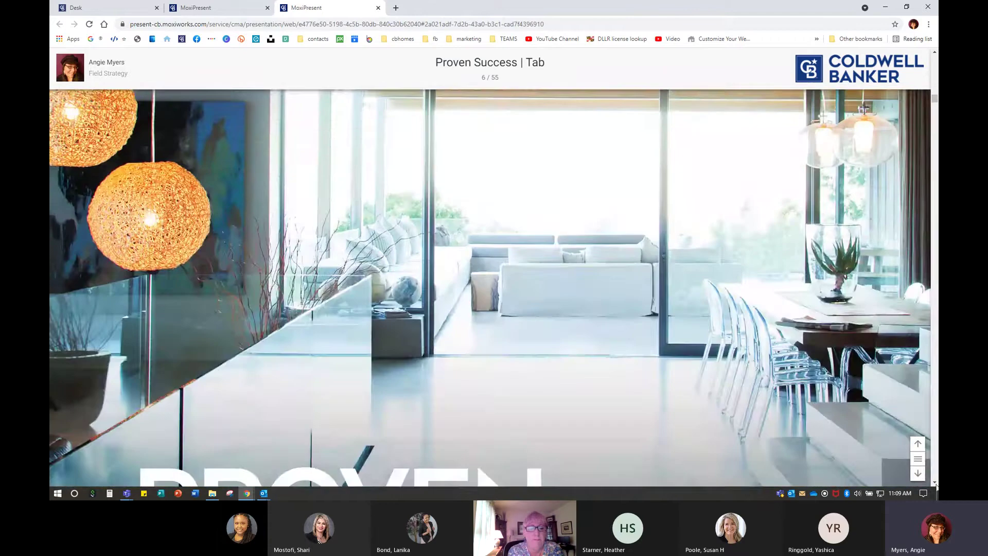
{"action": "left_click", "coordinate": [918, 473]}
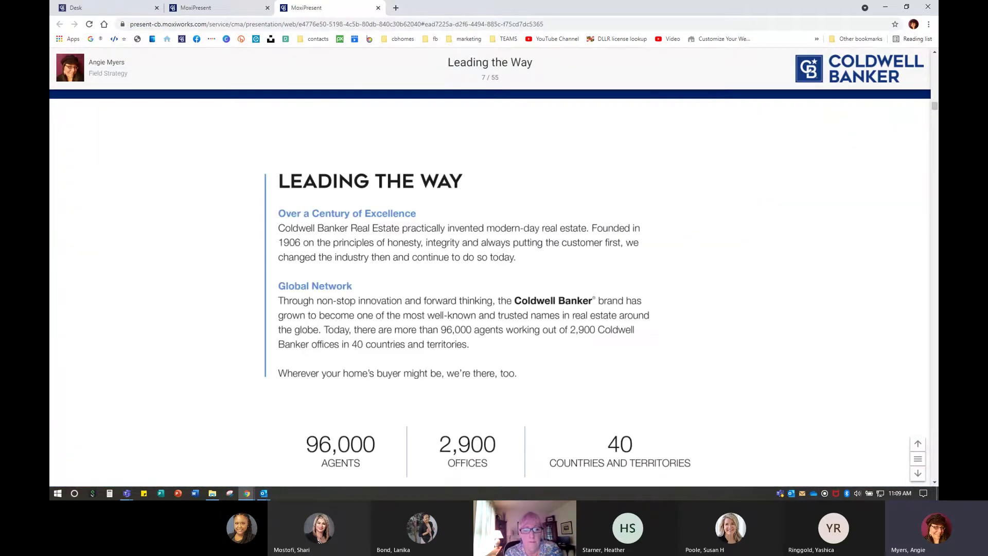
{"action": "left_click", "coordinate": [917, 479]}
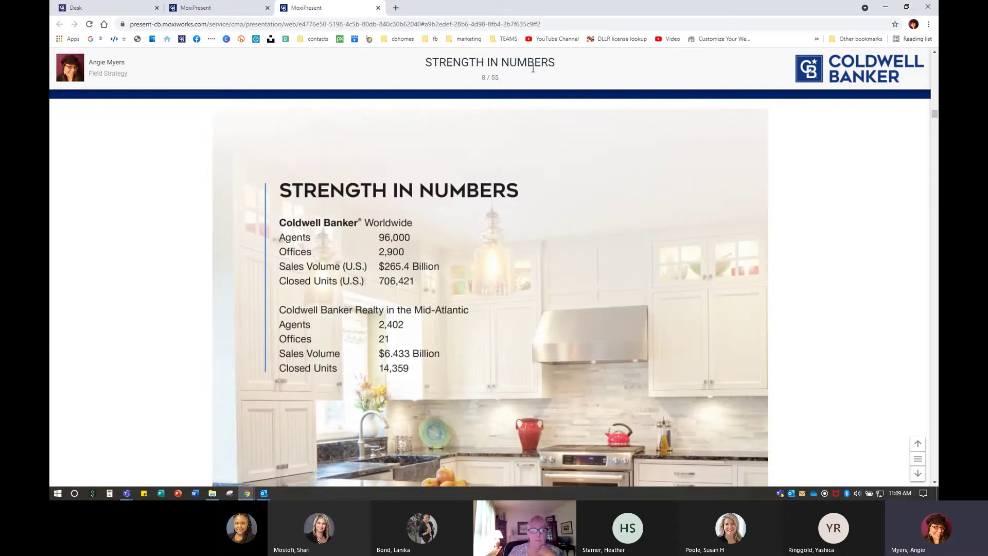
Show the list of all 55 preview slides
{"action": "scroll", "coordinate": [451, 321], "scroll_direction": "down", "scroll_amount": 6}
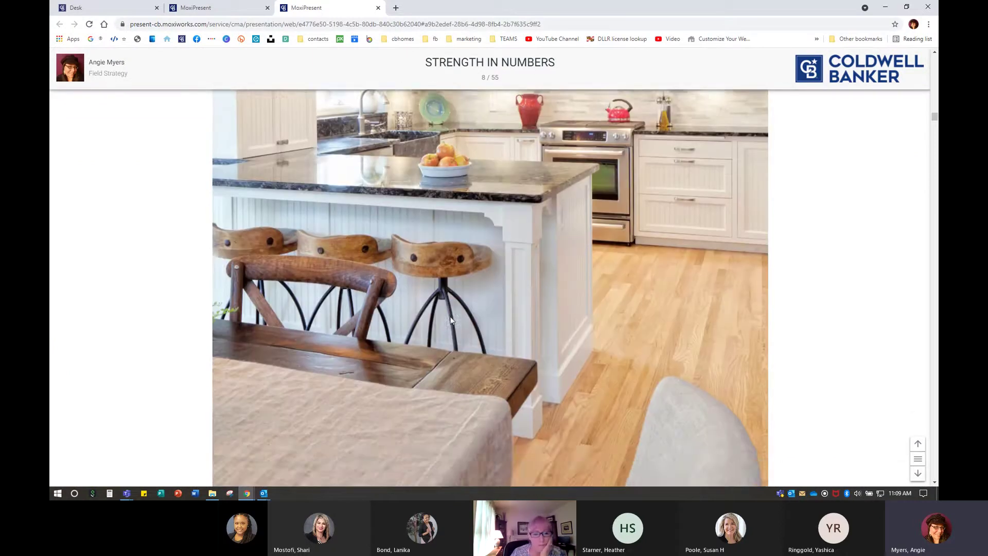
{"action": "scroll", "coordinate": [451, 321], "scroll_direction": "up", "scroll_amount": 7}
{"action": "scroll", "coordinate": [435, 355], "scroll_direction": "down", "scroll_amount": 2}
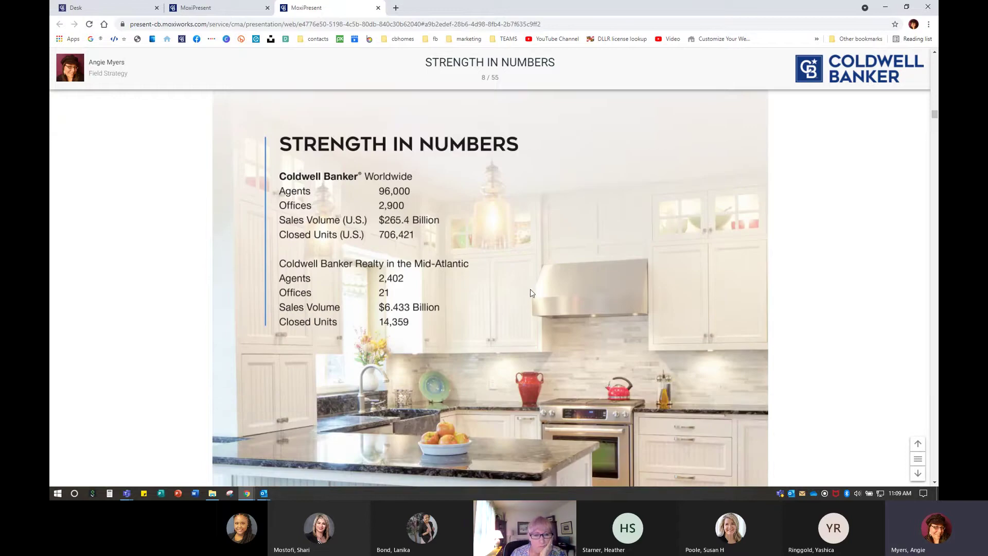
{"action": "left_click", "coordinate": [917, 458]}
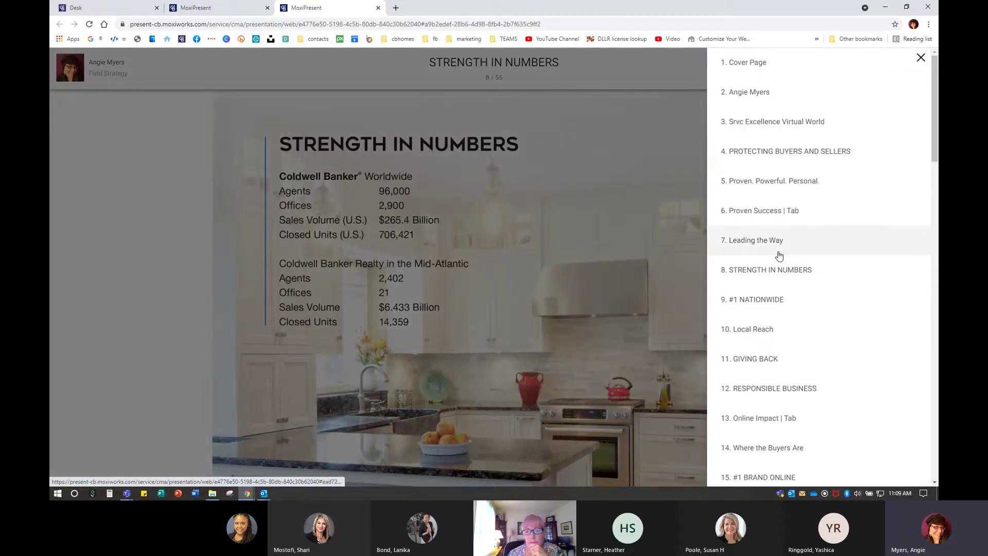
Jump to slide 18, Hamptons International, and advance to slide 22, Rapid Response
{"action": "scroll", "coordinate": [775, 278], "scroll_direction": "down", "scroll_amount": 6}
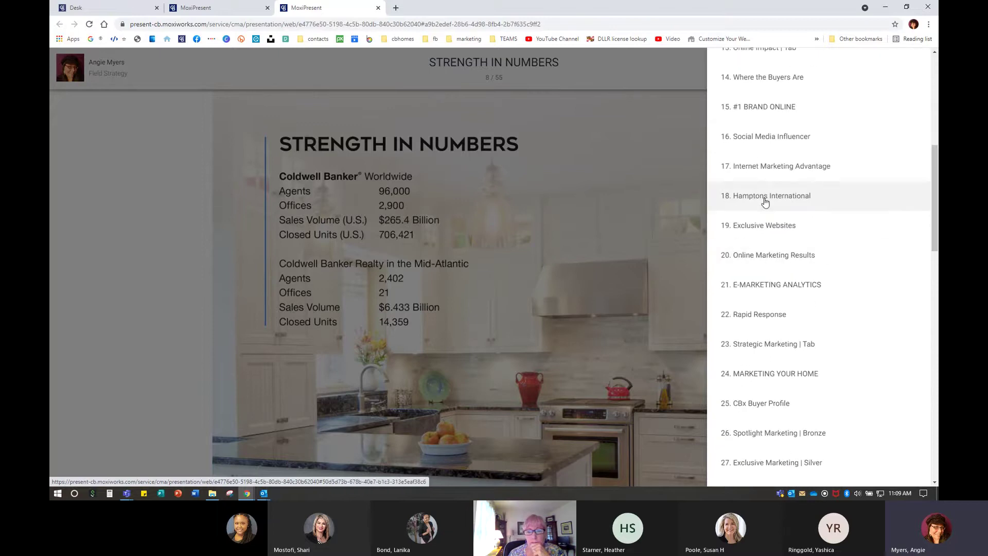
{"action": "left_click", "coordinate": [765, 200]}
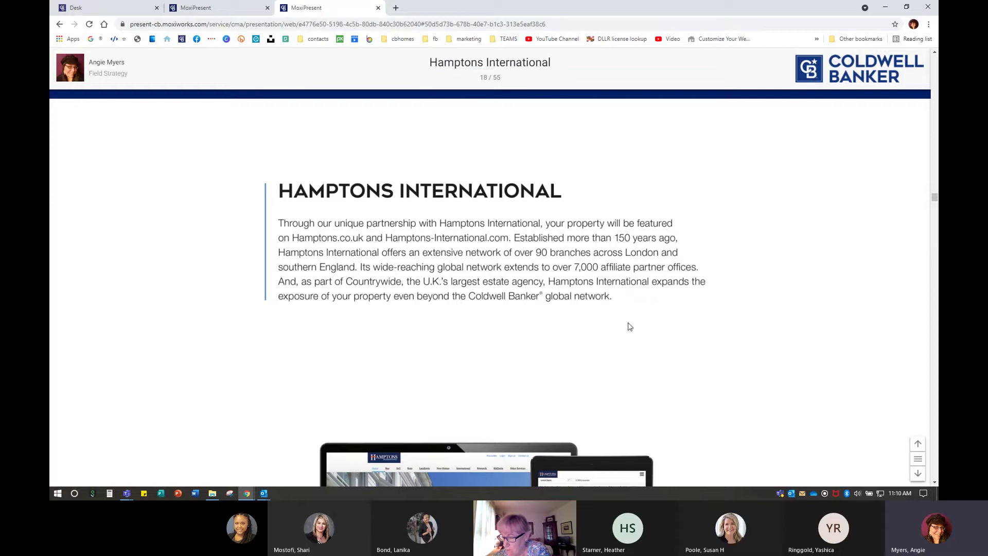
{"action": "left_click", "coordinate": [918, 473]}
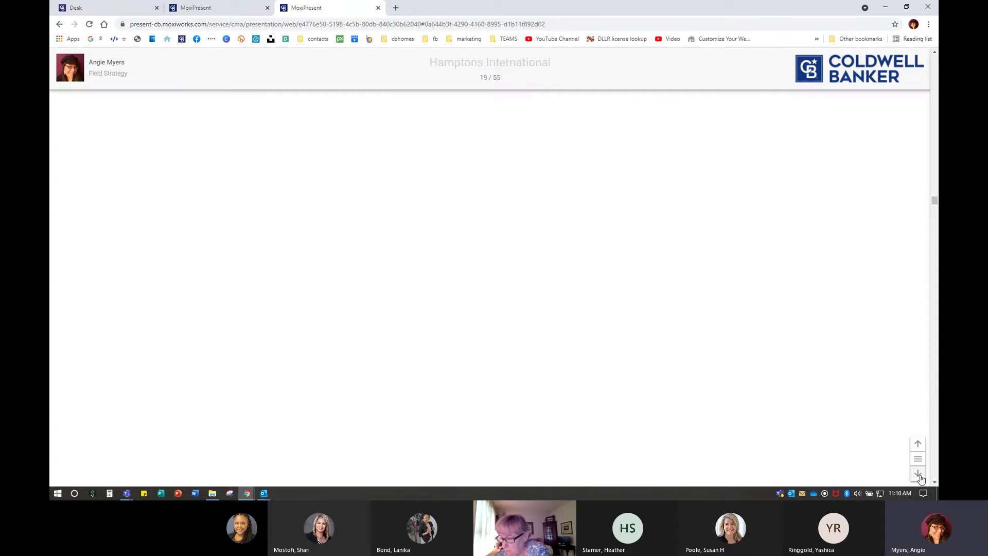
{"action": "left_click", "coordinate": [918, 474]}
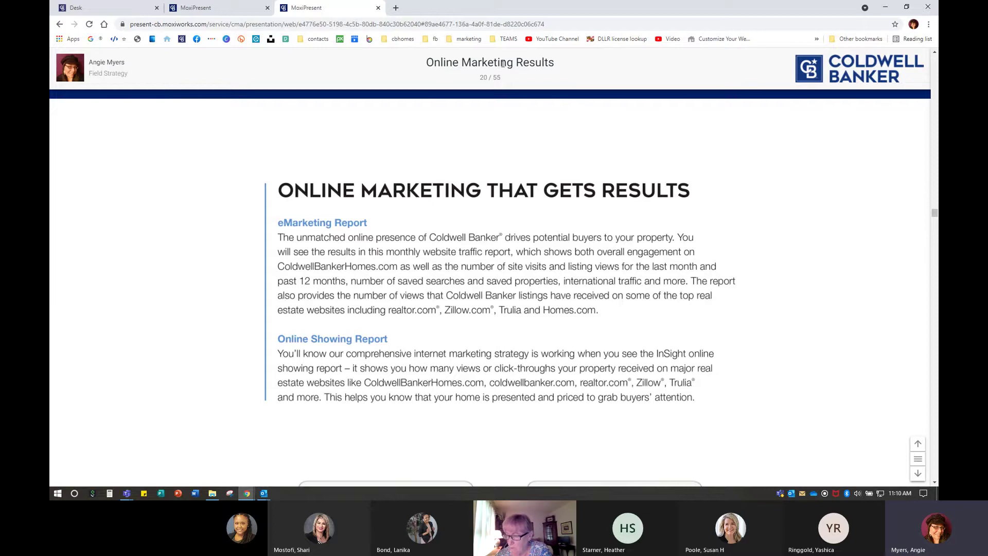
{"action": "left_click", "coordinate": [918, 473]}
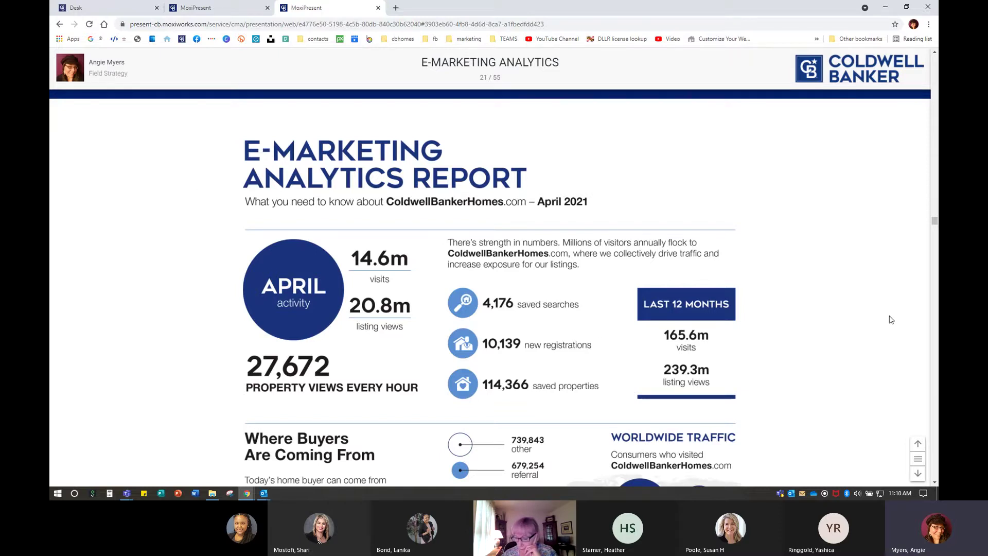
{"action": "scroll", "coordinate": [886, 317], "scroll_direction": "down", "scroll_amount": 3}
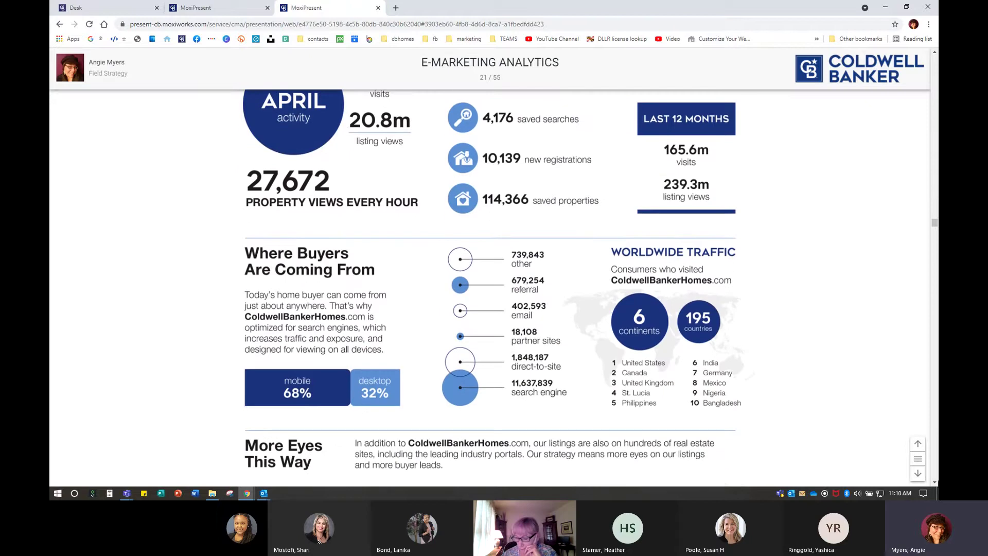
{"action": "left_click", "coordinate": [916, 474]}
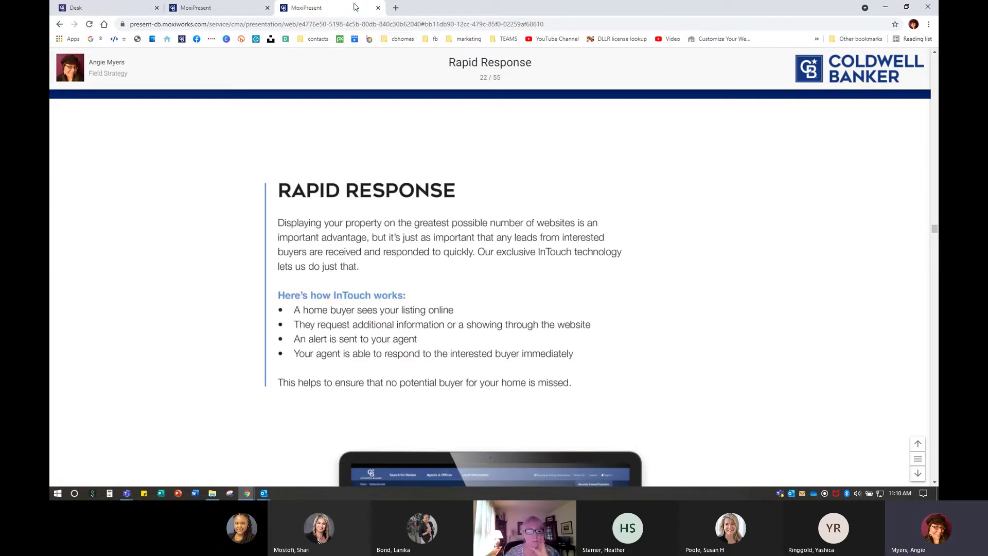
Back in the editor, remove the STRENGTH IN NUMBERS and Hamptons International pages
{"action": "left_click", "coordinate": [378, 8]}
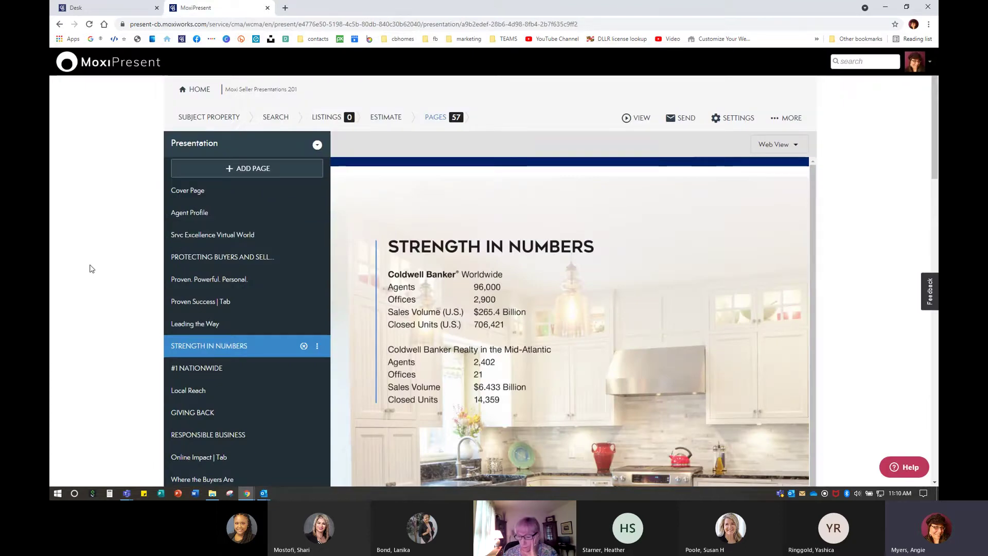
{"action": "scroll", "coordinate": [90, 268], "scroll_direction": "down", "scroll_amount": 3}
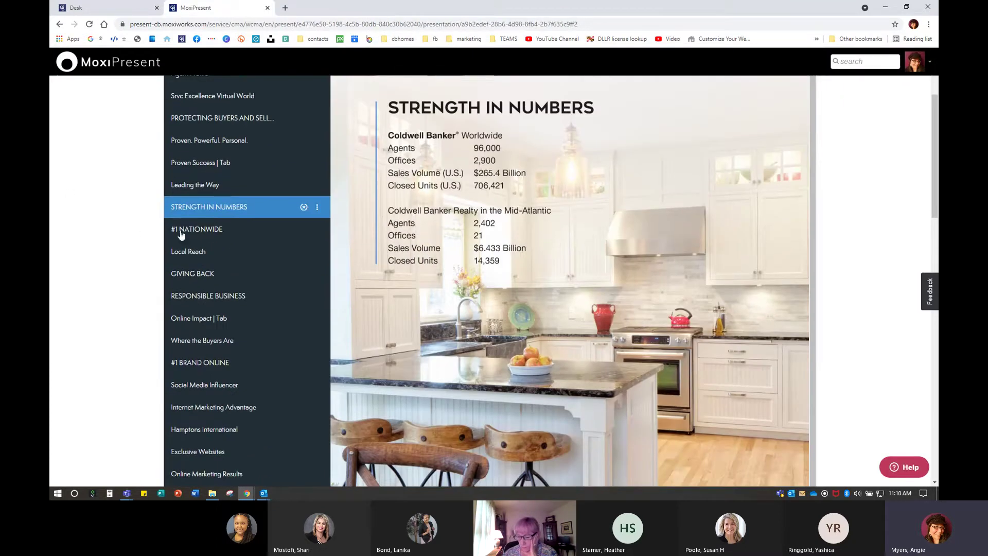
{"action": "left_click", "coordinate": [317, 208]}
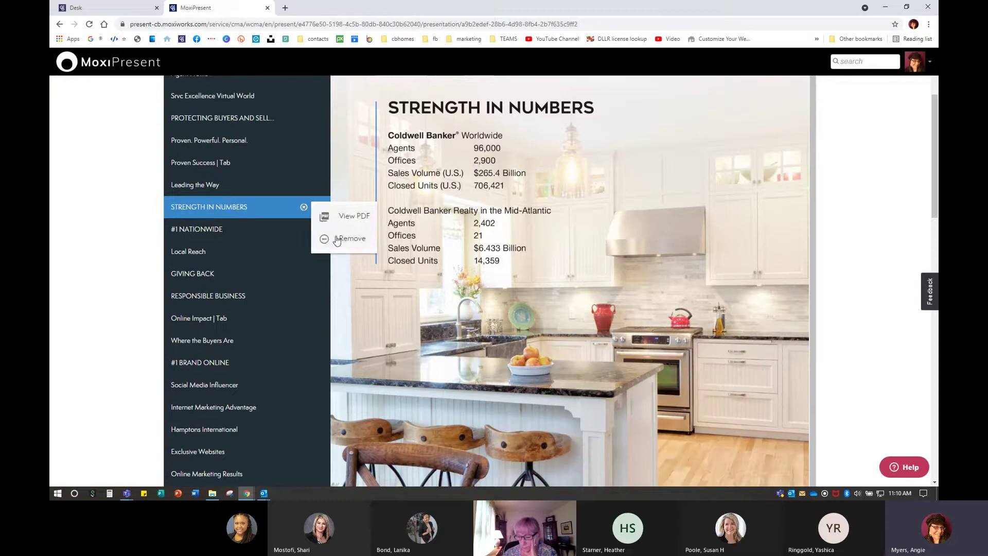
{"action": "left_click", "coordinate": [350, 220]}
{"action": "scroll", "coordinate": [219, 296], "scroll_direction": "down", "scroll_amount": 3}
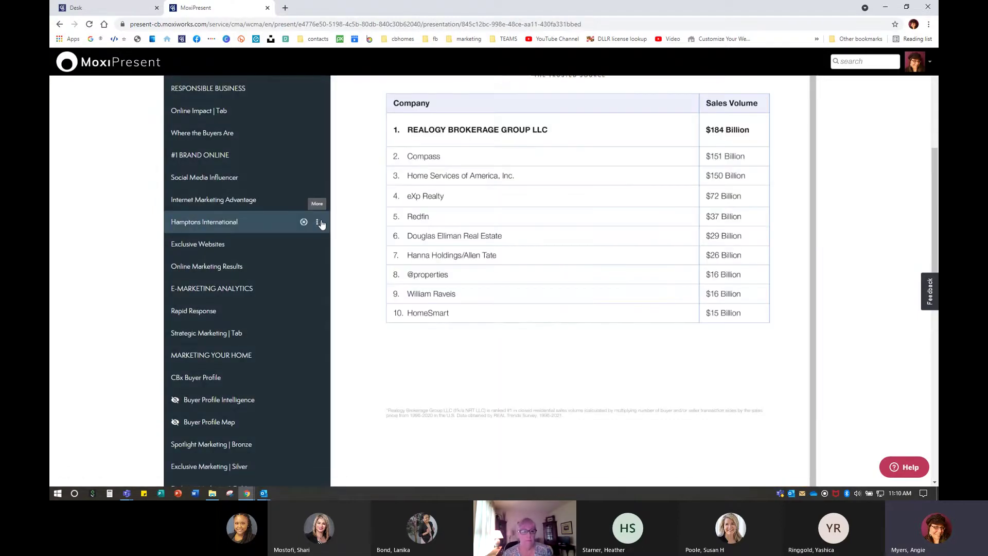
{"action": "left_click", "coordinate": [317, 222]}
{"action": "left_click", "coordinate": [342, 254]}
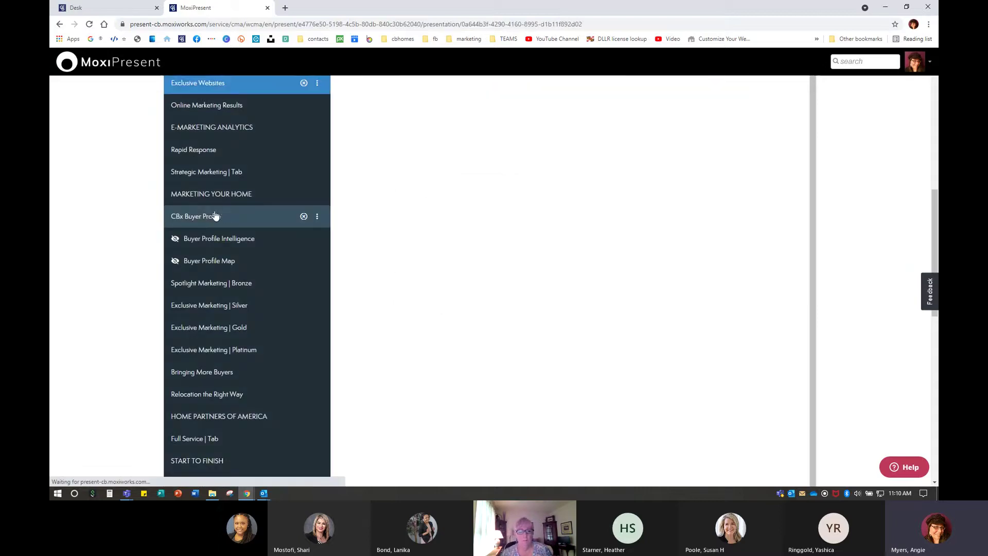
Remove the CBx Buyer Profile page
{"action": "scroll", "coordinate": [617, 335], "scroll_direction": "up", "scroll_amount": 3}
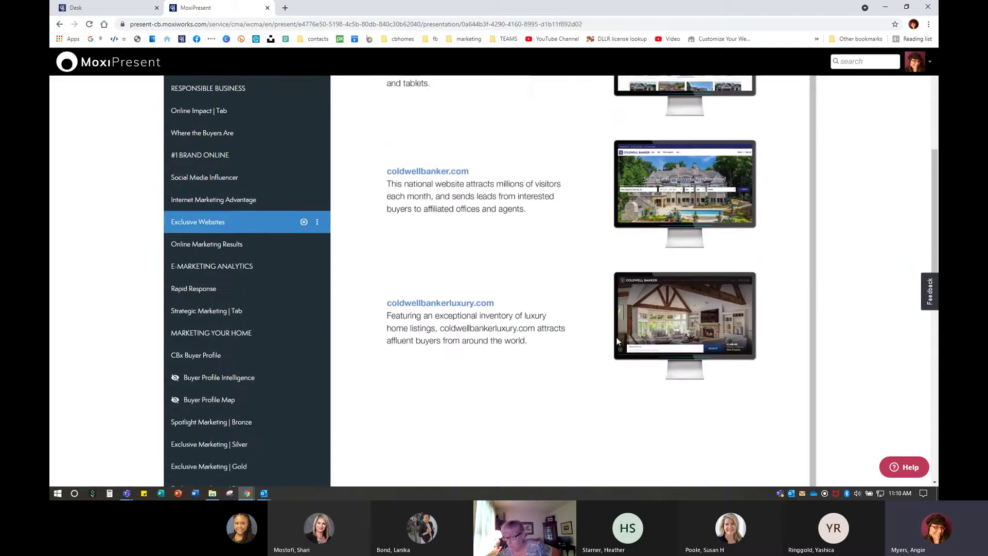
{"action": "scroll", "coordinate": [617, 337], "scroll_direction": "up", "scroll_amount": 3}
{"action": "scroll", "coordinate": [192, 340], "scroll_direction": "down", "scroll_amount": 3}
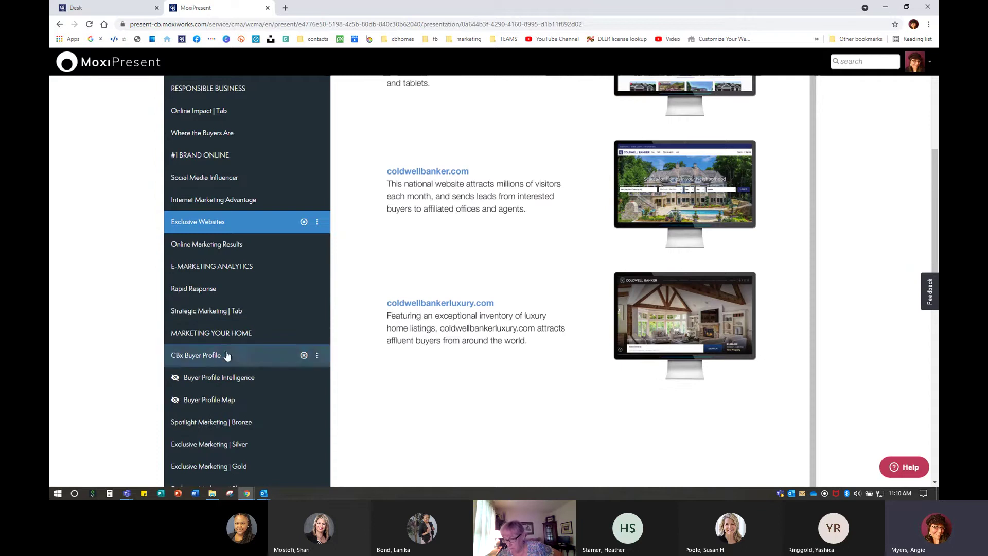
{"action": "left_click", "coordinate": [215, 361]}
{"action": "scroll", "coordinate": [670, 405], "scroll_direction": "up", "scroll_amount": 4}
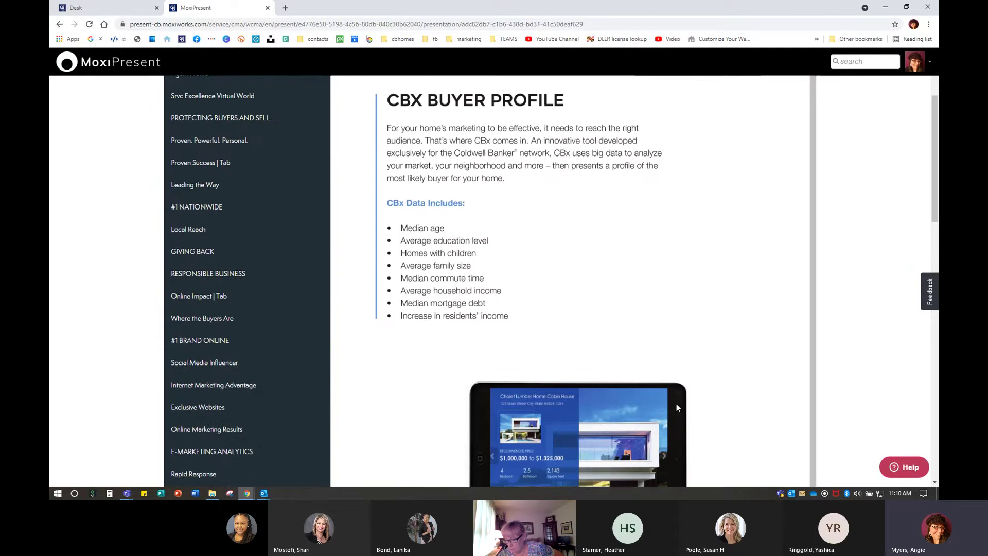
{"action": "scroll", "coordinate": [234, 330], "scroll_direction": "down", "scroll_amount": 4}
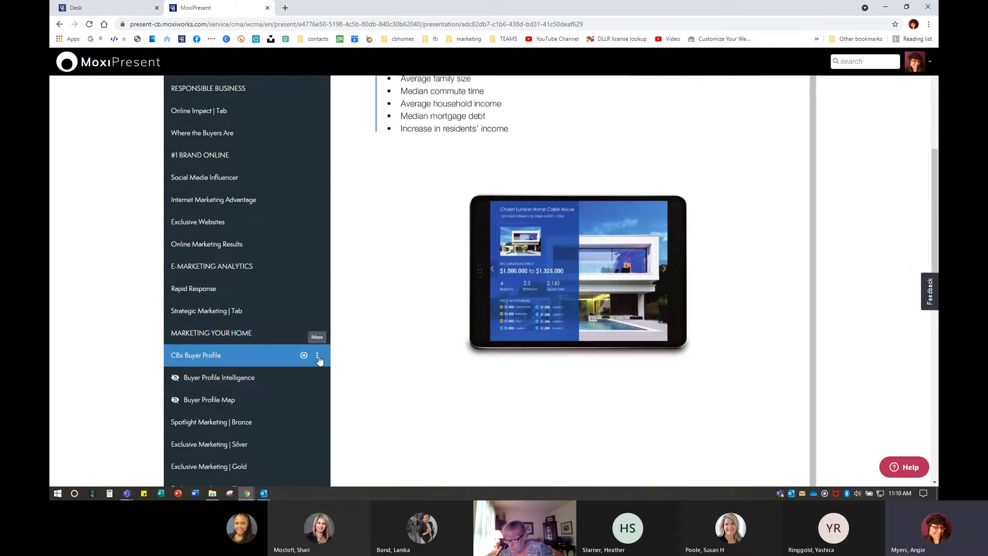
{"action": "left_click", "coordinate": [317, 356]}
{"action": "left_click", "coordinate": [343, 387]}
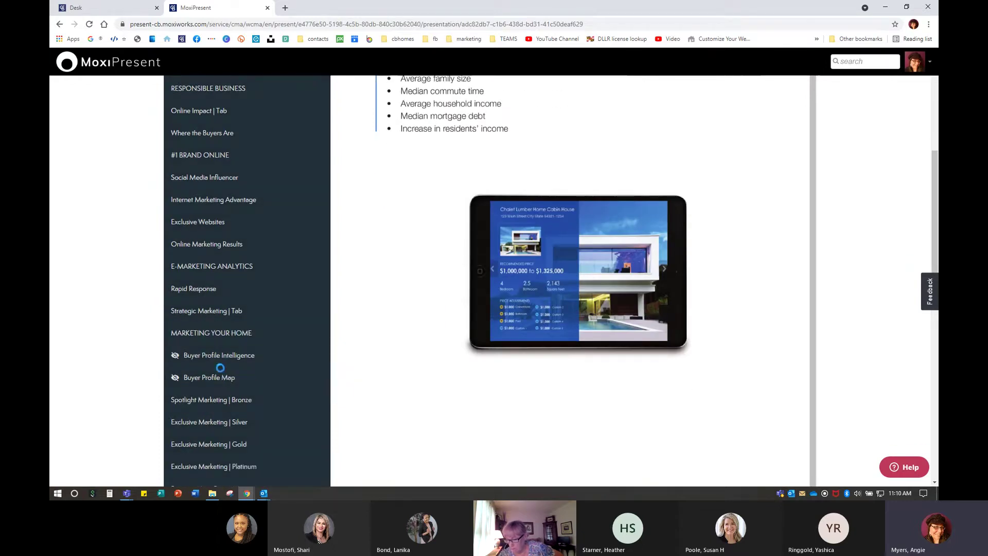
Remove the Buyer Profile Intelligence and Buyer Profile Map pages
{"action": "left_click", "coordinate": [208, 356]}
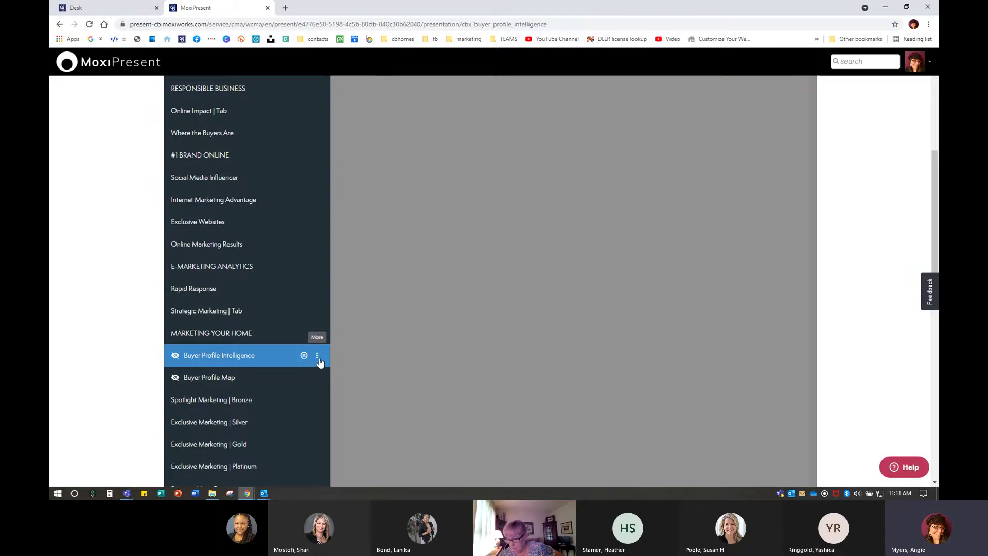
{"action": "left_click", "coordinate": [318, 359]}
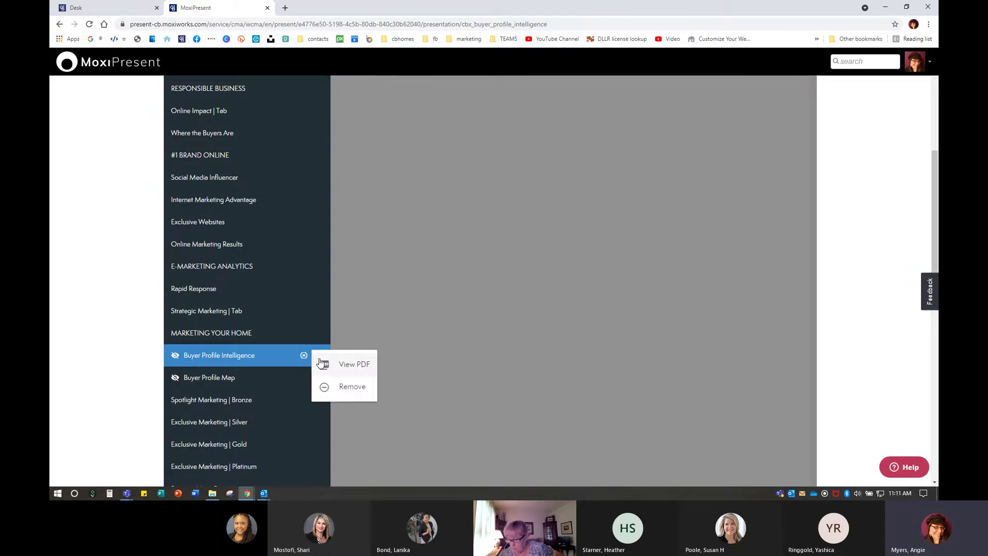
{"action": "left_click", "coordinate": [337, 388]}
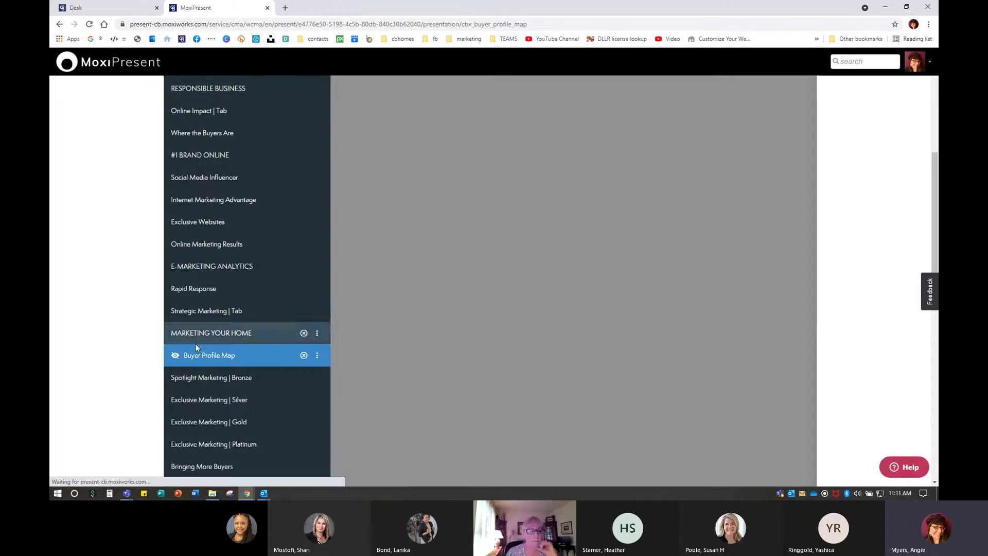
{"action": "left_click", "coordinate": [317, 356]}
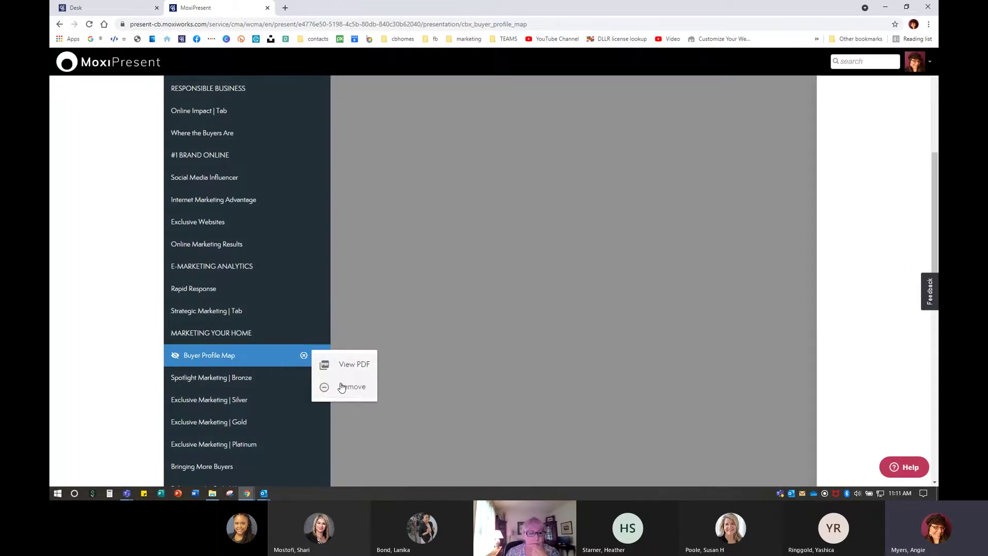
{"action": "left_click", "coordinate": [342, 388]}
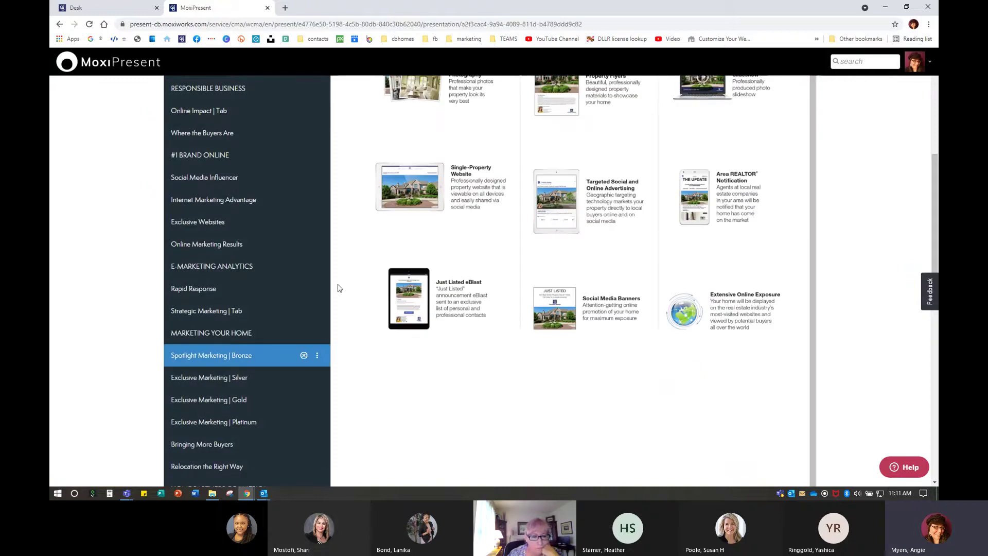
{"action": "scroll", "coordinate": [296, 289], "scroll_direction": "down", "scroll_amount": 1}
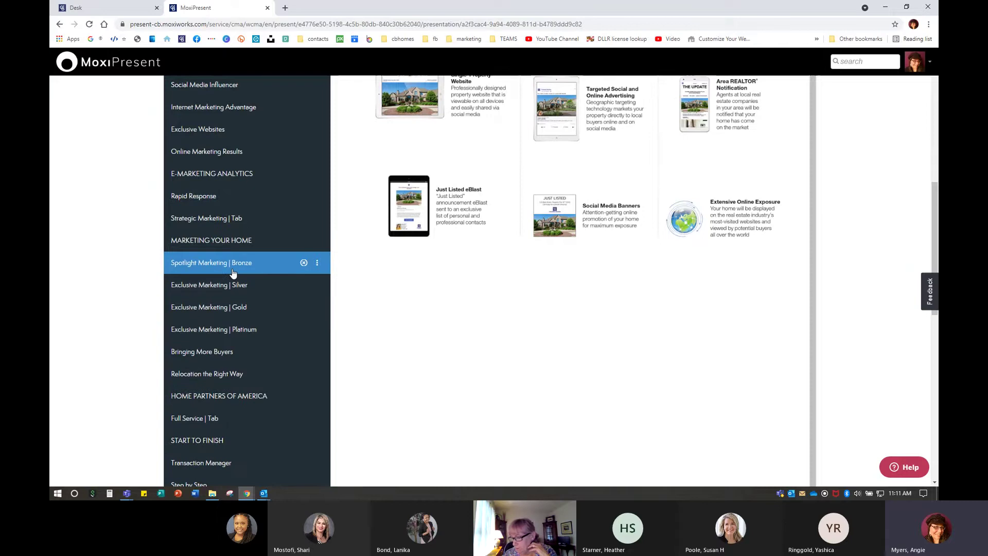
{"action": "key", "text": "ctrl"}
{"action": "key", "text": "ctrl"}
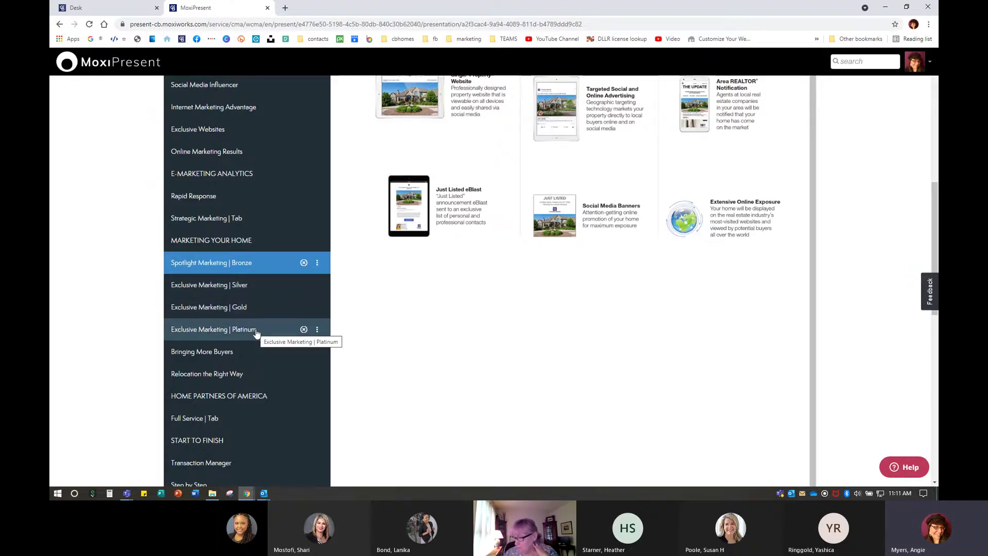
{"action": "scroll", "coordinate": [680, 392], "scroll_direction": "up", "scroll_amount": 7}
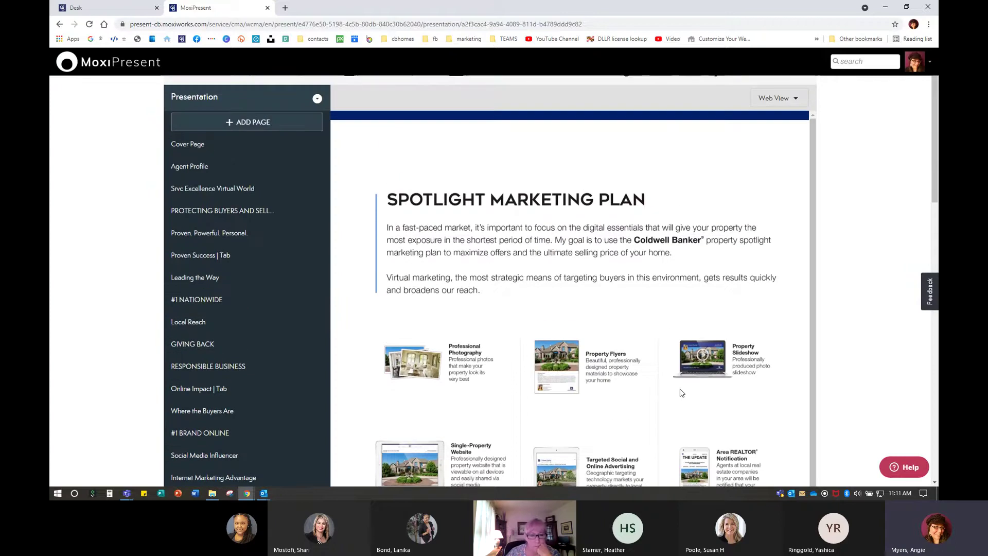
{"action": "scroll", "coordinate": [681, 392], "scroll_direction": "down", "scroll_amount": 1}
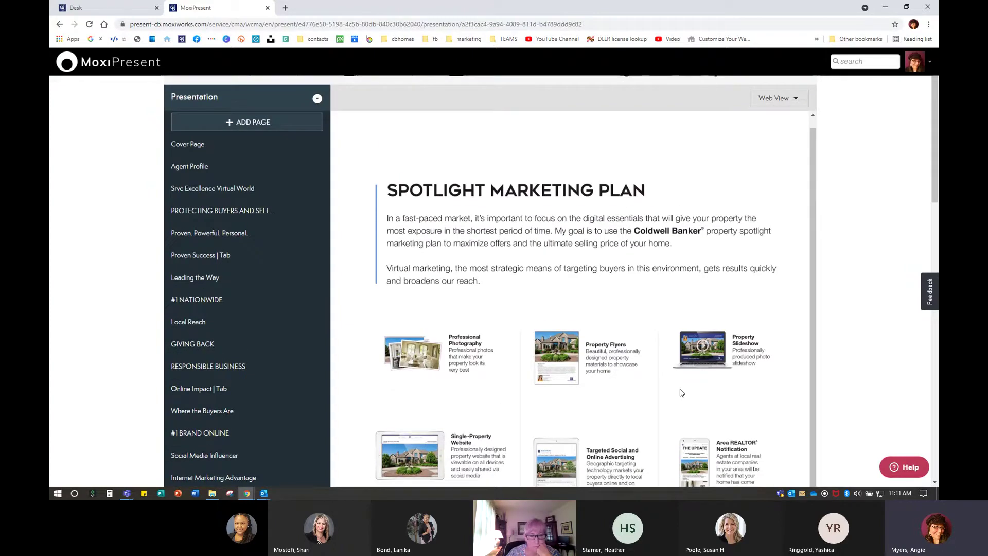
{"action": "scroll", "coordinate": [626, 307], "scroll_direction": "down", "scroll_amount": 5}
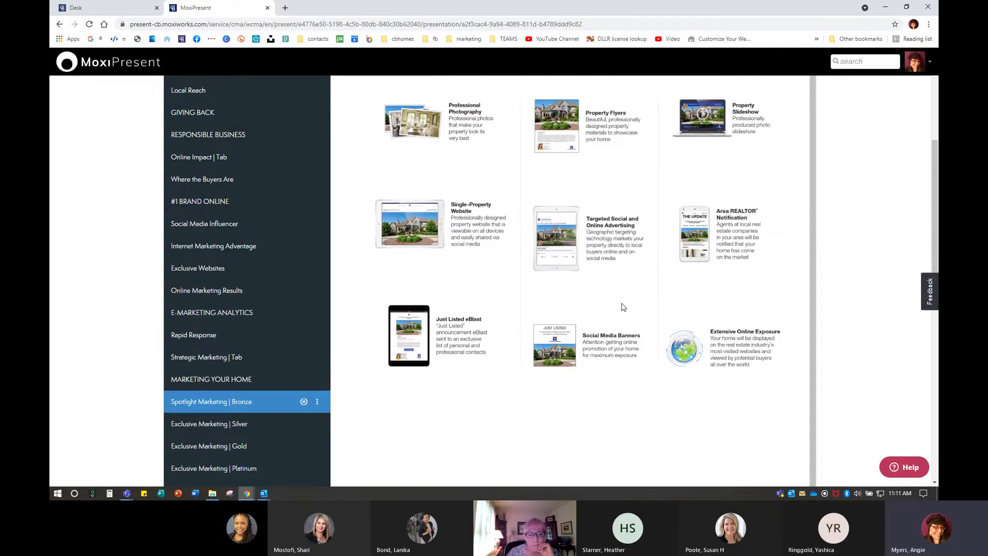
{"action": "scroll", "coordinate": [623, 307], "scroll_direction": "down", "scroll_amount": 1}
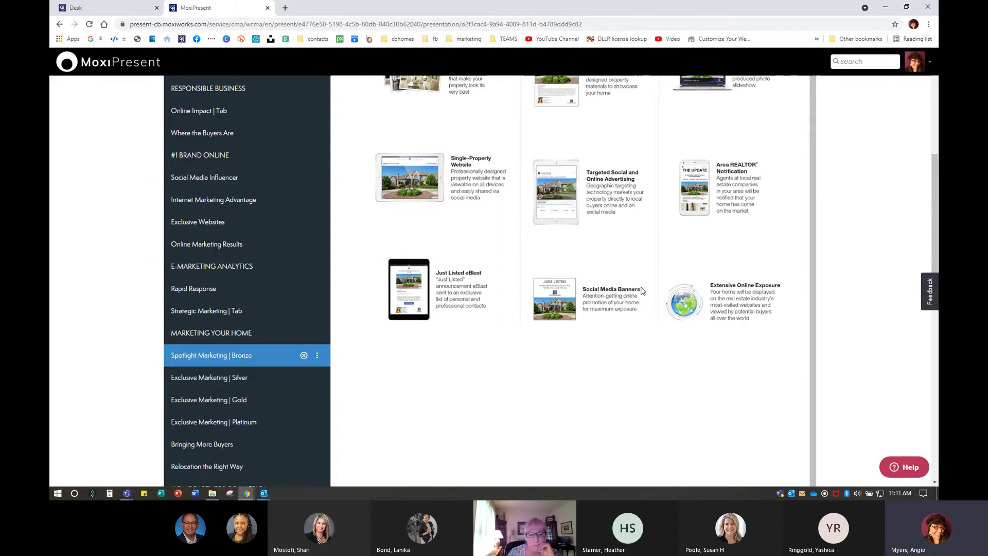
{"action": "scroll", "coordinate": [614, 235], "scroll_direction": "up", "scroll_amount": 2}
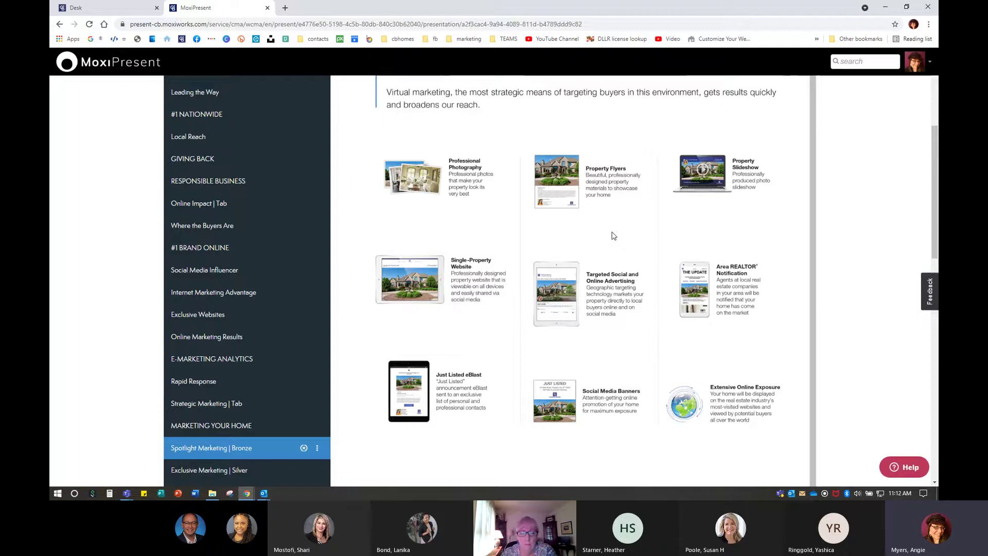
{"action": "scroll", "coordinate": [631, 222], "scroll_direction": "down", "scroll_amount": 3}
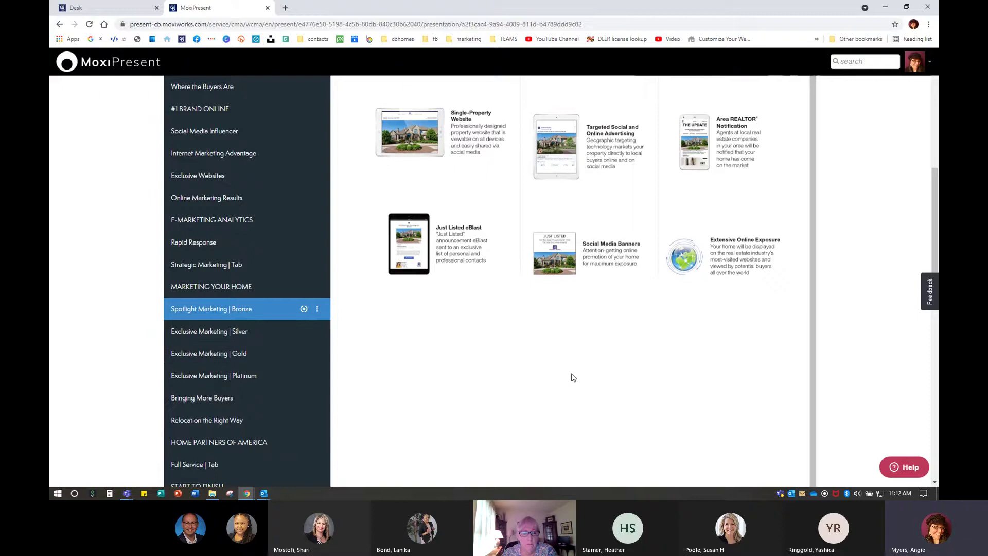
{"action": "scroll", "coordinate": [571, 377], "scroll_direction": "up", "scroll_amount": 1}
{"action": "scroll", "coordinate": [268, 341], "scroll_direction": "up", "scroll_amount": 1}
{"action": "scroll", "coordinate": [269, 341], "scroll_direction": "up", "scroll_amount": 1}
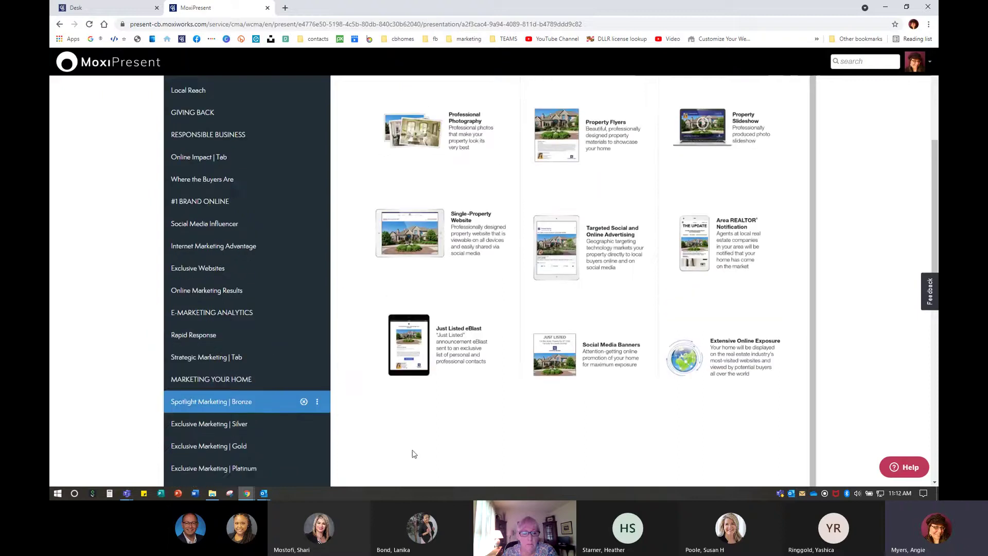
{"action": "scroll", "coordinate": [585, 452], "scroll_direction": "up", "scroll_amount": 1}
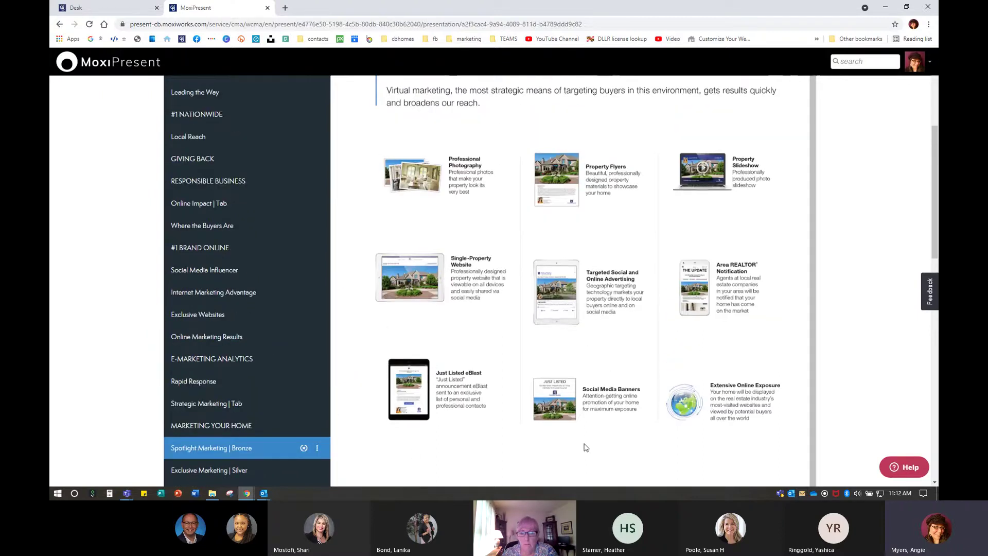
{"action": "scroll", "coordinate": [585, 445], "scroll_direction": "down", "scroll_amount": 1}
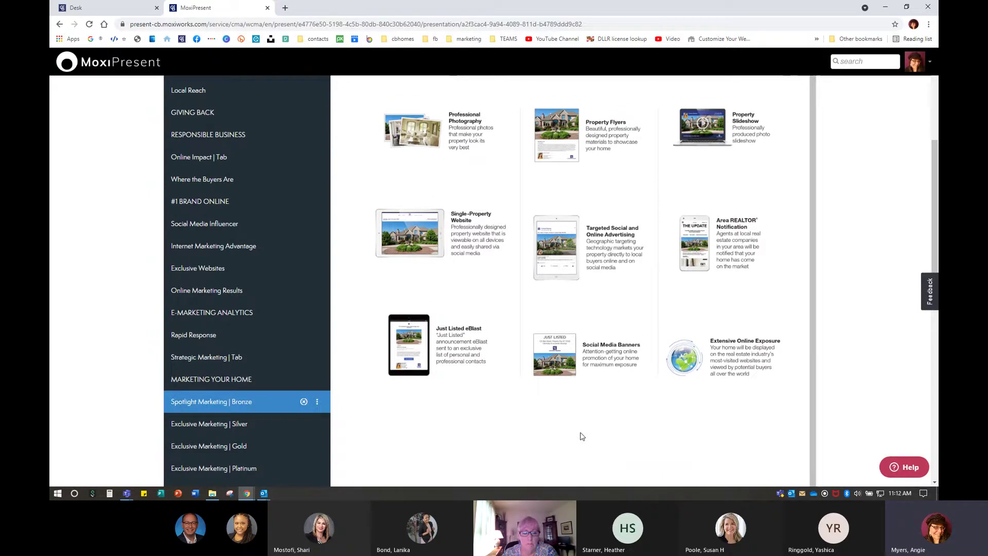
{"action": "scroll", "coordinate": [582, 437], "scroll_direction": "up", "scroll_amount": 3}
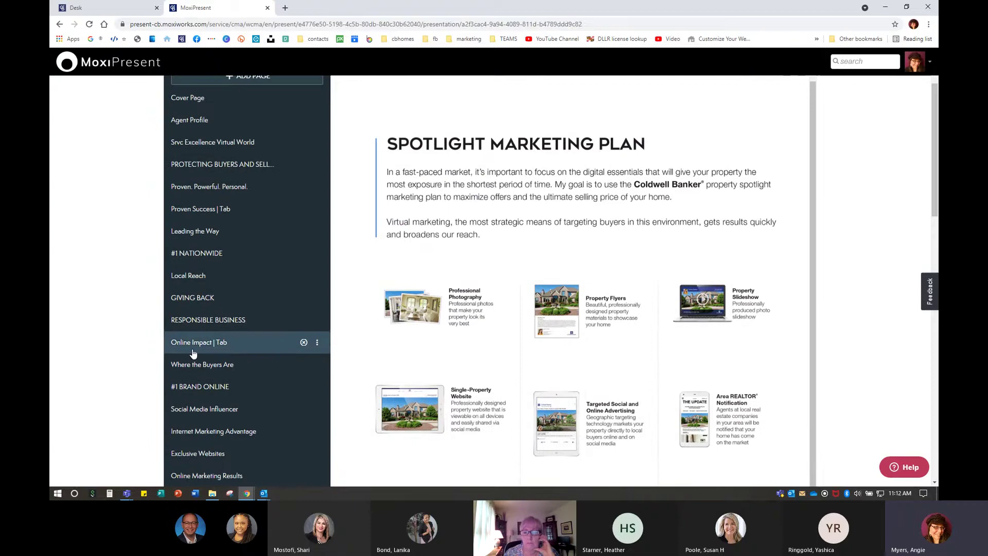
{"action": "scroll", "coordinate": [245, 368], "scroll_direction": "down", "scroll_amount": 3}
{"action": "scroll", "coordinate": [245, 369], "scroll_direction": "down", "scroll_amount": 2}
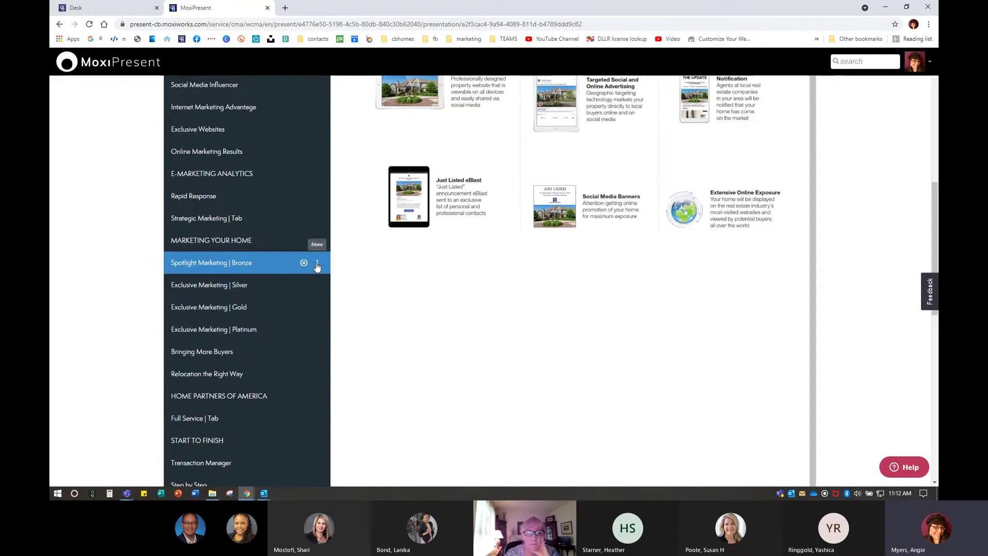
Delete the Spotlight Marketing | Bronze, Exclusive Marketing | Silver and Platinum pages, then open Gold
{"action": "left_click", "coordinate": [317, 262]}
{"action": "left_click", "coordinate": [323, 293]}
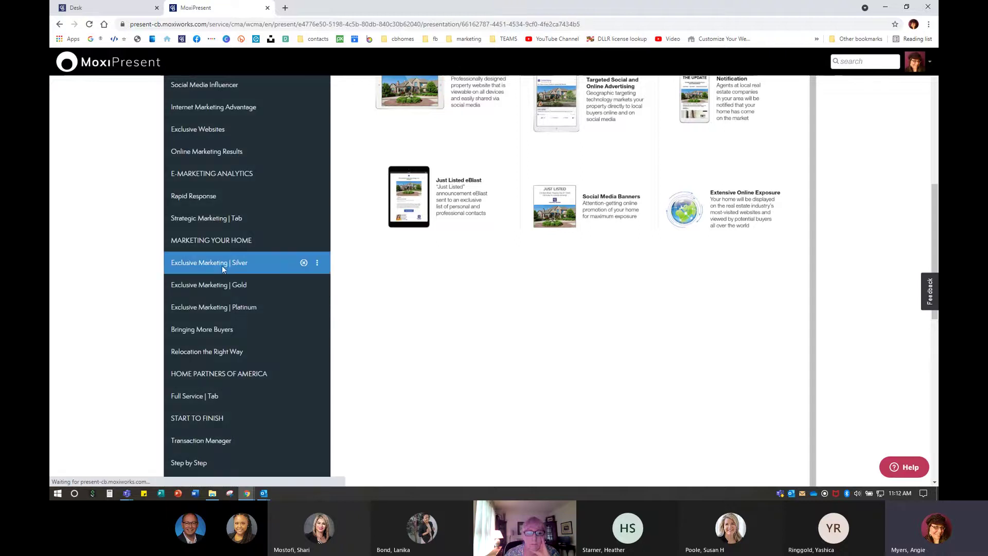
{"action": "left_click", "coordinate": [304, 263]}
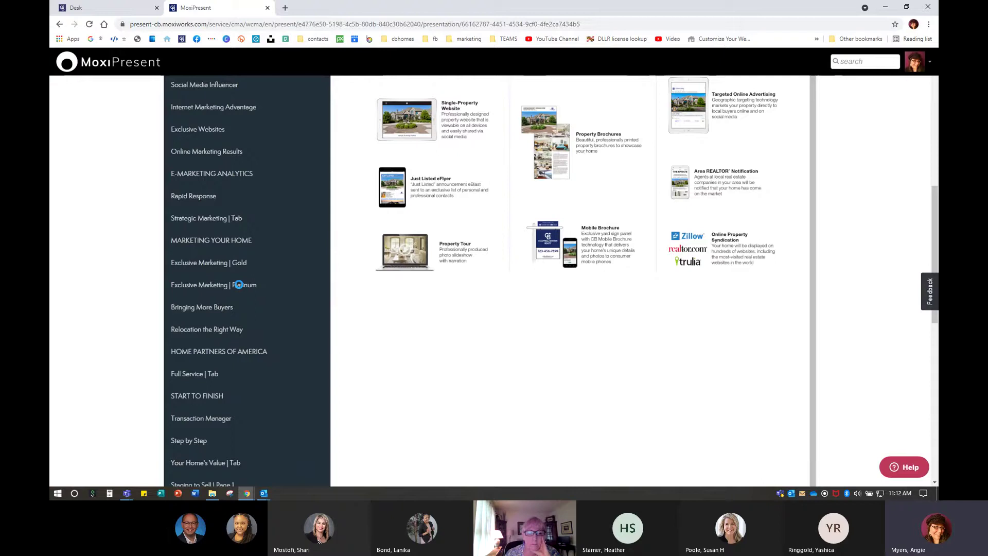
{"action": "left_click", "coordinate": [304, 285]}
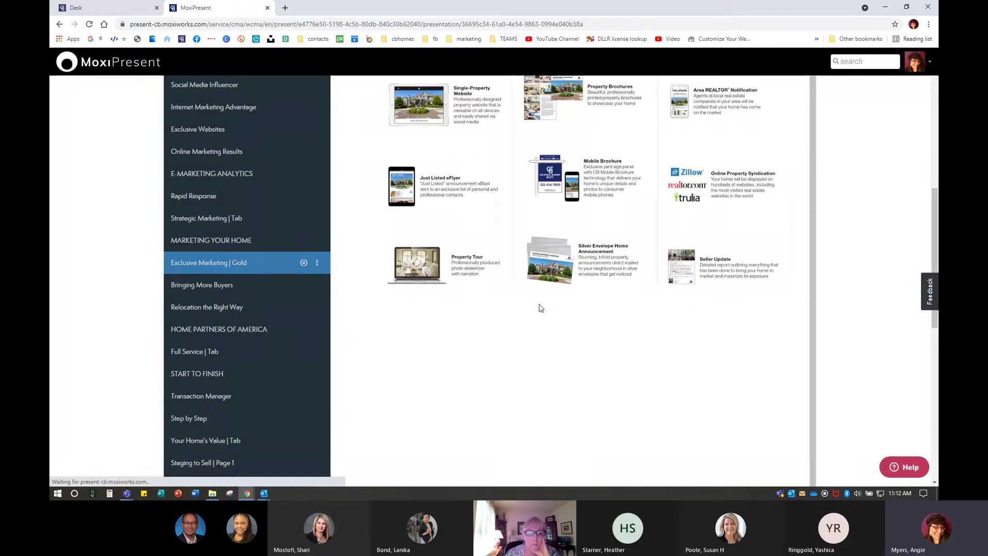
{"action": "left_click", "coordinate": [218, 270]}
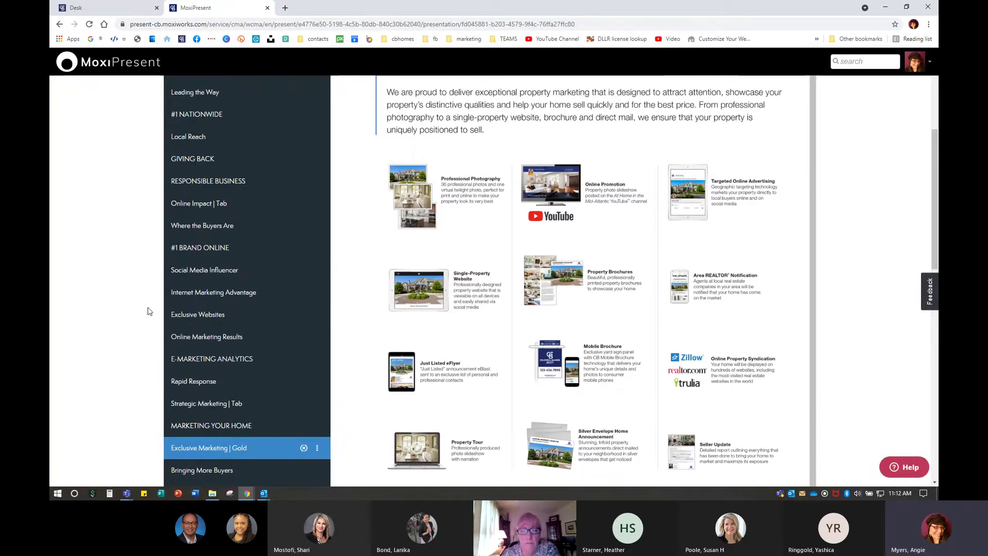
{"action": "scroll", "coordinate": [460, 217], "scroll_direction": "up", "scroll_amount": 5}
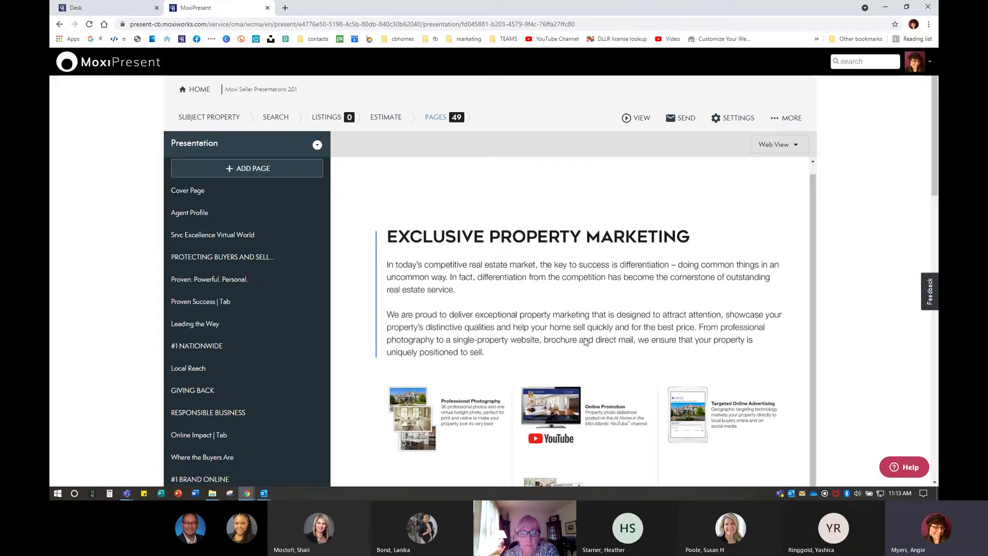
{"action": "scroll", "coordinate": [535, 264], "scroll_direction": "down", "scroll_amount": 2}
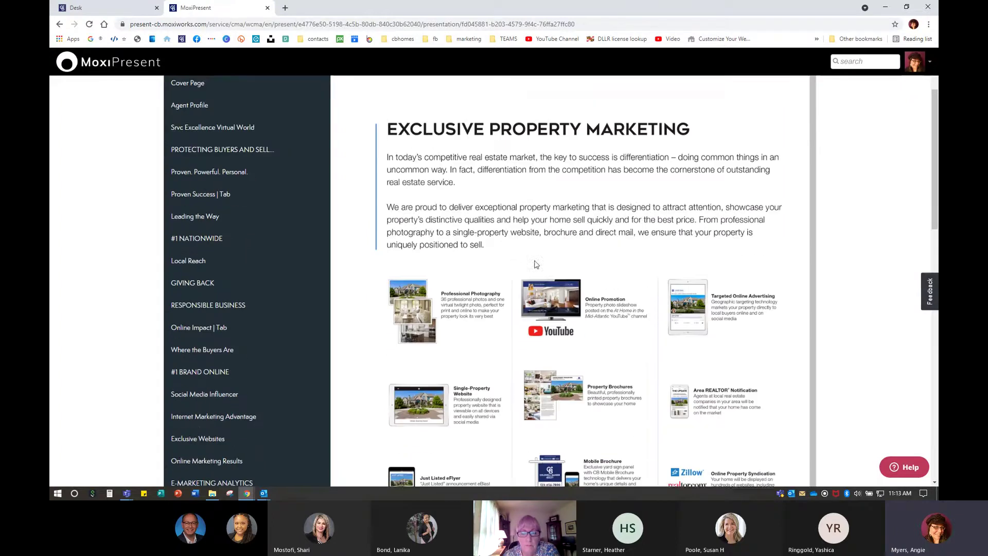
{"action": "scroll", "coordinate": [535, 264], "scroll_direction": "down", "scroll_amount": 1}
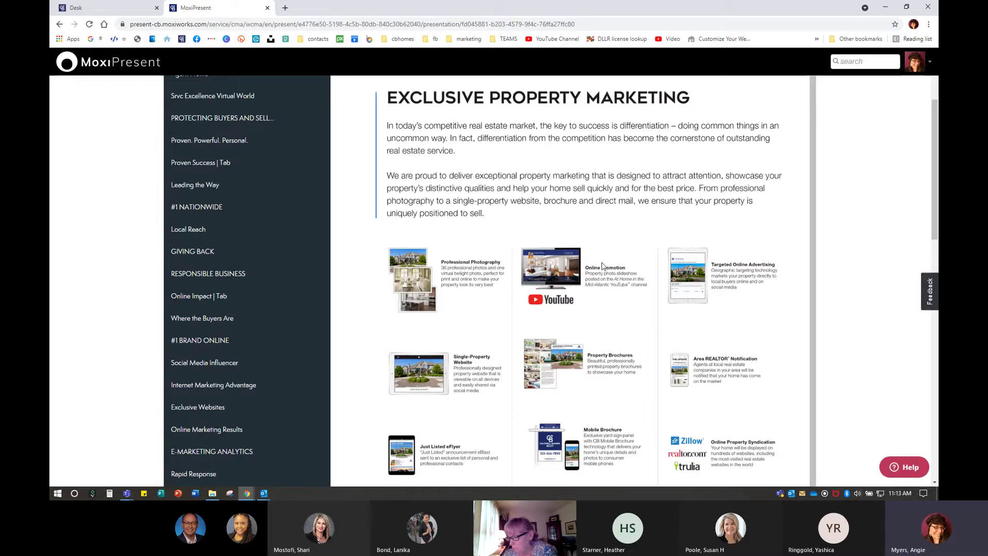
{"action": "scroll", "coordinate": [73, 379], "scroll_direction": "down", "scroll_amount": 6}
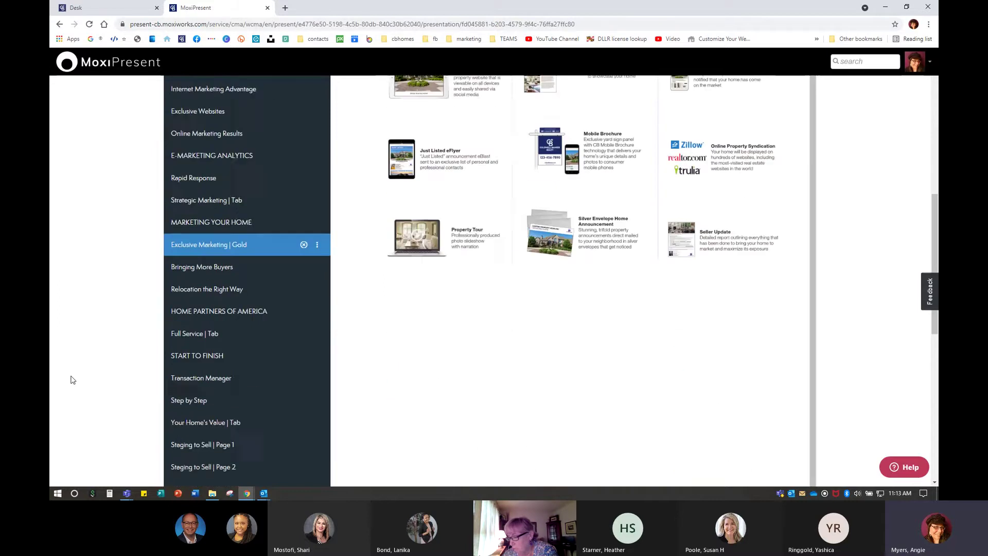
{"action": "scroll", "coordinate": [72, 380], "scroll_direction": "down", "scroll_amount": 3}
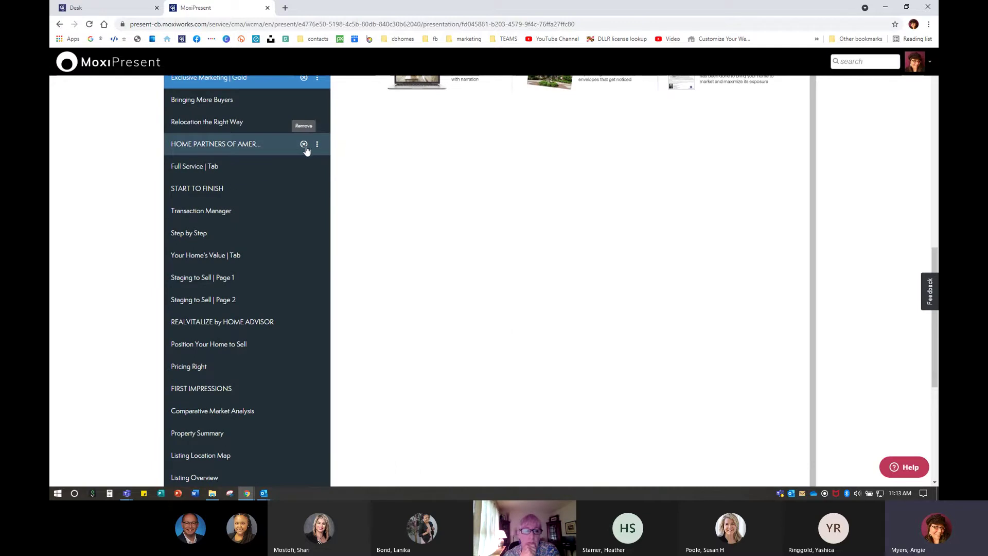
Delete the HOME PARTNERS OF AMERICA page and scroll down the page list toward Property Summary
{"action": "left_click", "coordinate": [304, 145]}
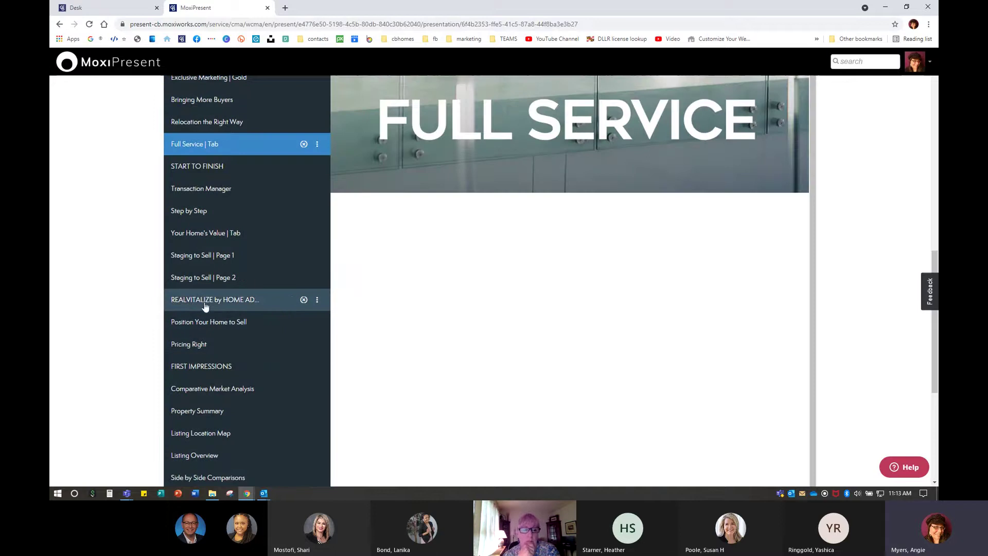
{"action": "scroll", "coordinate": [253, 350], "scroll_direction": "down", "scroll_amount": 4}
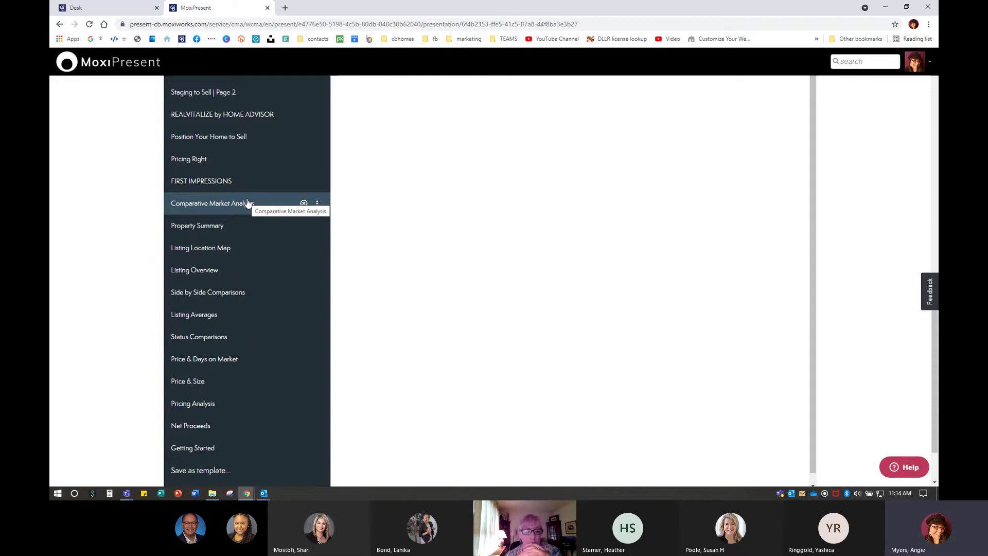
{"action": "left_click", "coordinate": [201, 233]}
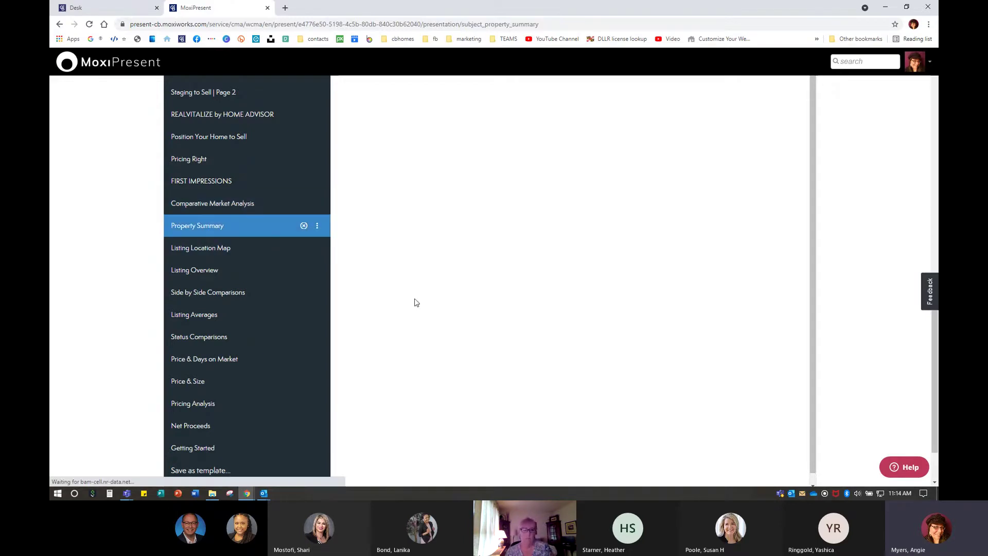
{"action": "scroll", "coordinate": [402, 311], "scroll_direction": "up", "scroll_amount": 15}
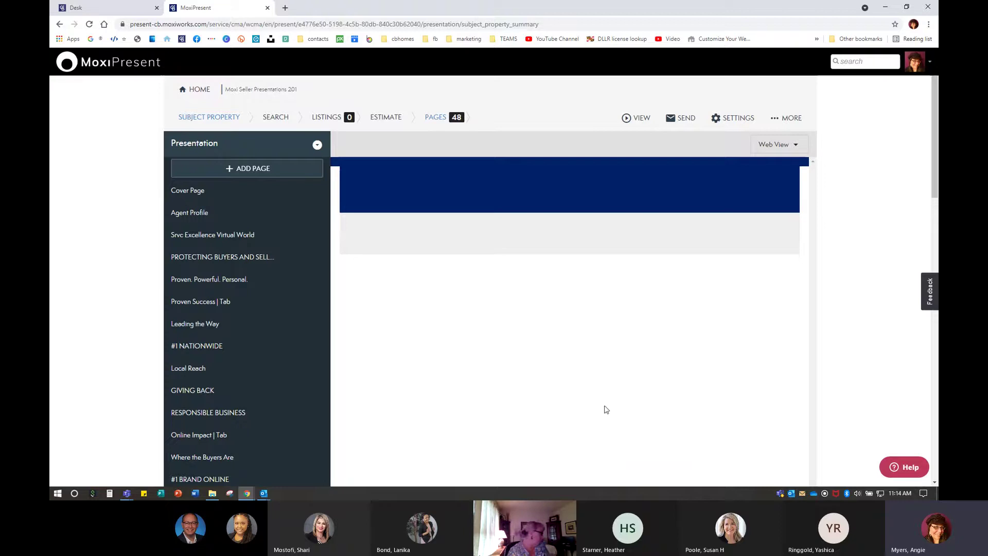
{"action": "scroll", "coordinate": [253, 325], "scroll_direction": "down", "scroll_amount": 10}
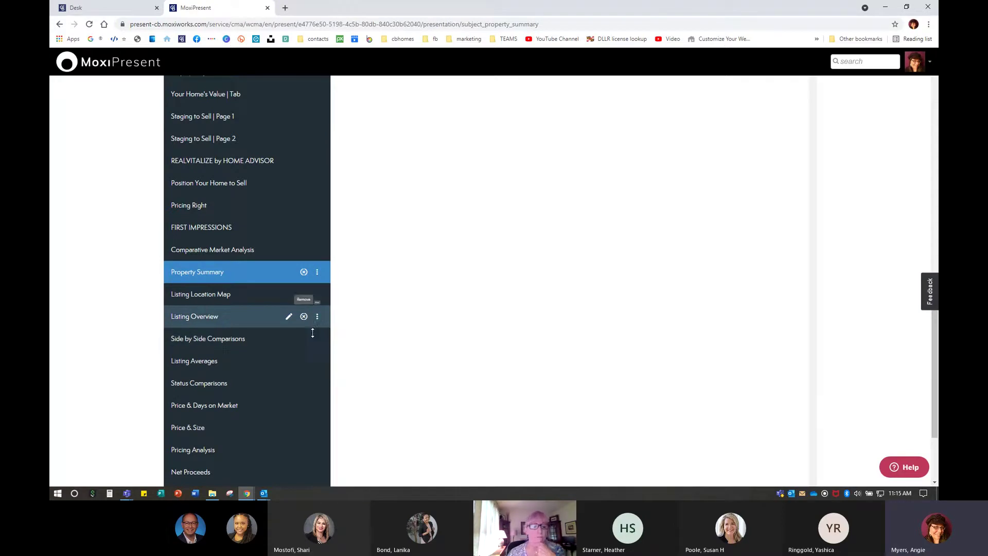
Remove the Side by Side Comparisons, Price & Days on Market and Price & Size pages
{"action": "left_click", "coordinate": [317, 340]}
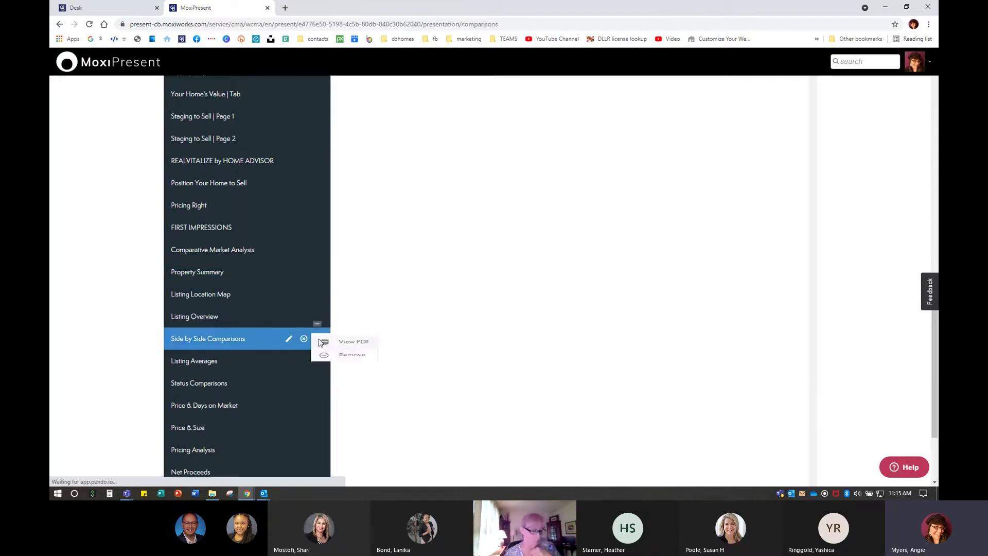
{"action": "left_click", "coordinate": [340, 370]}
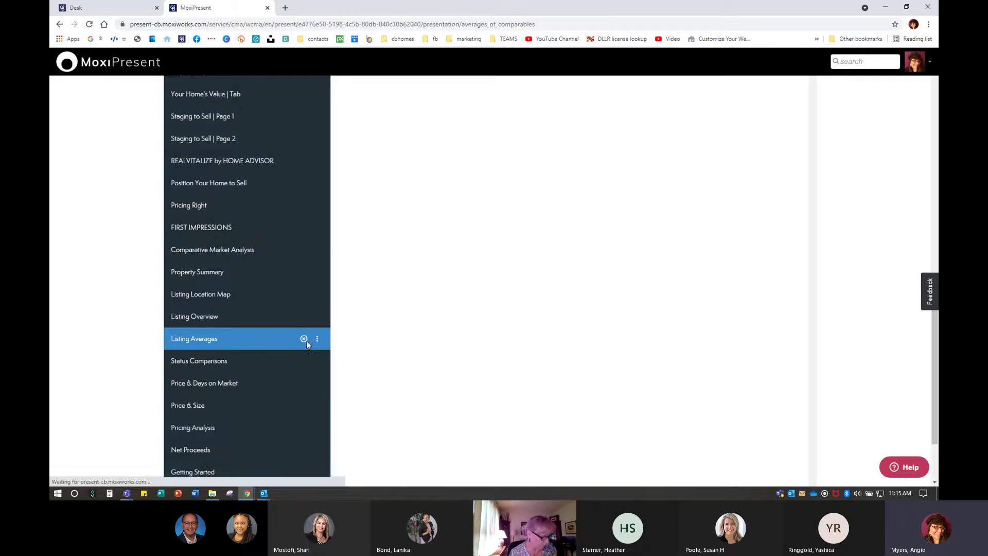
{"action": "left_click", "coordinate": [303, 290]}
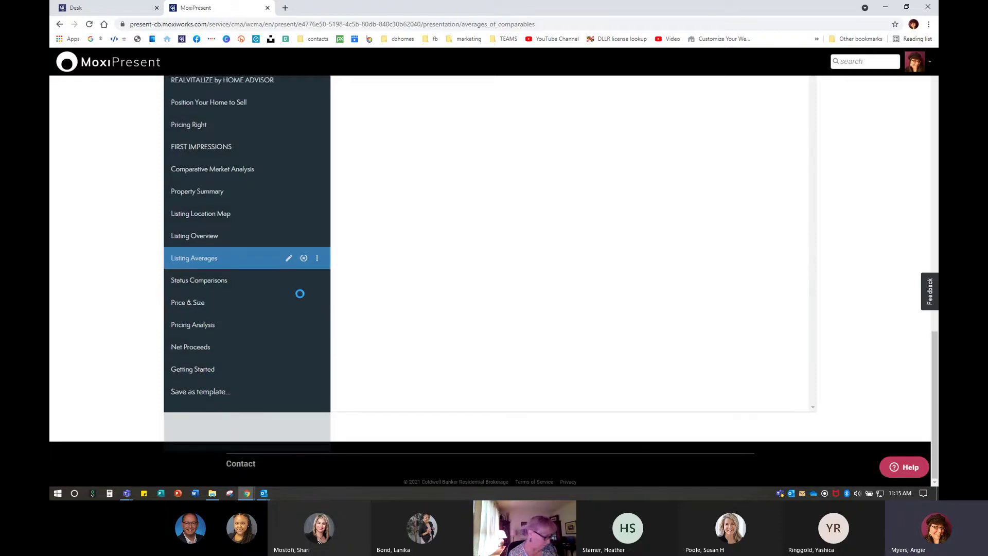
{"action": "left_click", "coordinate": [304, 303]}
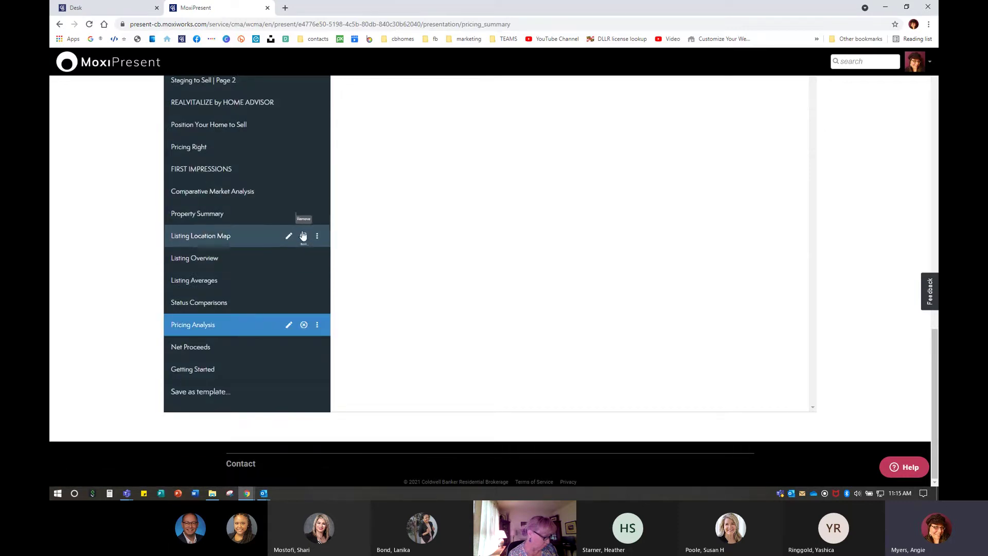
Remove the Property Summary, Listing Averages, Status Comparisons, Net Proceeds and Listing Location Map pages
{"action": "left_click", "coordinate": [304, 214]}
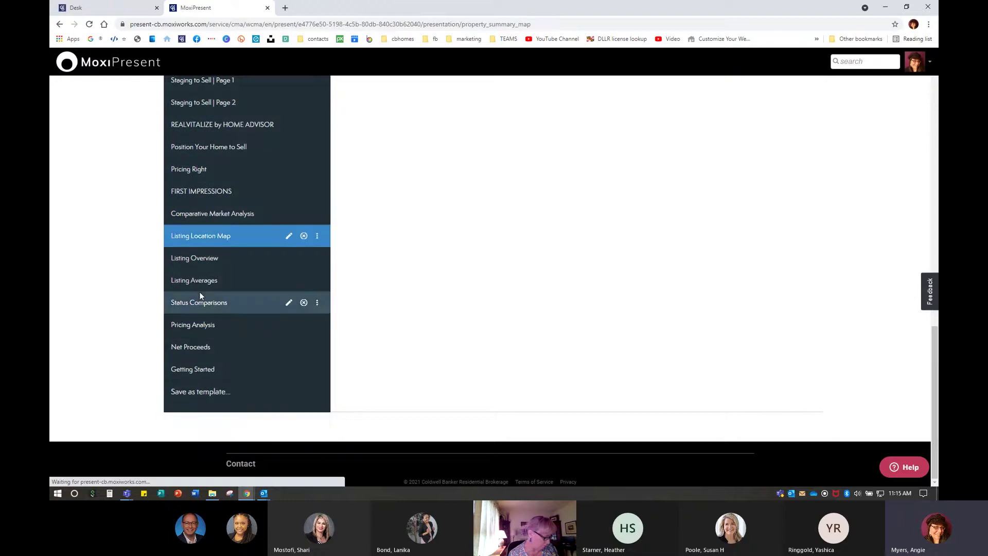
{"action": "left_click", "coordinate": [304, 280]}
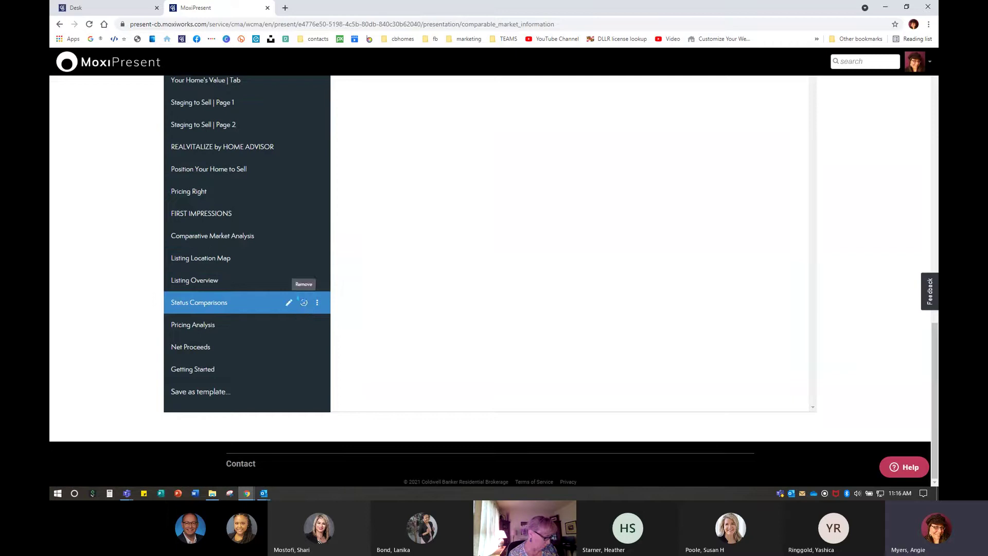
{"action": "left_click", "coordinate": [303, 302]}
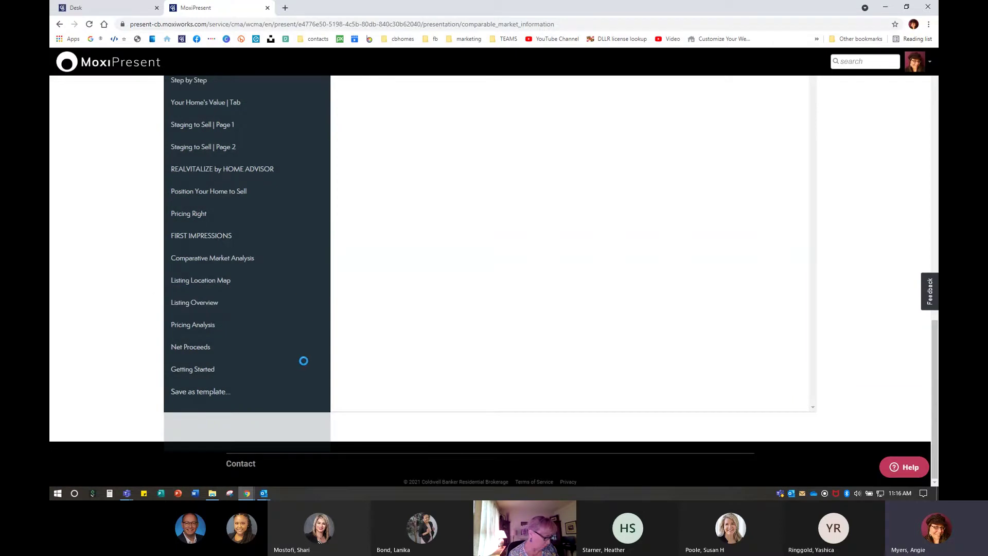
{"action": "left_click", "coordinate": [304, 347]}
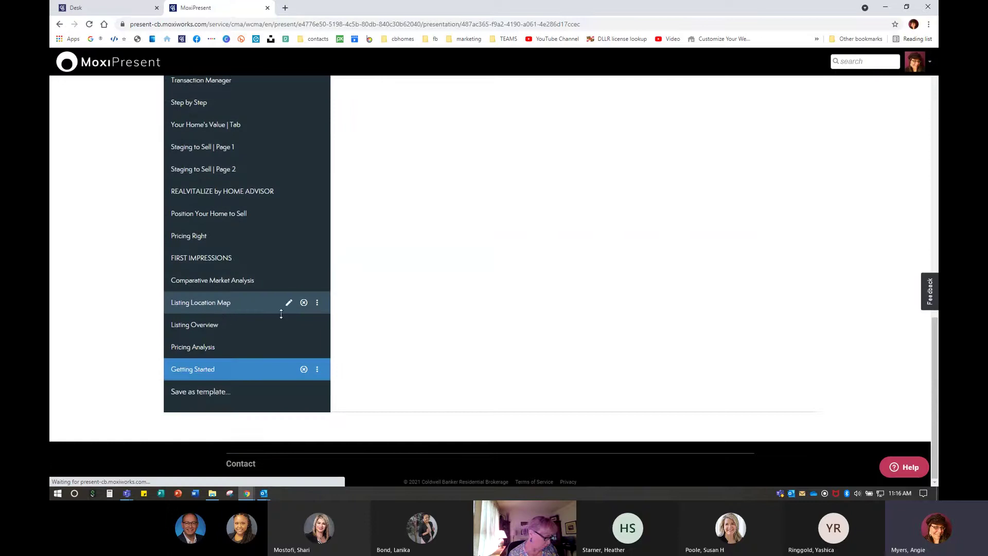
{"action": "left_click", "coordinate": [304, 304]}
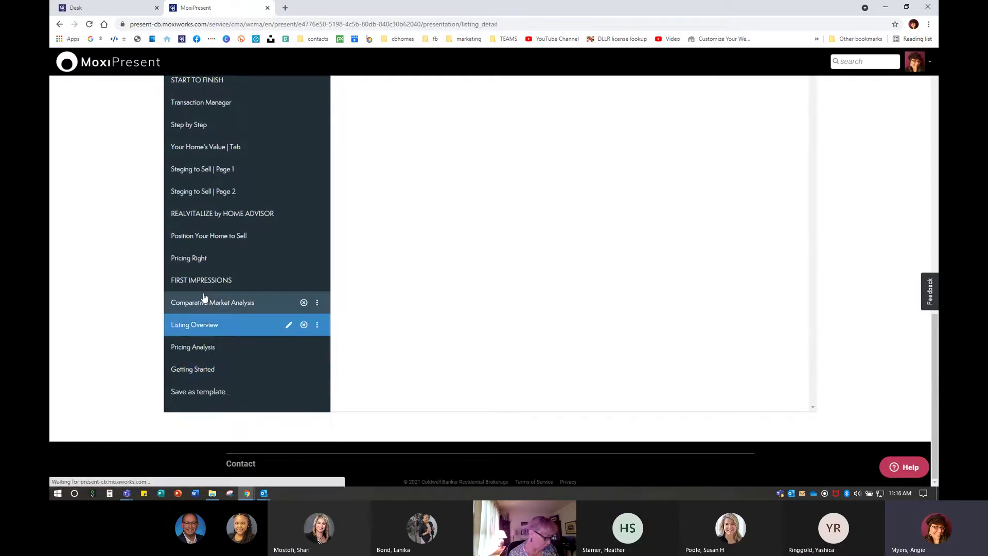
{"action": "scroll", "coordinate": [250, 307], "scroll_direction": "up", "scroll_amount": 15}
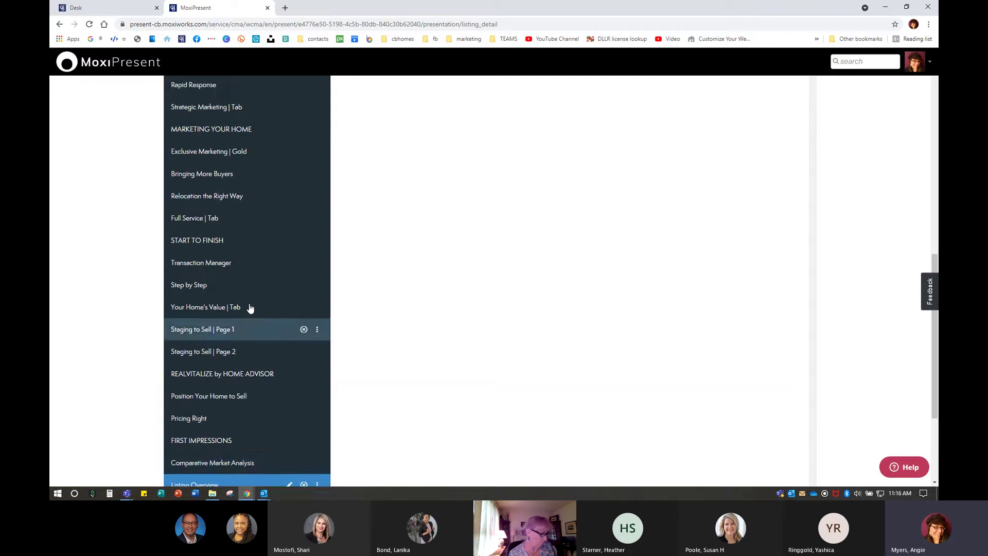
{"action": "scroll", "coordinate": [250, 307], "scroll_direction": "up", "scroll_amount": 2}
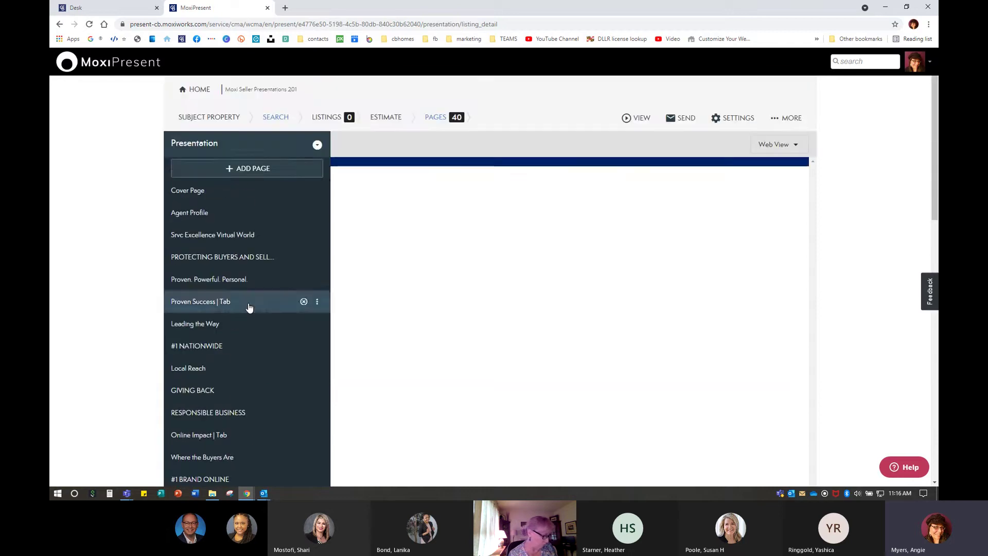
Add the Listing Location Map page from the Library's Report Pages list
{"action": "left_click", "coordinate": [247, 175]}
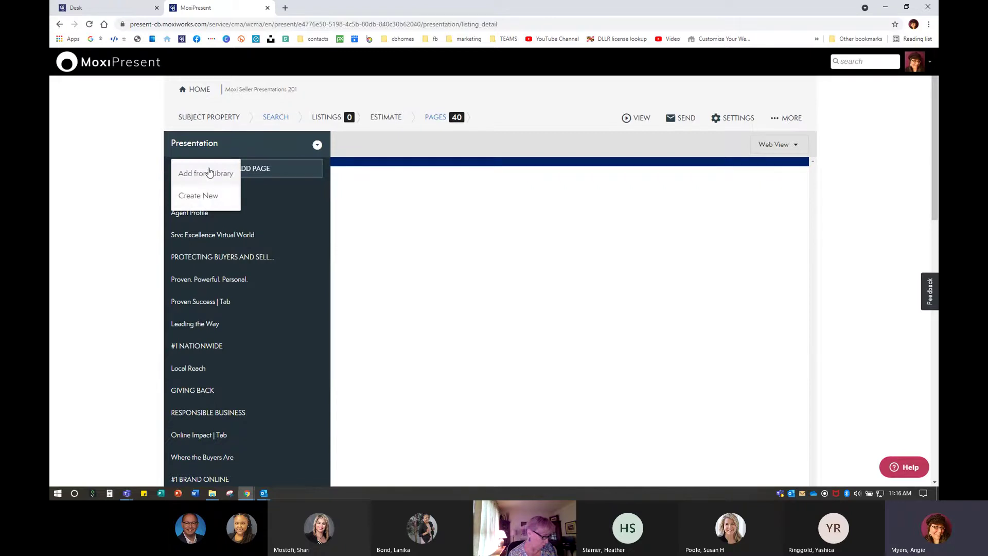
{"action": "left_click", "coordinate": [208, 173]}
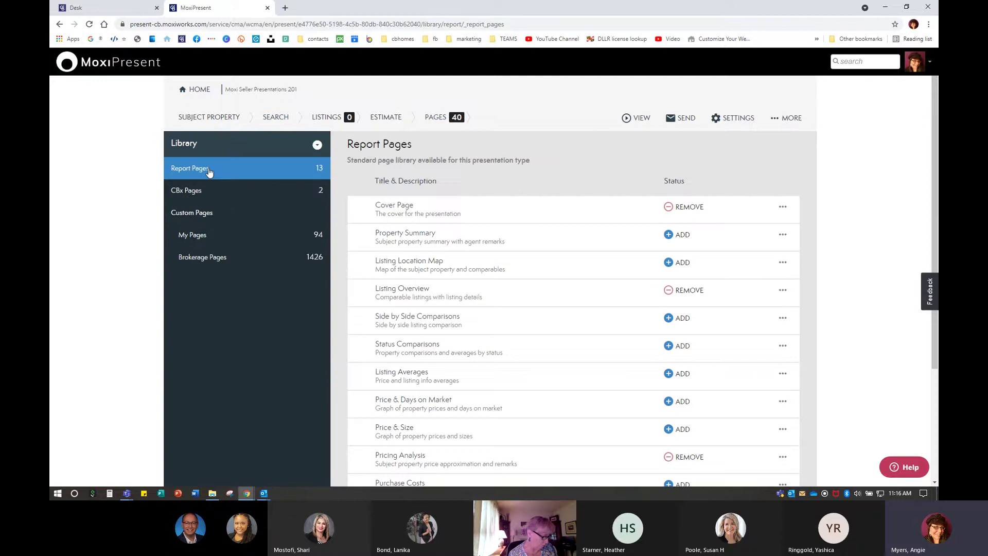
{"action": "triple_click", "coordinate": [417, 145]}
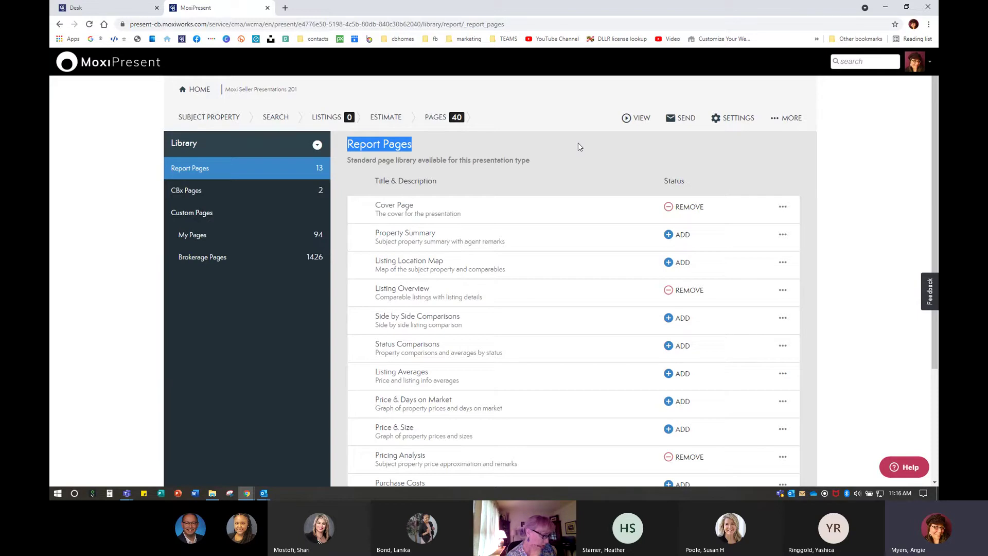
{"action": "left_click", "coordinate": [500, 162]}
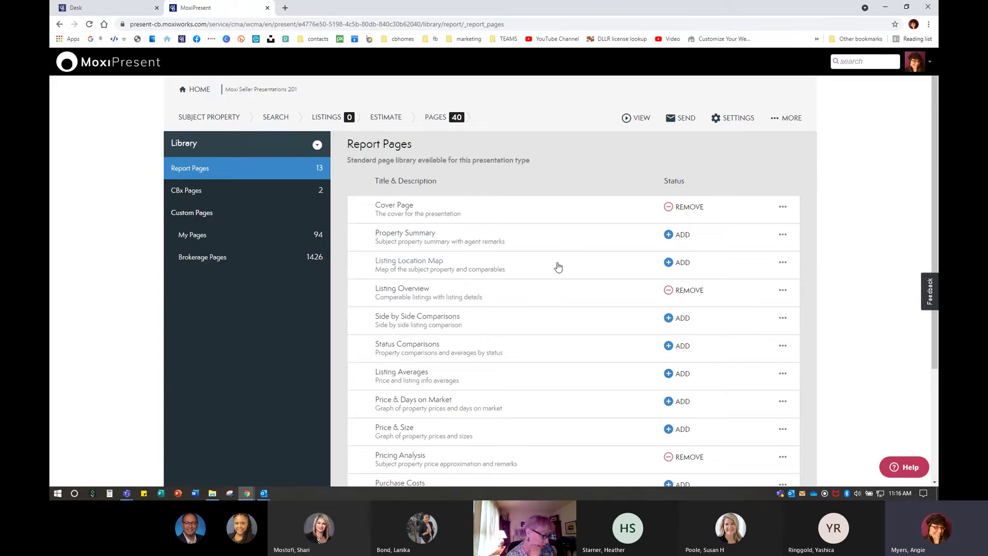
{"action": "scroll", "coordinate": [549, 273], "scroll_direction": "down", "scroll_amount": 3}
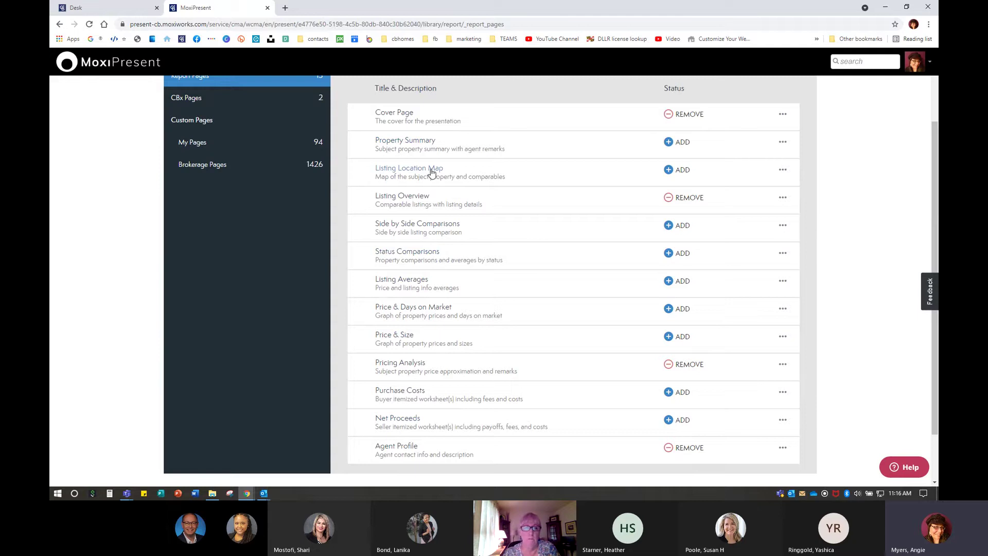
{"action": "left_click", "coordinate": [682, 170]}
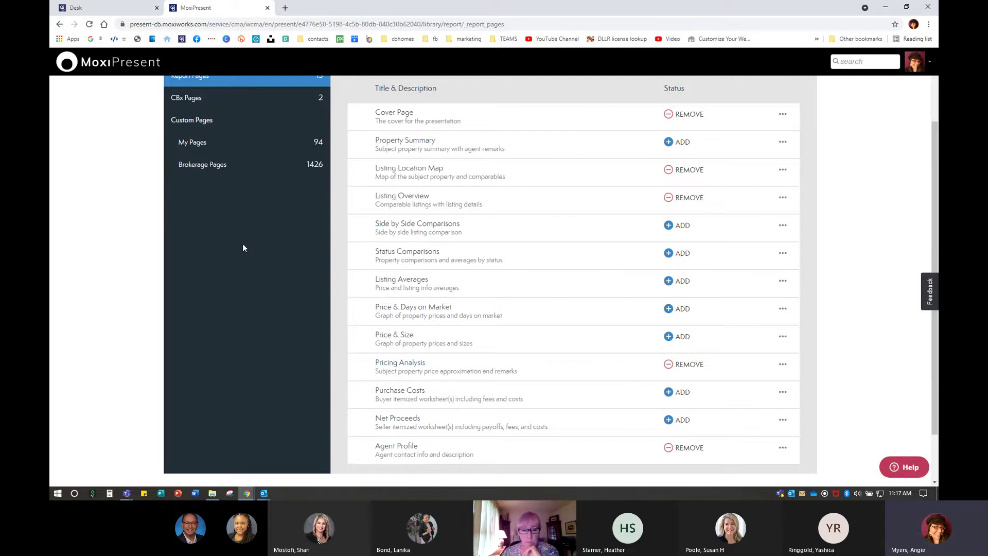
{"action": "scroll", "coordinate": [267, 302], "scroll_direction": "up", "scroll_amount": 2}
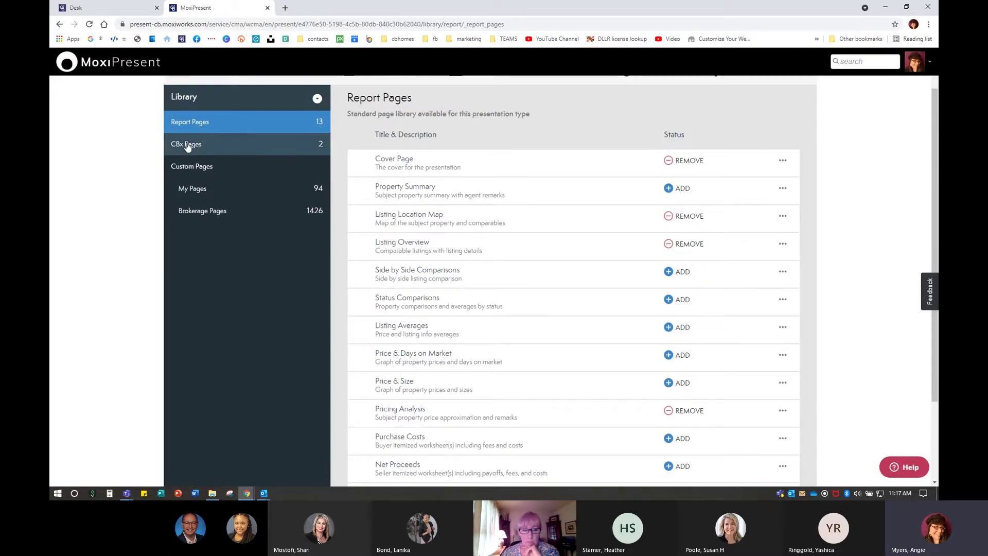
Show the Library's CBx Pages: Buyer Profile Intelligence and Buyer Profile Map
{"action": "left_click", "coordinate": [187, 145]}
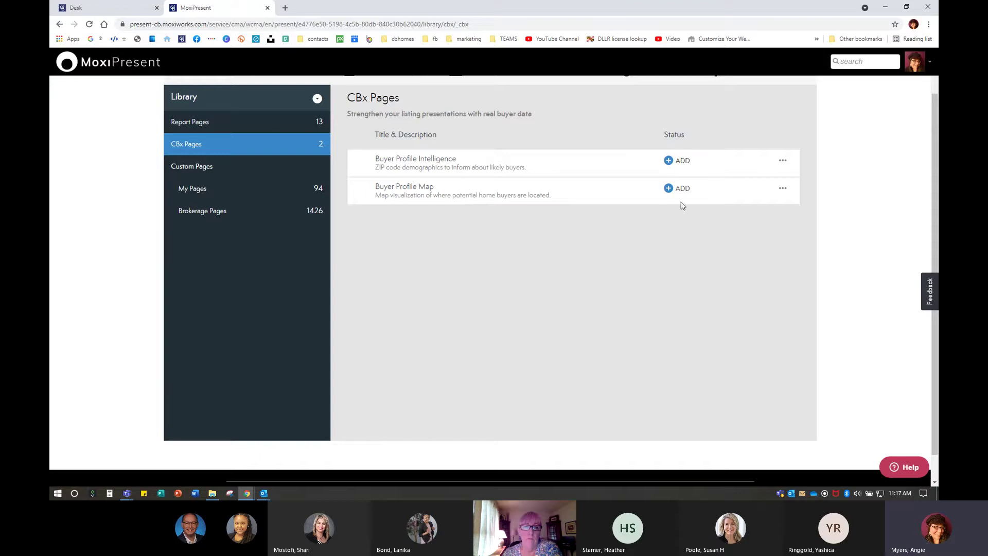
{"action": "left_click", "coordinate": [197, 191]}
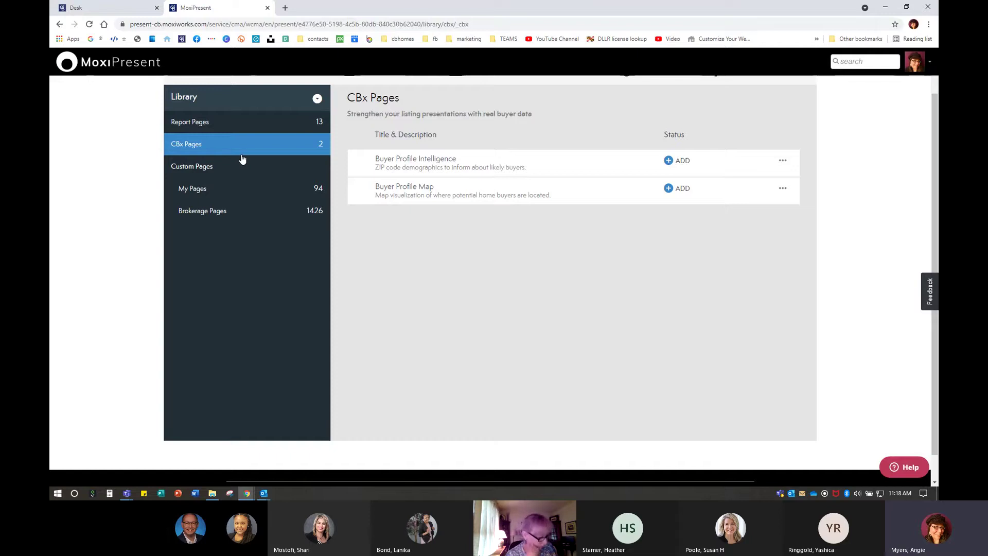
{"action": "left_click", "coordinate": [215, 212]}
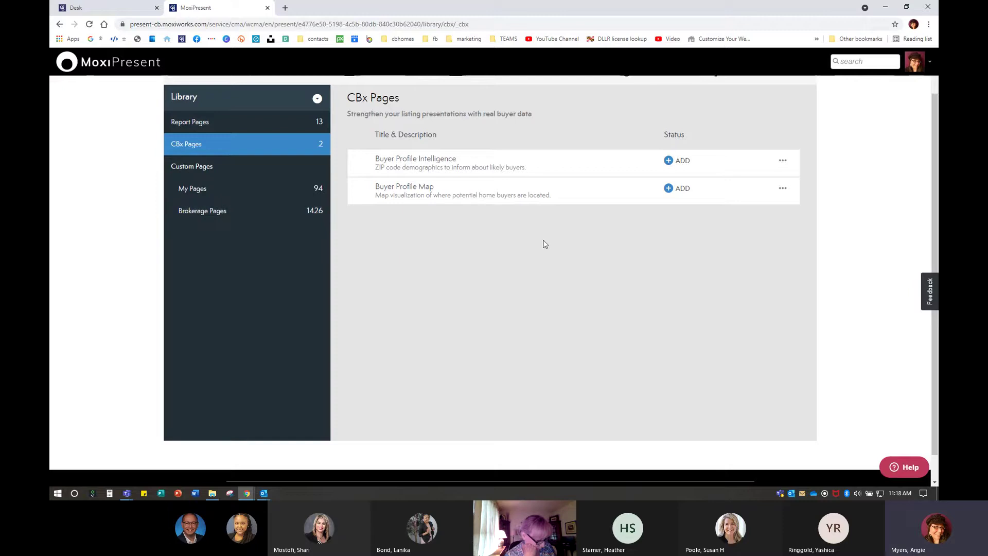
Open the Library's Brokerage Pages and scroll through its folders
{"action": "left_click", "coordinate": [232, 219]}
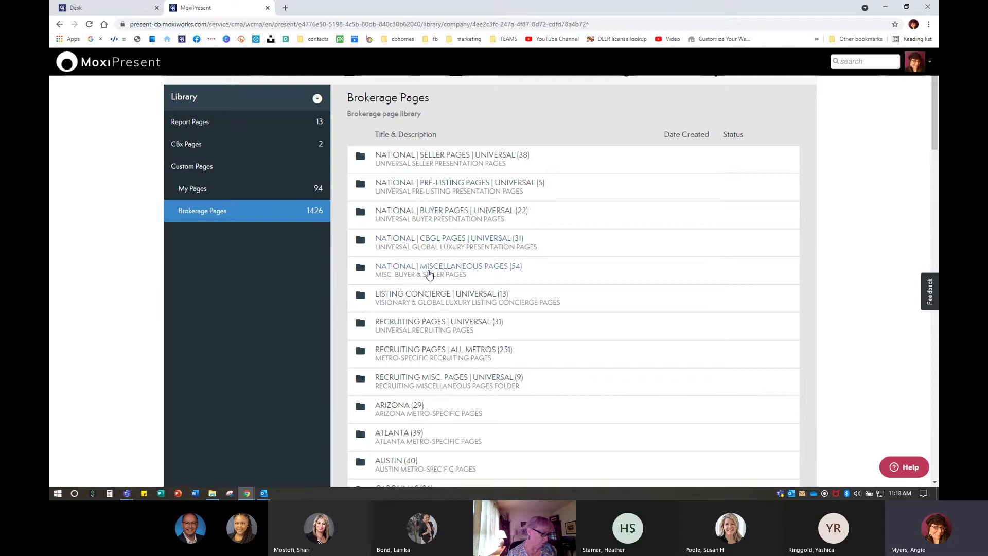
{"action": "scroll", "coordinate": [501, 264], "scroll_direction": "down", "scroll_amount": 1}
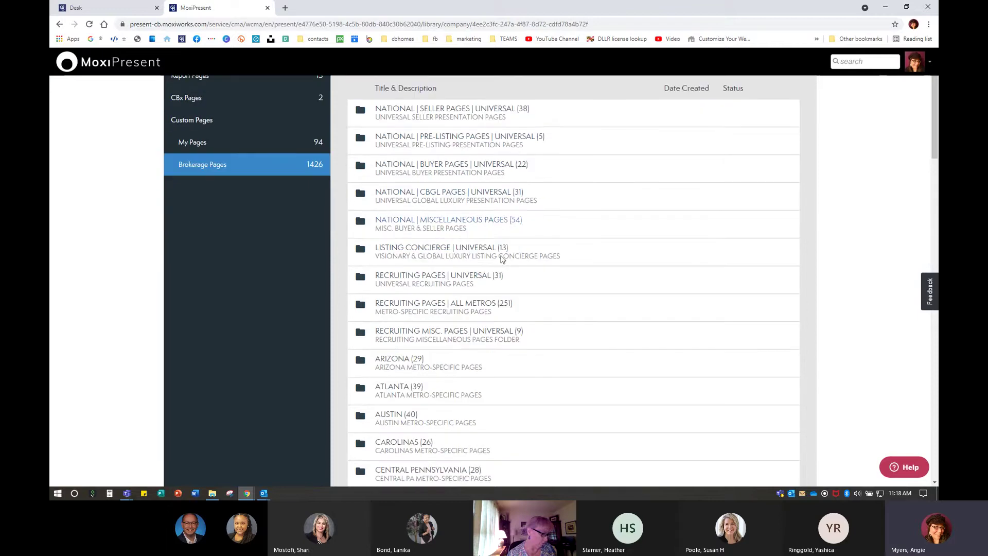
Open the LISTING CONCIERGE | UNIVERSAL > Listing Concierge | Visionary folder
{"action": "left_click", "coordinate": [490, 253]}
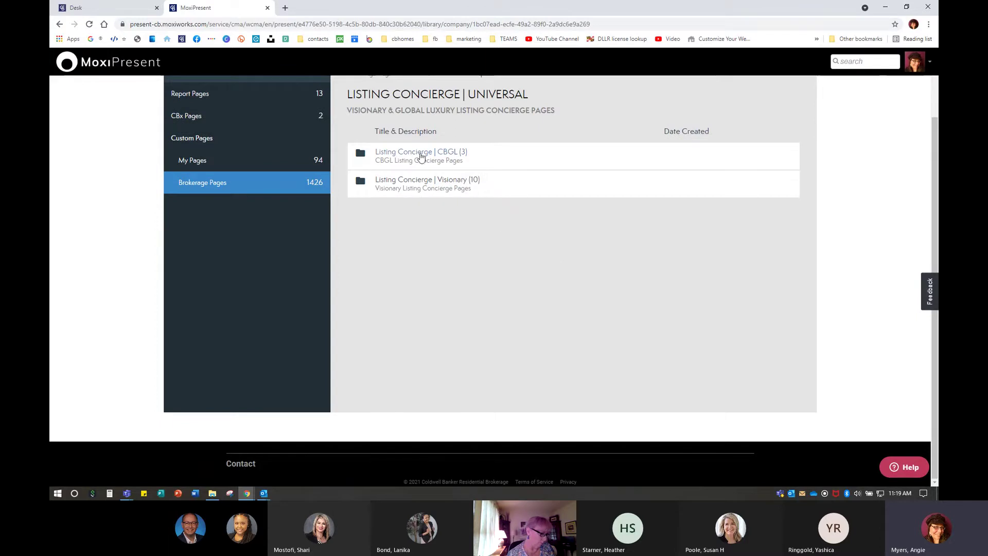
{"action": "left_click", "coordinate": [446, 182]}
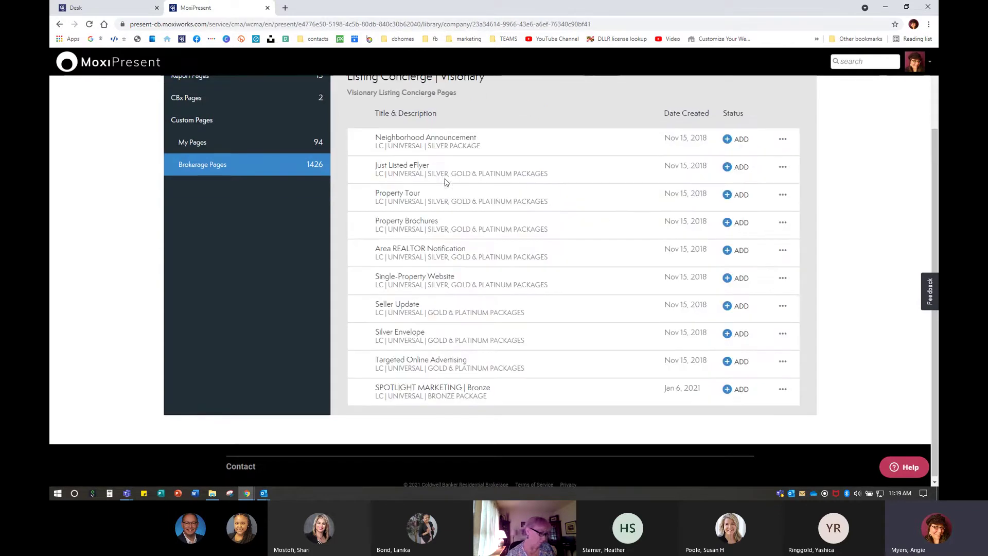
{"action": "scroll", "coordinate": [443, 201], "scroll_direction": "up", "scroll_amount": 2}
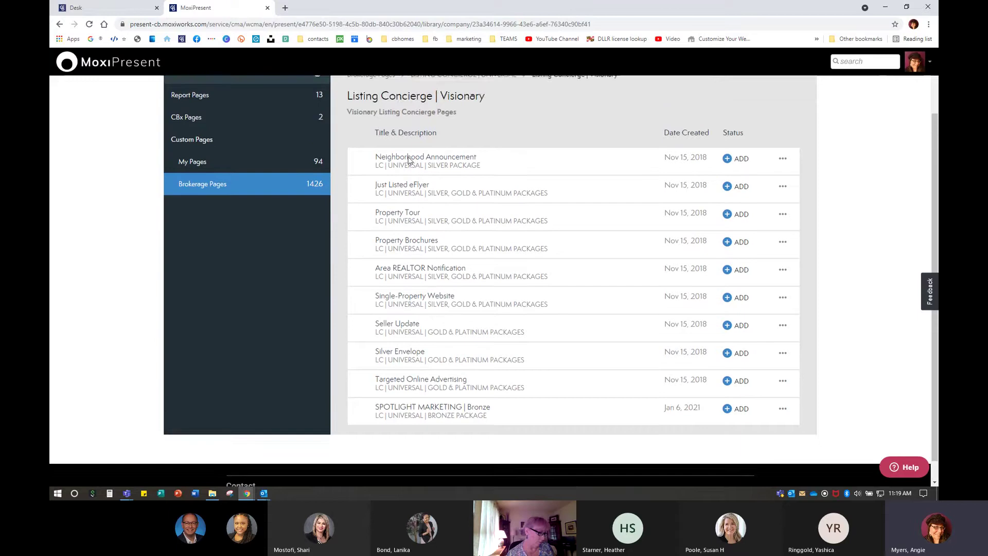
{"action": "scroll", "coordinate": [424, 241], "scroll_direction": "down", "scroll_amount": 1}
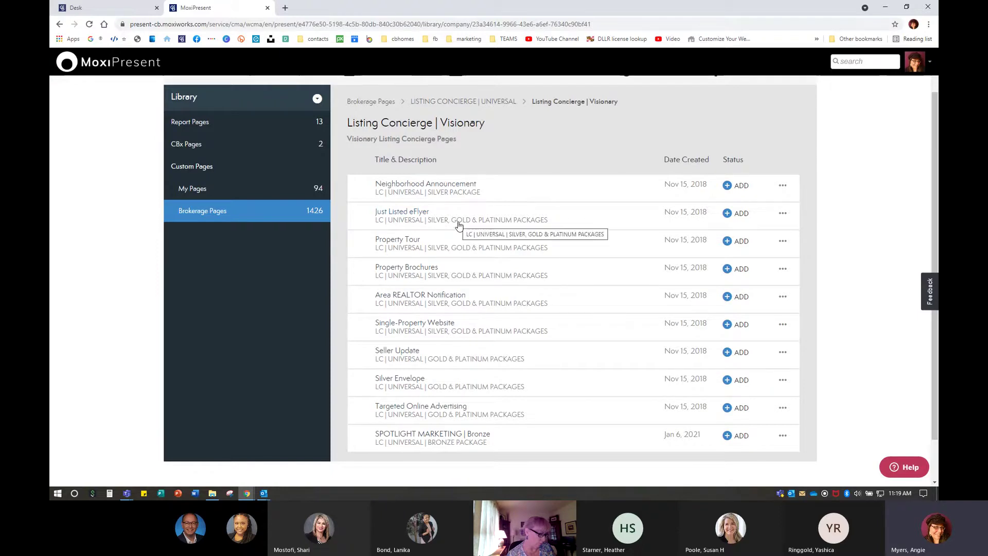
Add the Visionary pages, Just Listed eFlyer through Silver Envelope and Targeted Online Advertising
{"action": "left_click", "coordinate": [738, 214]}
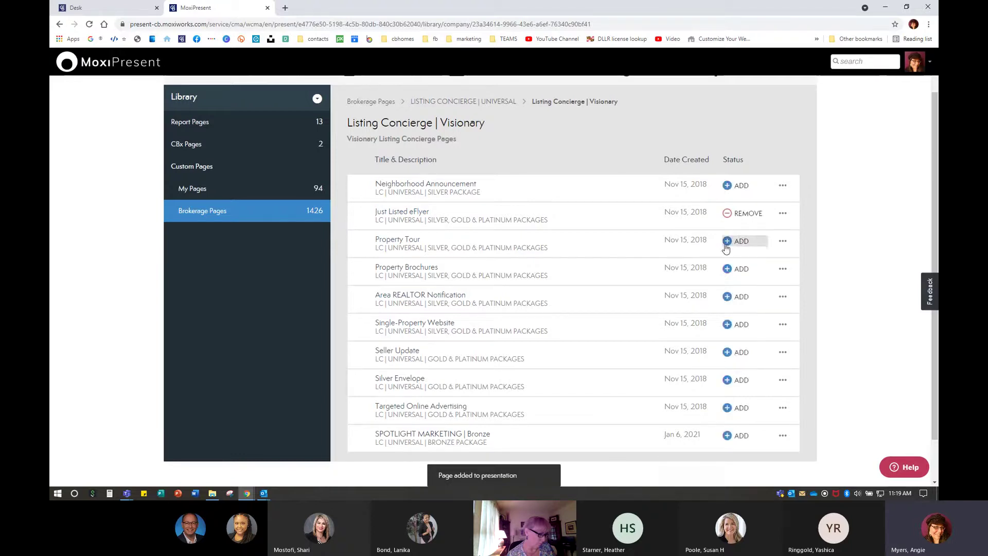
{"action": "left_click", "coordinate": [730, 245]}
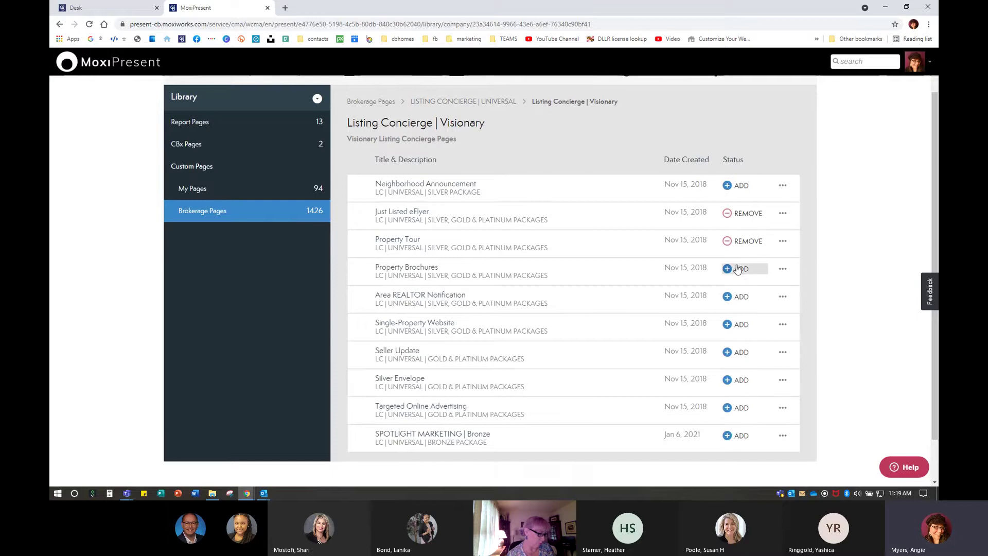
{"action": "left_click", "coordinate": [736, 269]}
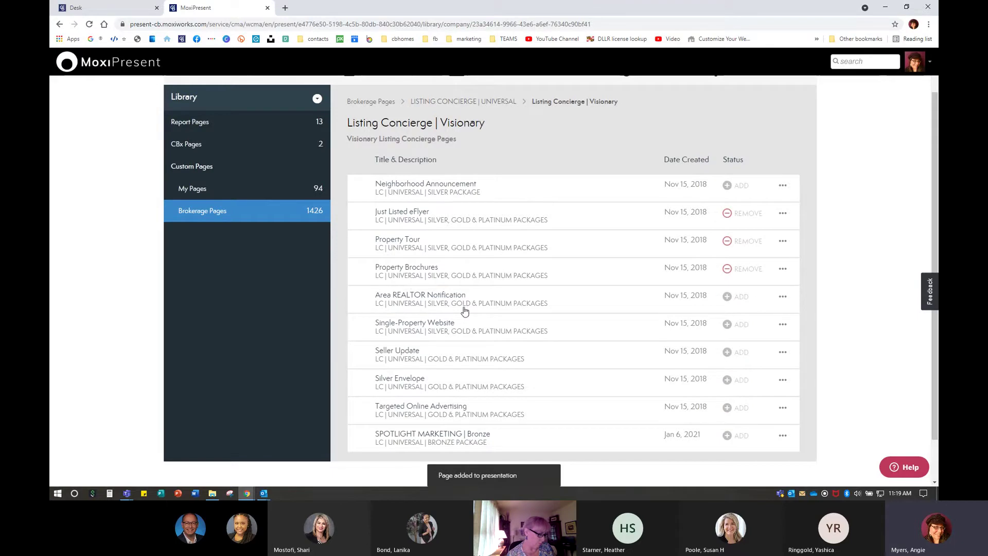
{"action": "left_click", "coordinate": [733, 296]}
{"action": "left_click", "coordinate": [730, 327]}
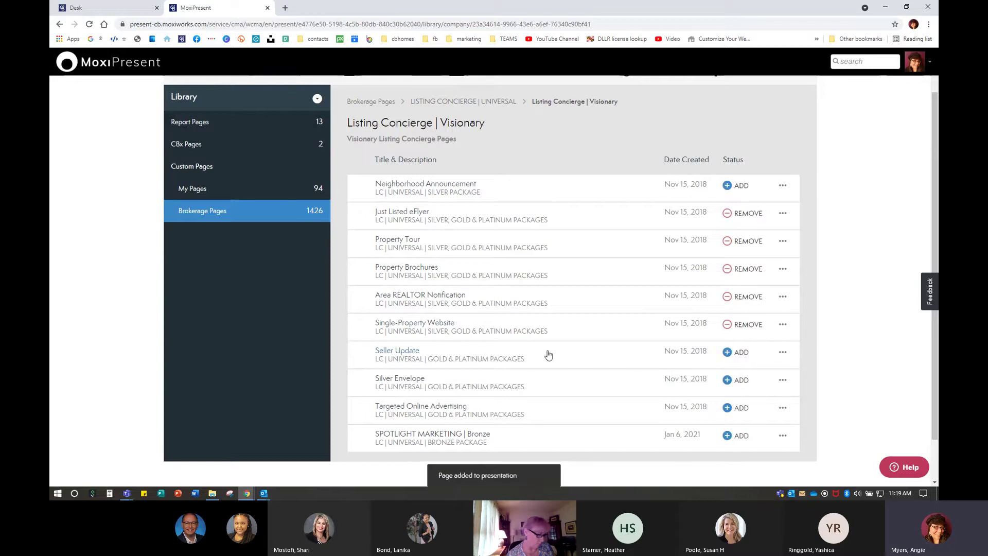
{"action": "left_click", "coordinate": [739, 354]}
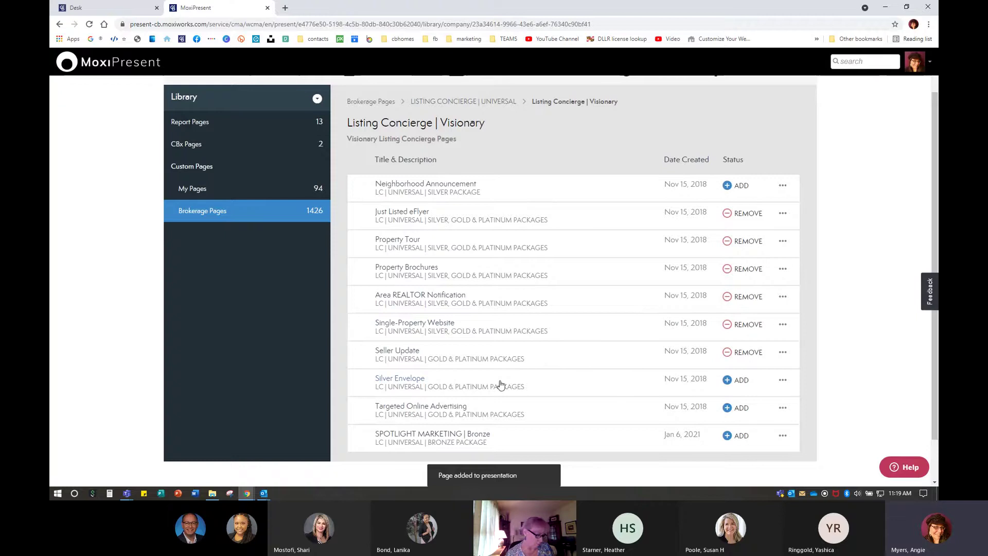
{"action": "scroll", "coordinate": [503, 367], "scroll_direction": "down", "scroll_amount": 1}
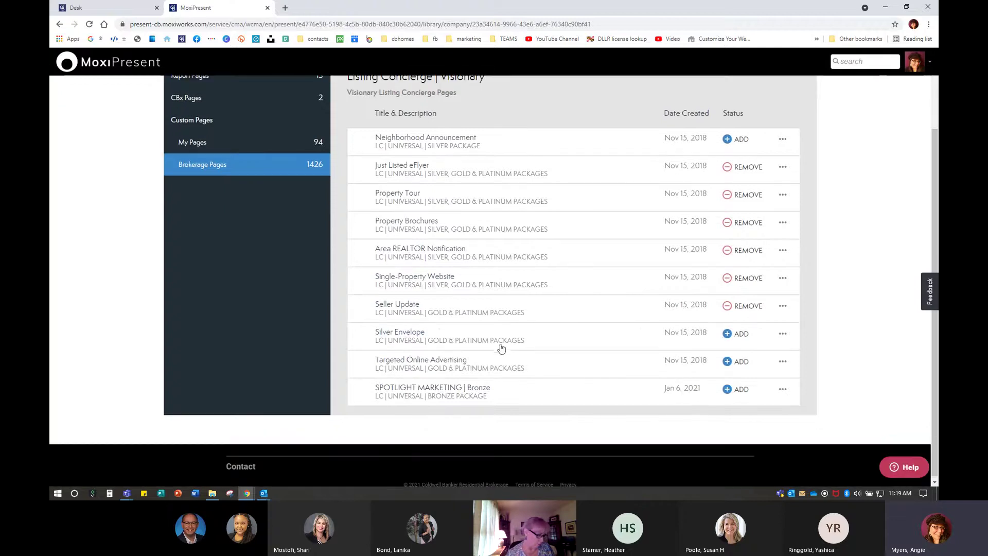
{"action": "left_click", "coordinate": [736, 335]}
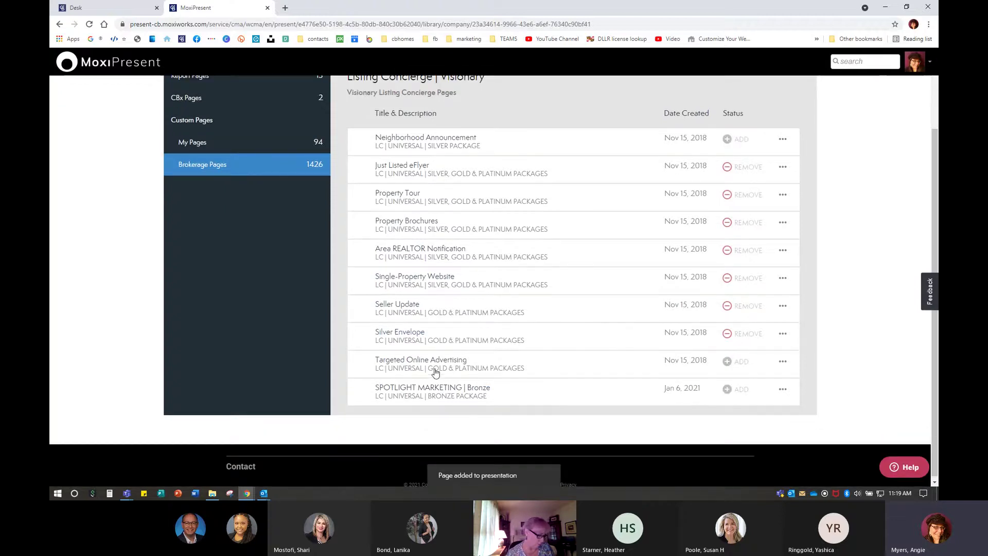
{"action": "left_click", "coordinate": [735, 362]}
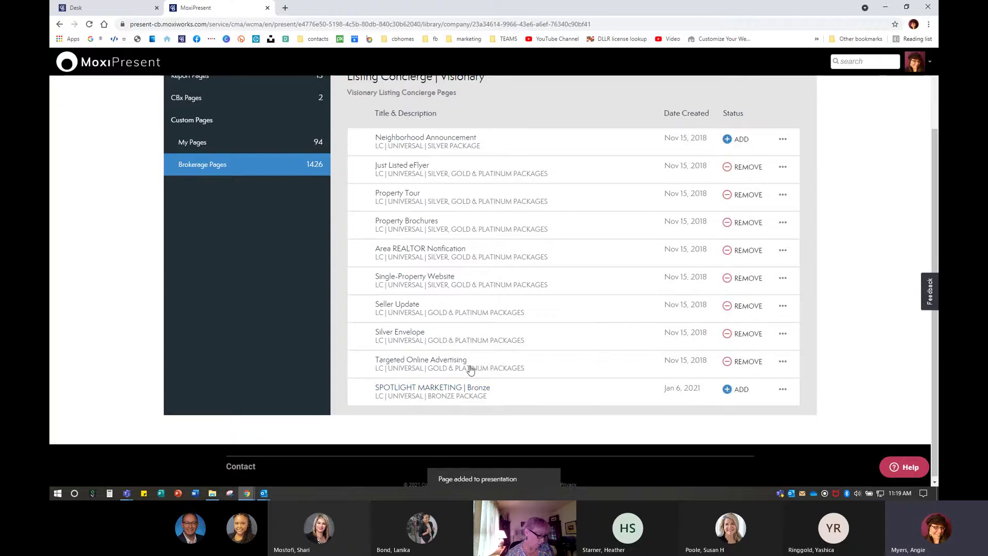
{"action": "scroll", "coordinate": [471, 369], "scroll_direction": "up", "scroll_amount": 1}
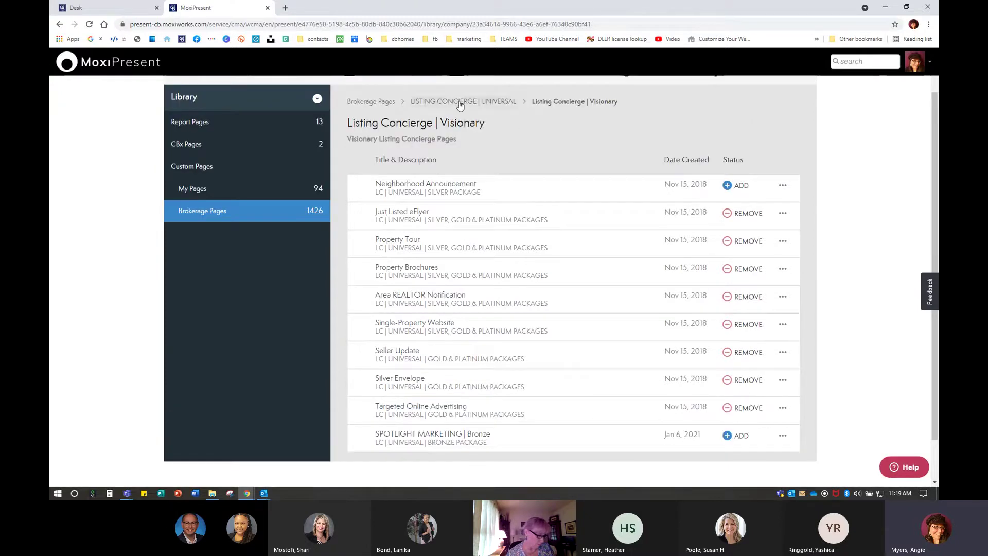
{"action": "scroll", "coordinate": [461, 111], "scroll_direction": "up", "scroll_amount": 1}
{"action": "scroll", "coordinate": [462, 111], "scroll_direction": "up", "scroll_amount": 1}
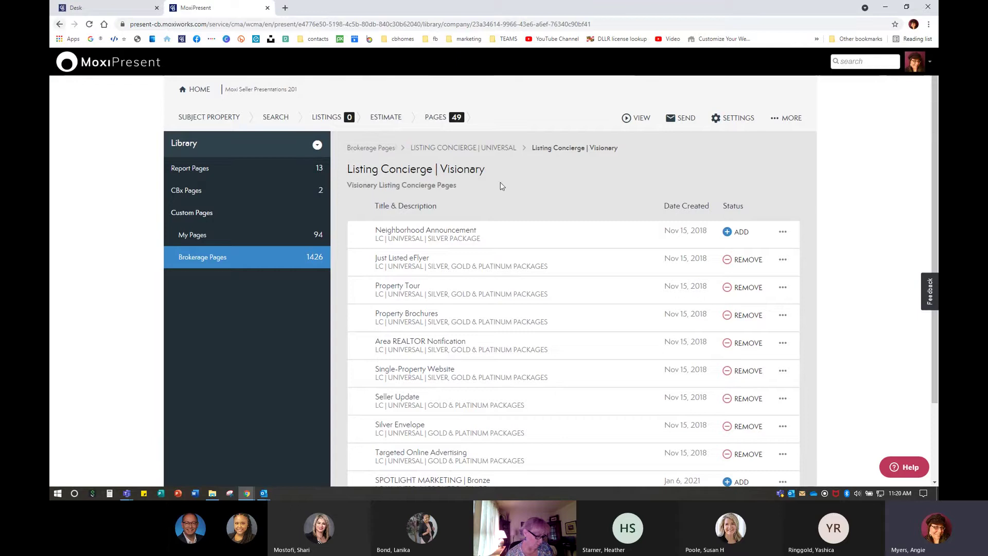
Go back from LISTING CONCIERGE | UNIVERSAL and open the MID-ATLANTIC brokerage folder
{"action": "left_click", "coordinate": [480, 149]}
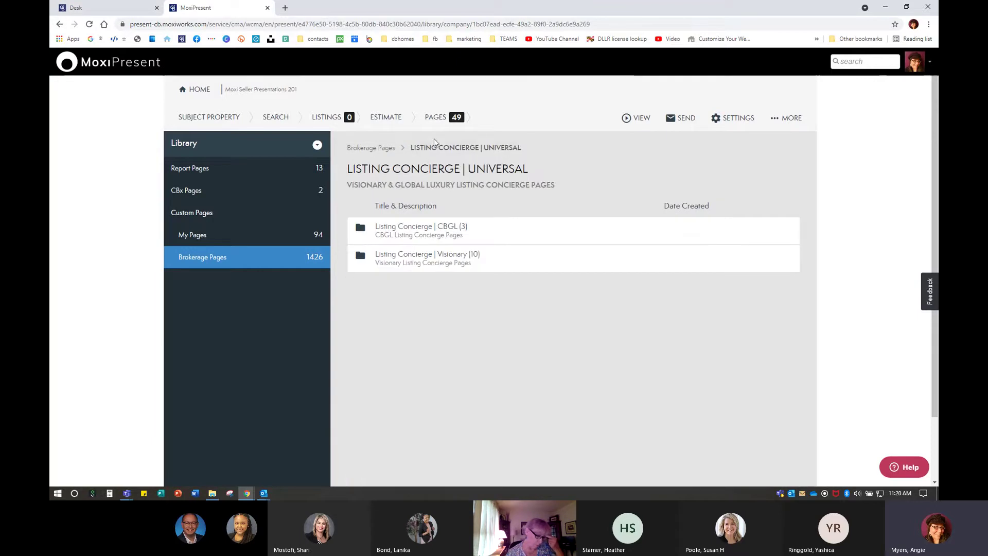
{"action": "scroll", "coordinate": [461, 230], "scroll_direction": "down", "scroll_amount": 6}
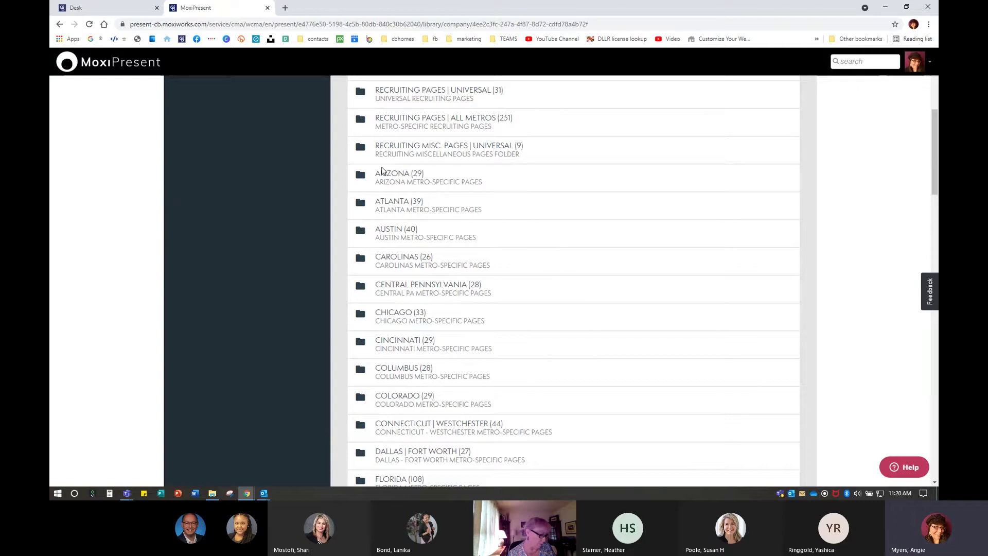
{"action": "scroll", "coordinate": [423, 444], "scroll_direction": "down", "scroll_amount": 9}
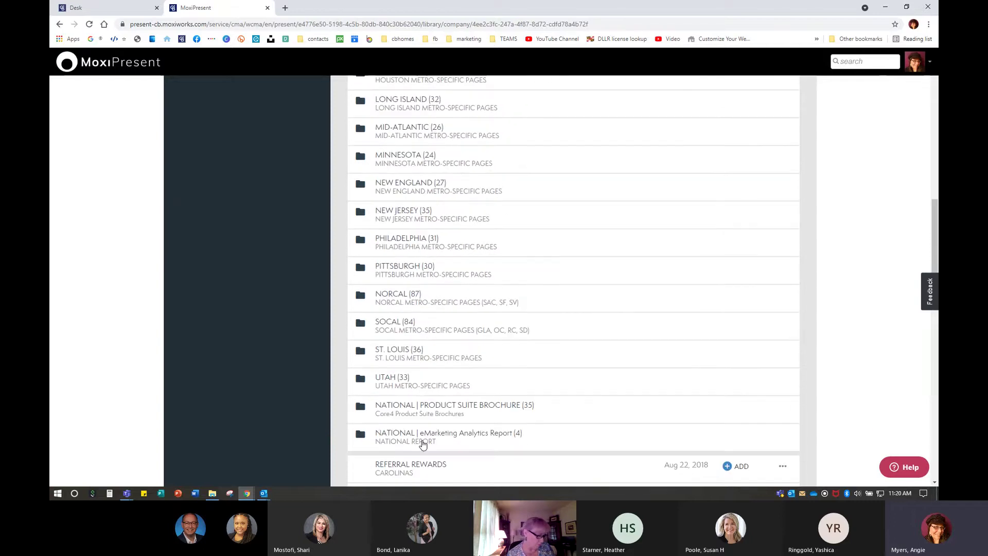
{"action": "scroll", "coordinate": [423, 443], "scroll_direction": "up", "scroll_amount": 2}
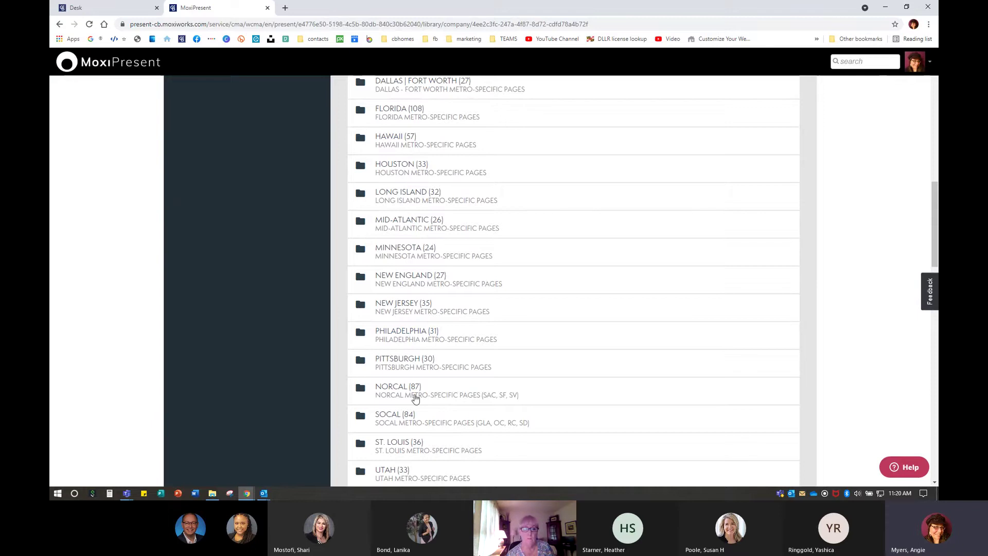
{"action": "left_click", "coordinate": [391, 223]}
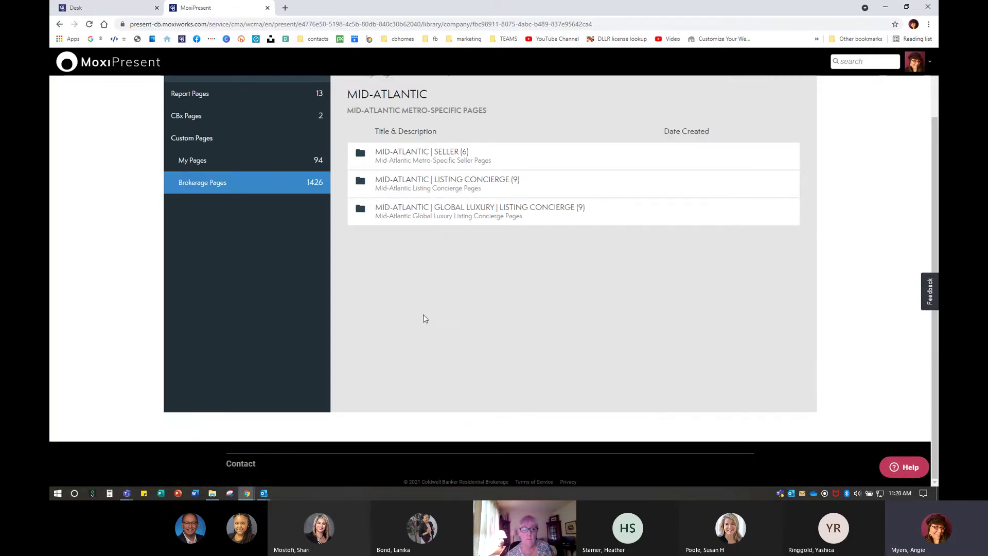
{"action": "scroll", "coordinate": [425, 318], "scroll_direction": "up", "scroll_amount": 2}
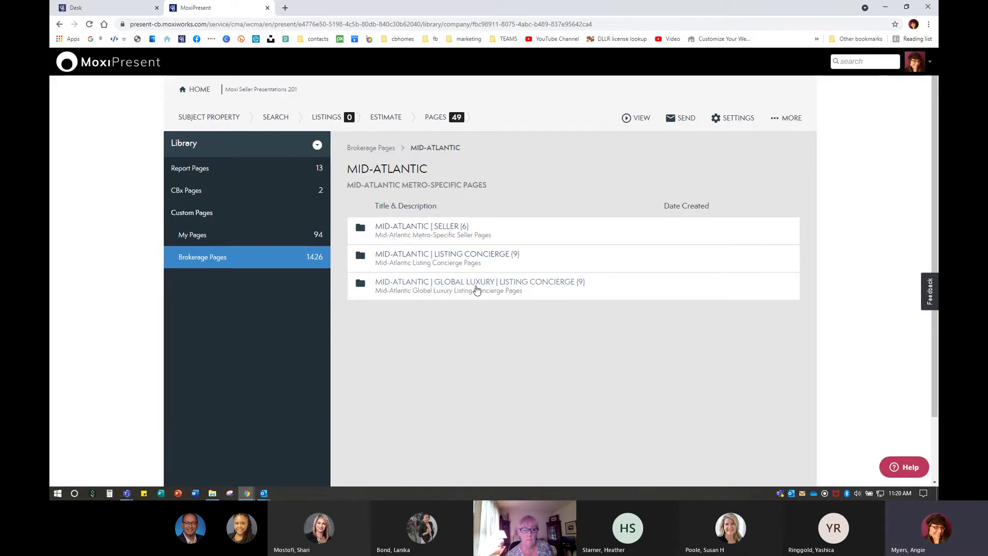
In MID-ATLANTIC | LISTING CONCIERGE, add Gold Professional Photography, Mobile Brochures and Online Promotion
{"action": "left_click", "coordinate": [471, 256]}
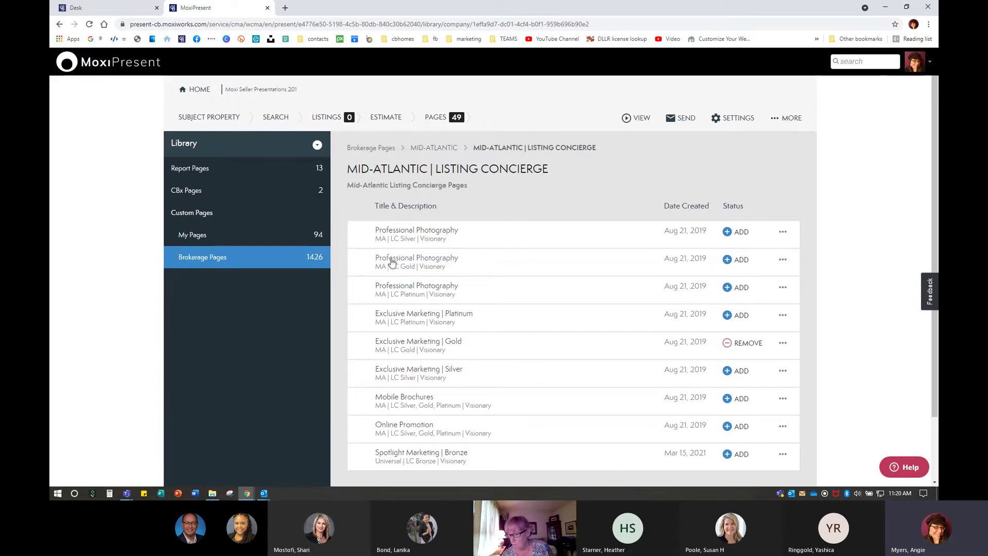
{"action": "left_click", "coordinate": [737, 260]}
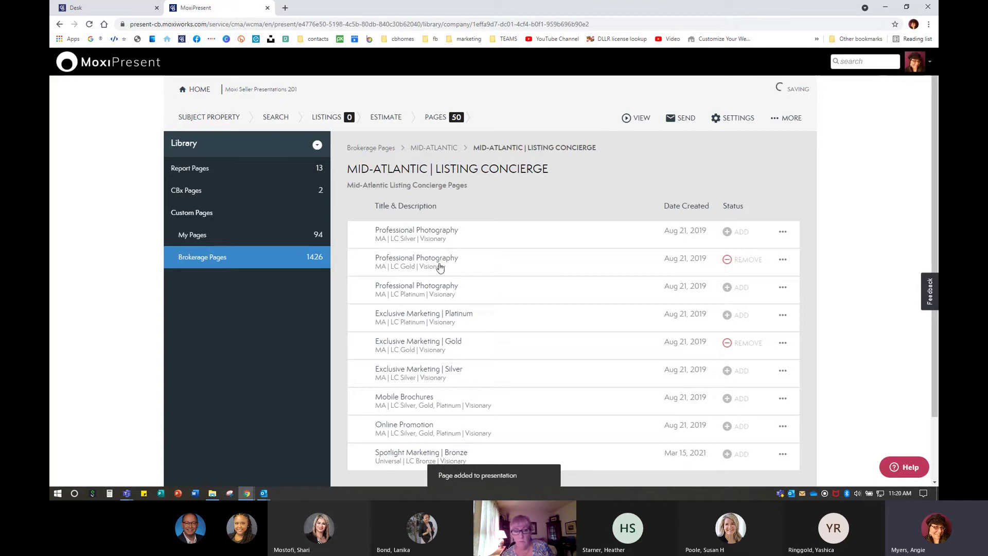
{"action": "scroll", "coordinate": [422, 352], "scroll_direction": "down", "scroll_amount": 1}
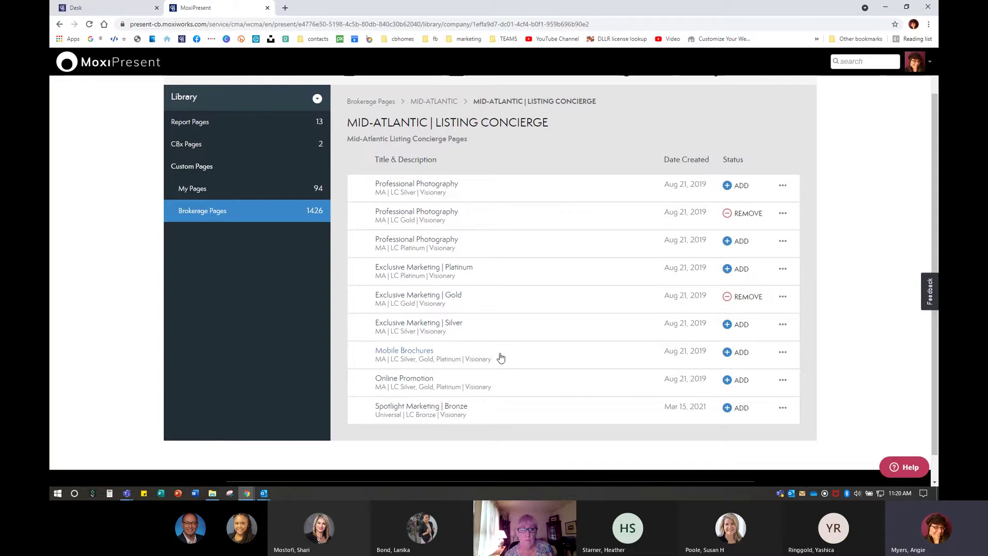
{"action": "left_click", "coordinate": [741, 353]}
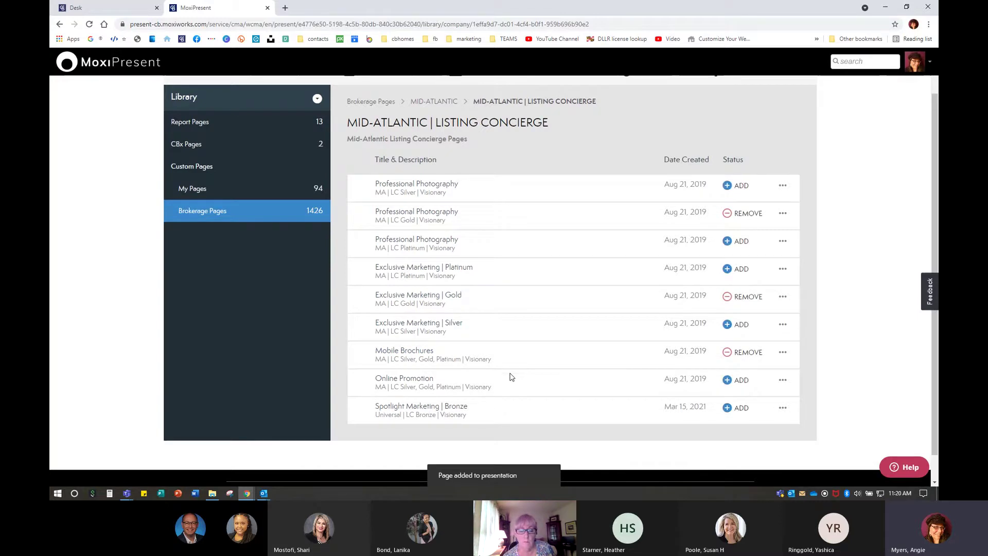
{"action": "left_click", "coordinate": [729, 381]}
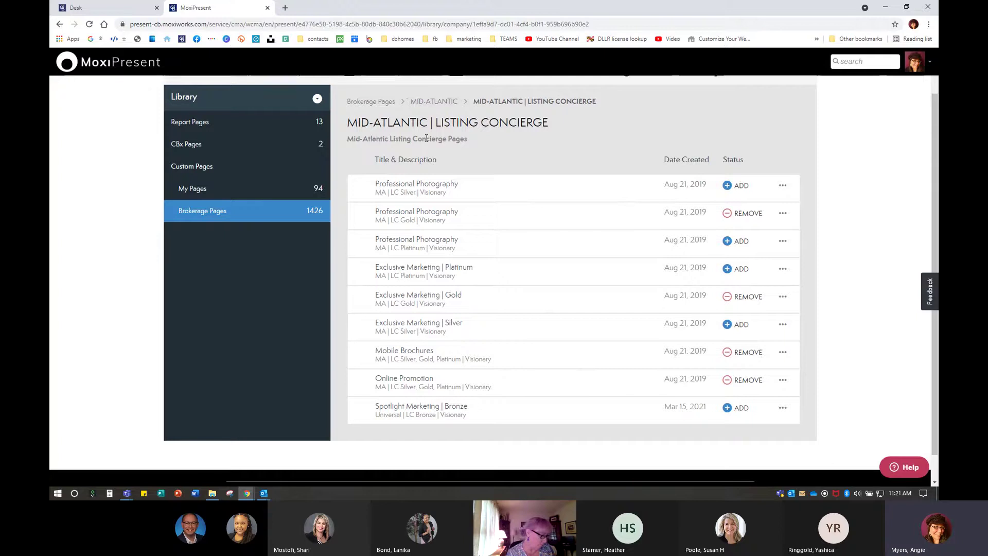
In MID-ATLANTIC | SELLER, preview the Kitchen STRENGTH IN NUMBERS page and add it
{"action": "left_click", "coordinate": [435, 103]}
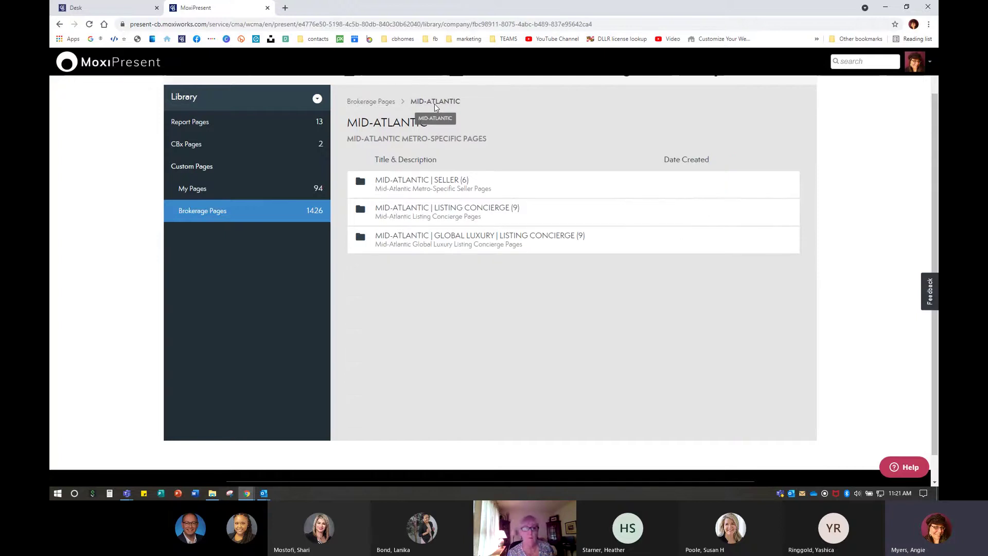
{"action": "left_click", "coordinate": [442, 180]}
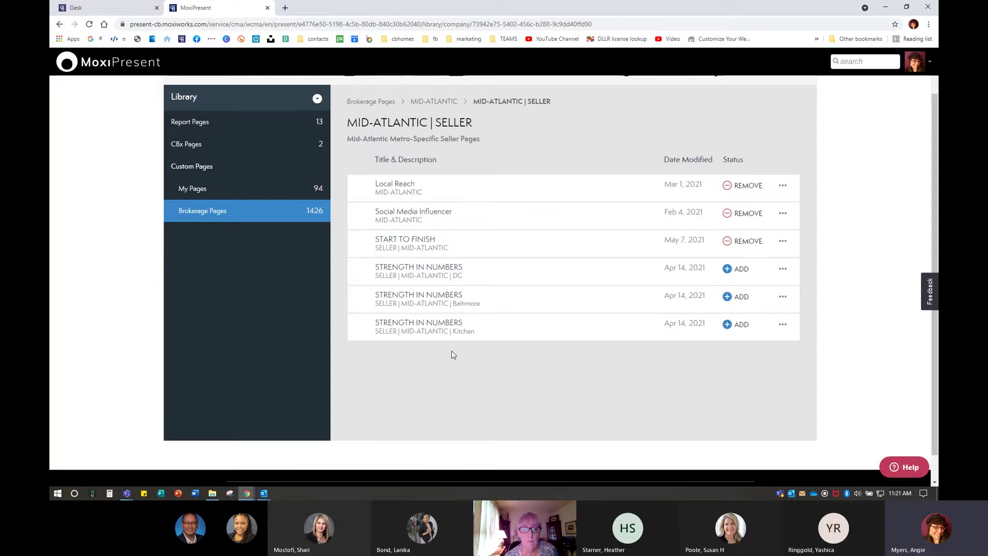
{"action": "left_click", "coordinate": [426, 324]}
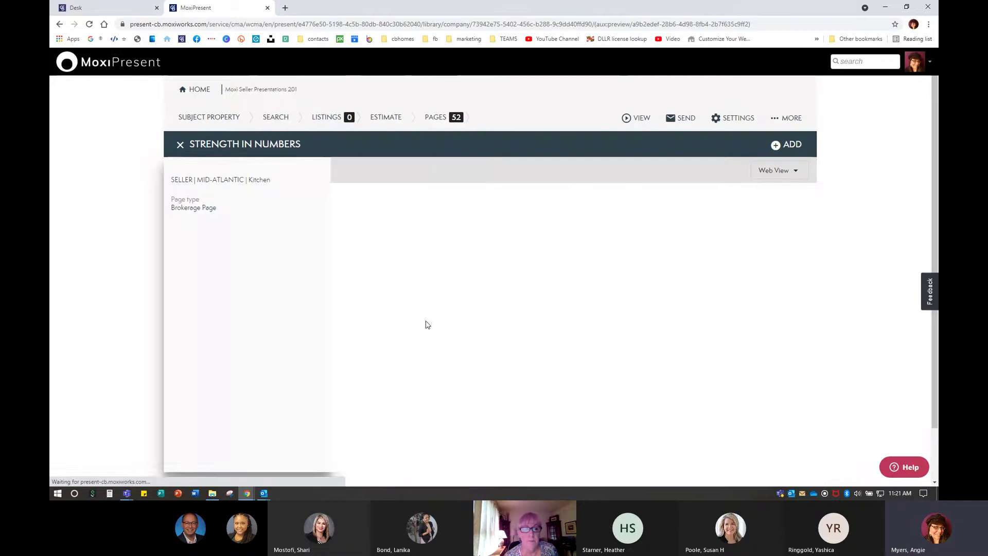
{"action": "scroll", "coordinate": [624, 262], "scroll_direction": "down", "scroll_amount": 8}
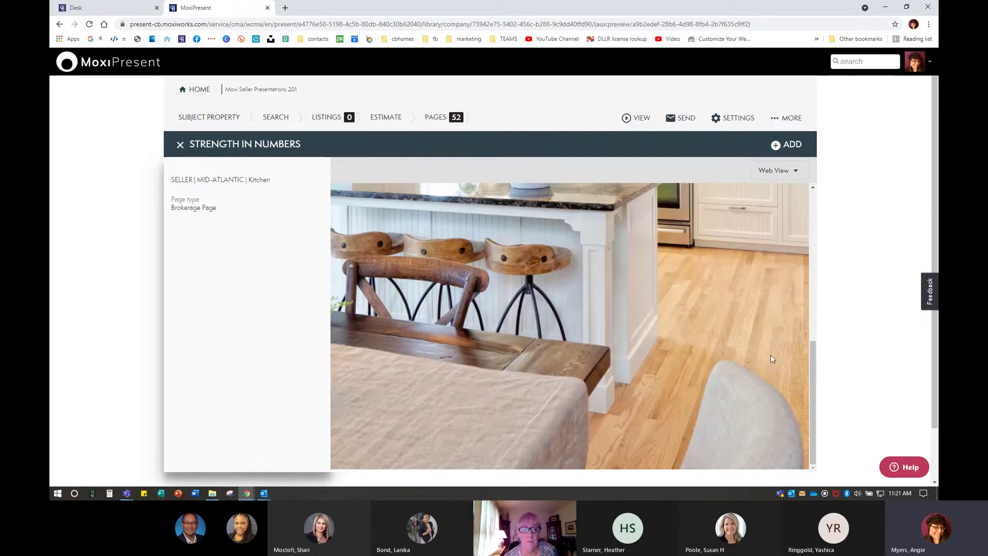
{"action": "scroll", "coordinate": [618, 376], "scroll_direction": "up", "scroll_amount": 8}
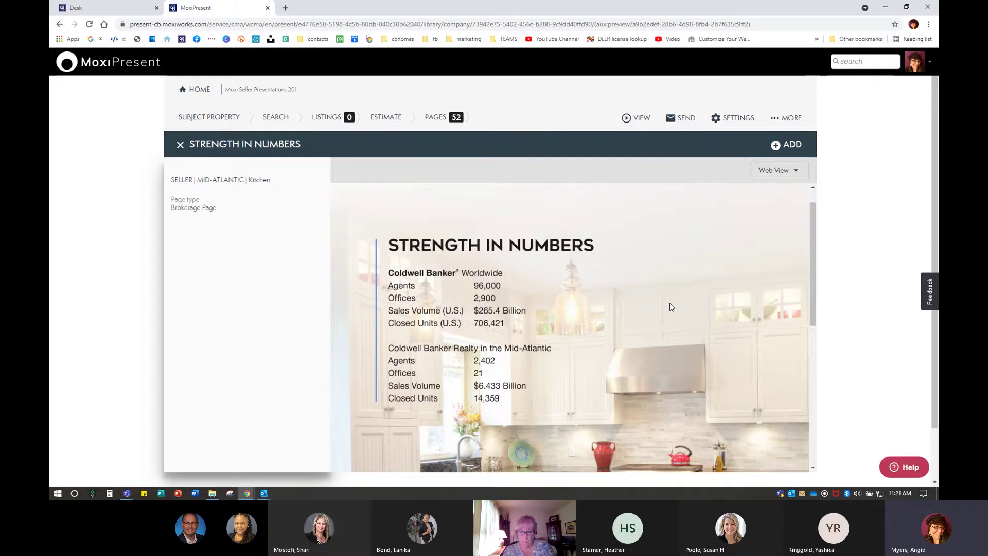
{"action": "left_click", "coordinate": [789, 146]}
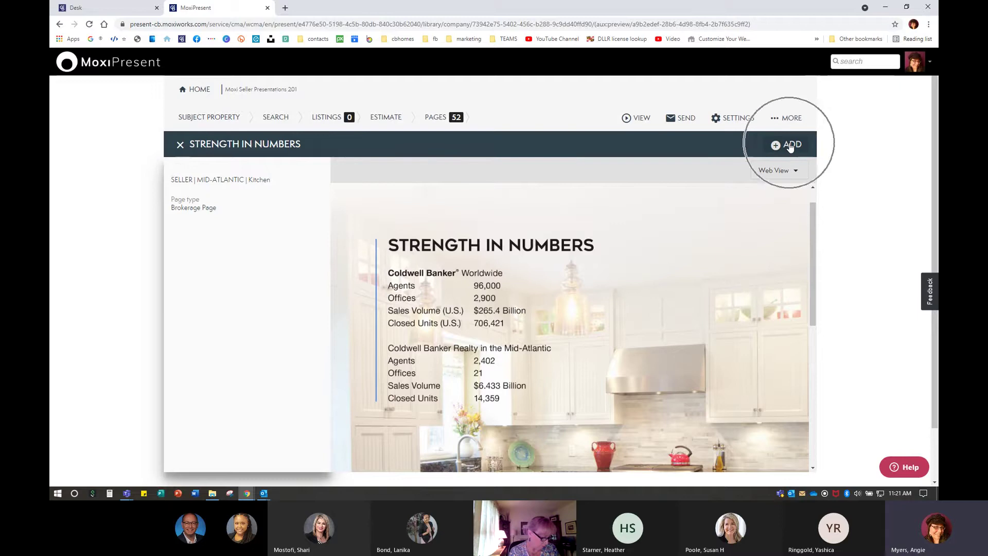
Close the STRENGTH IN NUMBERS preview and return to the Brokerage Pages folder list
{"action": "left_click", "coordinate": [180, 146]}
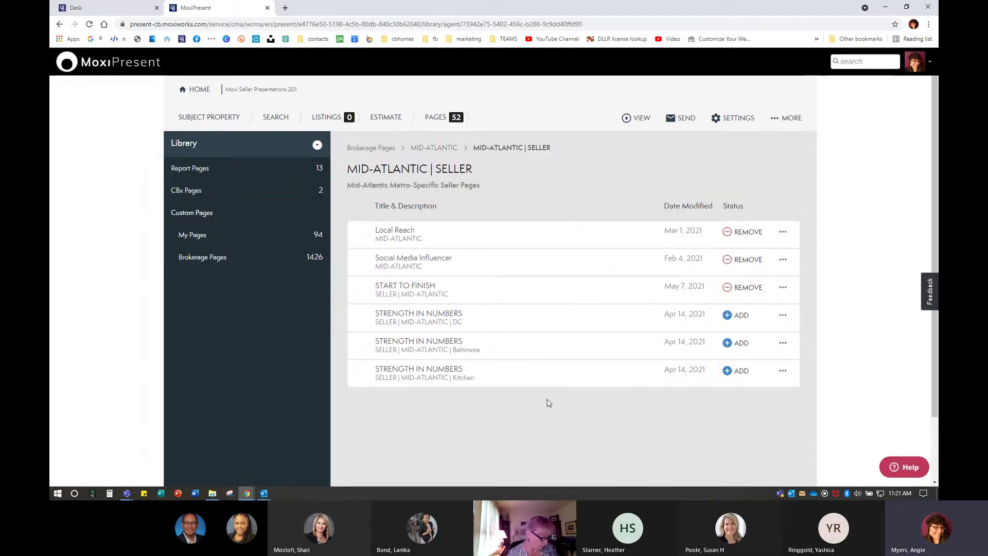
{"action": "left_click", "coordinate": [423, 148]}
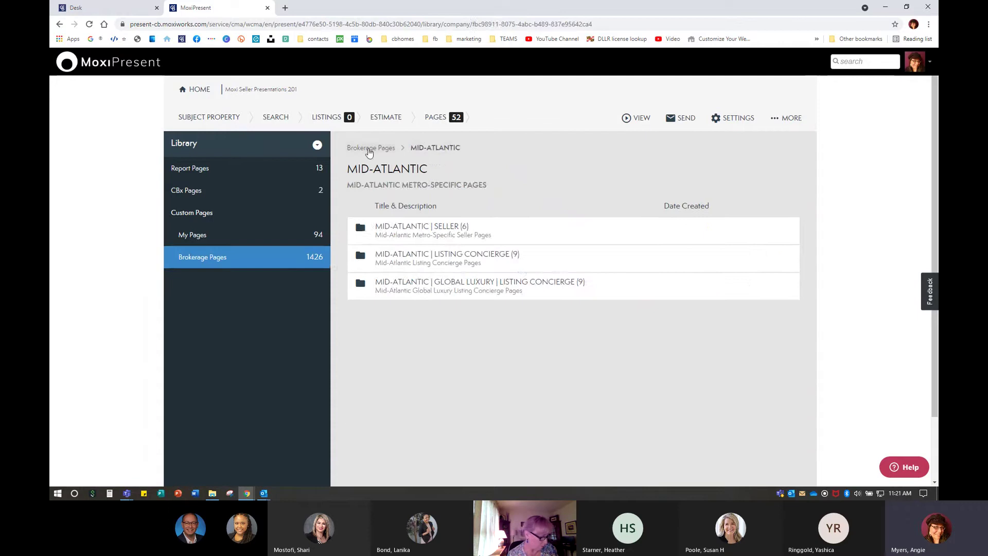
{"action": "left_click", "coordinate": [371, 148]}
Open the NATIONAL | SELLER PAGES | UNIVERSAL folder and scroll through its pages
{"action": "scroll", "coordinate": [478, 335], "scroll_direction": "down", "scroll_amount": 20}
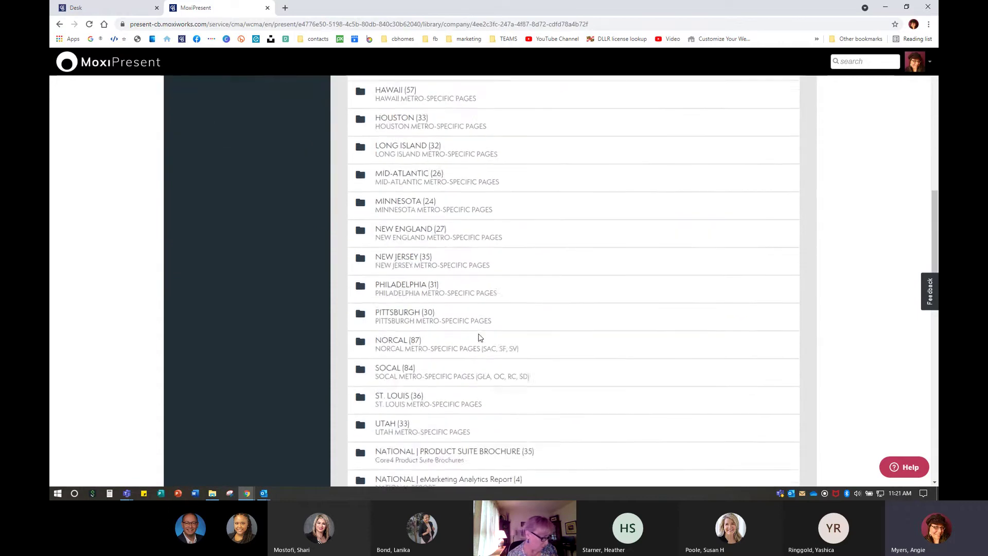
{"action": "scroll", "coordinate": [410, 235], "scroll_direction": "up", "scroll_amount": 5}
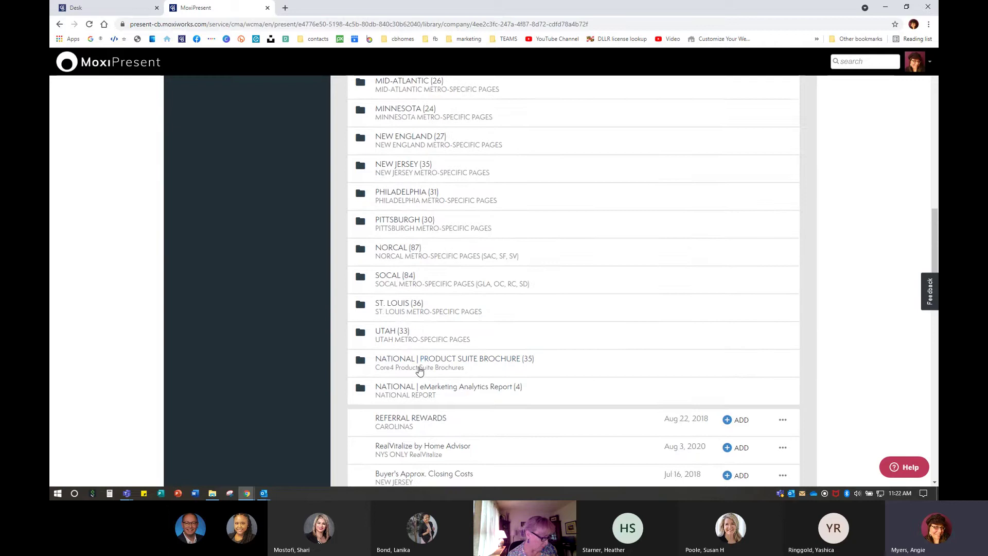
{"action": "scroll", "coordinate": [511, 357], "scroll_direction": "up", "scroll_amount": 1}
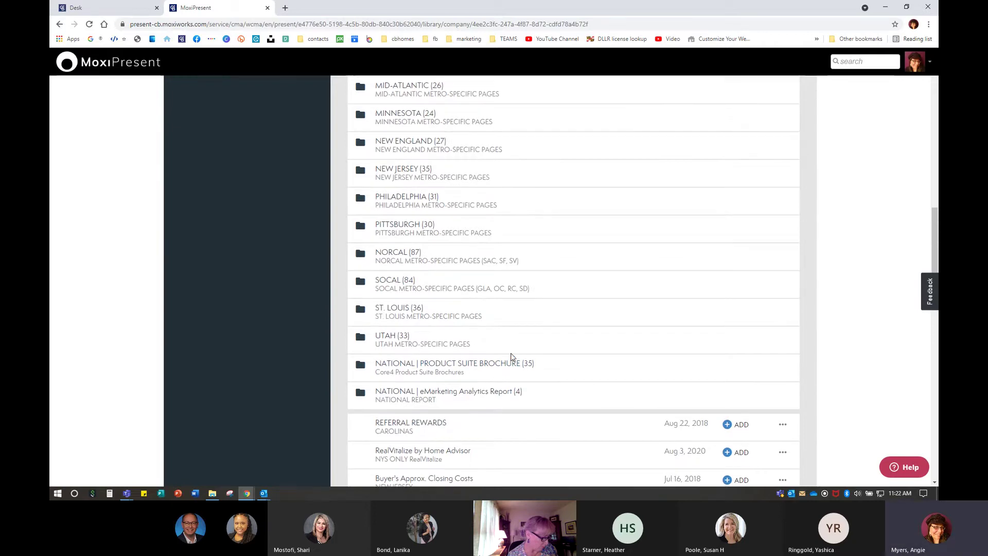
{"action": "scroll", "coordinate": [511, 356], "scroll_direction": "up", "scroll_amount": 10}
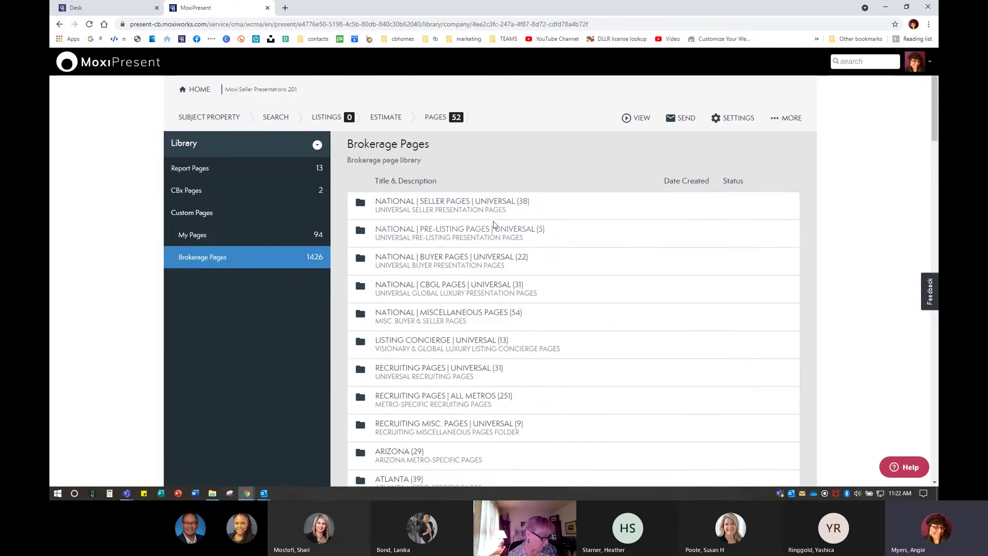
{"action": "left_click", "coordinate": [410, 205]}
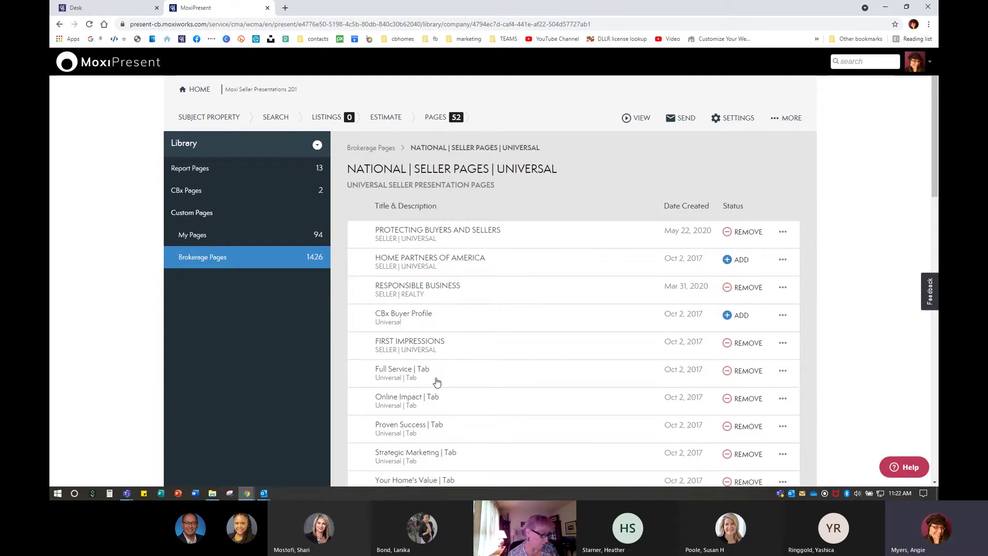
{"action": "scroll", "coordinate": [440, 381], "scroll_direction": "down", "scroll_amount": 1}
{"action": "scroll", "coordinate": [442, 380], "scroll_direction": "down", "scroll_amount": 10}
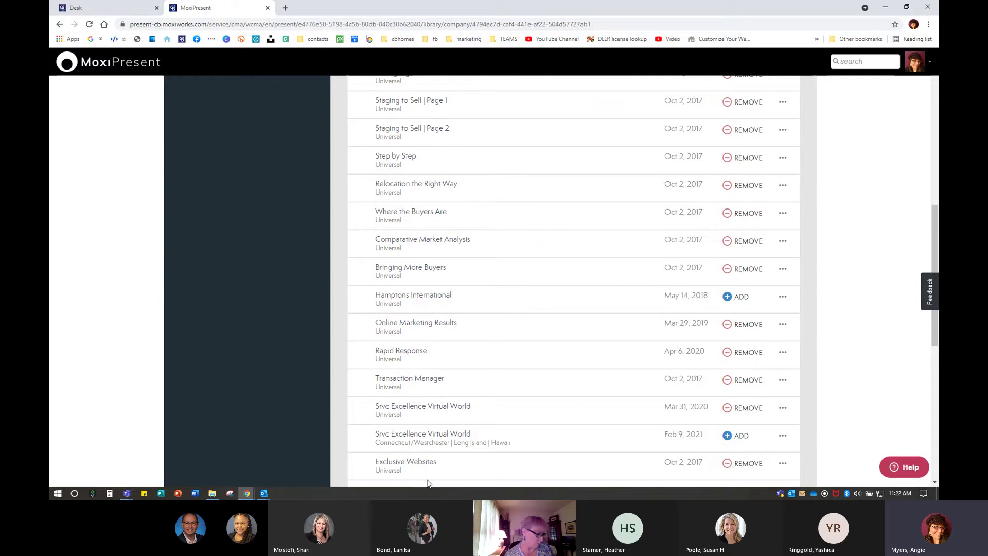
{"action": "left_click", "coordinate": [437, 271]}
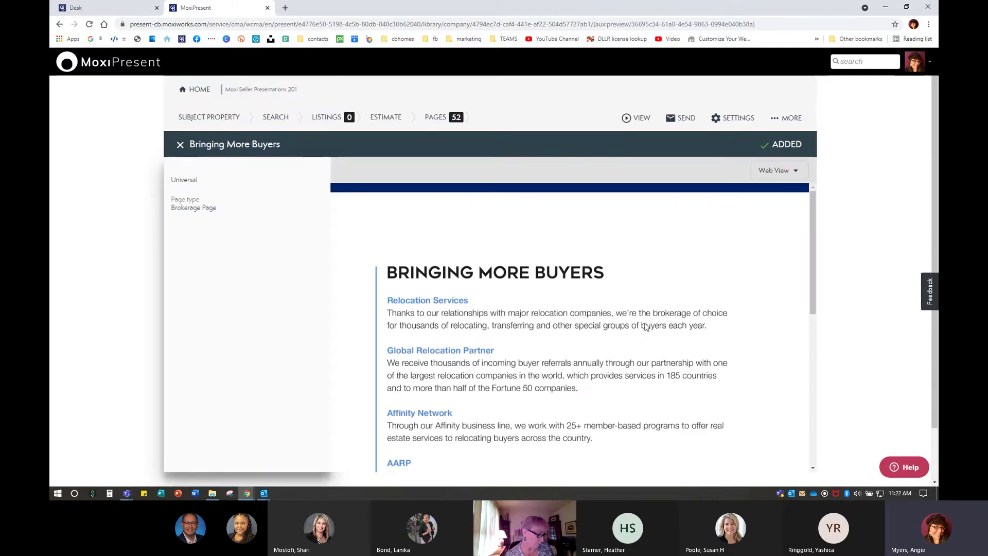
{"action": "scroll", "coordinate": [577, 334], "scroll_direction": "down", "scroll_amount": 5}
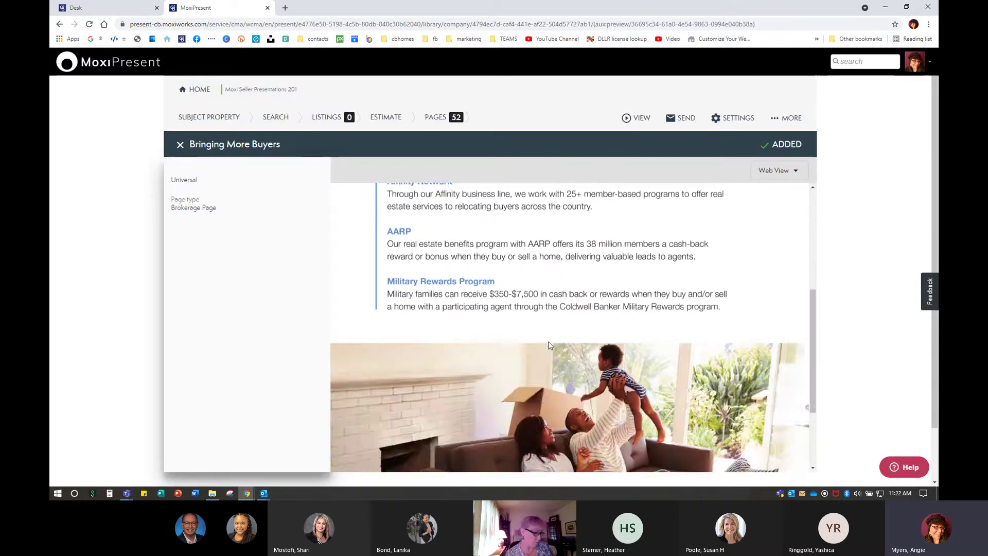
{"action": "scroll", "coordinate": [549, 341], "scroll_direction": "up", "scroll_amount": 4}
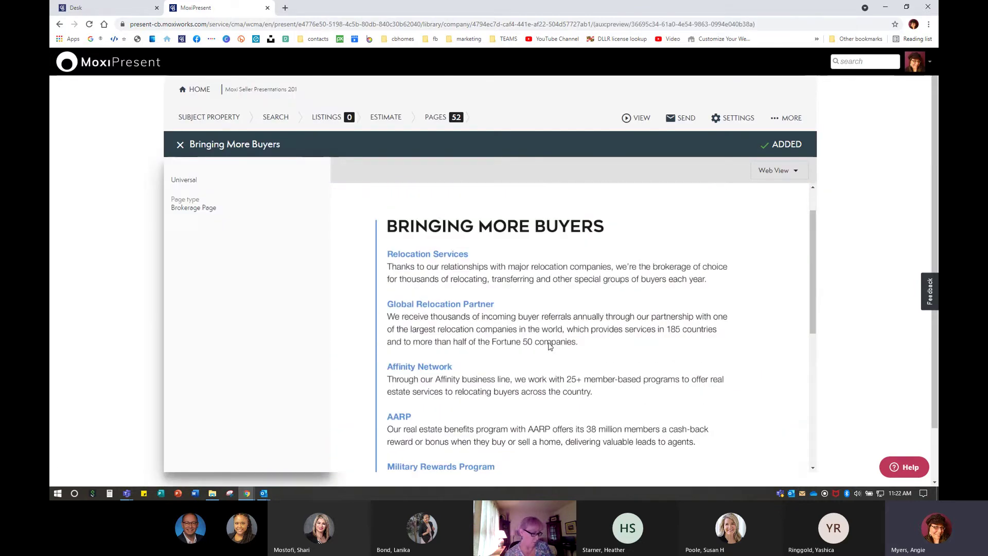
{"action": "left_click", "coordinate": [180, 145]}
{"action": "scroll", "coordinate": [493, 406], "scroll_direction": "down", "scroll_amount": 4}
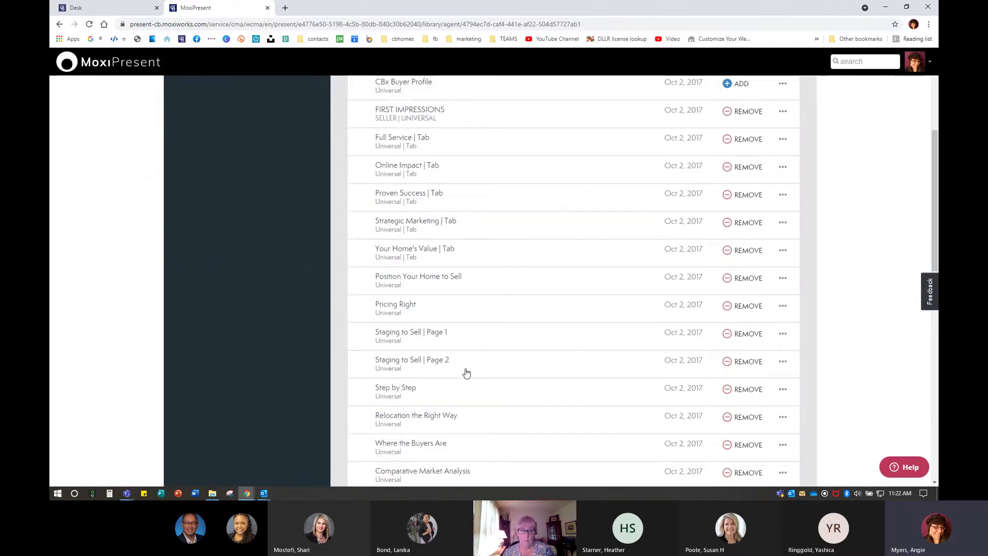
{"action": "scroll", "coordinate": [467, 372], "scroll_direction": "up", "scroll_amount": 3}
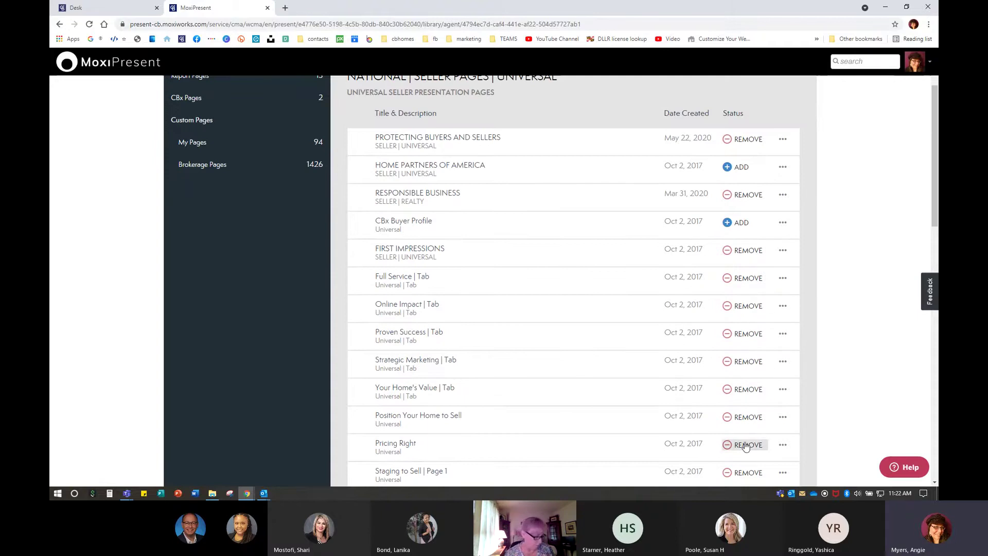
{"action": "scroll", "coordinate": [745, 446], "scroll_direction": "down", "scroll_amount": 5}
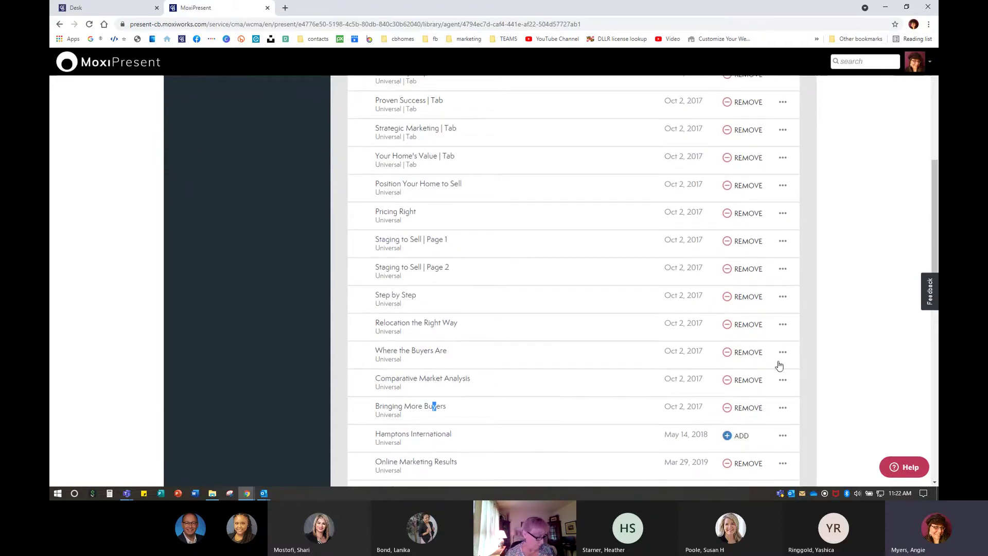
{"action": "scroll", "coordinate": [741, 355], "scroll_direction": "down", "scroll_amount": 3}
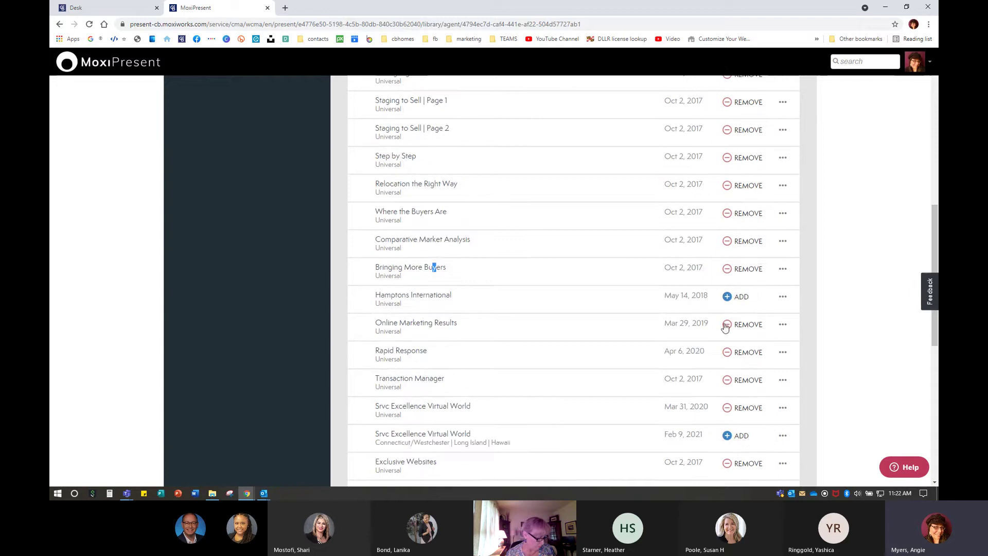
{"action": "left_click", "coordinate": [745, 269]}
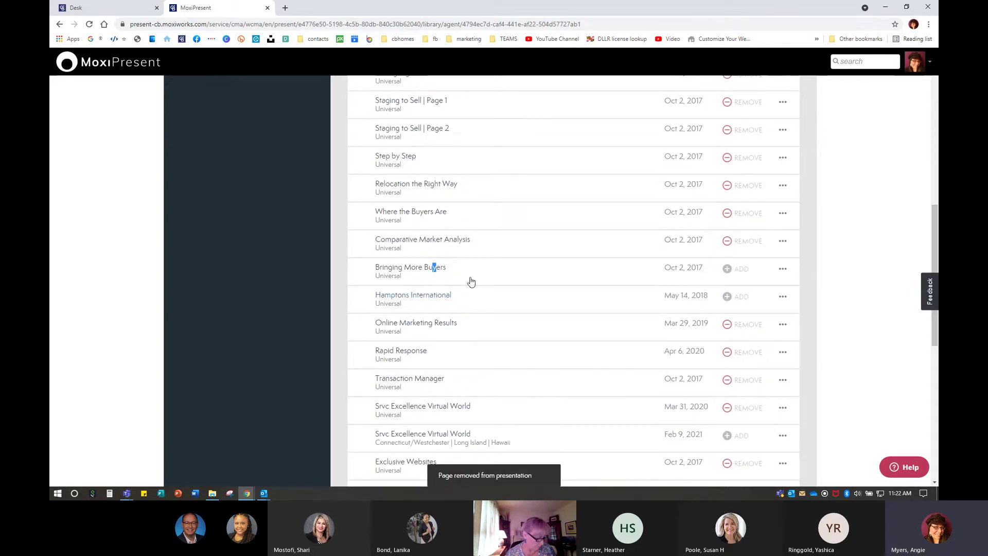
{"action": "scroll", "coordinate": [471, 327], "scroll_direction": "up", "scroll_amount": 1}
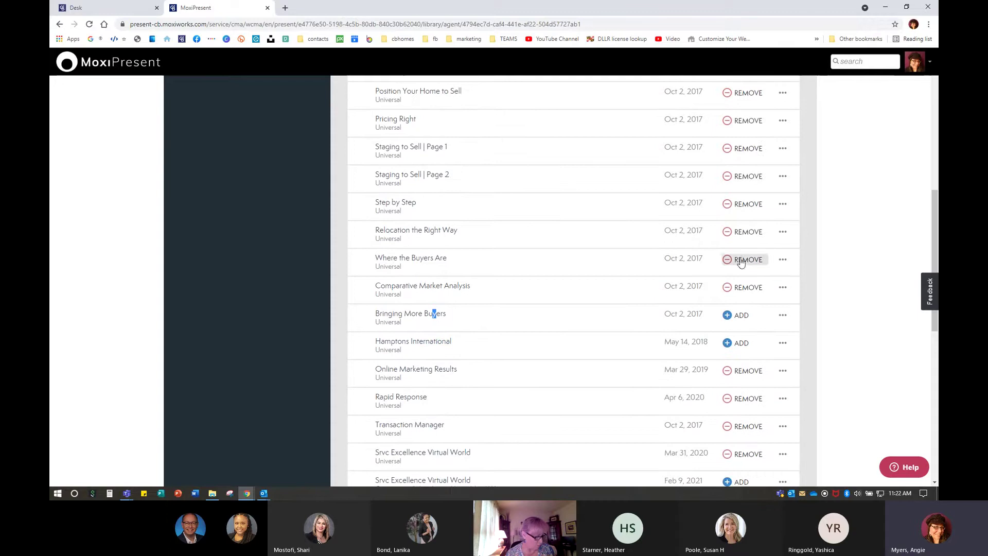
{"action": "scroll", "coordinate": [743, 410], "scroll_direction": "up", "scroll_amount": 10}
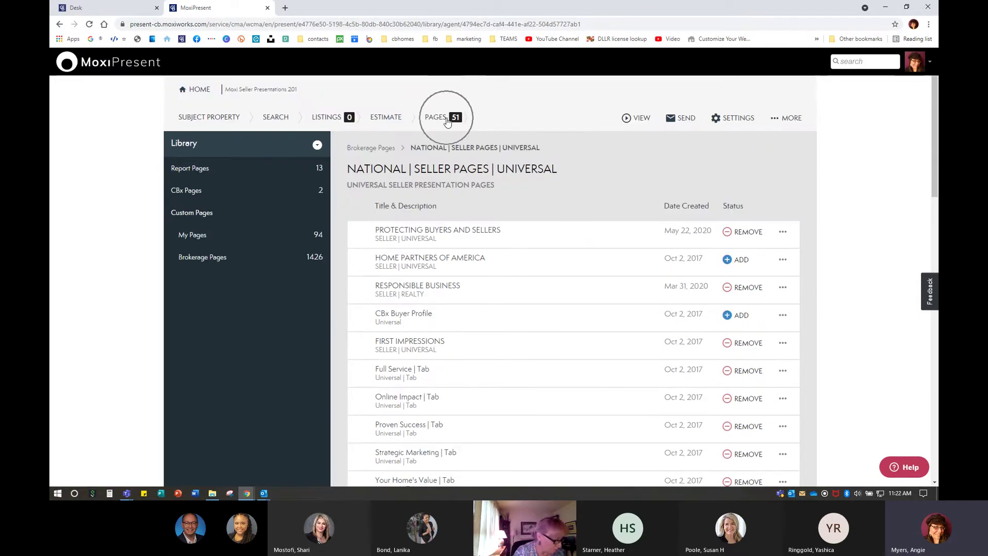
{"action": "left_click", "coordinate": [745, 260]}
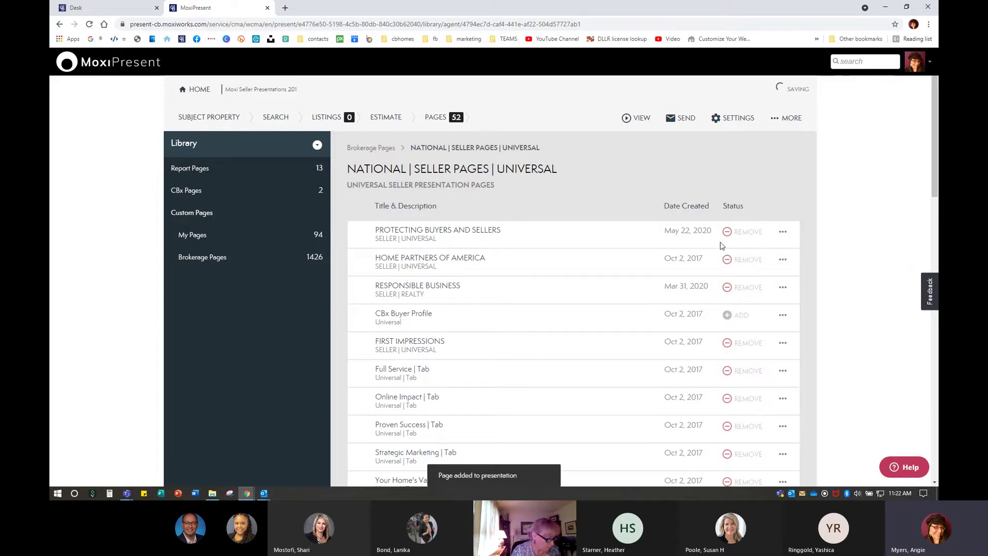
{"action": "left_click", "coordinate": [747, 260]}
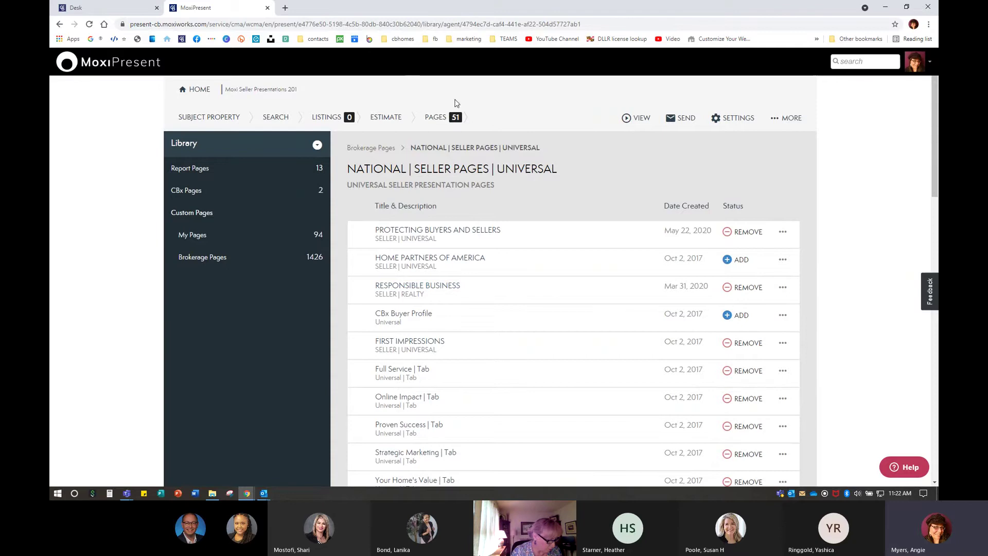
{"action": "scroll", "coordinate": [610, 374], "scroll_direction": "down", "scroll_amount": 13}
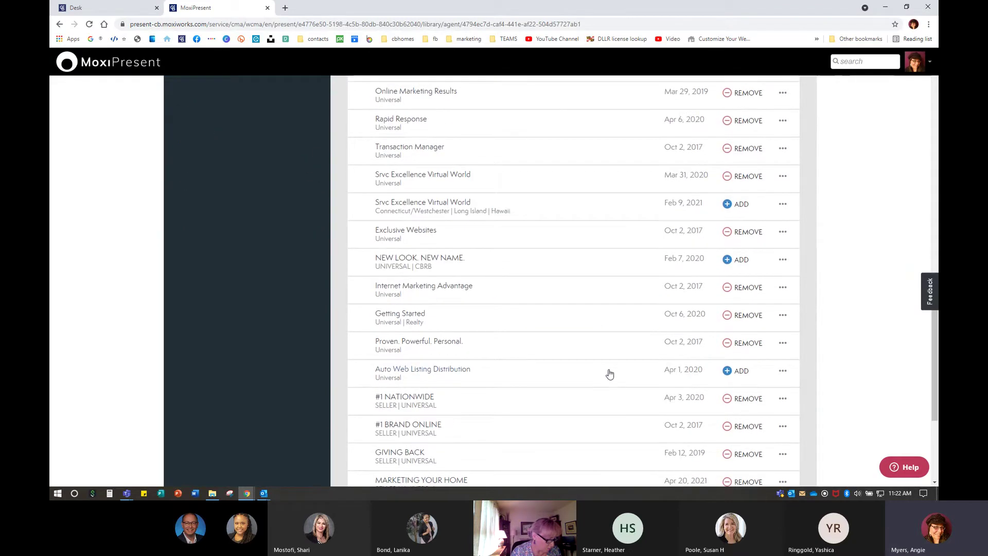
{"action": "scroll", "coordinate": [665, 363], "scroll_direction": "down", "scroll_amount": 1}
{"action": "scroll", "coordinate": [665, 363], "scroll_direction": "down", "scroll_amount": 2}
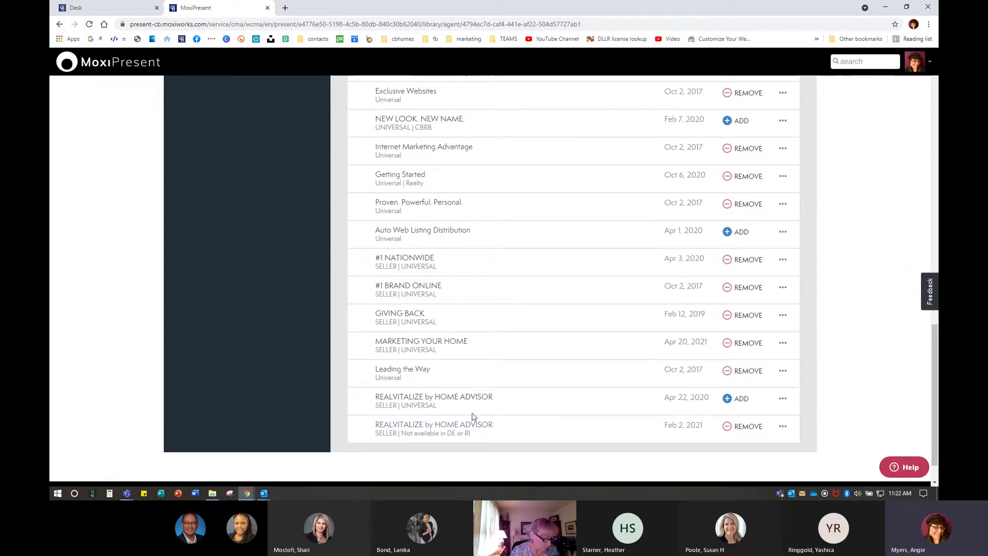
Preview the April 2020 RealVitalize by Home Advisor page, then close the preview
{"action": "left_click", "coordinate": [438, 397]}
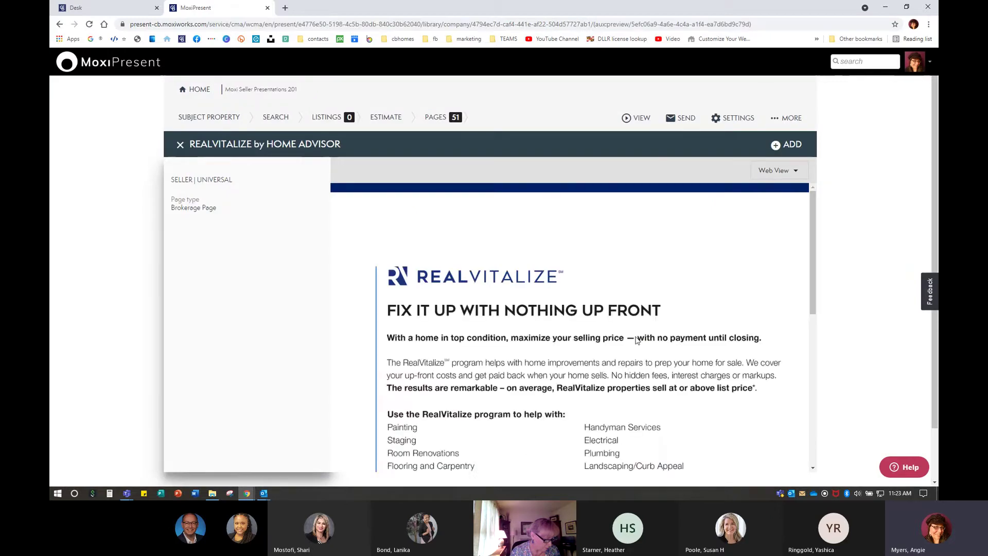
{"action": "scroll", "coordinate": [636, 340], "scroll_direction": "down", "scroll_amount": 5}
{"action": "scroll", "coordinate": [636, 340], "scroll_direction": "down", "scroll_amount": 2}
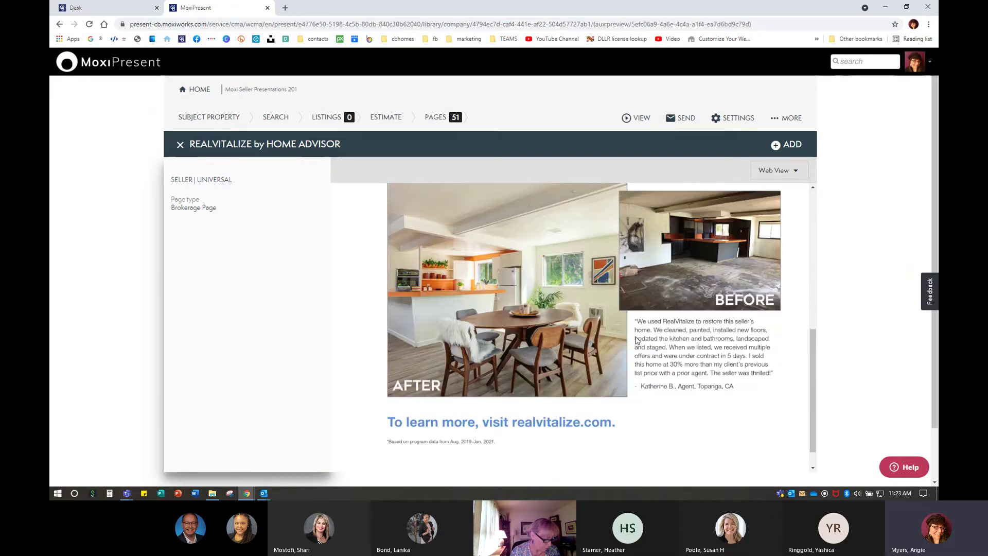
{"action": "scroll", "coordinate": [636, 340], "scroll_direction": "up", "scroll_amount": 5}
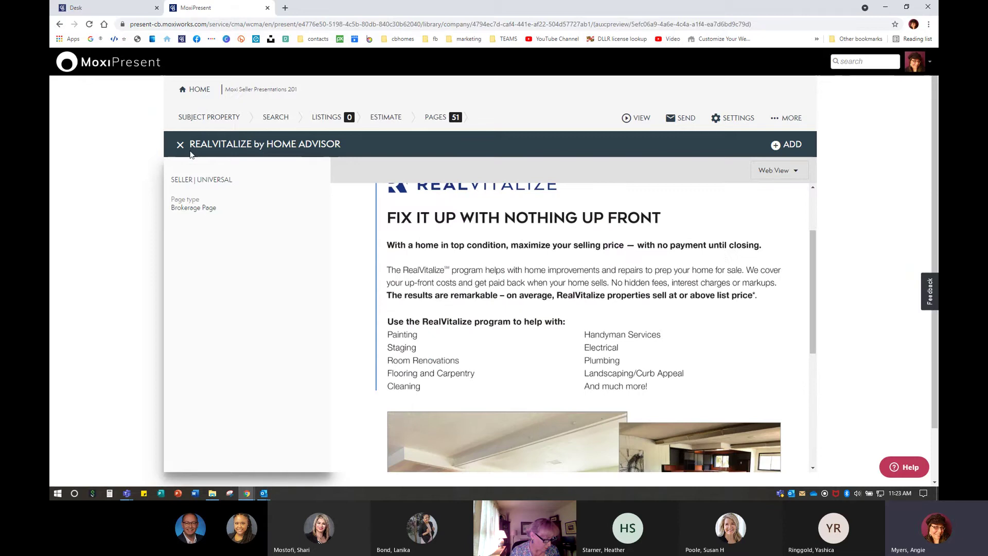
{"action": "left_click", "coordinate": [180, 144]}
Preview the RealVitalize page not available in DE or RI, then remove it from the presentation
{"action": "scroll", "coordinate": [576, 359], "scroll_direction": "down", "scroll_amount": 6}
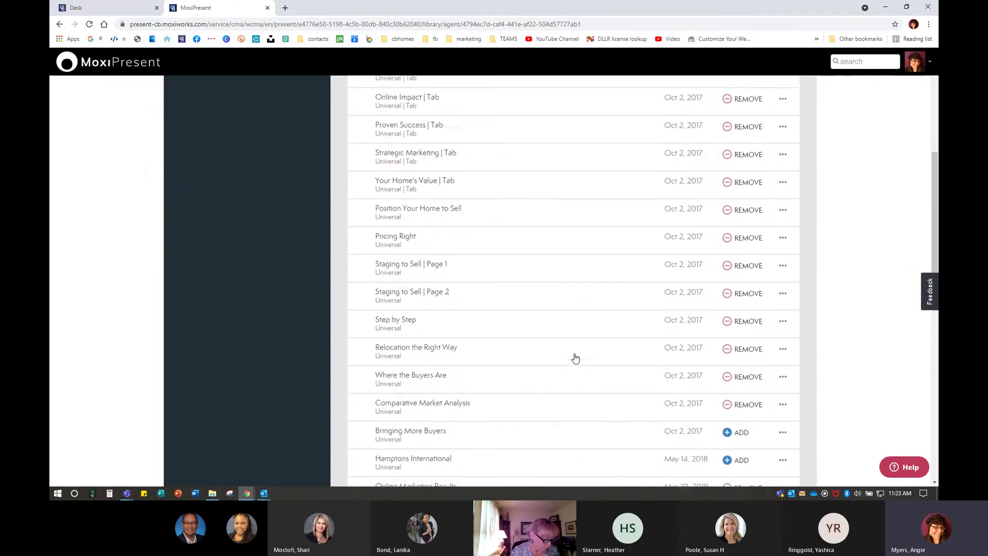
{"action": "scroll", "coordinate": [574, 359], "scroll_direction": "down", "scroll_amount": 10}
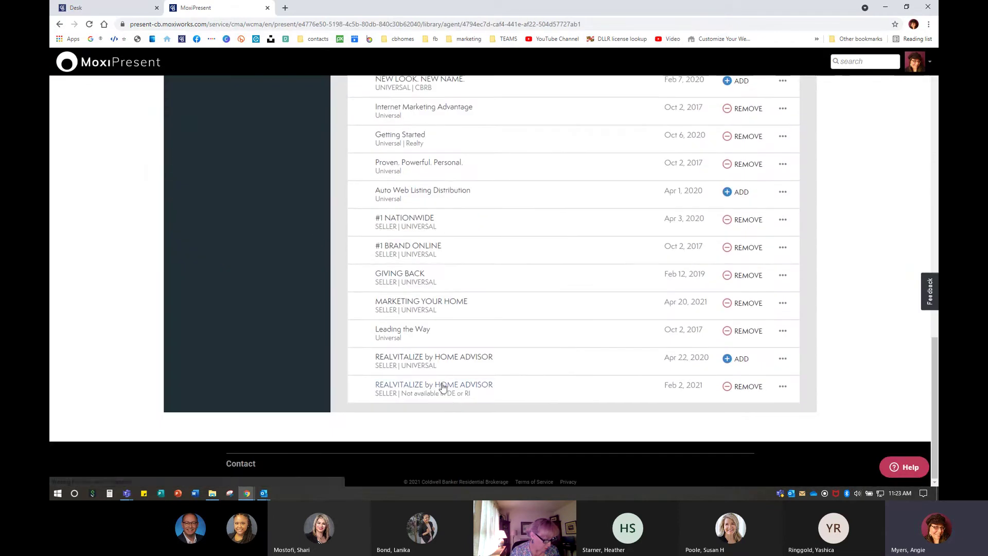
{"action": "left_click", "coordinate": [443, 387]}
{"action": "scroll", "coordinate": [655, 371], "scroll_direction": "down", "scroll_amount": 5}
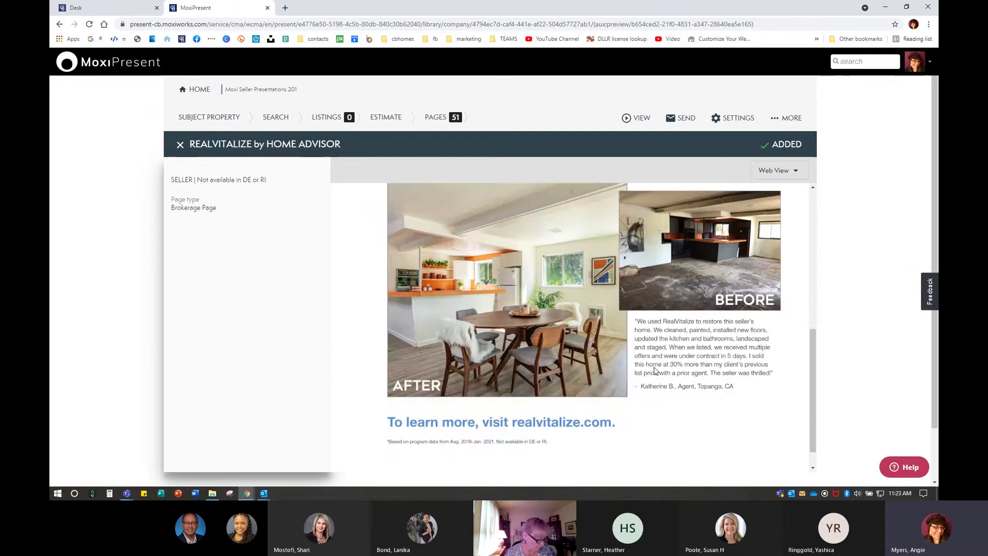
{"action": "scroll", "coordinate": [655, 370], "scroll_direction": "up", "scroll_amount": 5}
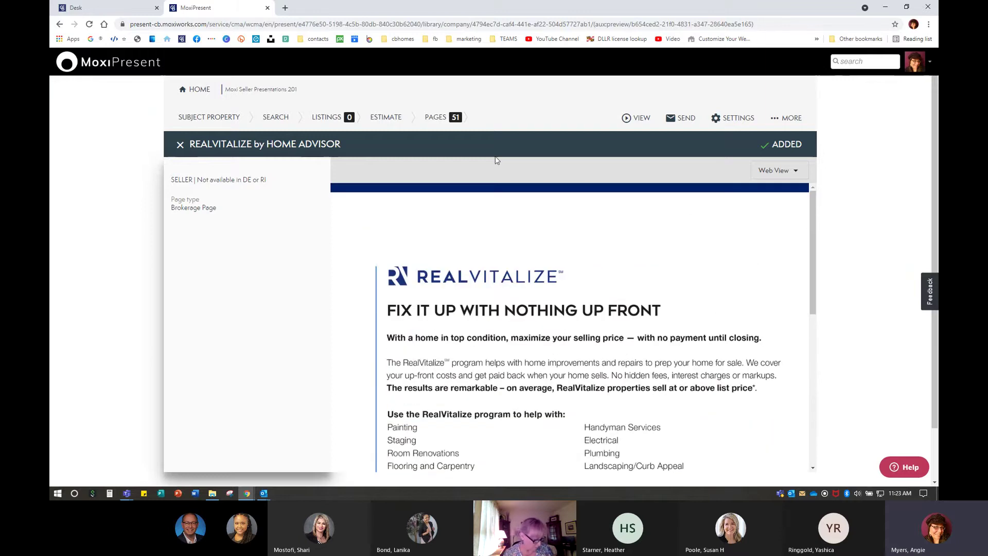
{"action": "left_click", "coordinate": [180, 145]}
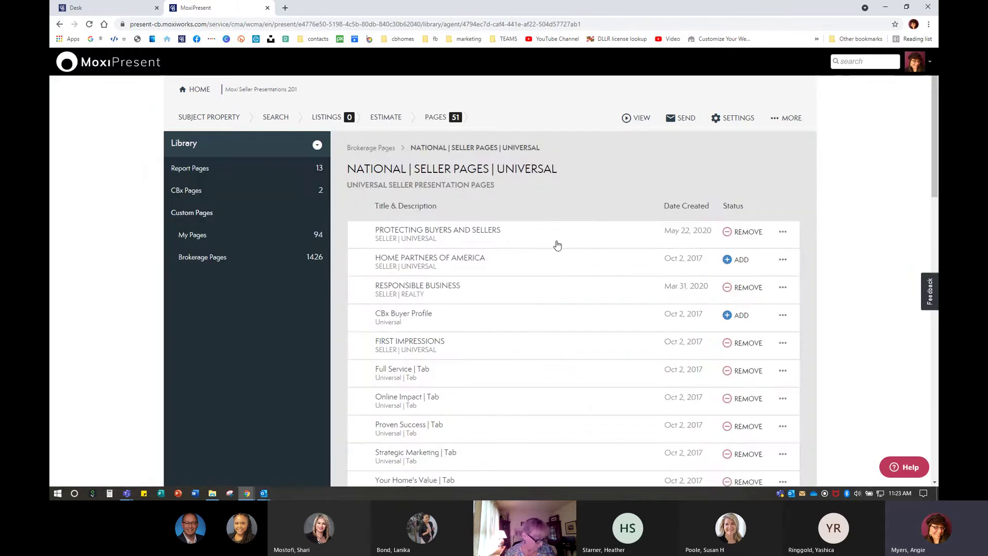
{"action": "scroll", "coordinate": [615, 301], "scroll_direction": "down", "scroll_amount": 12}
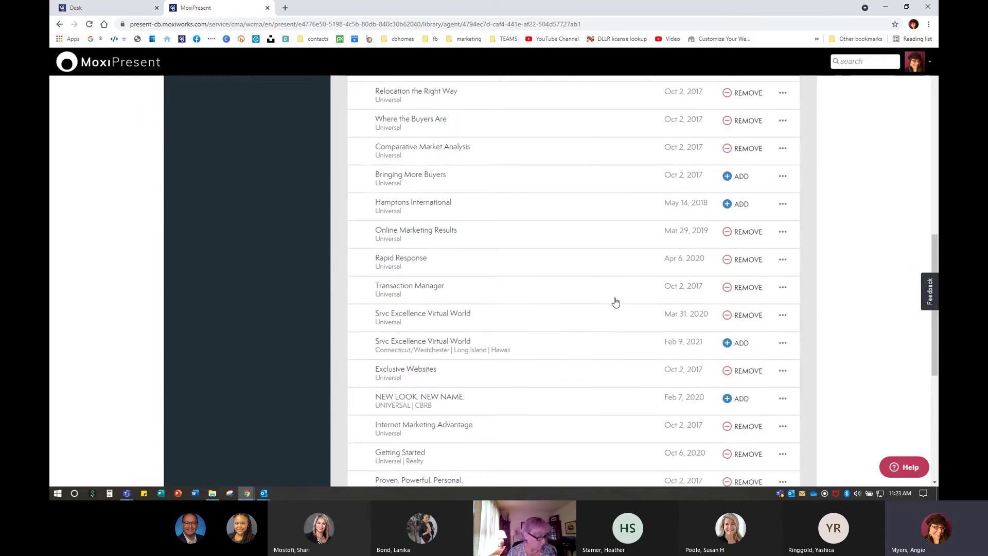
{"action": "scroll", "coordinate": [615, 302], "scroll_direction": "down", "scroll_amount": 4}
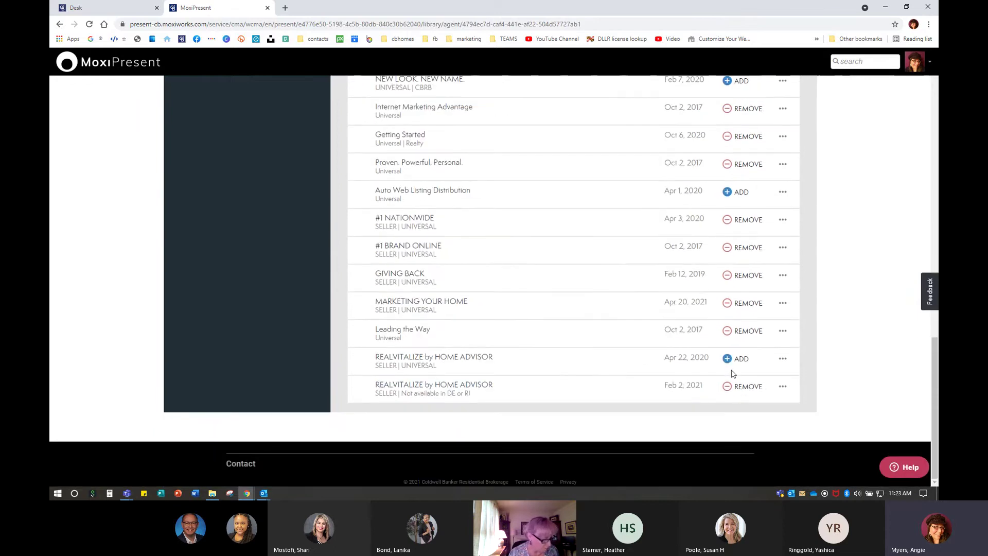
{"action": "left_click", "coordinate": [740, 392]}
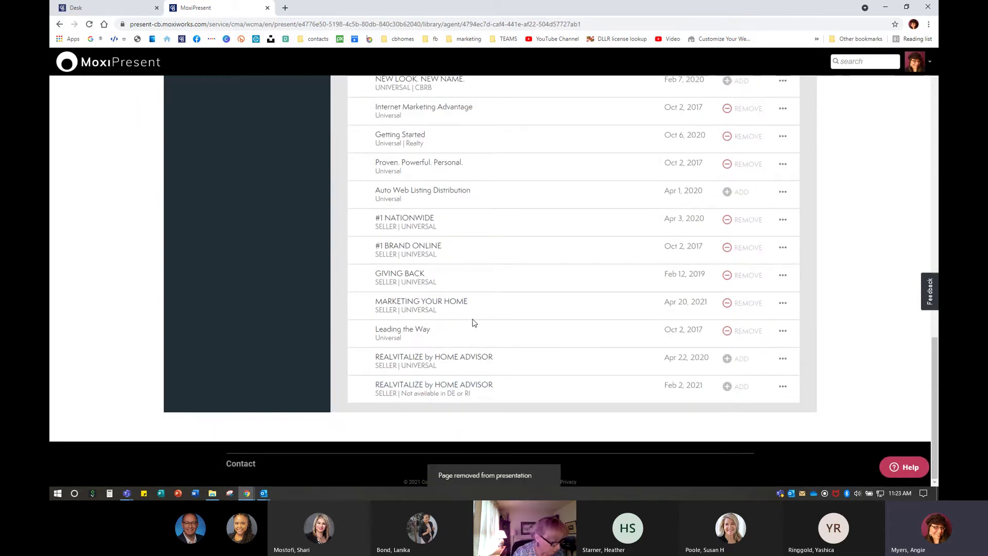
{"action": "scroll", "coordinate": [494, 327], "scroll_direction": "up", "scroll_amount": 15}
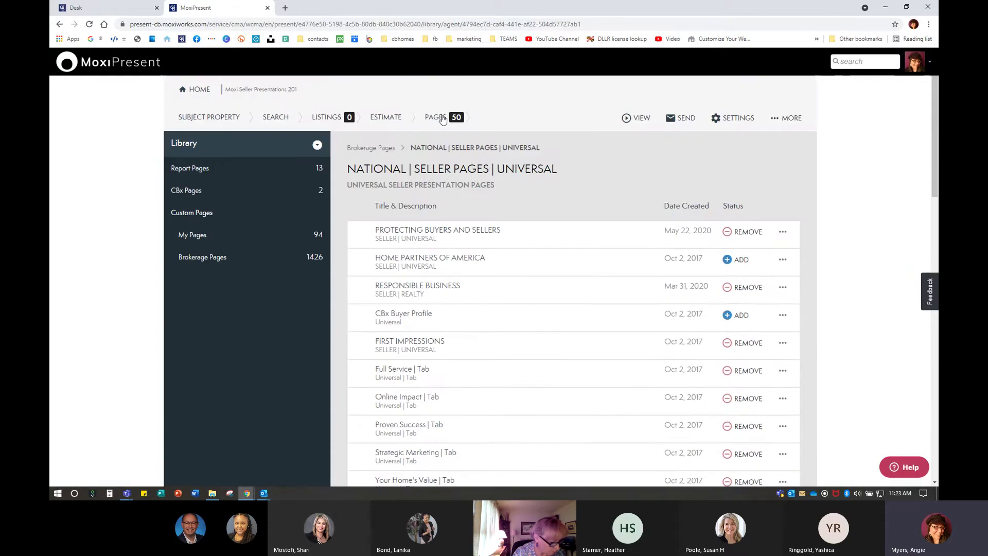
Add CB HOME PROTECTION PLAN | Pg 1 from NATIONAL | MISCELLANEOUS PAGES > MISC | SELLER PAGES
{"action": "left_click", "coordinate": [204, 261]}
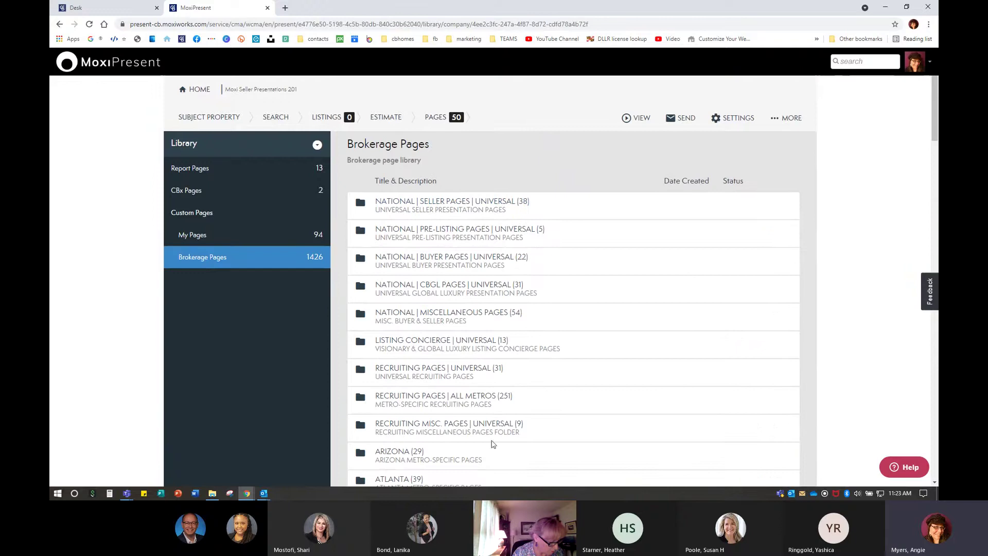
{"action": "left_click", "coordinate": [449, 322]}
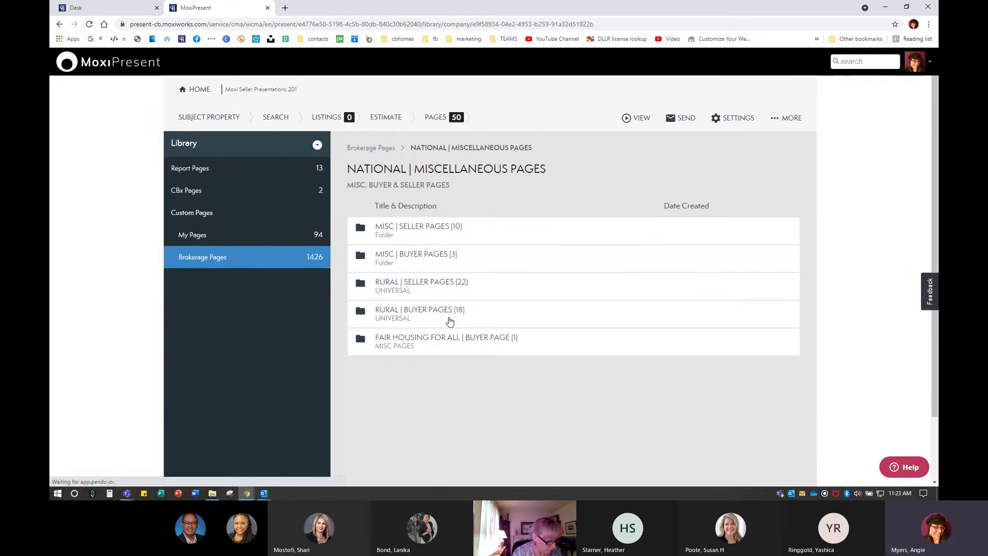
{"action": "left_click", "coordinate": [412, 230]}
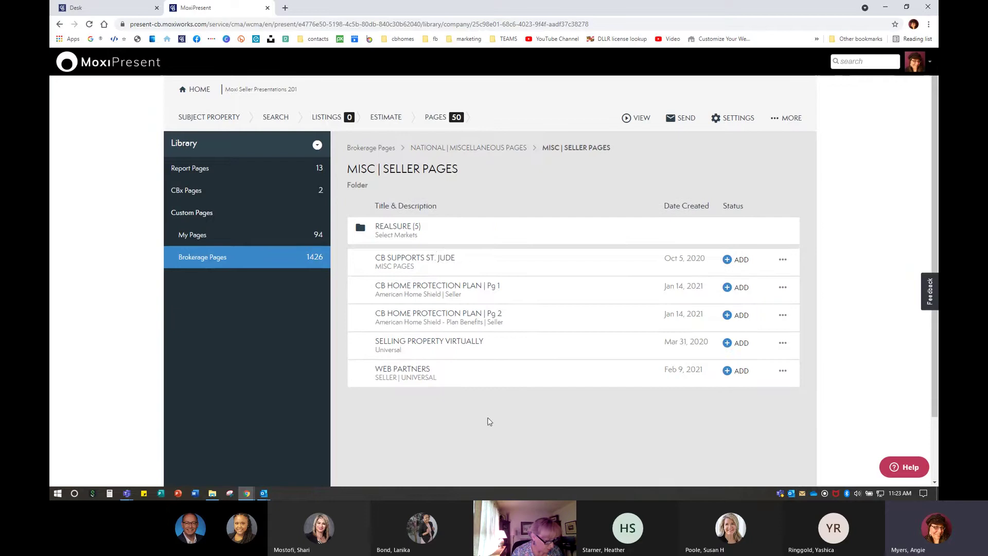
{"action": "left_click", "coordinate": [437, 288]}
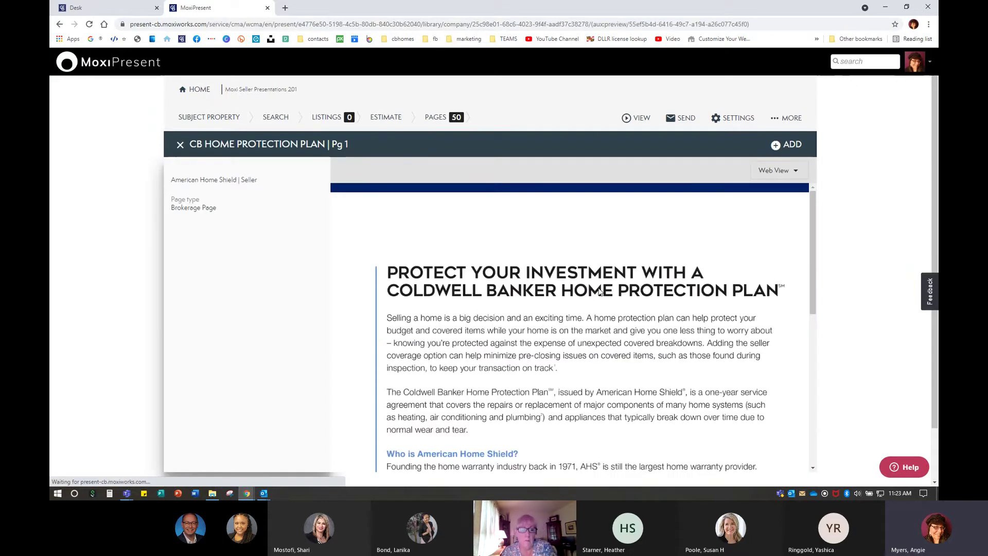
{"action": "scroll", "coordinate": [604, 327], "scroll_direction": "down", "scroll_amount": 5}
{"action": "left_click", "coordinate": [786, 145]}
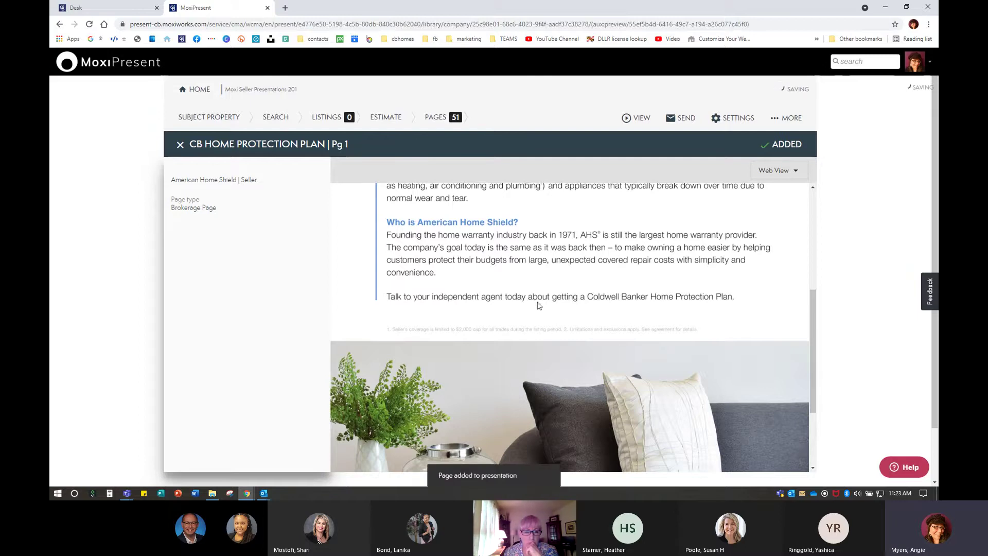
{"action": "scroll", "coordinate": [456, 334], "scroll_direction": "up", "scroll_amount": 5}
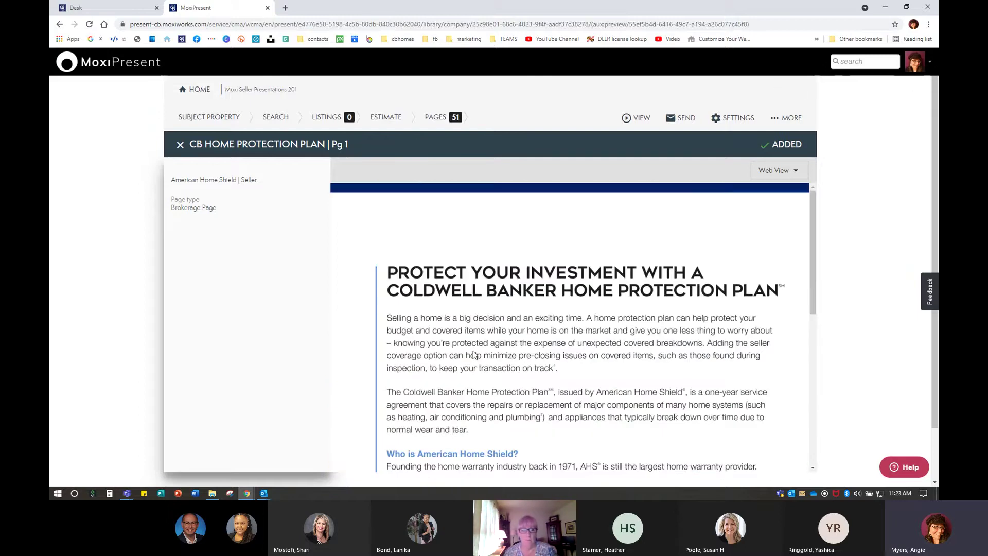
{"action": "left_click", "coordinate": [181, 145]}
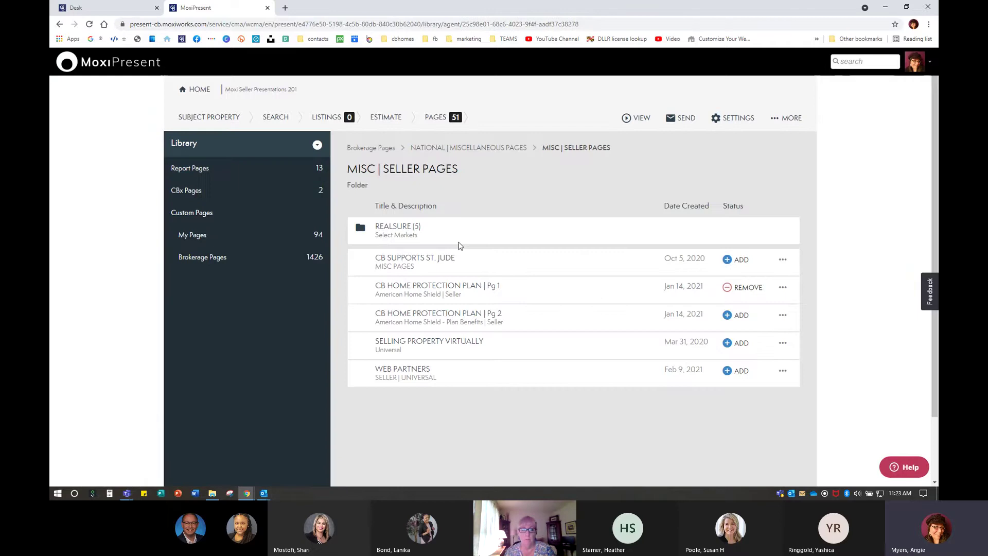
In the Pages list, drag CB HOME PROTECTION PLAN | Pg 1 to just below RESPONSIBLE BUSINESS
{"action": "left_click", "coordinate": [448, 119]}
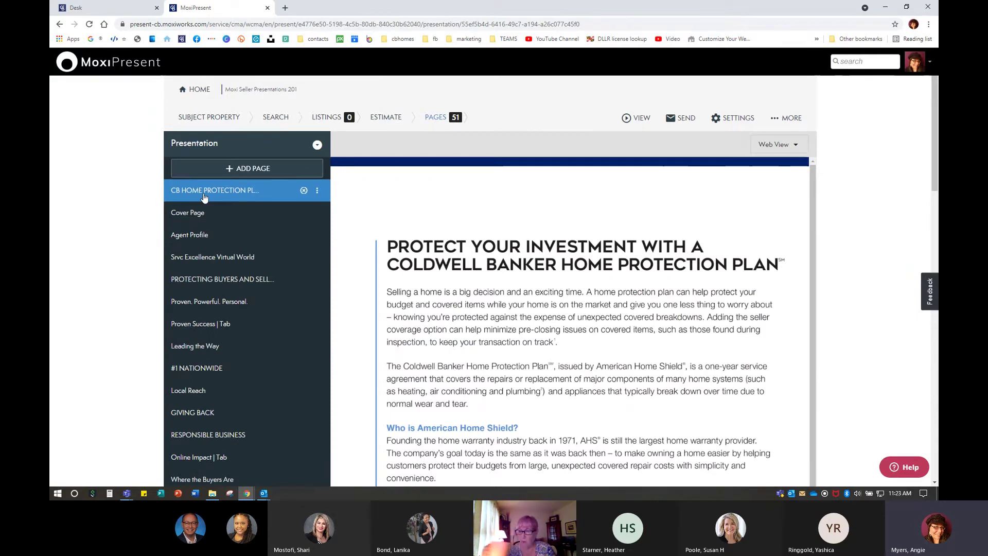
{"action": "scroll", "coordinate": [203, 196], "scroll_direction": "down", "scroll_amount": 1}
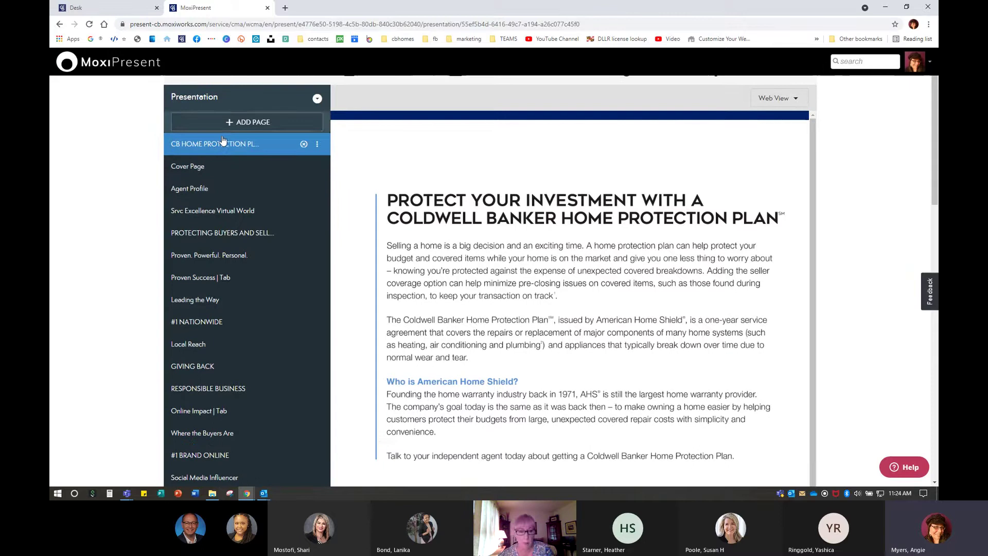
{"action": "left_click_drag", "start_coordinate": [216, 147], "coordinate": [211, 404]}
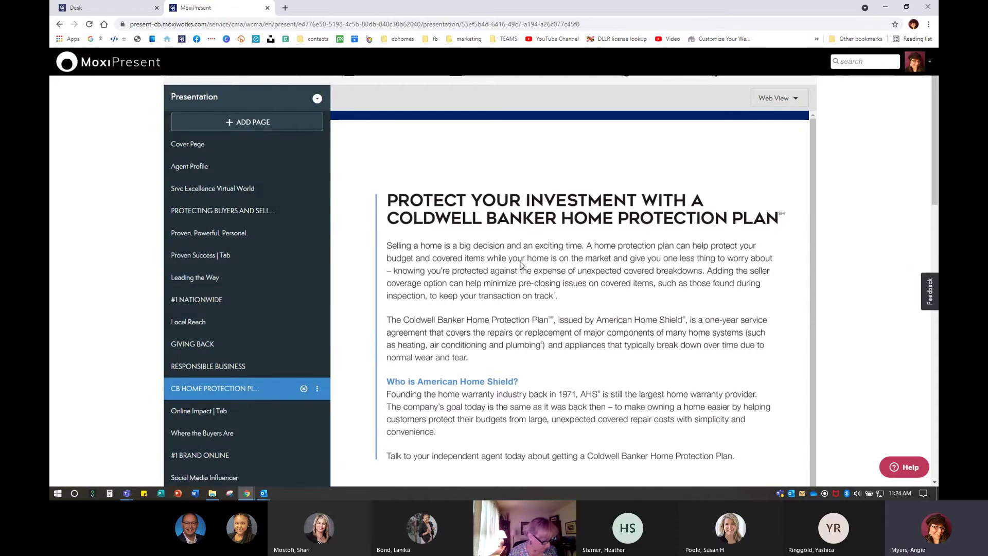
{"action": "scroll", "coordinate": [497, 385], "scroll_direction": "up", "scroll_amount": 1}
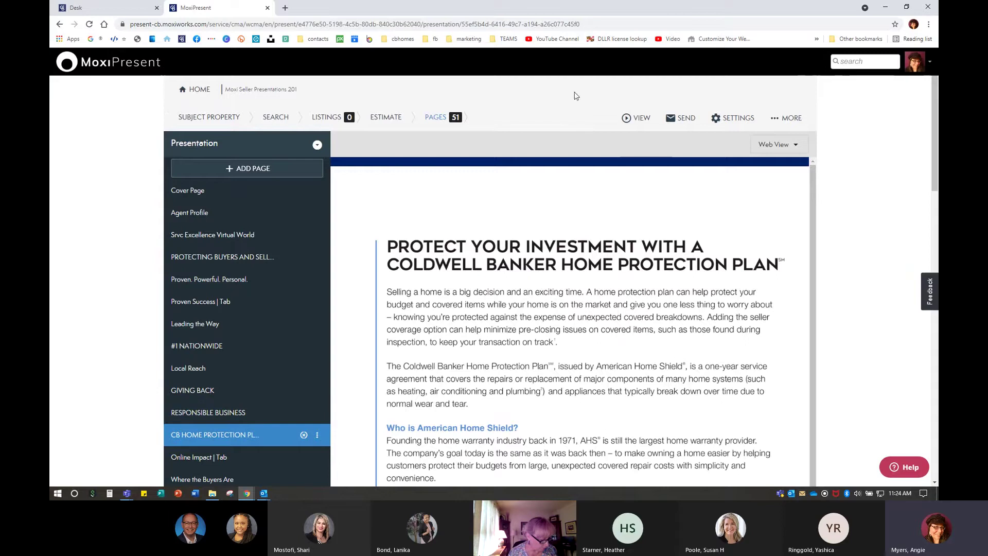
Open the presentation as a web page preview
{"action": "left_click", "coordinate": [636, 117]}
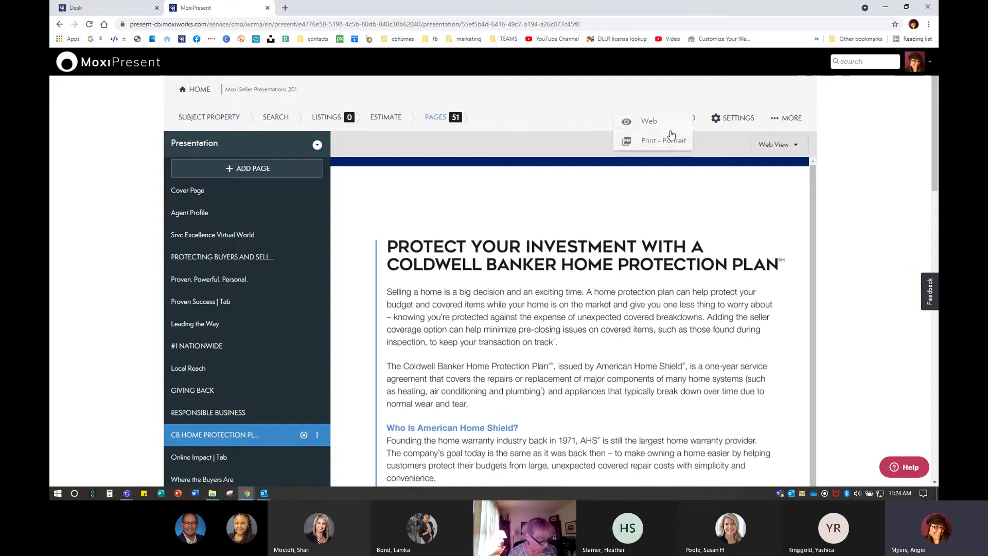
{"action": "left_click", "coordinate": [653, 122]}
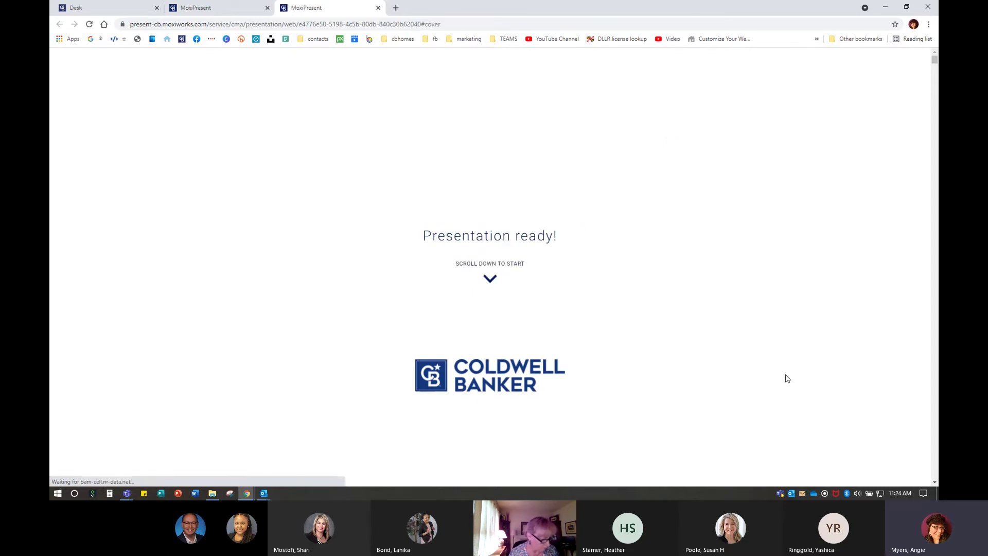
{"action": "scroll", "coordinate": [823, 407], "scroll_direction": "down", "scroll_amount": 2}
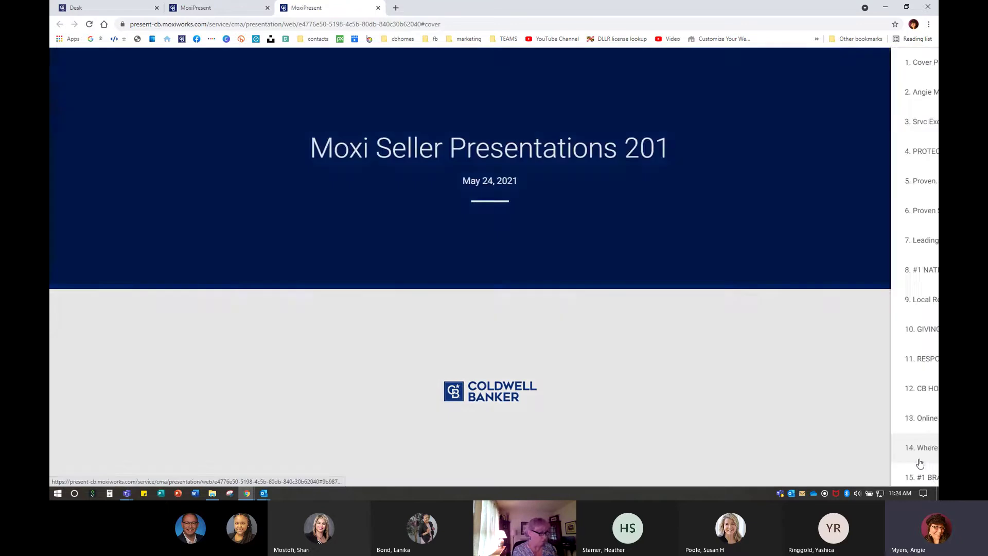
{"action": "left_click", "coordinate": [918, 458]}
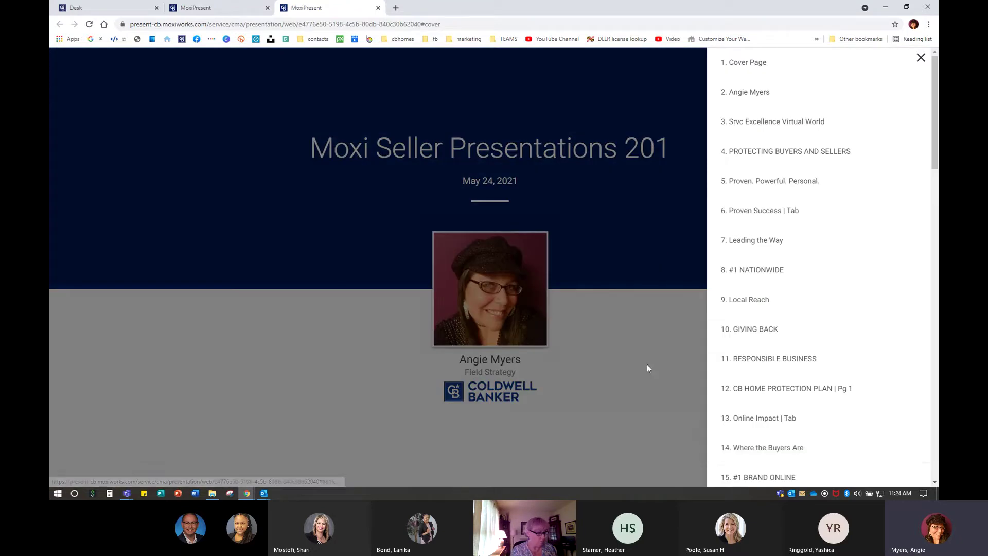
{"action": "left_click", "coordinate": [647, 364]}
Advance through the slides to Proven Success, then close the preview
{"action": "left_click", "coordinate": [914, 474]}
{"action": "left_click", "coordinate": [915, 475]}
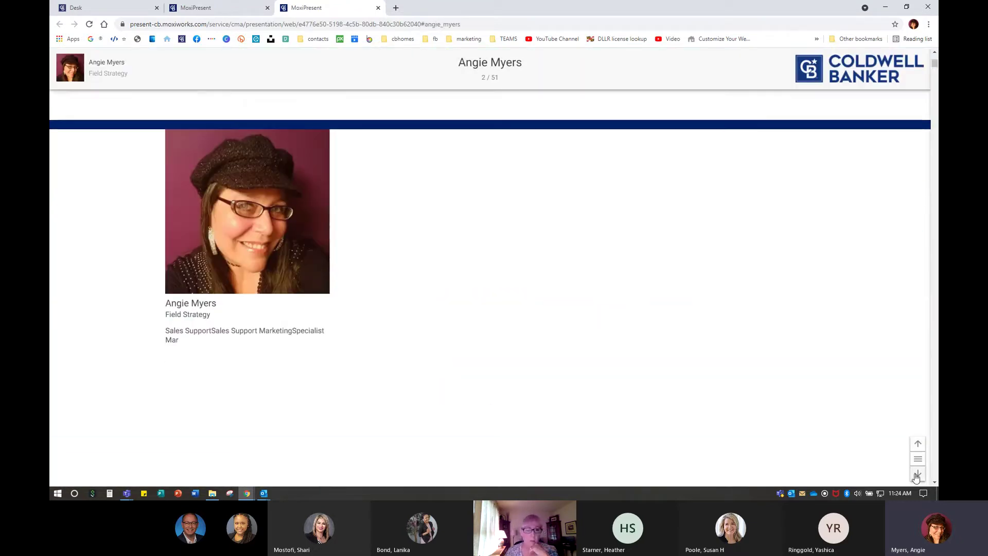
{"action": "left_click", "coordinate": [916, 475]}
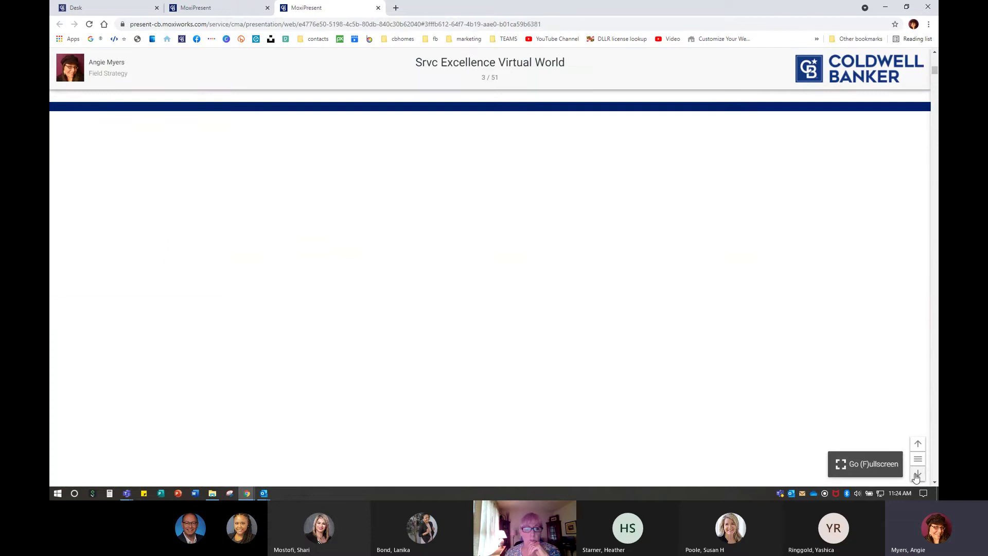
{"action": "left_click", "coordinate": [915, 476]}
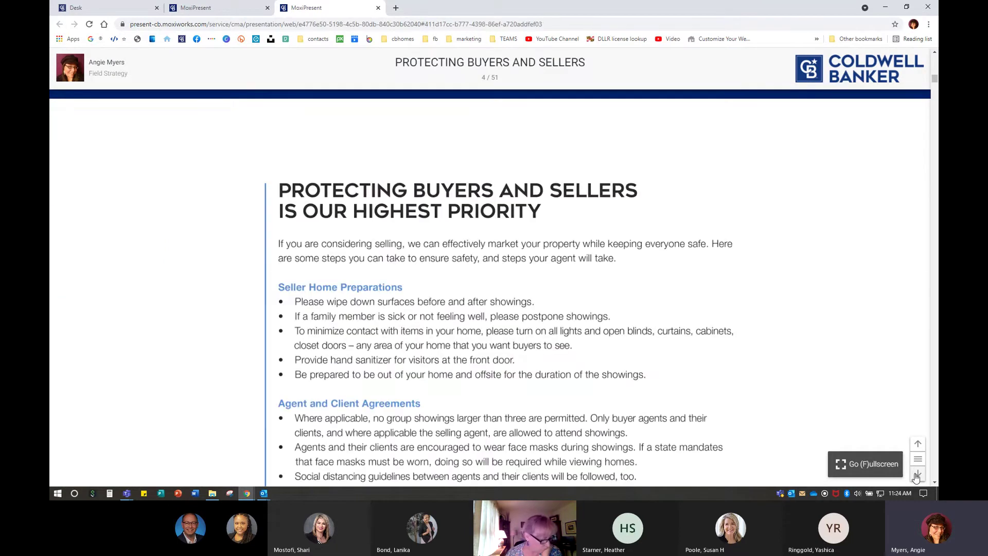
{"action": "left_click", "coordinate": [915, 476]}
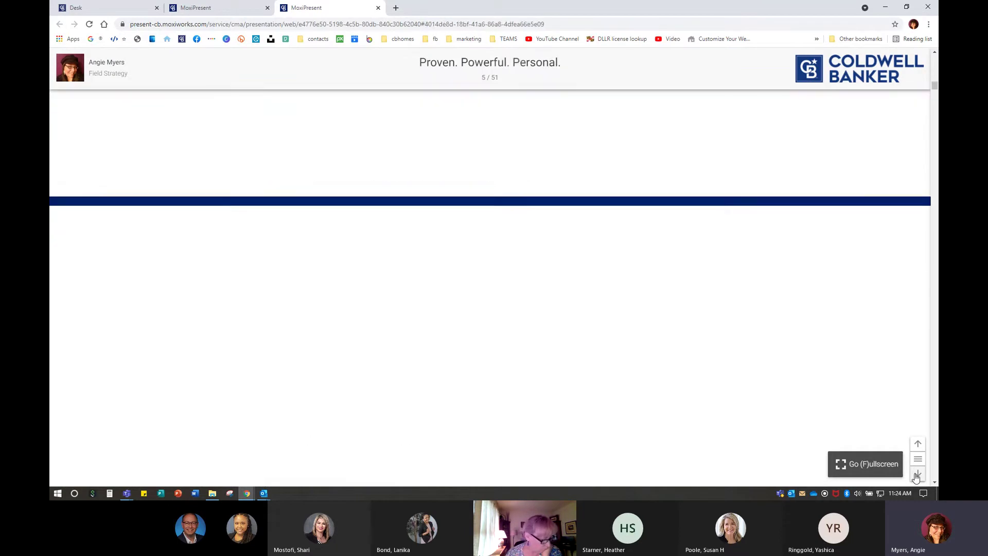
{"action": "left_click", "coordinate": [915, 475]}
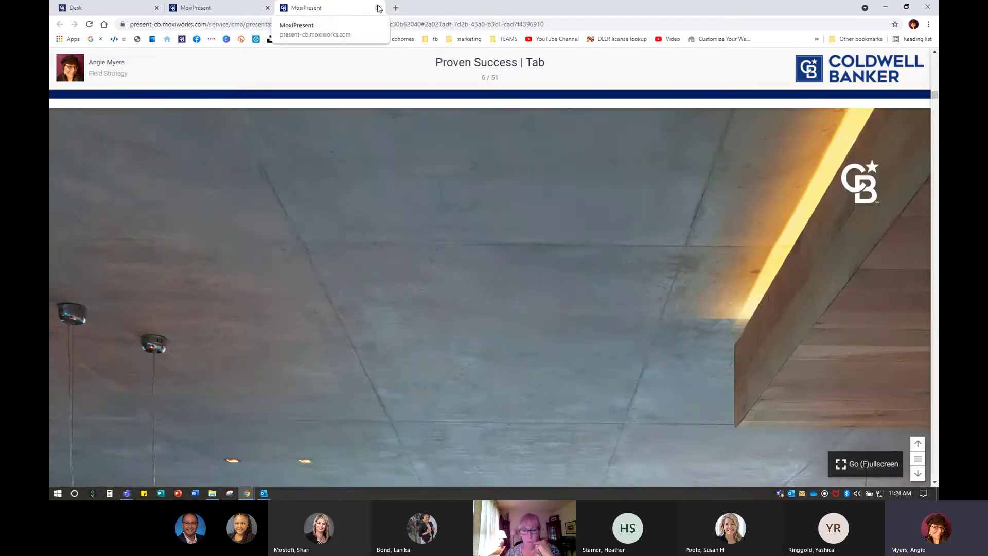
{"action": "left_click", "coordinate": [378, 9]}
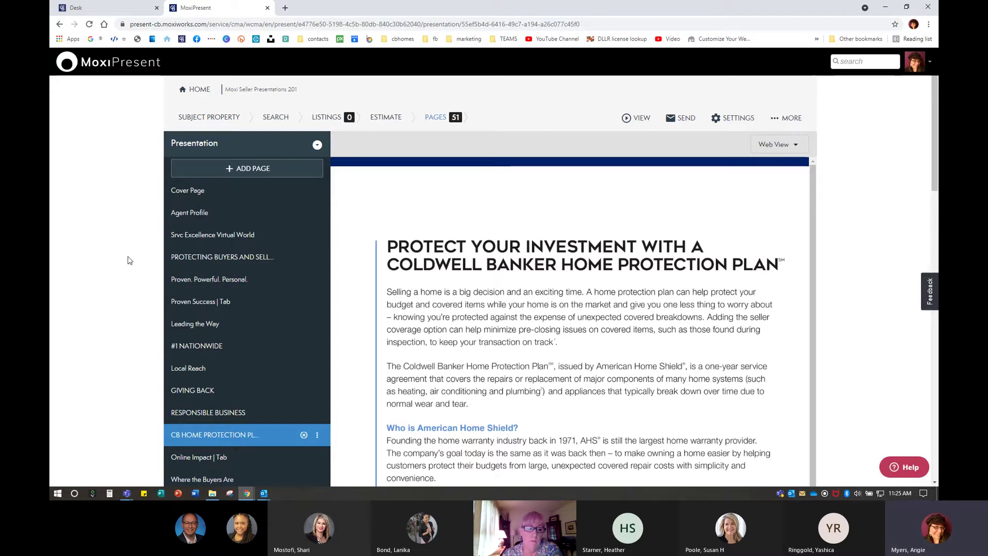
Start a Save as template, basing the custom title on 'Gold 12-Minute Listing Presentation' with its ending deleted
{"action": "scroll", "coordinate": [113, 337], "scroll_direction": "down", "scroll_amount": 15}
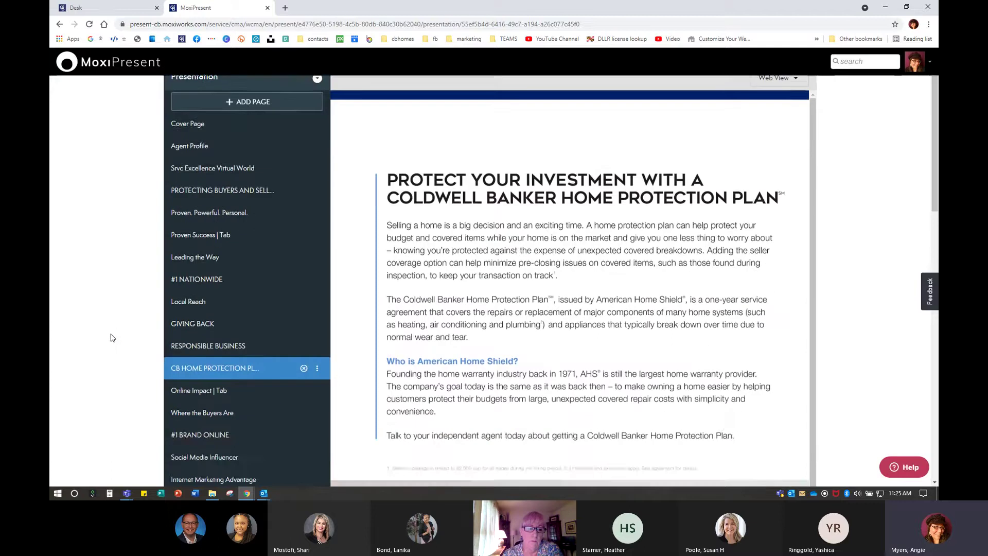
{"action": "scroll", "coordinate": [112, 337], "scroll_direction": "down", "scroll_amount": 2}
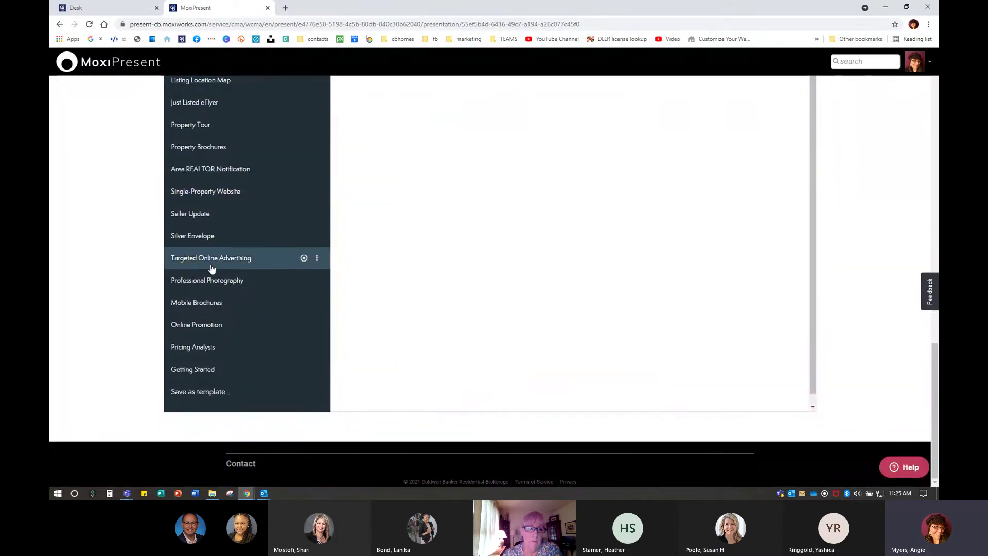
{"action": "left_click", "coordinate": [210, 392]}
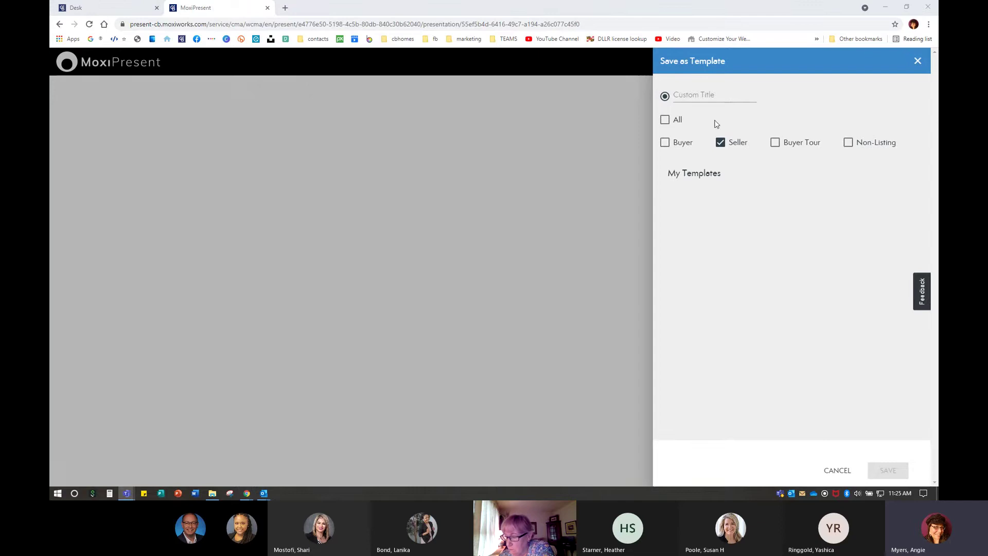
{"action": "left_click", "coordinate": [692, 95]}
{"action": "type", "text": "Gold Presentation"}
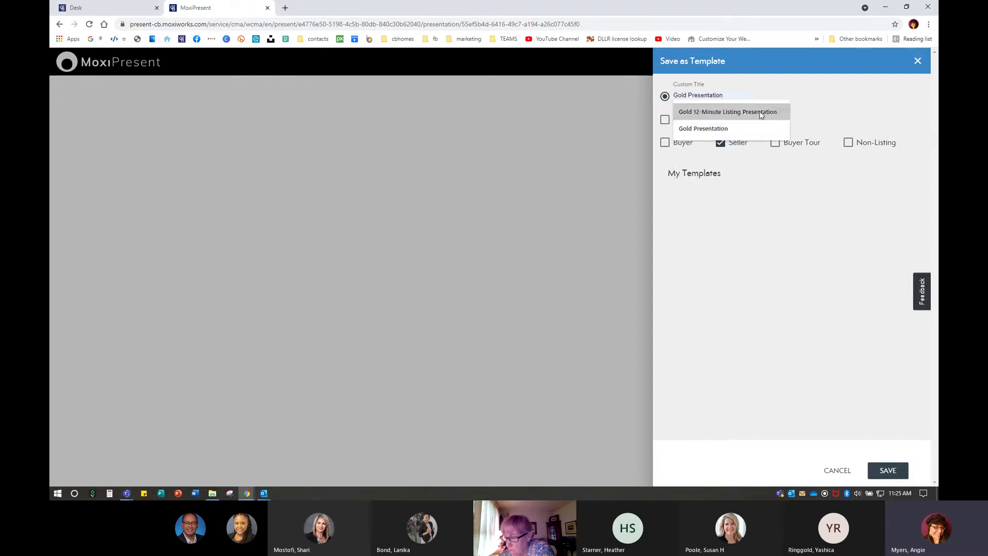
{"action": "left_click", "coordinate": [771, 112]}
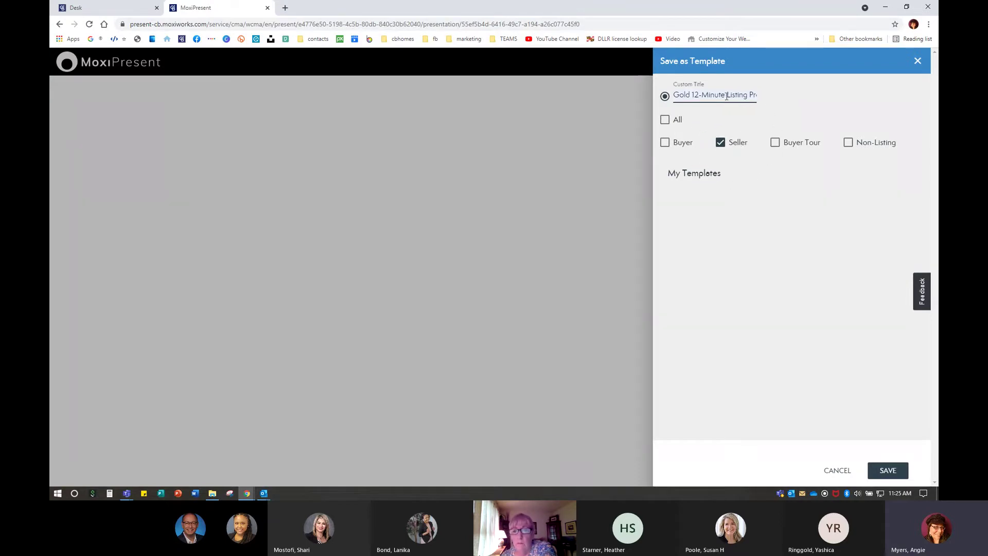
{"action": "left_click_drag", "start_coordinate": [748, 94], "coordinate": [790, 99]}
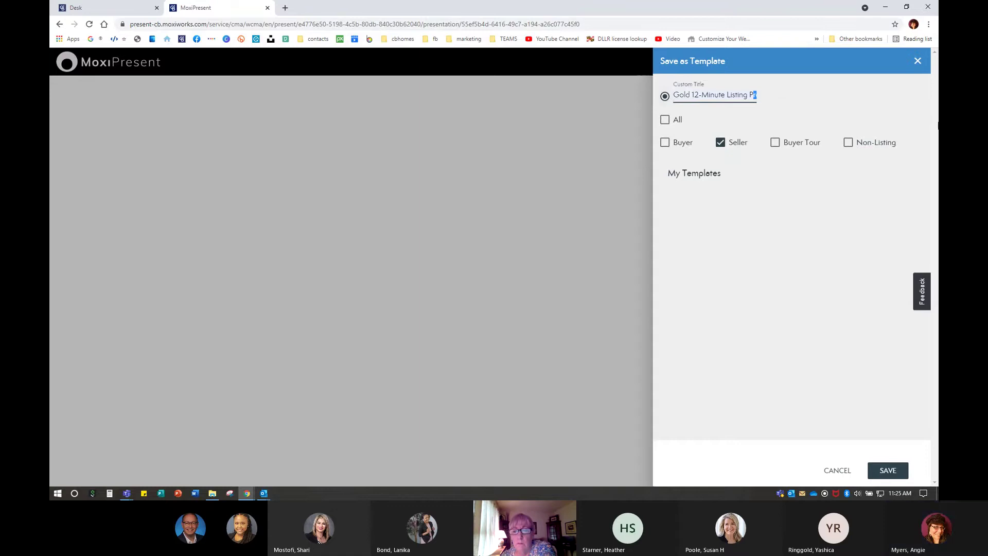
{"action": "key", "text": "BackSpace"}
{"action": "left_click", "coordinate": [759, 216]}
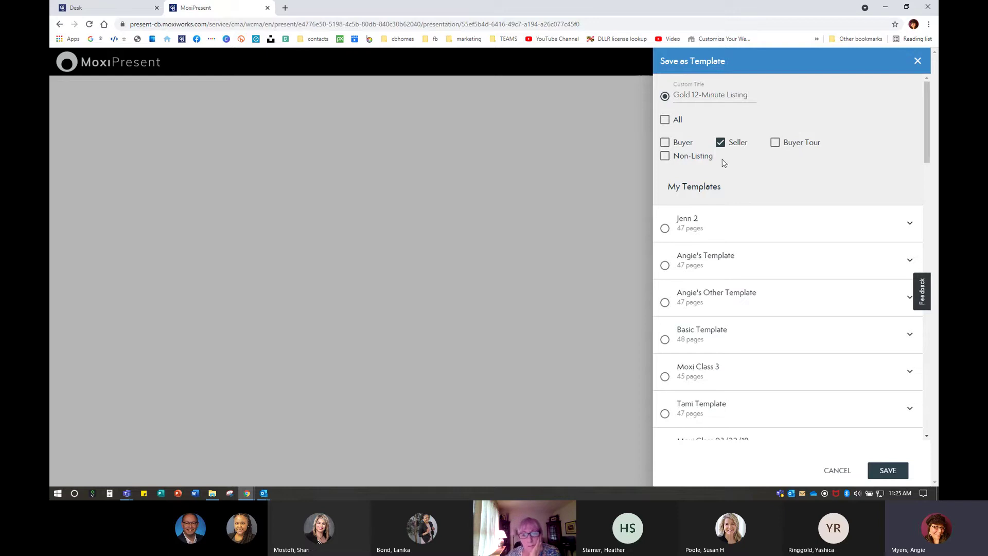
Complete the custom title as 'Gold 12-Minute Listing Long' and save it as a Seller template
{"action": "key", "text": "ctrl"}
{"action": "key", "text": "ctrl"}
{"action": "scroll", "coordinate": [733, 294], "scroll_direction": "down", "scroll_amount": 15}
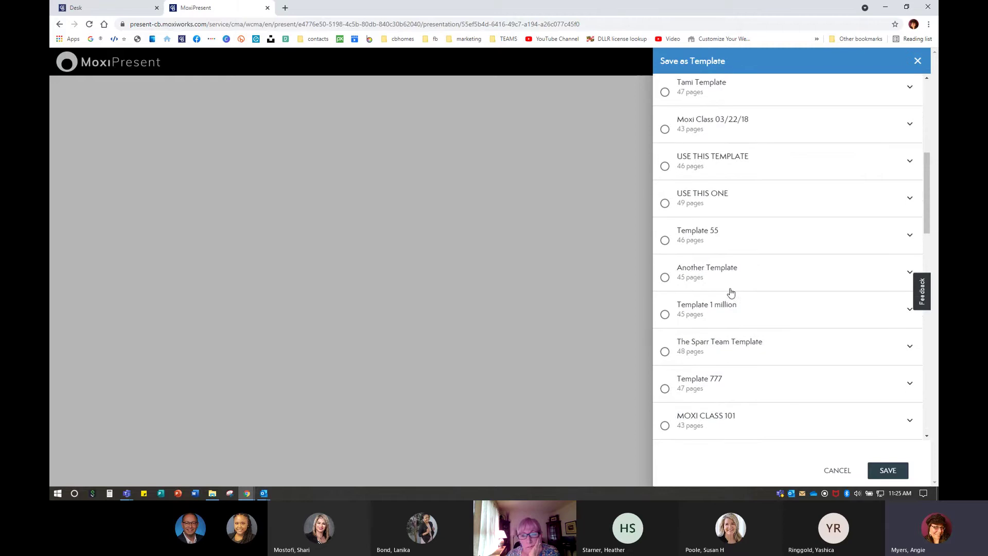
{"action": "scroll", "coordinate": [732, 293], "scroll_direction": "down", "scroll_amount": 8}
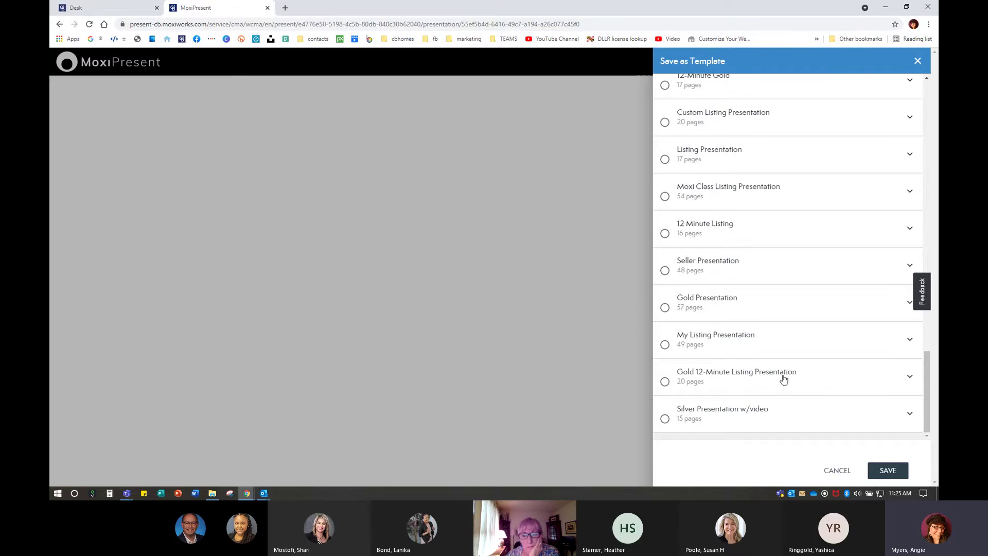
{"action": "scroll", "coordinate": [717, 249], "scroll_direction": "up", "scroll_amount": 15}
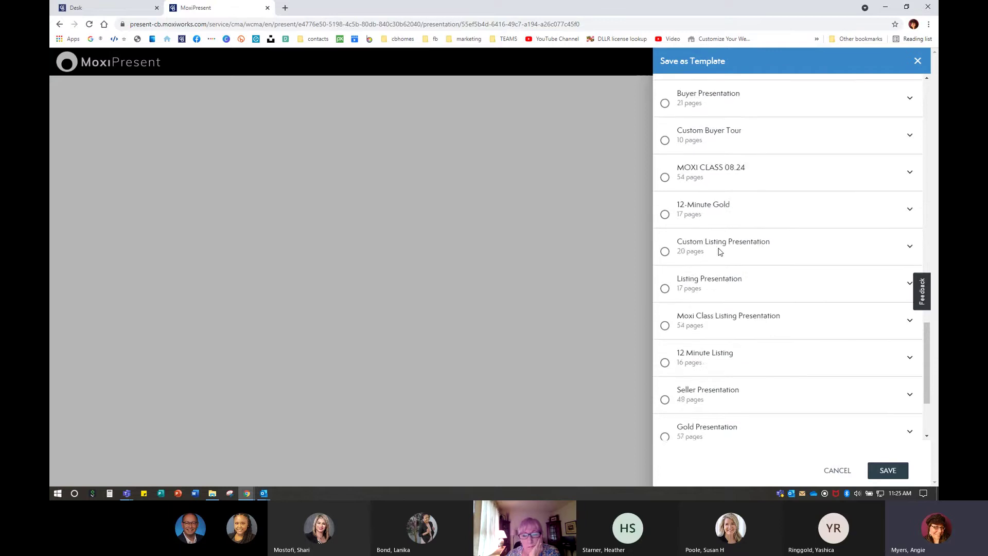
{"action": "scroll", "coordinate": [718, 253], "scroll_direction": "up", "scroll_amount": 10}
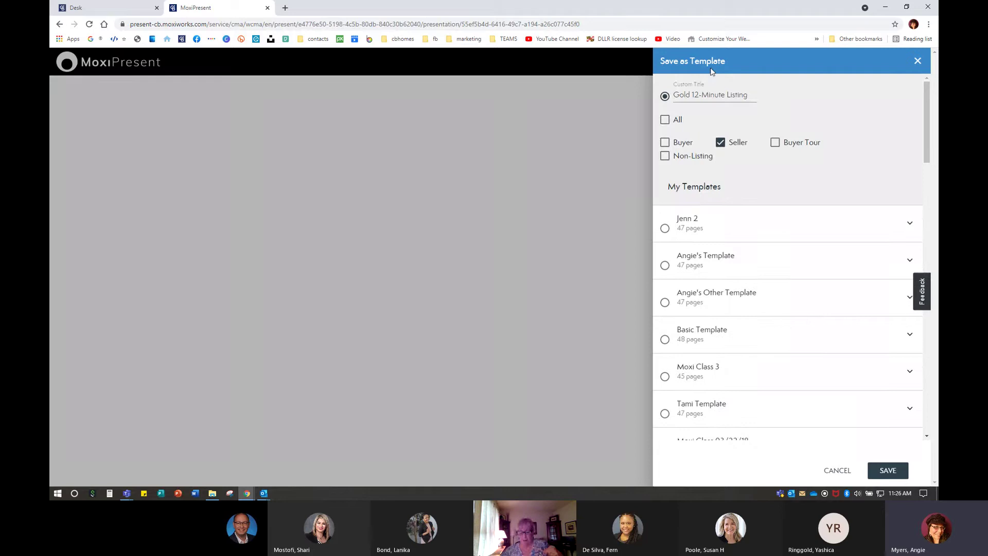
{"action": "scroll", "coordinate": [767, 332], "scroll_direction": "down", "scroll_amount": 6}
{"action": "scroll", "coordinate": [767, 332], "scroll_direction": "down", "scroll_amount": 15}
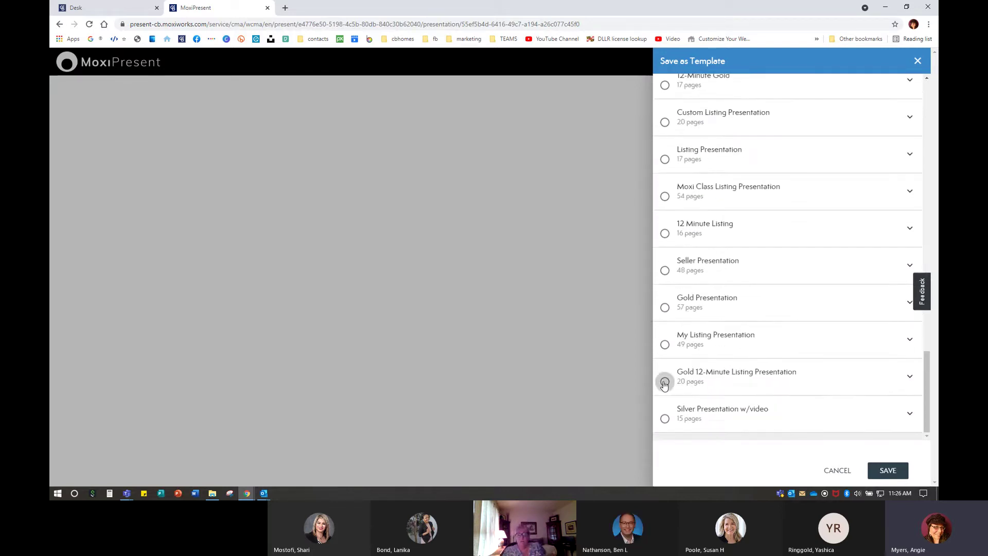
{"action": "left_click", "coordinate": [664, 381]}
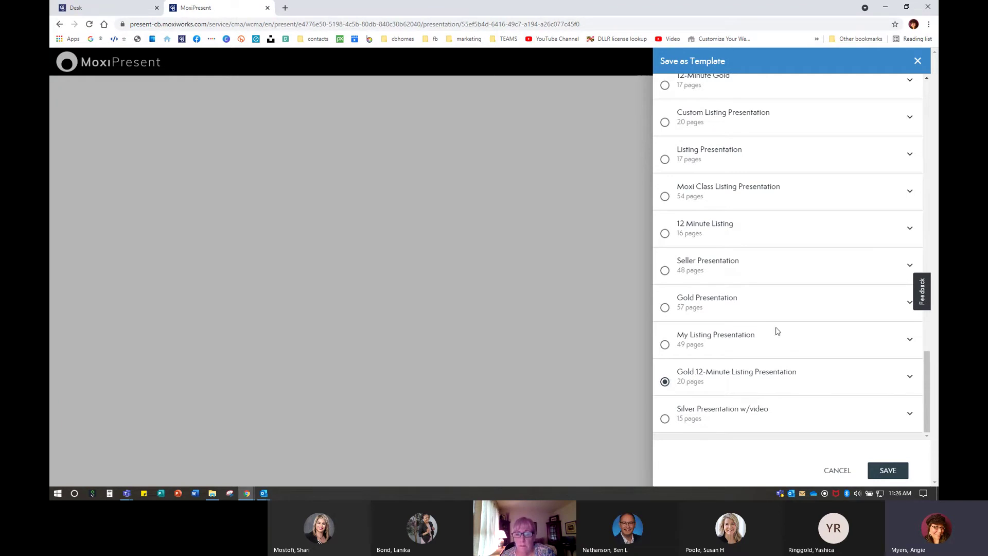
{"action": "scroll", "coordinate": [745, 269], "scroll_direction": "up", "scroll_amount": 10}
{"action": "scroll", "coordinate": [744, 262], "scroll_direction": "up", "scroll_amount": 10}
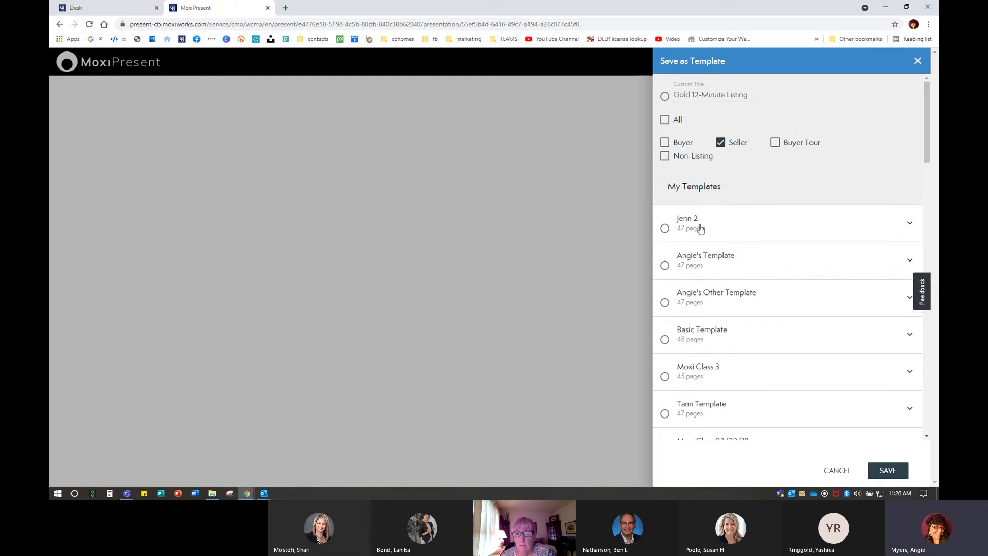
{"action": "left_click", "coordinate": [665, 97]}
{"action": "left_click", "coordinate": [730, 94]}
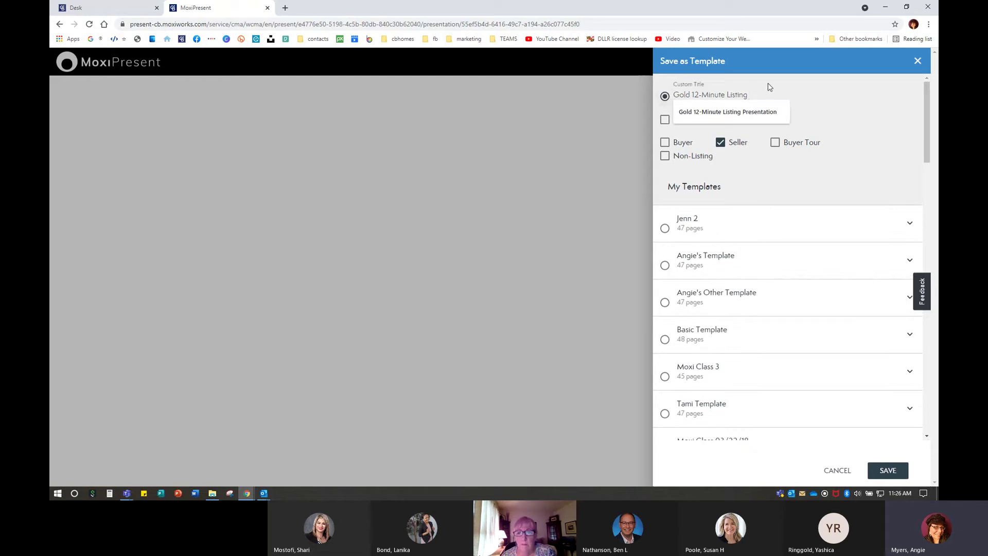
{"action": "type", "text": "Long"}
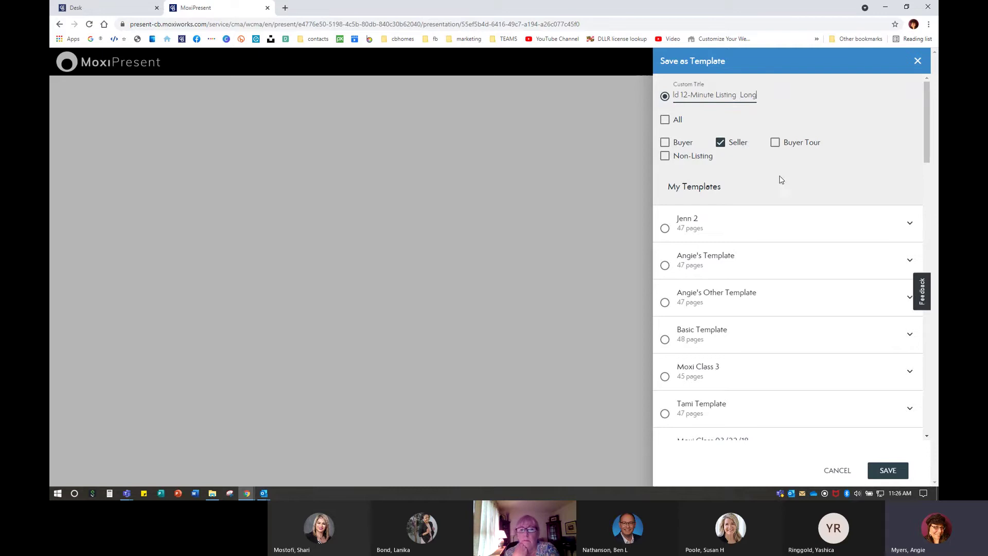
{"action": "left_click", "coordinate": [888, 472]}
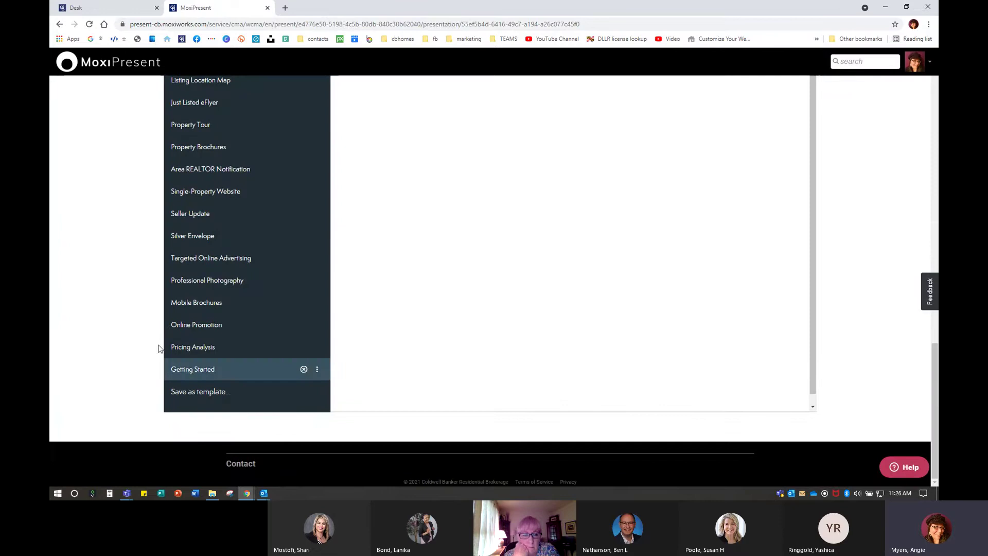
{"action": "scroll", "coordinate": [115, 306], "scroll_direction": "up", "scroll_amount": 15}
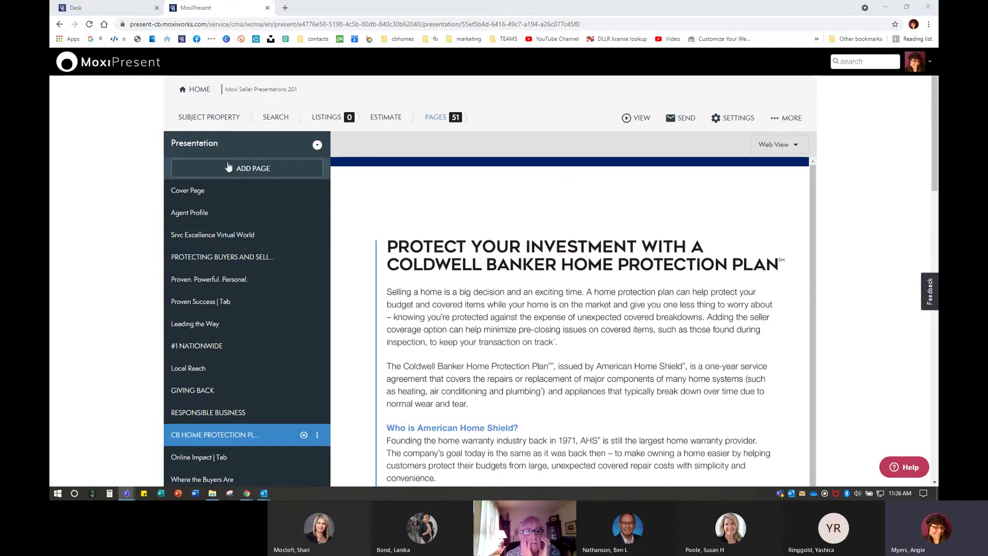
{"action": "scroll", "coordinate": [101, 240], "scroll_direction": "down", "scroll_amount": 1}
{"action": "scroll", "coordinate": [101, 241], "scroll_direction": "down", "scroll_amount": 6}
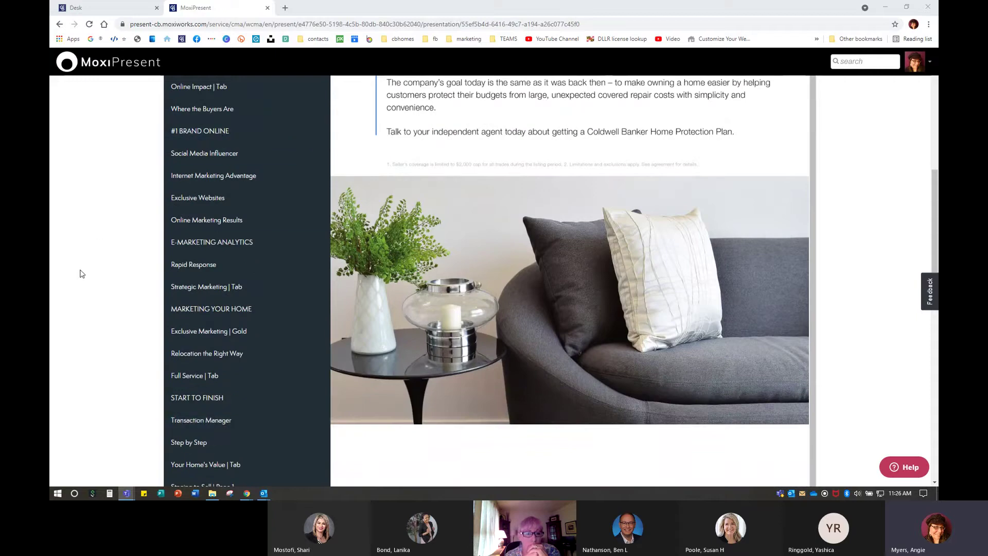
{"action": "scroll", "coordinate": [81, 273], "scroll_direction": "up", "scroll_amount": 7}
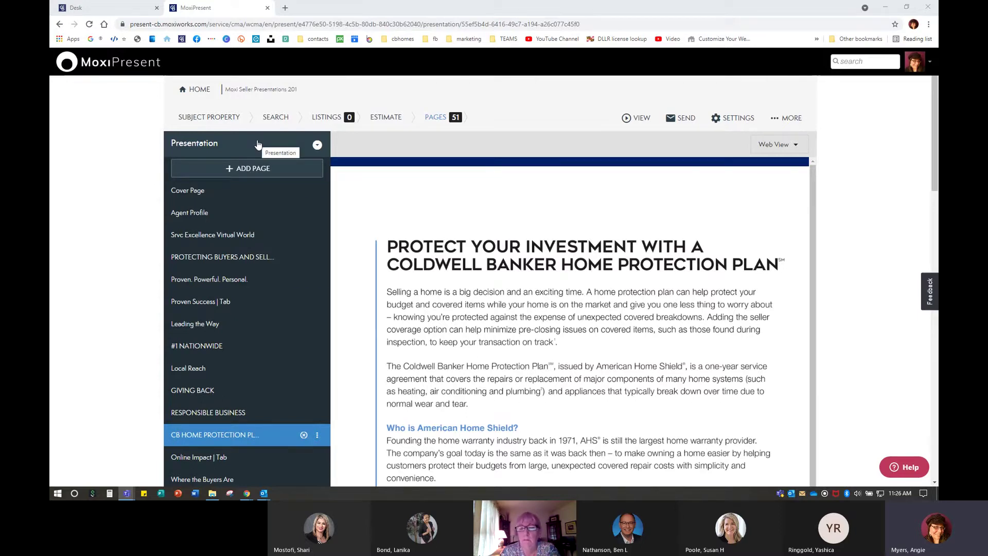
{"action": "left_click", "coordinate": [103, 68]}
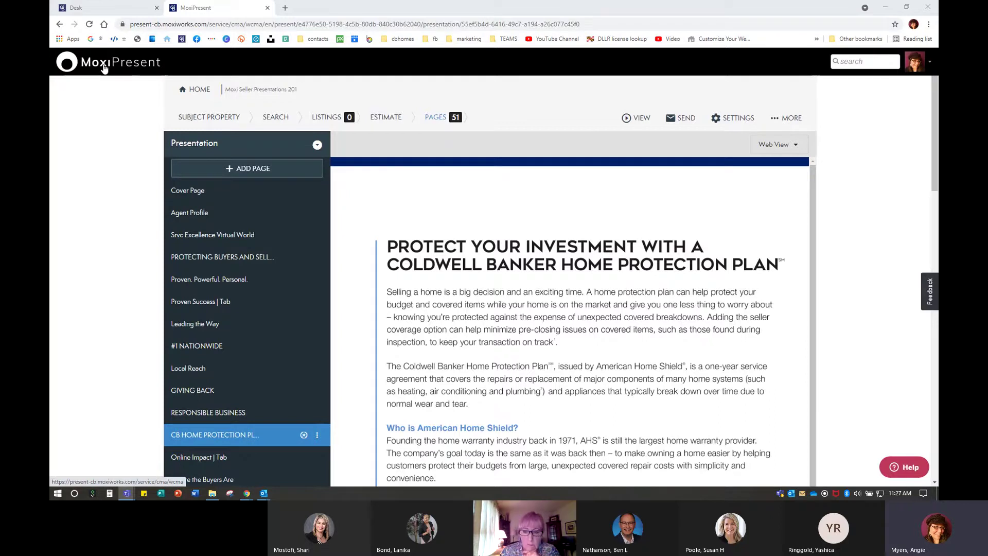
Go back to the My Presentations library and choose CREATE NEW
{"action": "left_click", "coordinate": [103, 68]}
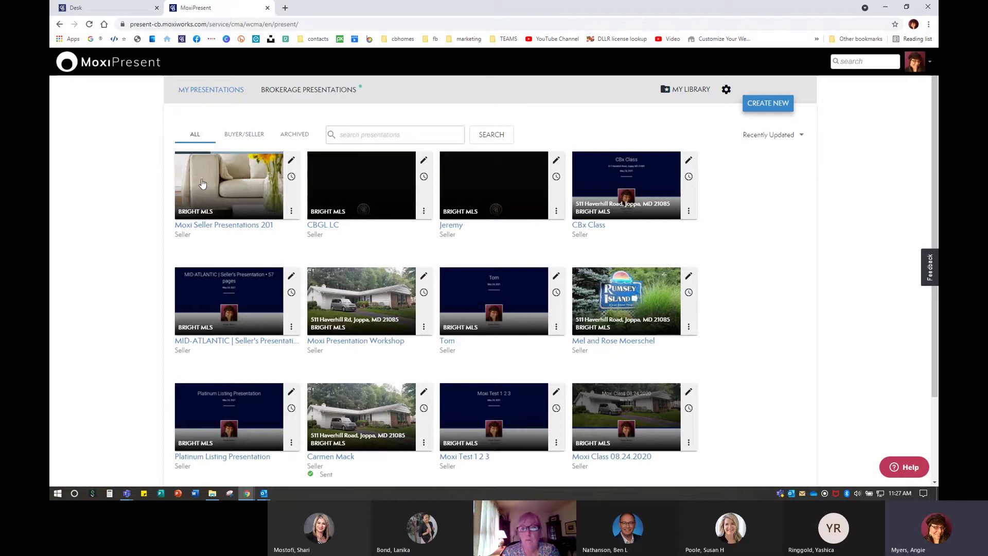
{"action": "left_click", "coordinate": [229, 180]}
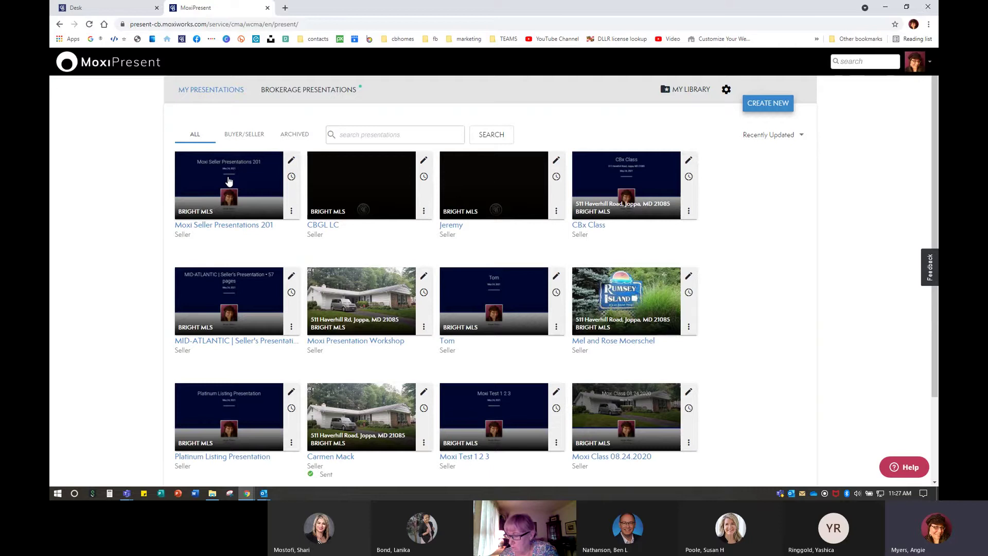
{"action": "left_click", "coordinate": [292, 163]}
{"action": "left_click", "coordinate": [291, 164]}
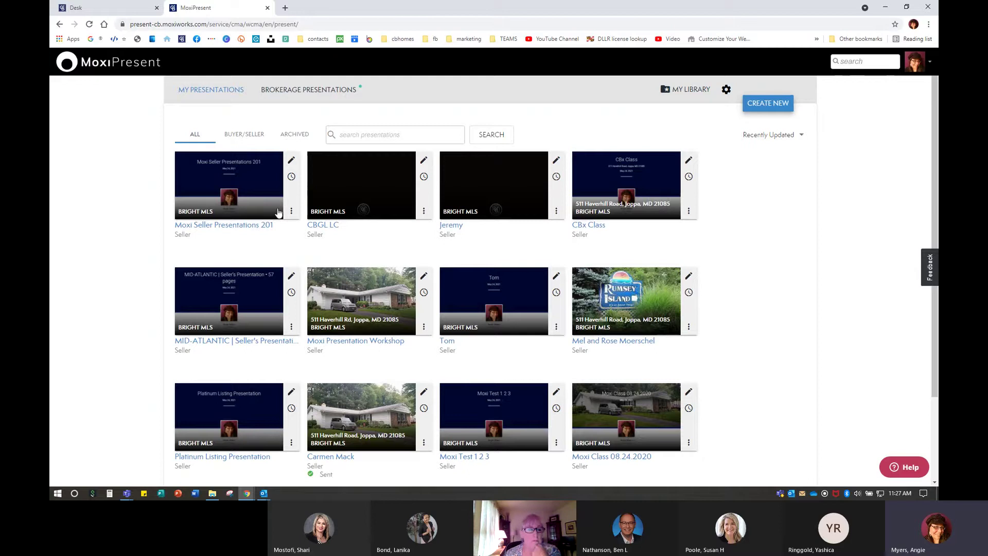
{"action": "left_click", "coordinate": [778, 106]}
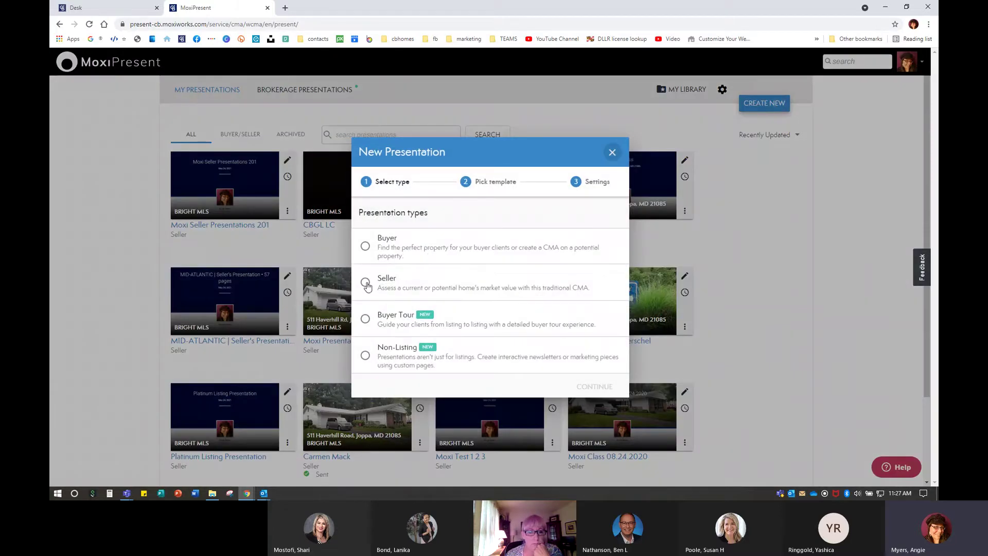
Make it a Seller presentation and limit the template source to My Templates
{"action": "left_click", "coordinate": [366, 283]}
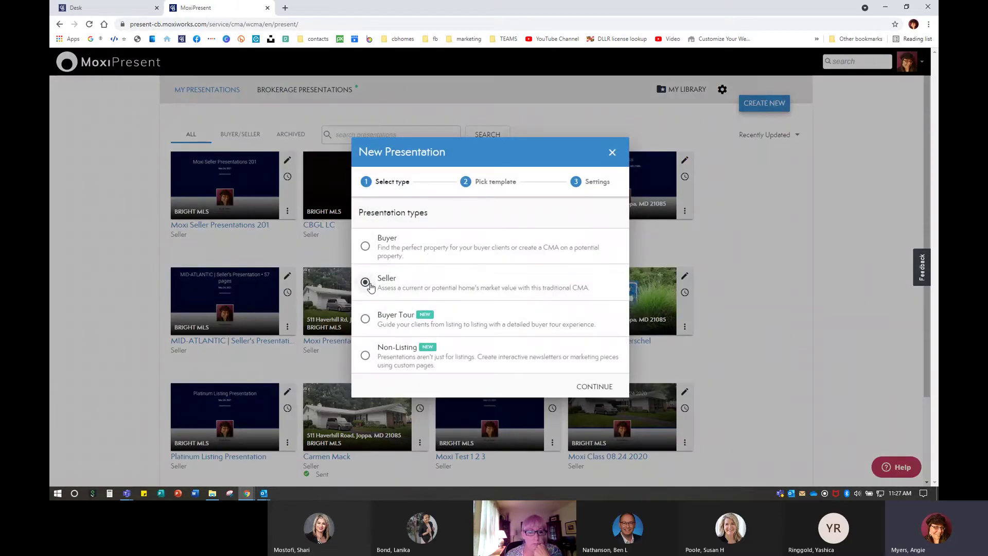
{"action": "left_click", "coordinate": [589, 392]}
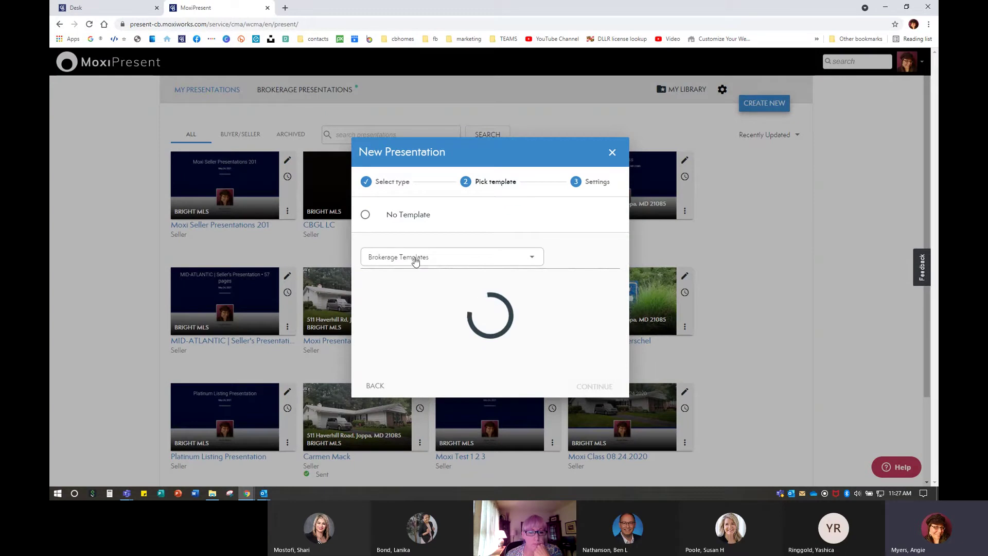
{"action": "left_click", "coordinate": [416, 261]}
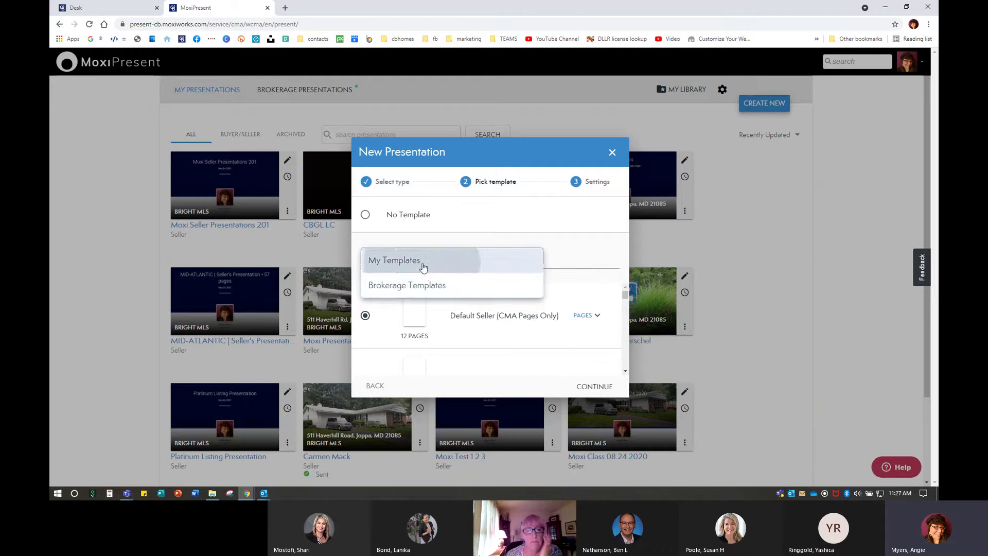
{"action": "left_click", "coordinate": [423, 262]}
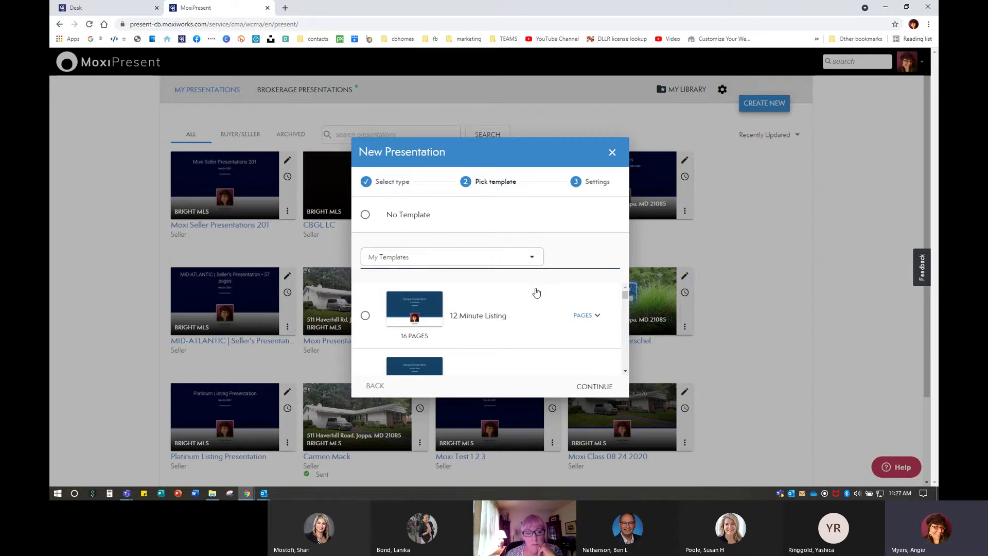
Select the Gold 12-Minute Listing Long template and continue to the presentation settings
{"action": "scroll", "coordinate": [528, 330], "scroll_direction": "down", "scroll_amount": 3}
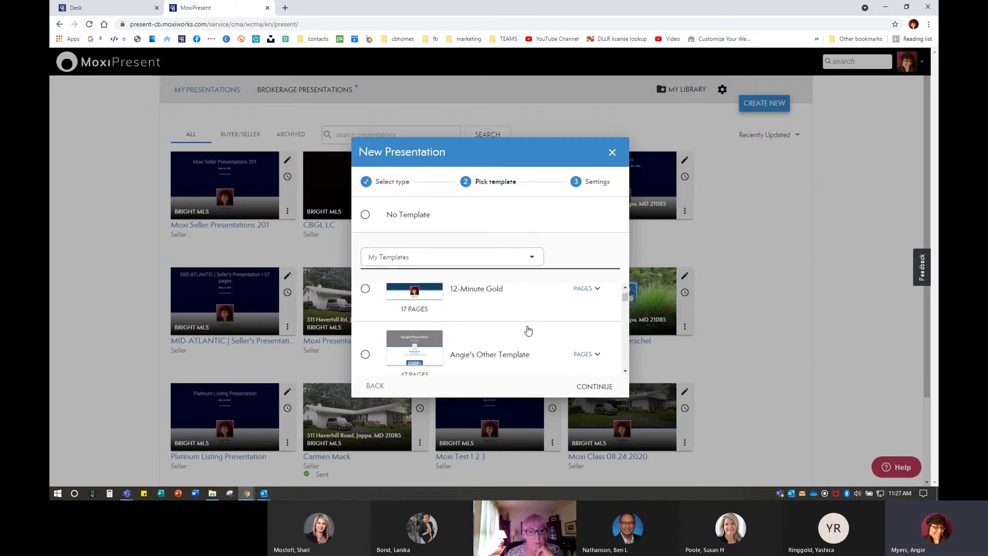
{"action": "scroll", "coordinate": [528, 330], "scroll_direction": "down", "scroll_amount": 1}
{"action": "scroll", "coordinate": [528, 330], "scroll_direction": "down", "scroll_amount": 4}
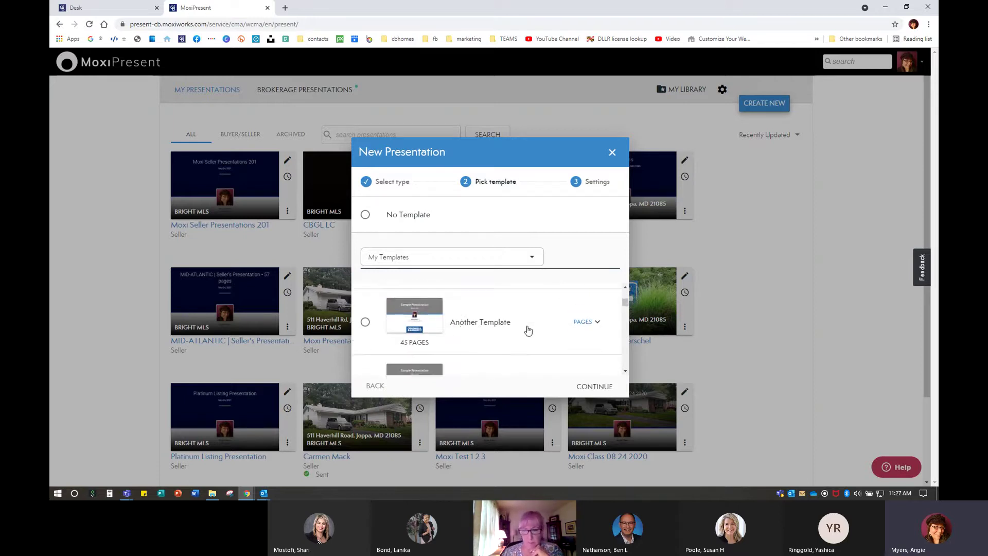
{"action": "scroll", "coordinate": [528, 330], "scroll_direction": "up", "scroll_amount": 1}
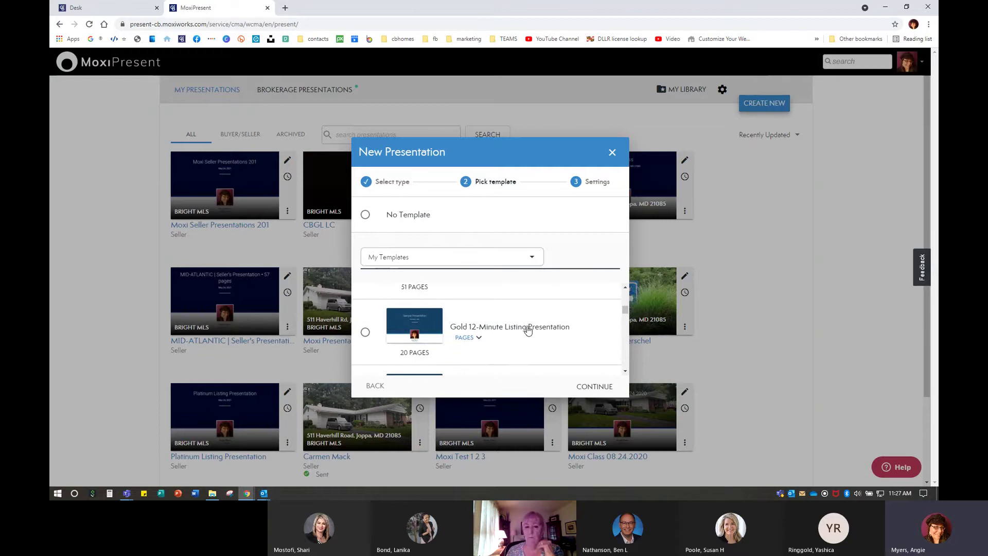
{"action": "scroll", "coordinate": [550, 332], "scroll_direction": "down", "scroll_amount": 4}
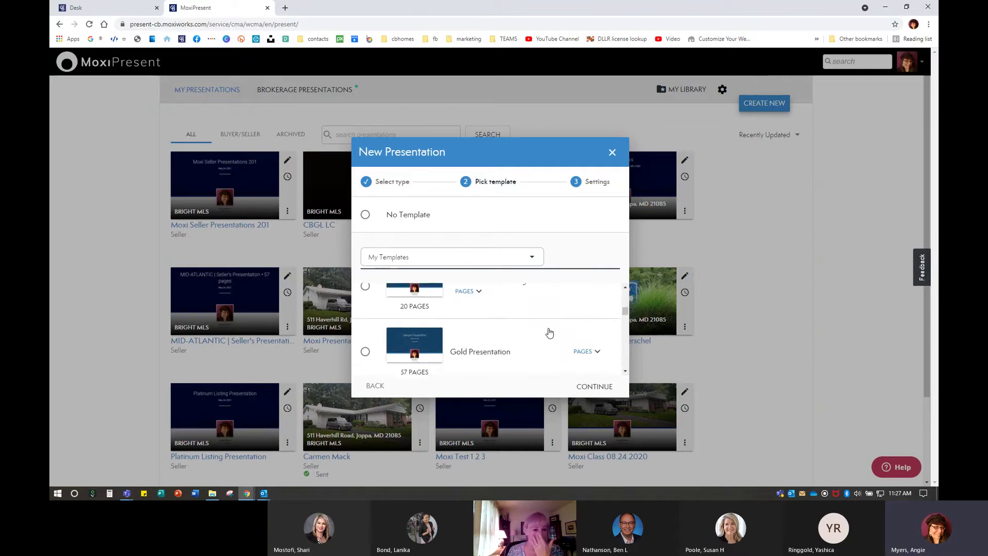
{"action": "scroll", "coordinate": [550, 332], "scroll_direction": "down", "scroll_amount": 4}
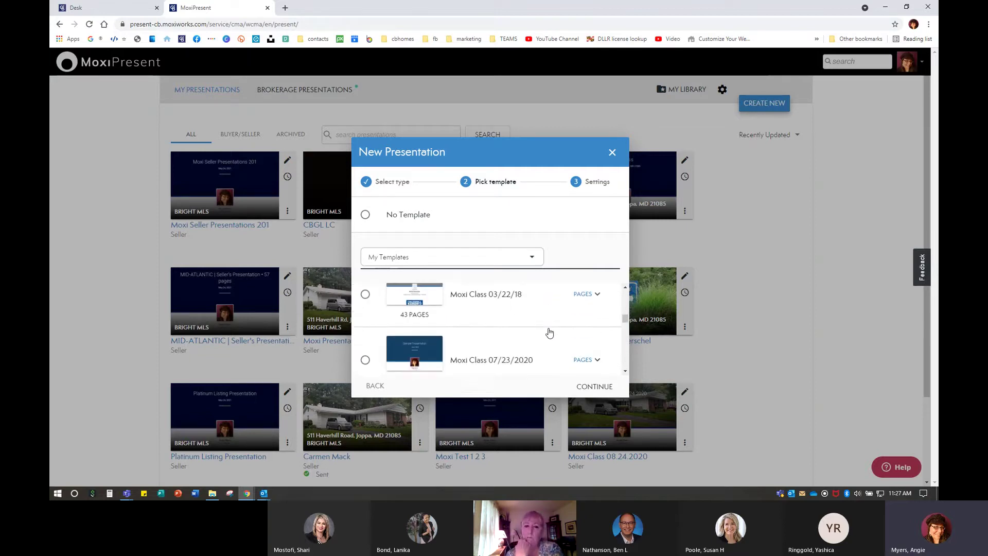
{"action": "scroll", "coordinate": [550, 332], "scroll_direction": "down", "scroll_amount": 4}
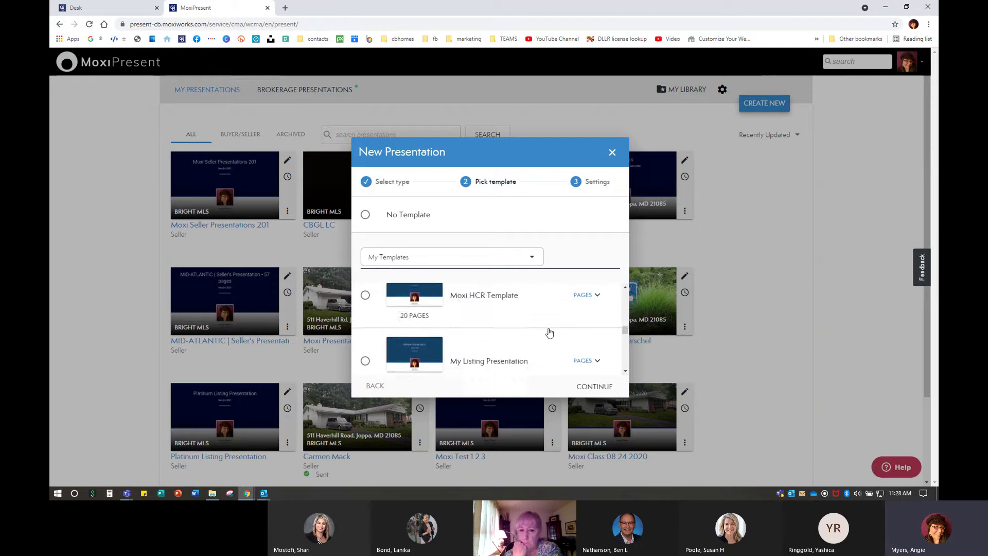
{"action": "scroll", "coordinate": [550, 332], "scroll_direction": "down", "scroll_amount": 4}
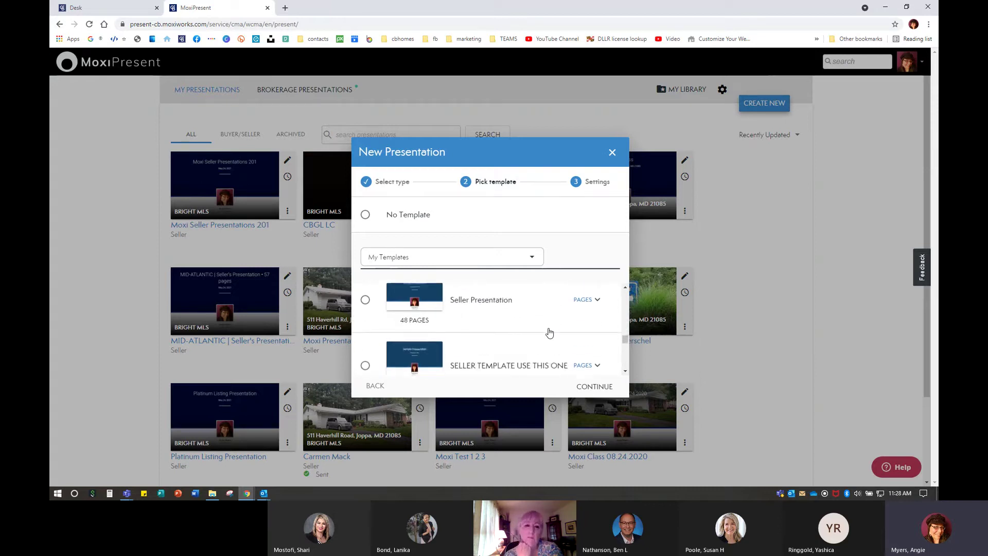
{"action": "scroll", "coordinate": [550, 332], "scroll_direction": "down", "scroll_amount": 4}
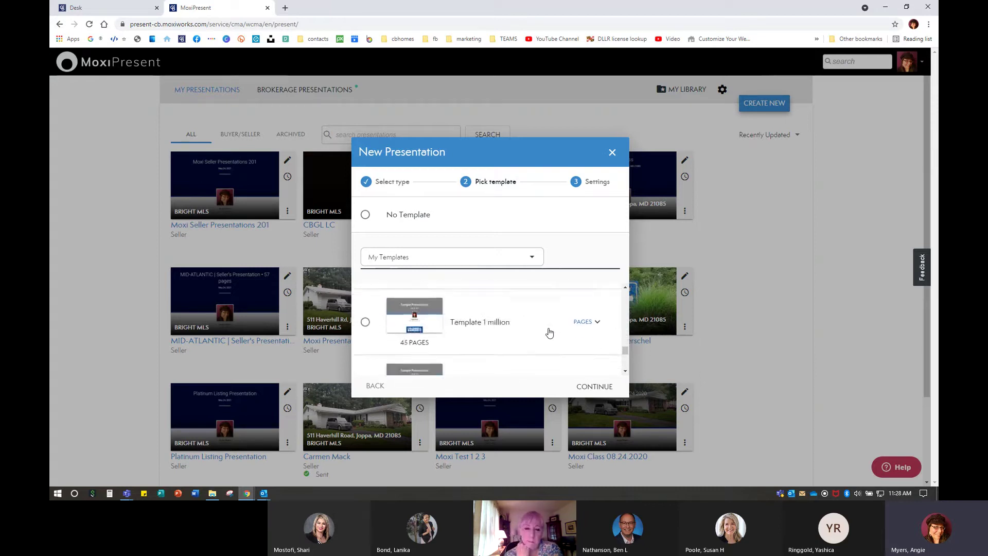
{"action": "scroll", "coordinate": [549, 332], "scroll_direction": "down", "scroll_amount": 2}
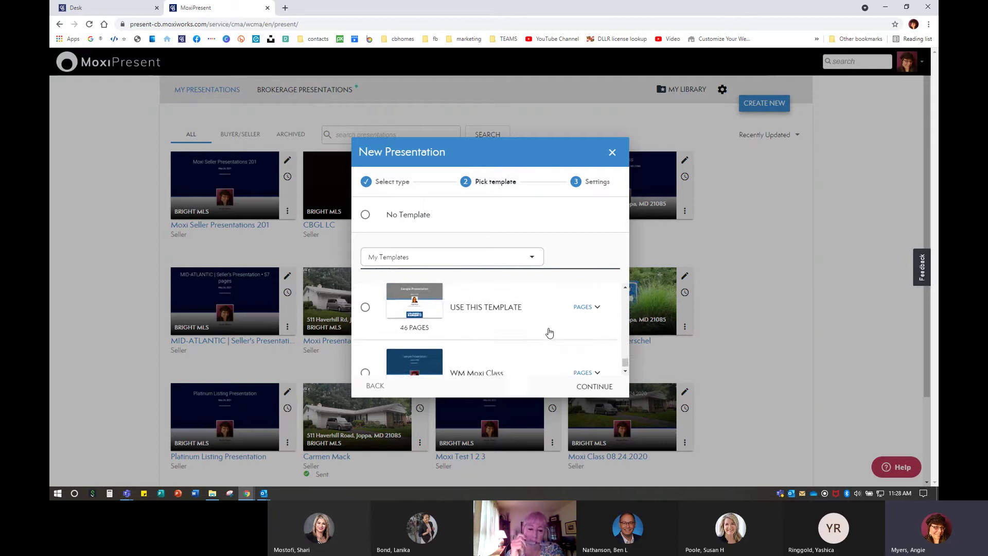
{"action": "scroll", "coordinate": [622, 330], "scroll_direction": "up", "scroll_amount": 5}
{"action": "scroll", "coordinate": [622, 329], "scroll_direction": "up", "scroll_amount": 5}
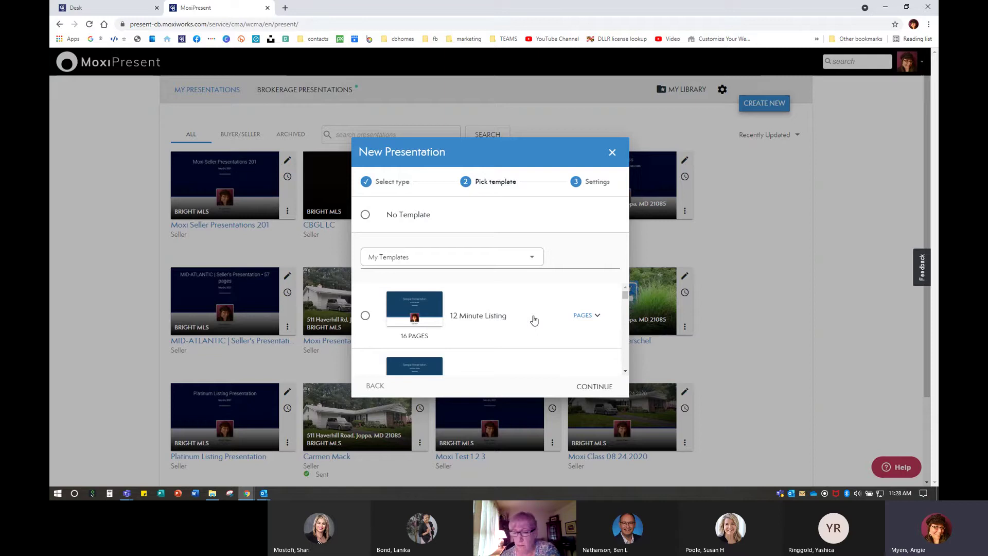
{"action": "scroll", "coordinate": [544, 342], "scroll_direction": "down", "scroll_amount": 2}
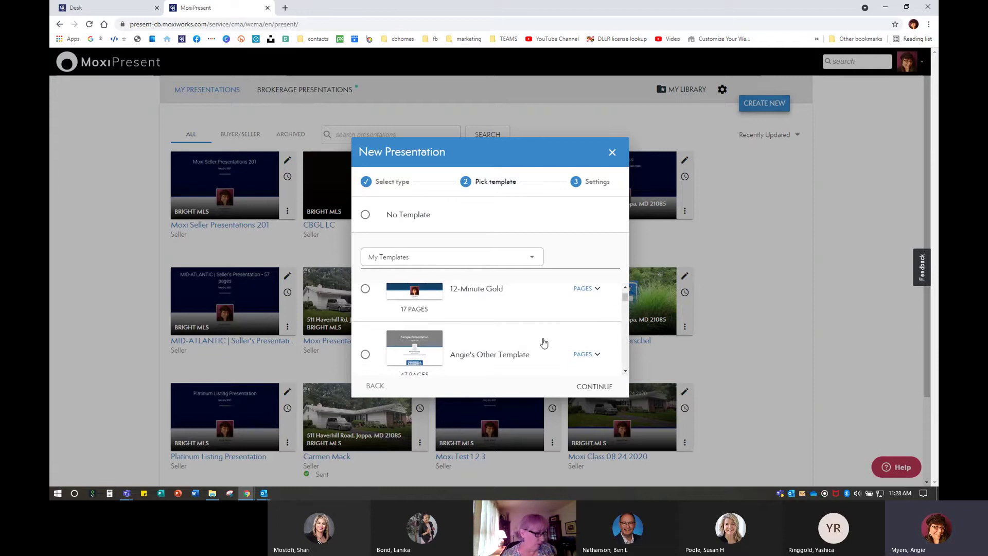
{"action": "scroll", "coordinate": [544, 343], "scroll_direction": "up", "scroll_amount": 1}
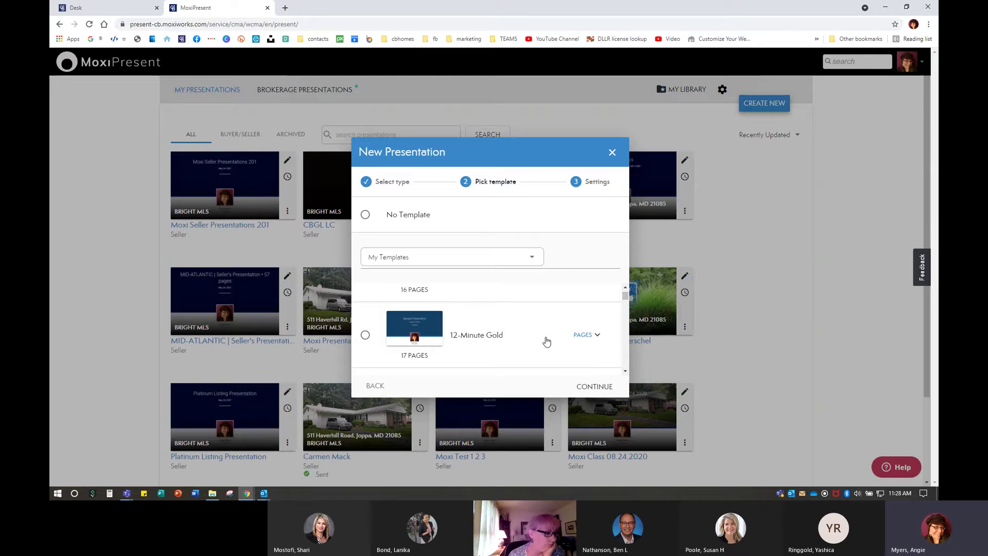
{"action": "scroll", "coordinate": [546, 342], "scroll_direction": "down", "scroll_amount": 2}
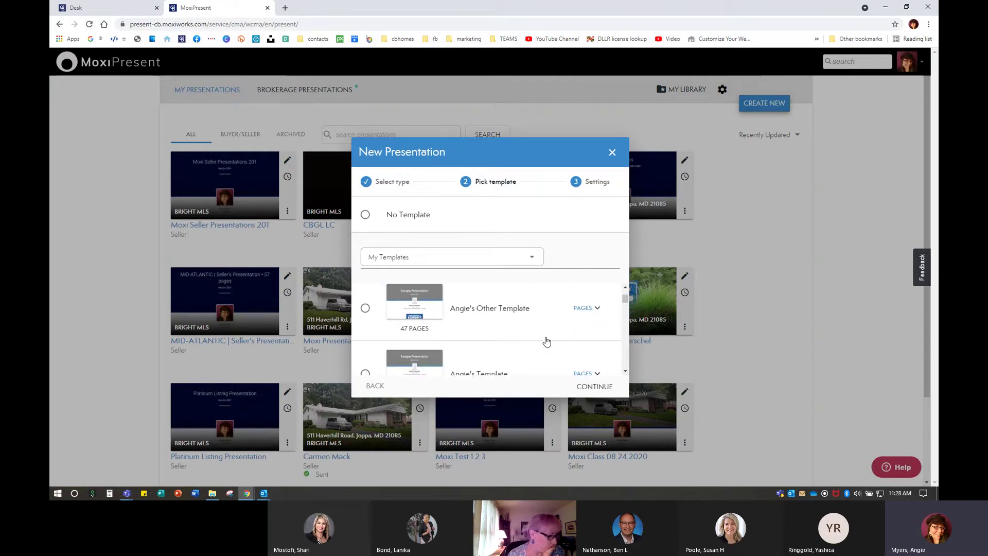
{"action": "scroll", "coordinate": [547, 341], "scroll_direction": "down", "scroll_amount": 2}
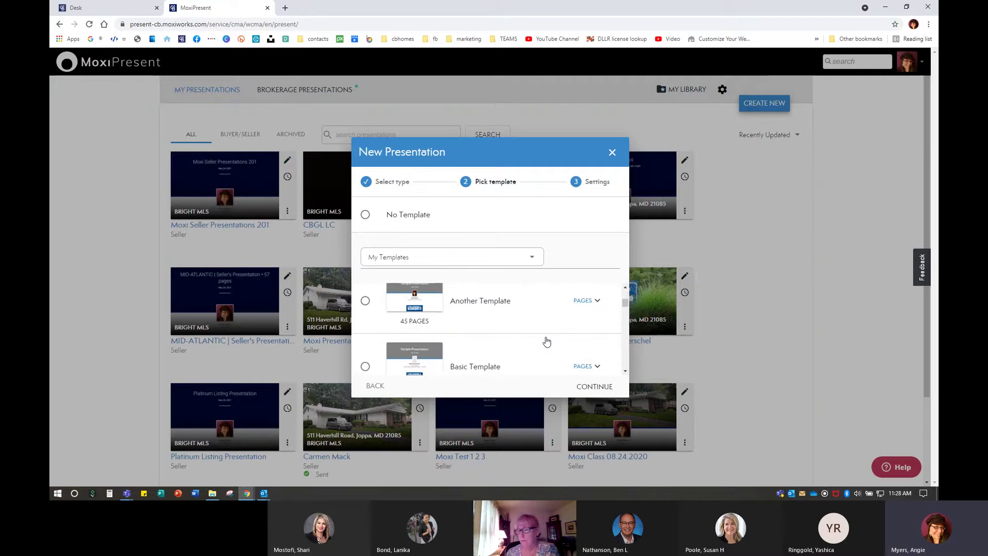
{"action": "scroll", "coordinate": [546, 342], "scroll_direction": "down", "scroll_amount": 2}
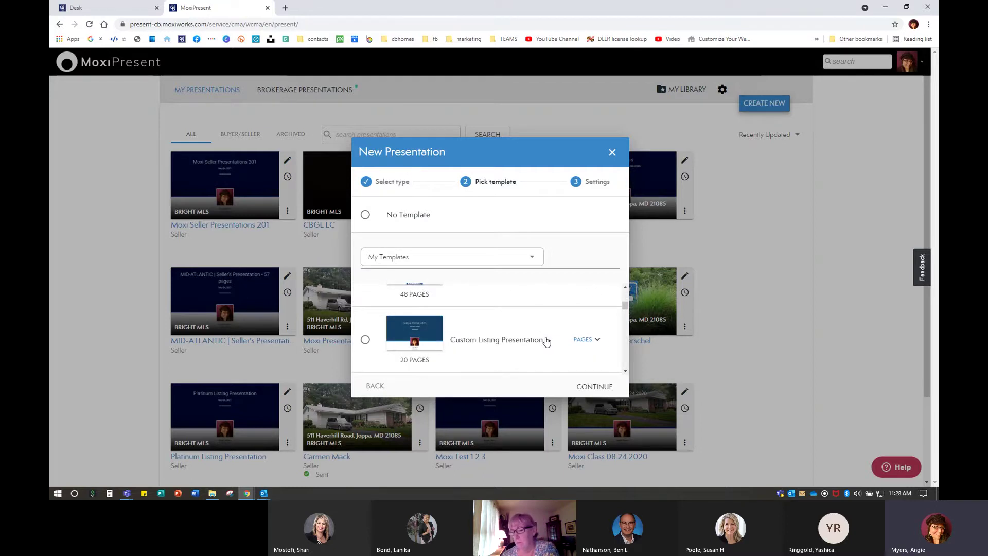
{"action": "scroll", "coordinate": [545, 348], "scroll_direction": "down", "scroll_amount": 3}
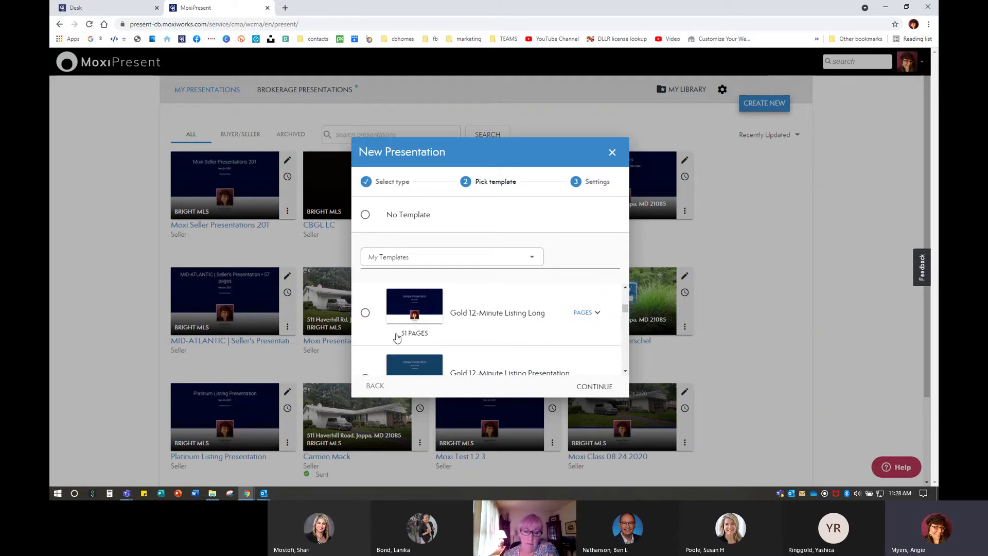
{"action": "left_click", "coordinate": [366, 312]}
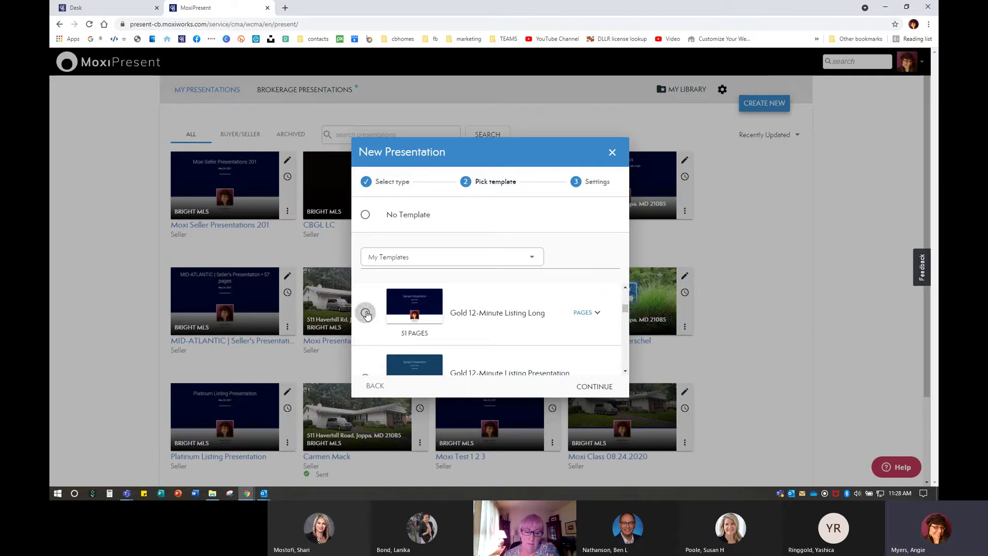
{"action": "left_click", "coordinate": [606, 382]}
{"action": "left_click", "coordinate": [452, 222]}
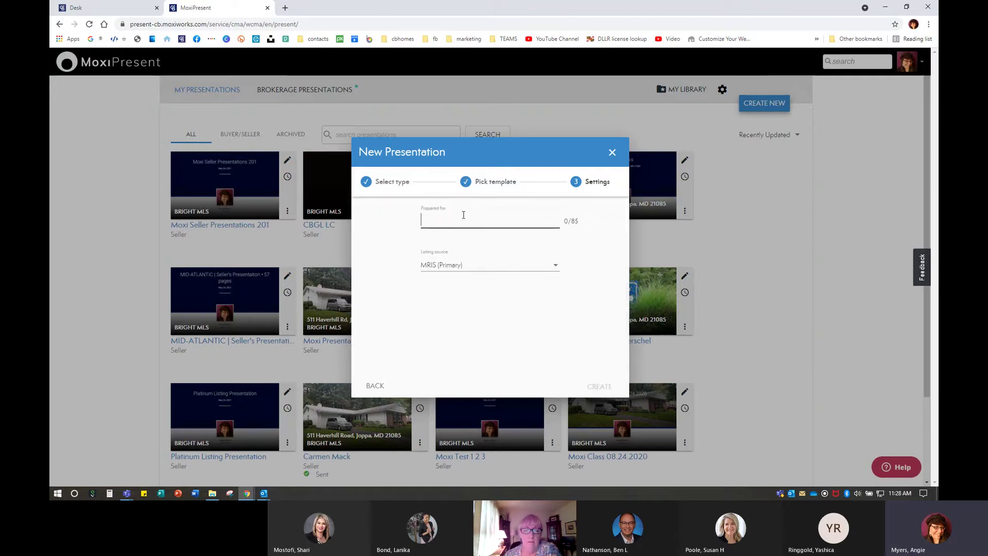
Enter 'Moxi Class' as Prepared for, choose BRIGHT MLS as listing source, and create it
{"action": "type", "text": "Moxi Class"}
{"action": "left_click", "coordinate": [437, 264]}
{"action": "left_click", "coordinate": [440, 287]}
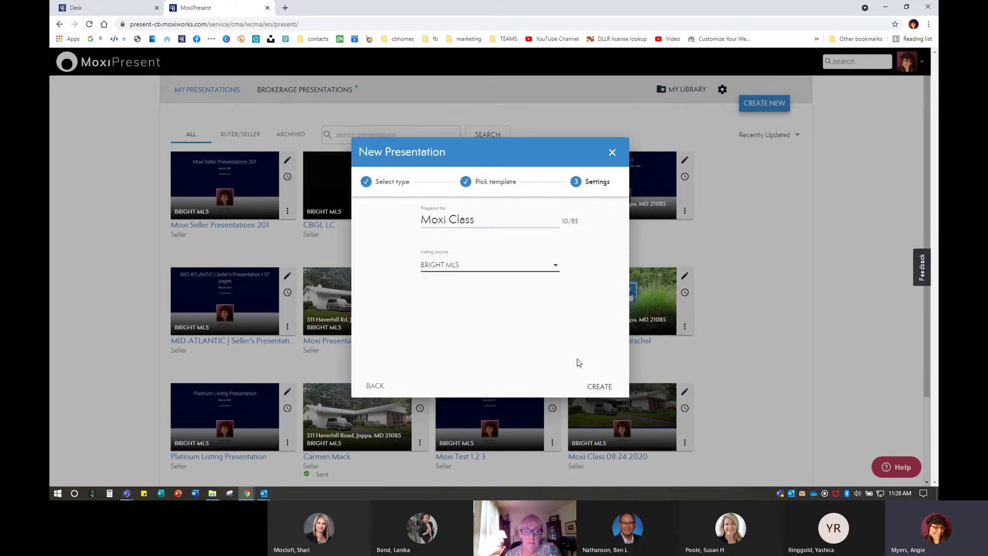
{"action": "left_click", "coordinate": [598, 386]}
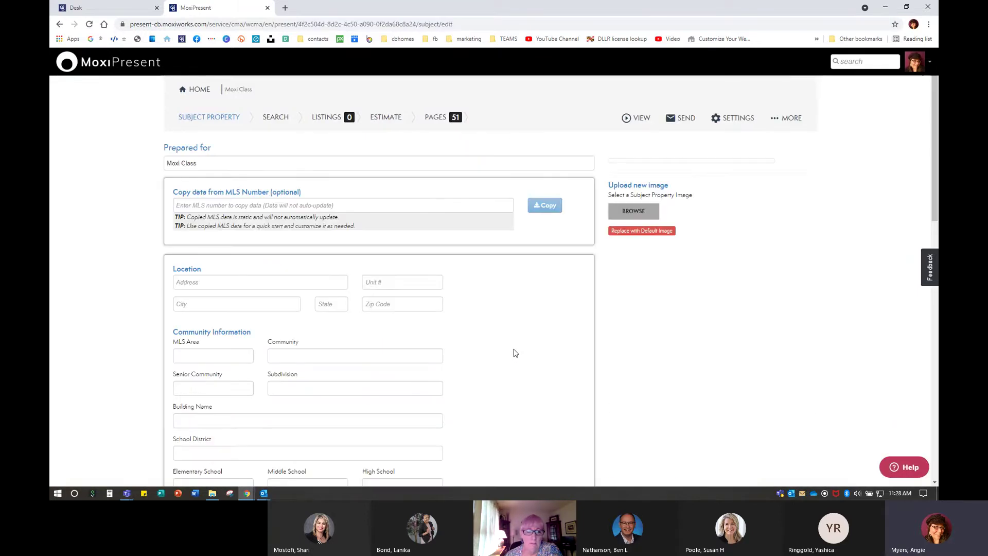
Open the Moxi Class presentation's Pages list and scroll down through its 51 pages
{"action": "left_click", "coordinate": [437, 118]}
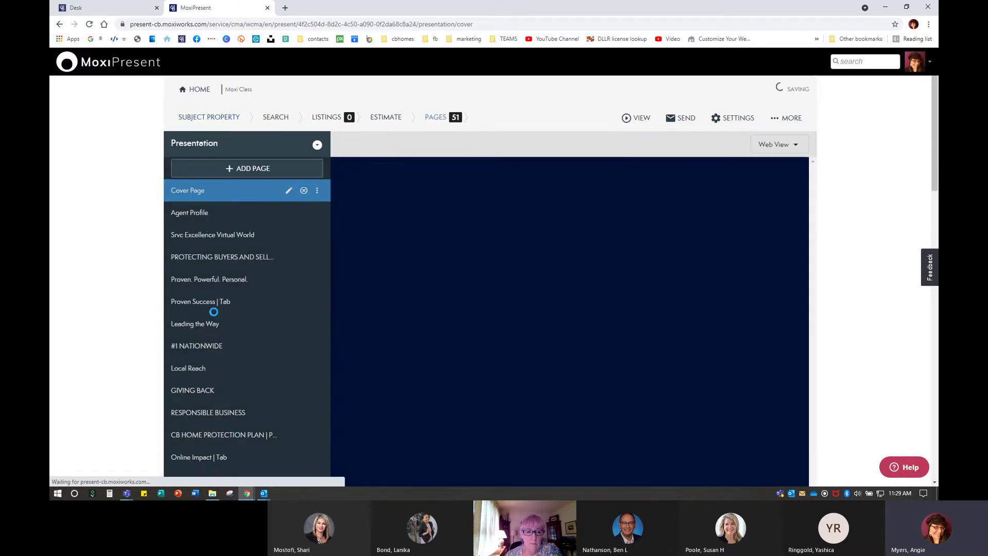
{"action": "scroll", "coordinate": [114, 275], "scroll_direction": "down", "scroll_amount": 3}
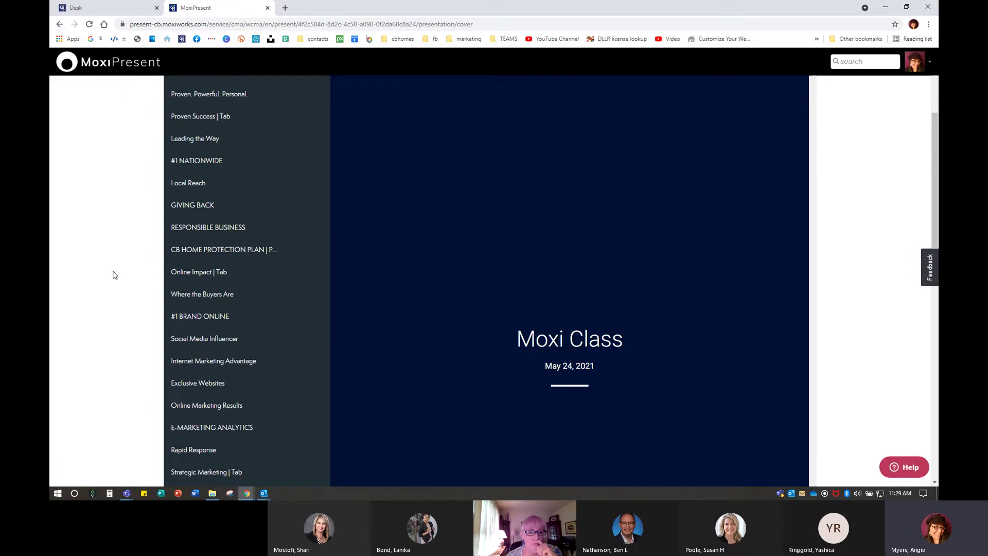
{"action": "scroll", "coordinate": [265, 278], "scroll_direction": "up", "scroll_amount": 3}
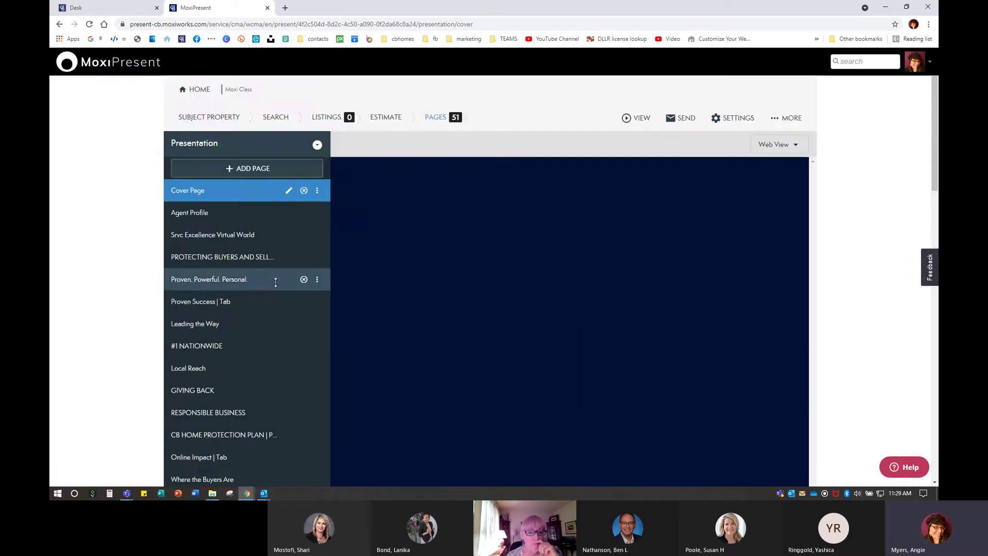
{"action": "left_click", "coordinate": [443, 118]}
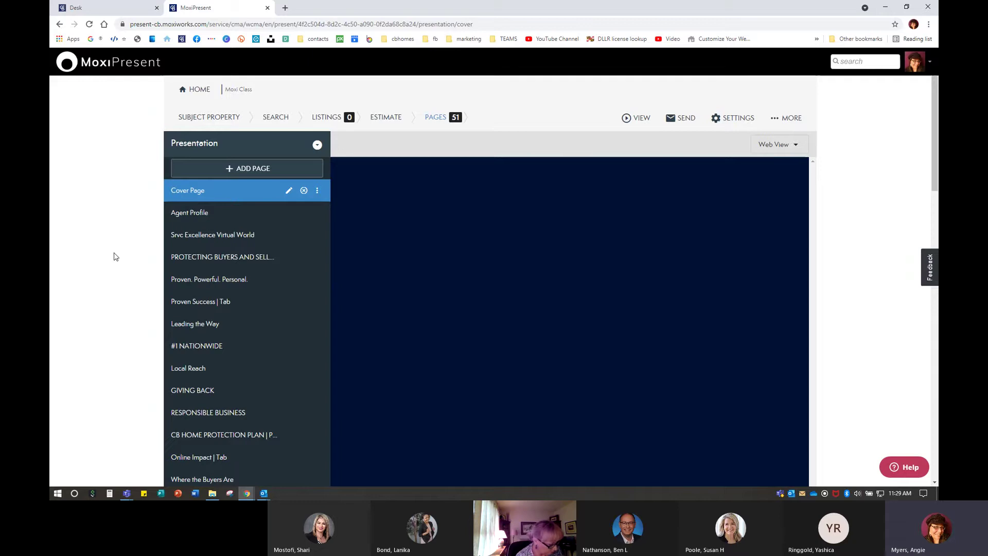
{"action": "scroll", "coordinate": [98, 350], "scroll_direction": "down", "scroll_amount": 15}
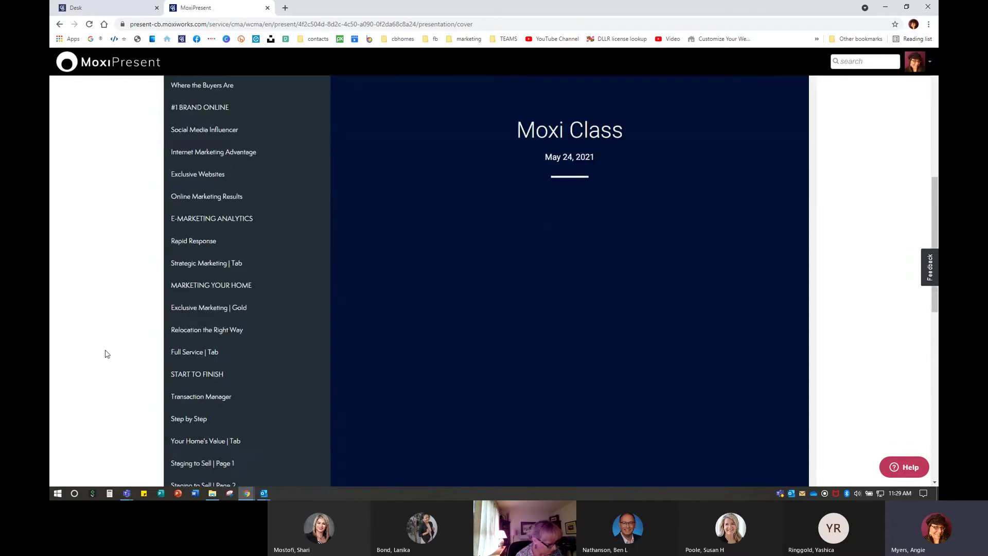
{"action": "scroll", "coordinate": [106, 353], "scroll_direction": "down", "scroll_amount": 3}
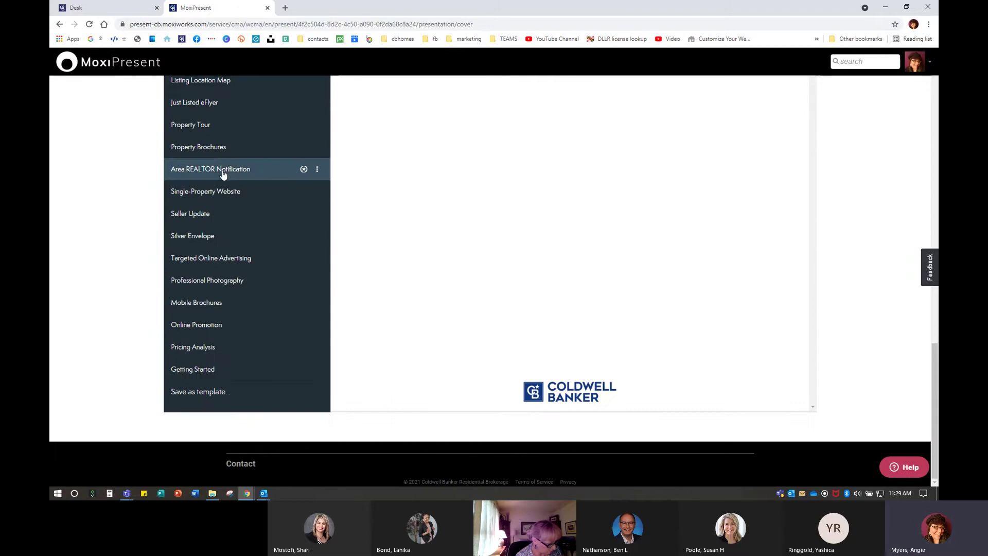
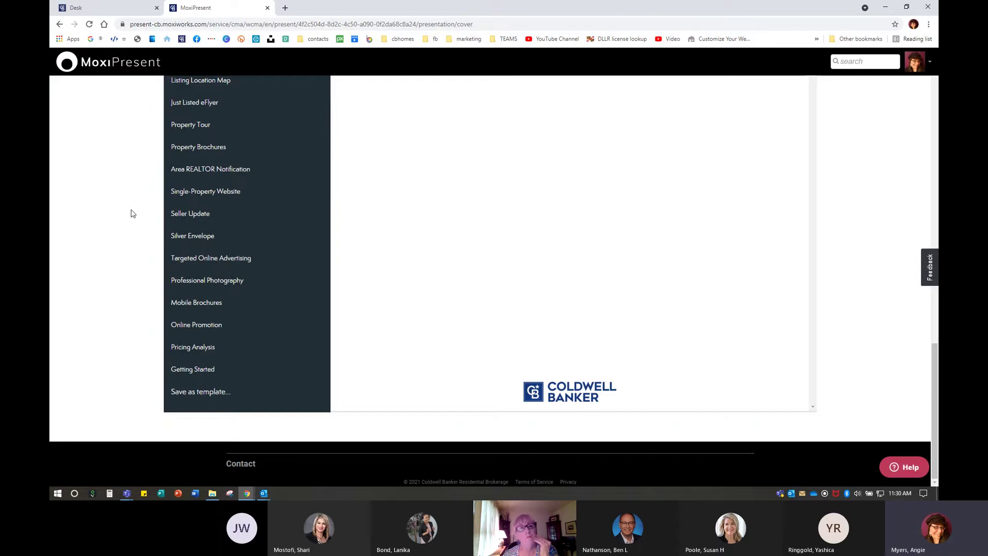
View the Single-Property Website page, then go back to the Desk apps dashboard
{"action": "left_click", "coordinate": [206, 195]}
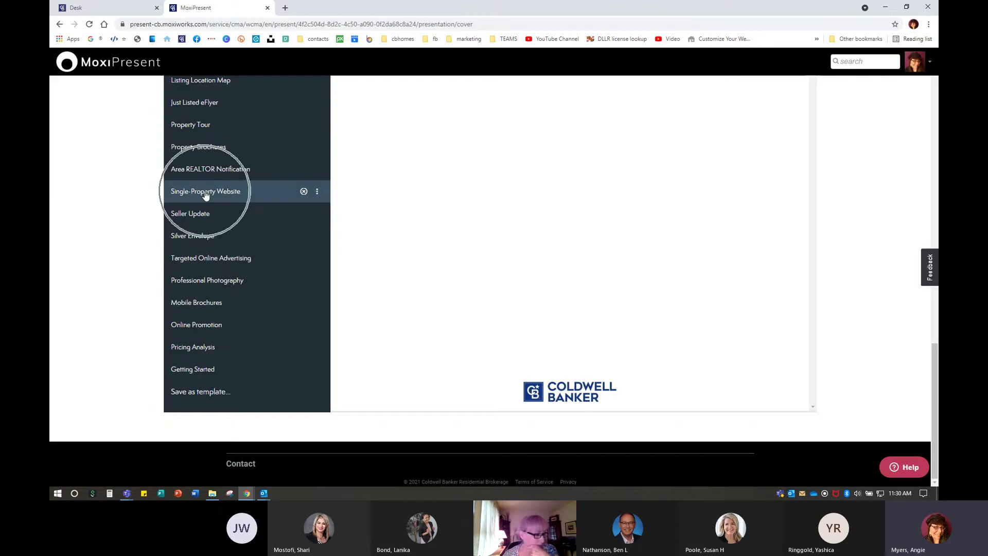
{"action": "left_click", "coordinate": [205, 195]}
{"action": "left_click", "coordinate": [206, 194]}
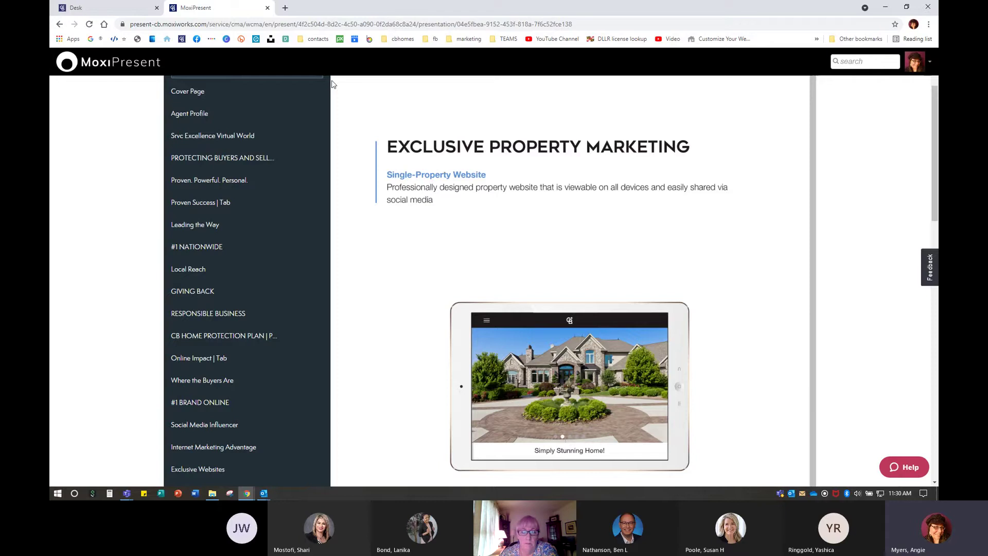
{"action": "left_click", "coordinate": [132, 14]}
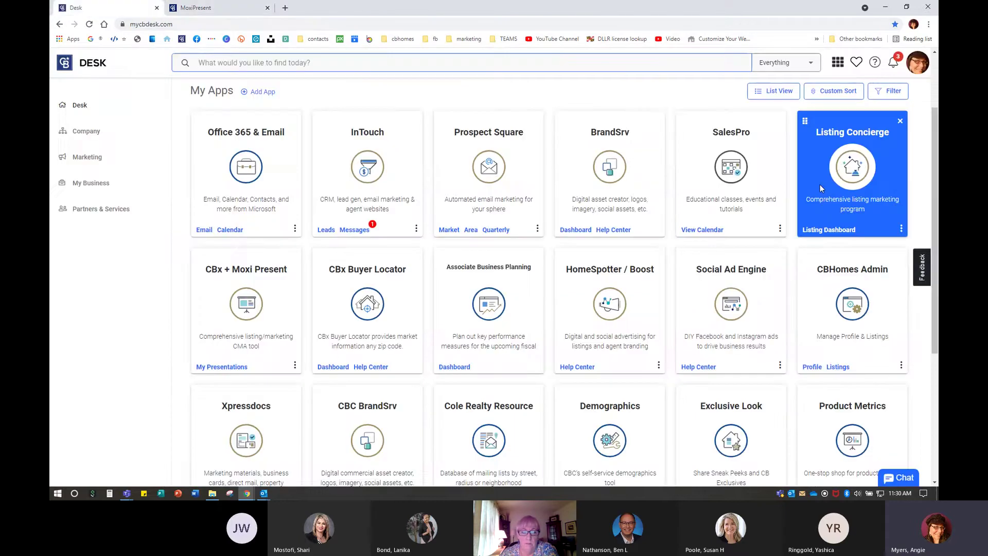
Open Listing Concierge, exit acting mode, and go to the On Behalf Of page
{"action": "left_click", "coordinate": [842, 168]}
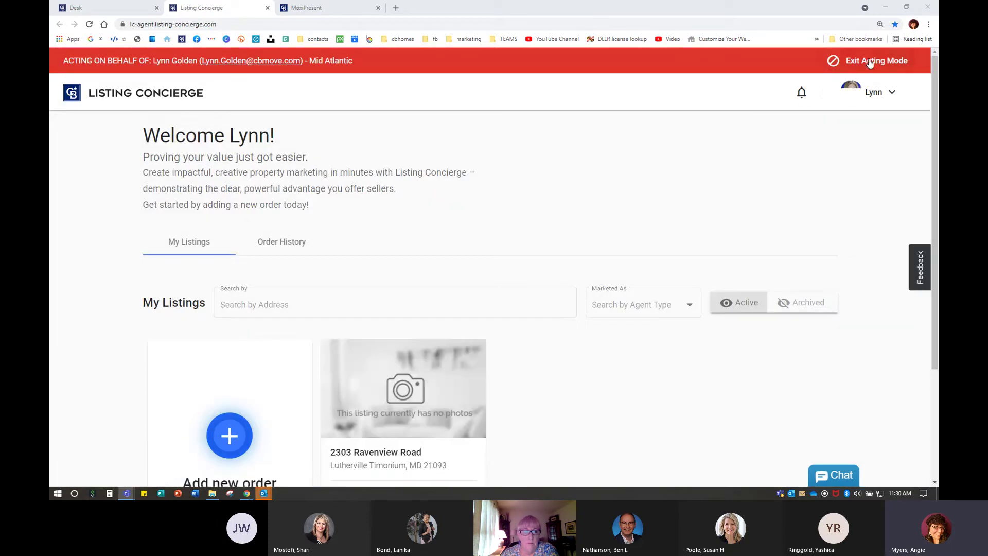
{"action": "left_click", "coordinate": [870, 63]}
{"action": "mouse_move", "coordinate": [865, 68]}
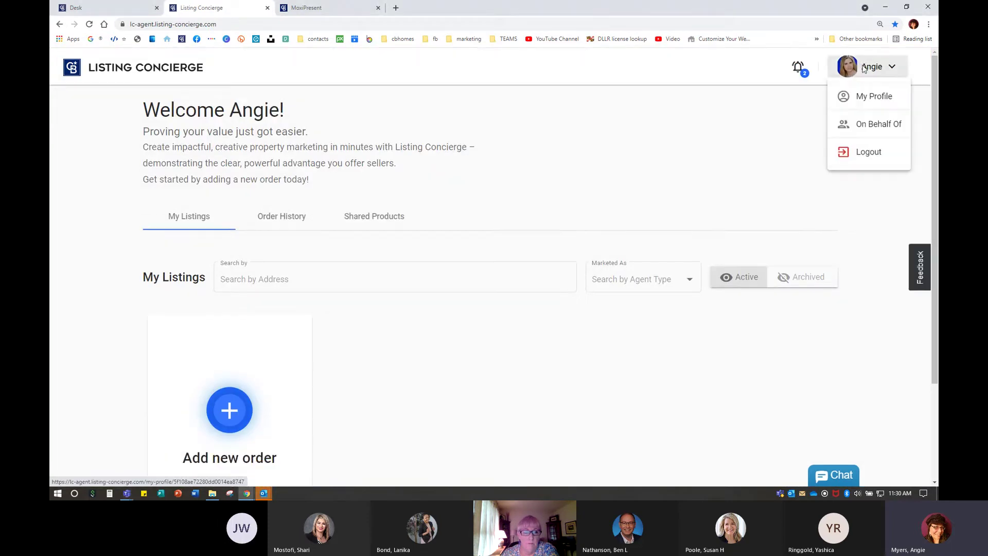
{"action": "left_click", "coordinate": [875, 124]}
Act on behalf of the searched agent and open the first listing's order
{"action": "left_click", "coordinate": [377, 238]}
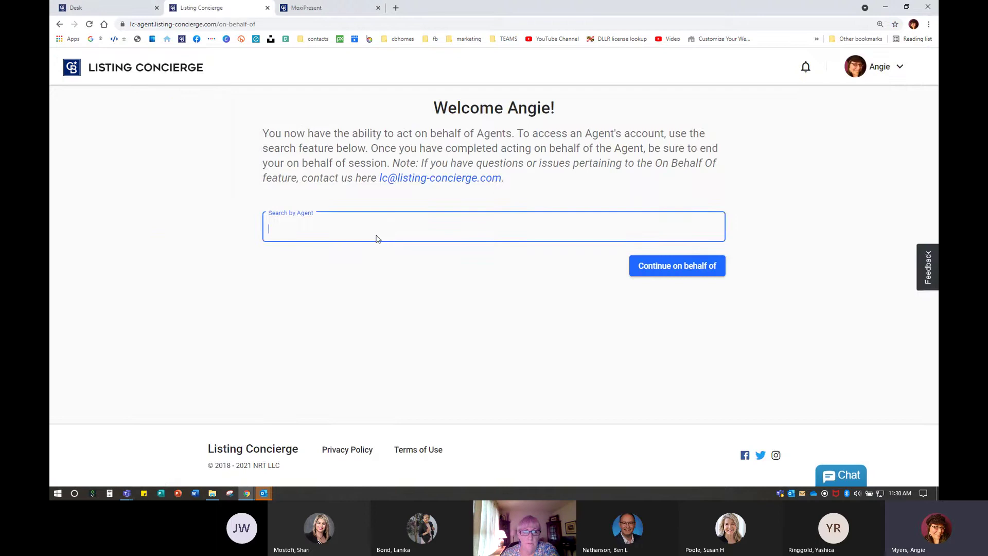
{"action": "type", "text": "alesia"}
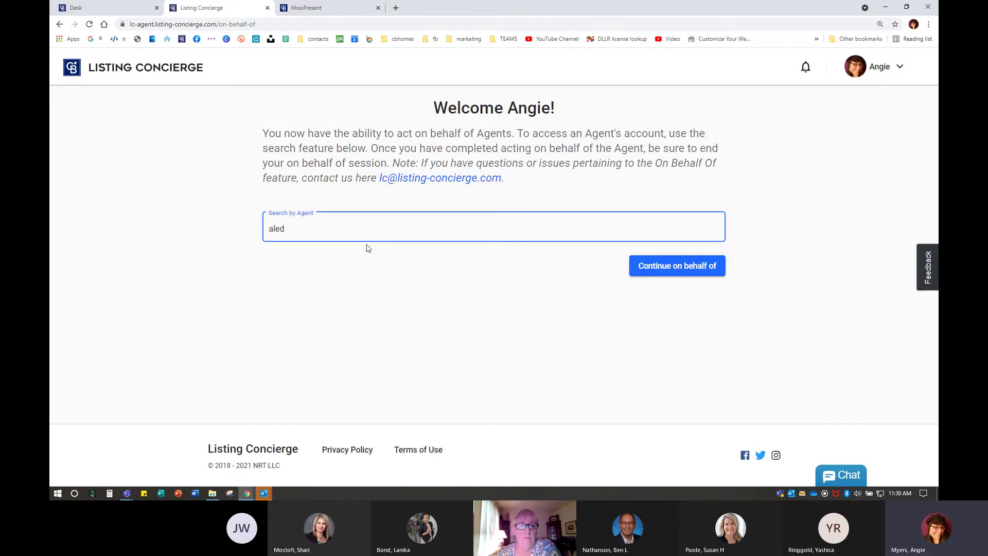
{"action": "left_click", "coordinate": [365, 261]}
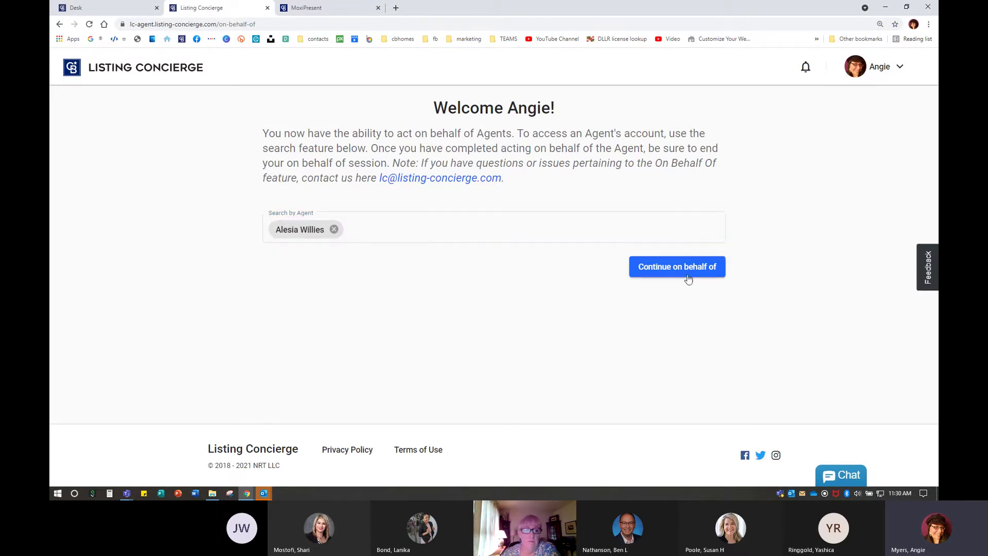
{"action": "left_click", "coordinate": [690, 274]}
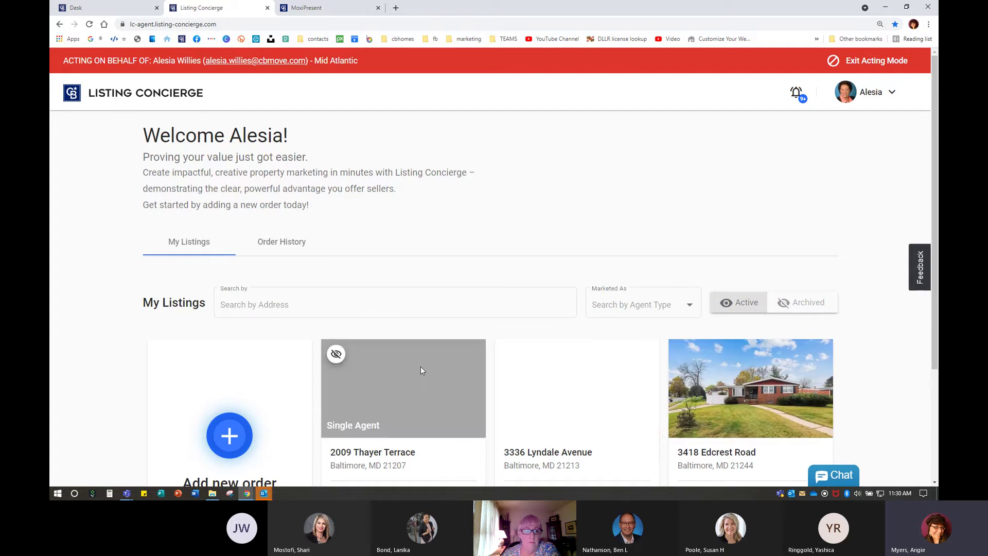
{"action": "scroll", "coordinate": [669, 334], "scroll_direction": "down", "scroll_amount": 3}
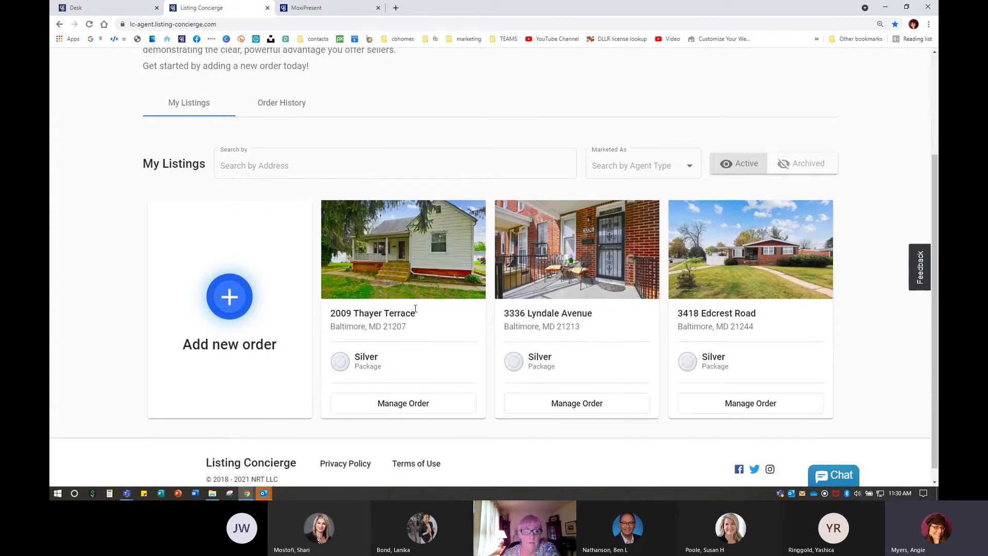
{"action": "left_click", "coordinate": [416, 403]}
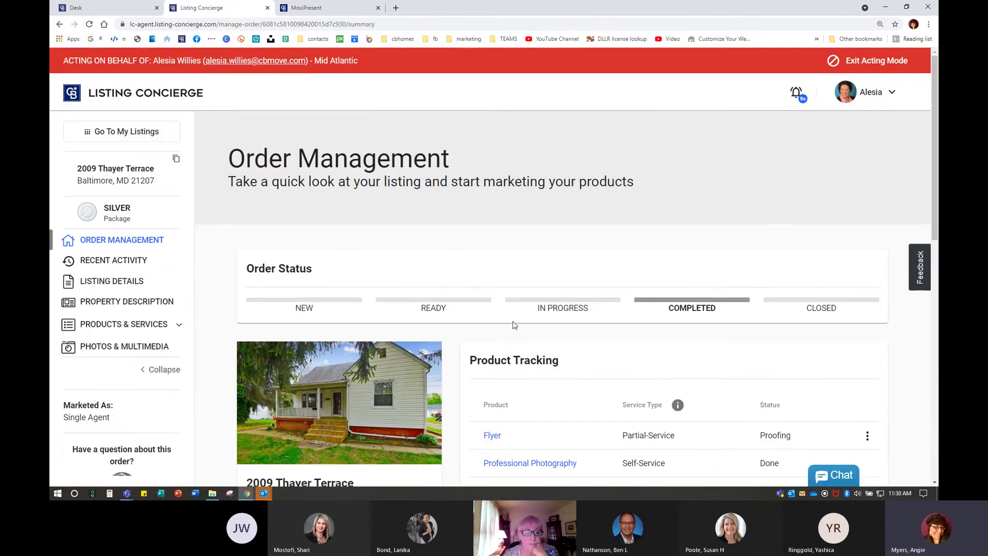
{"action": "scroll", "coordinate": [514, 325], "scroll_direction": "down", "scroll_amount": 5}
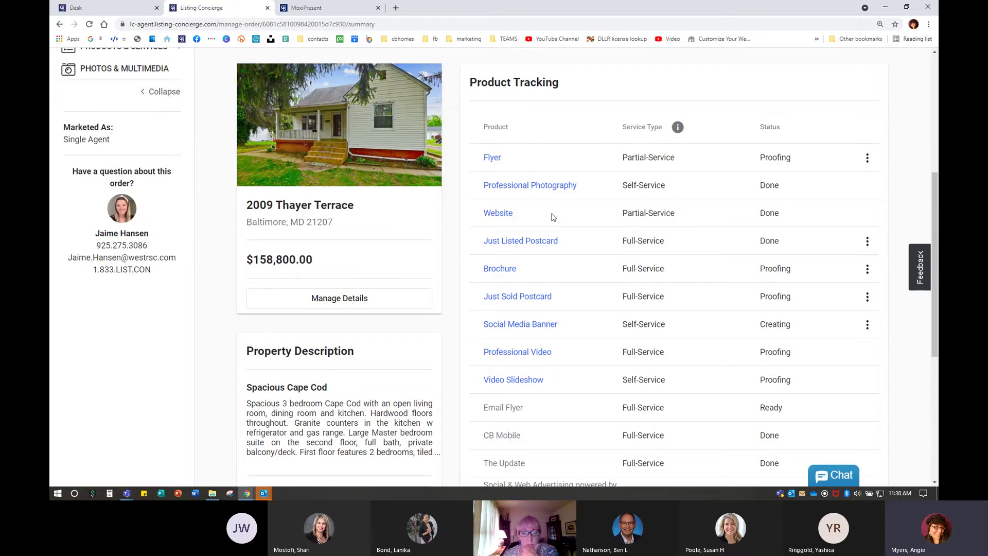
{"action": "scroll", "coordinate": [552, 219], "scroll_direction": "down", "scroll_amount": 1}
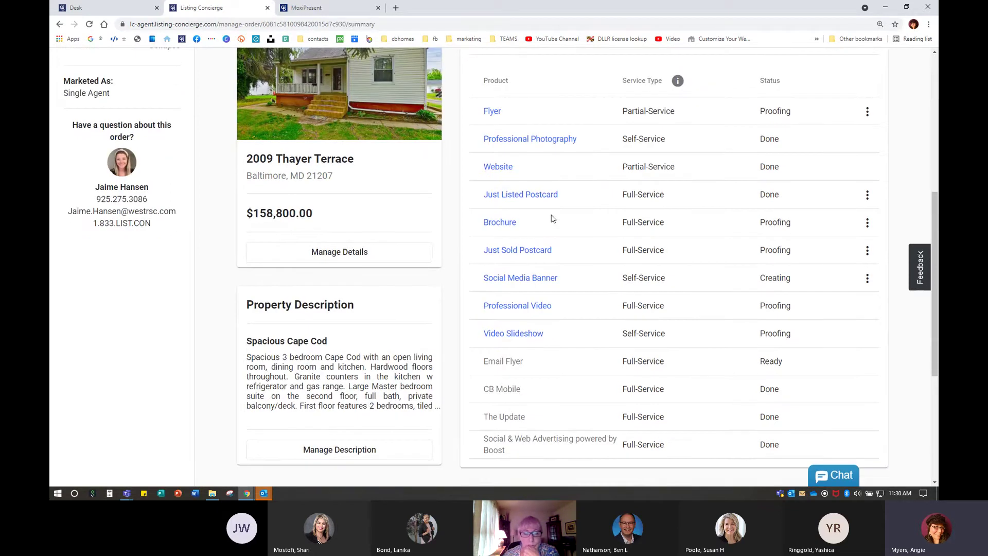
{"action": "left_click", "coordinate": [492, 169]}
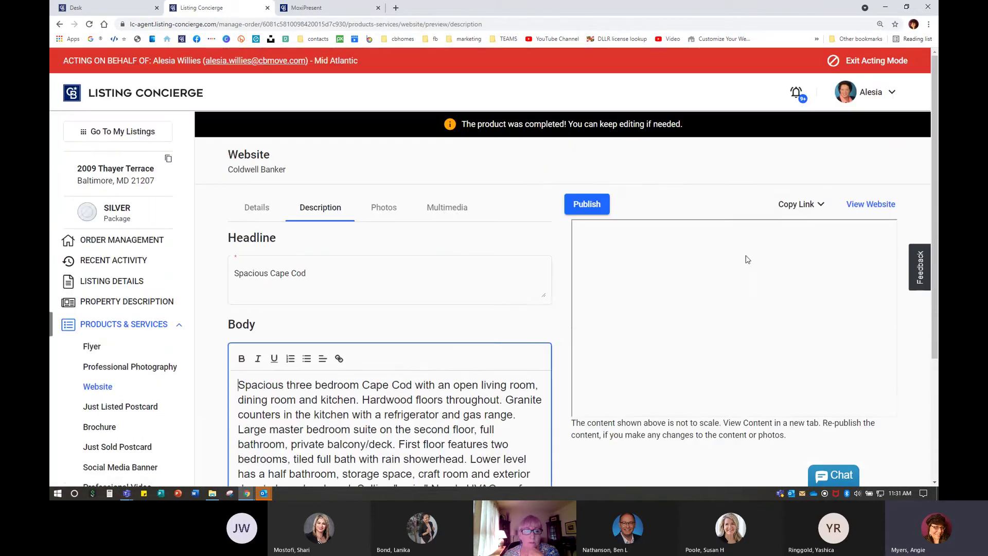
{"action": "left_click", "coordinate": [798, 205]}
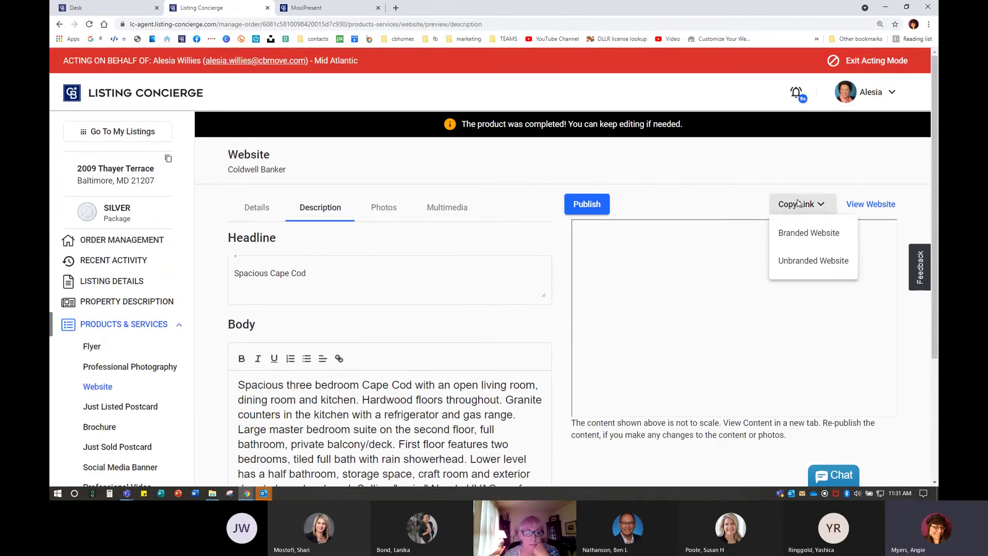
{"action": "left_click", "coordinate": [821, 237]}
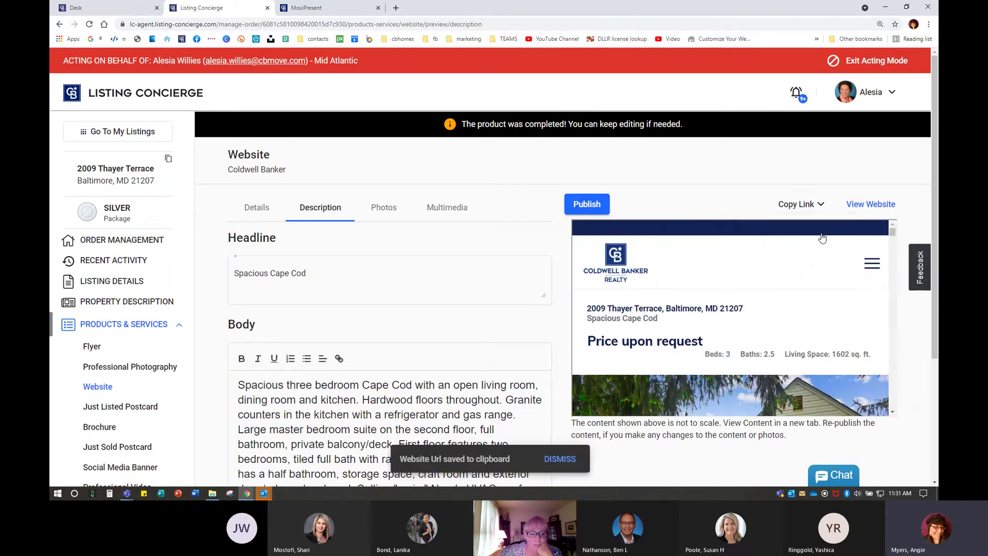
{"action": "left_click", "coordinate": [811, 204]}
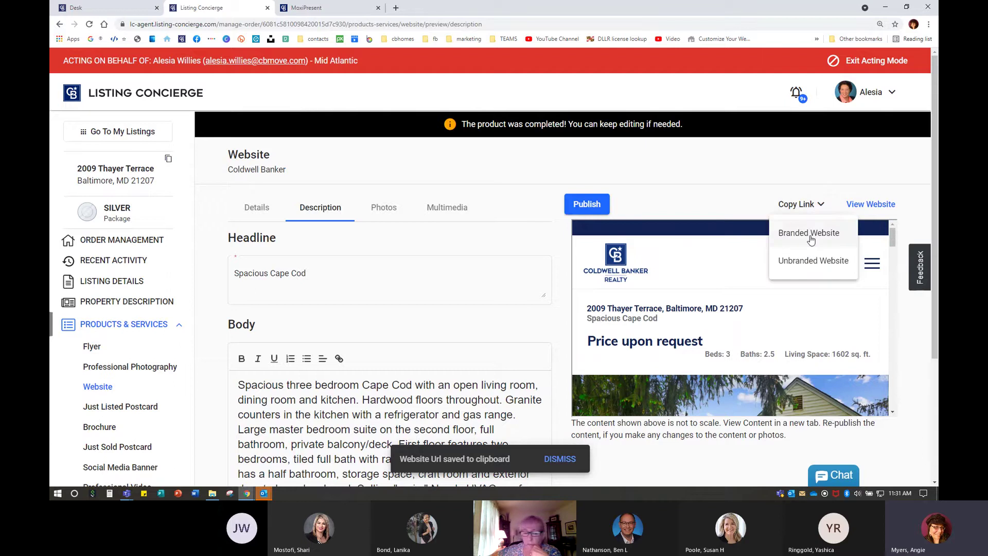
{"action": "left_click", "coordinate": [811, 238]}
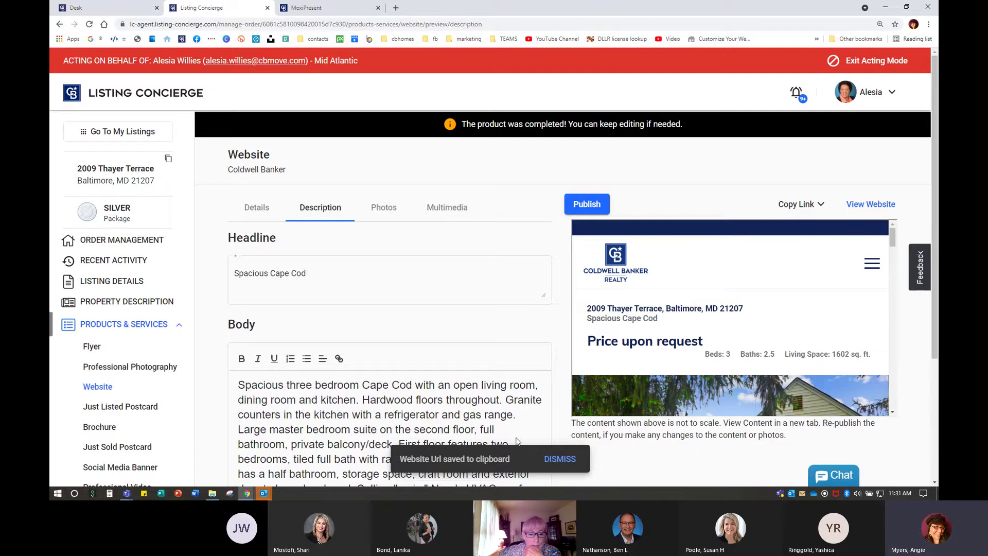
{"action": "left_click", "coordinate": [394, 9]}
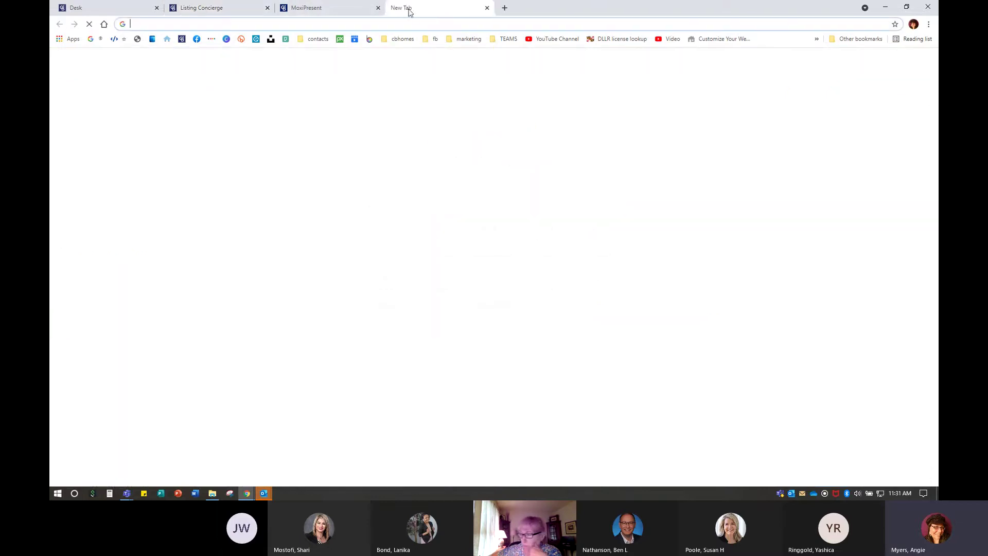
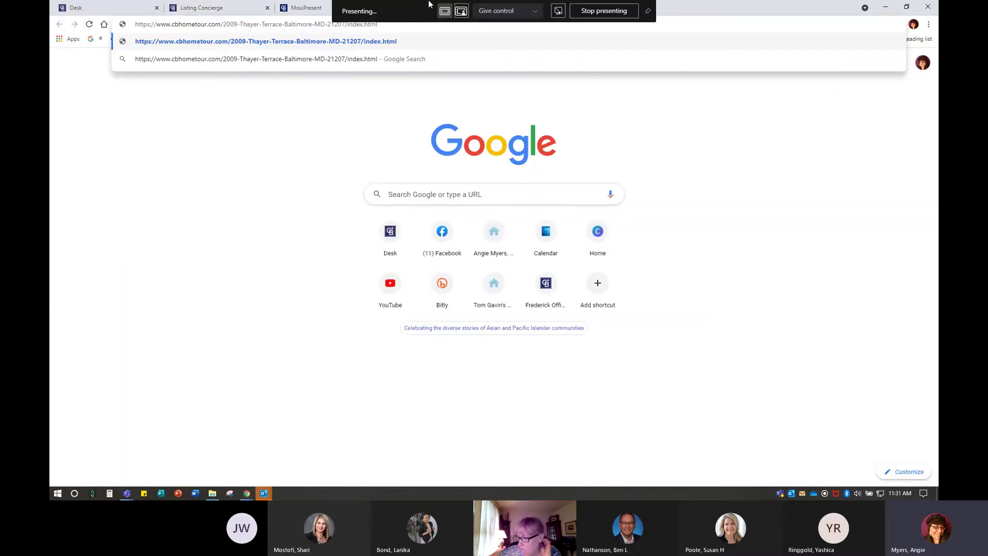
{"action": "key", "text": "Return"}
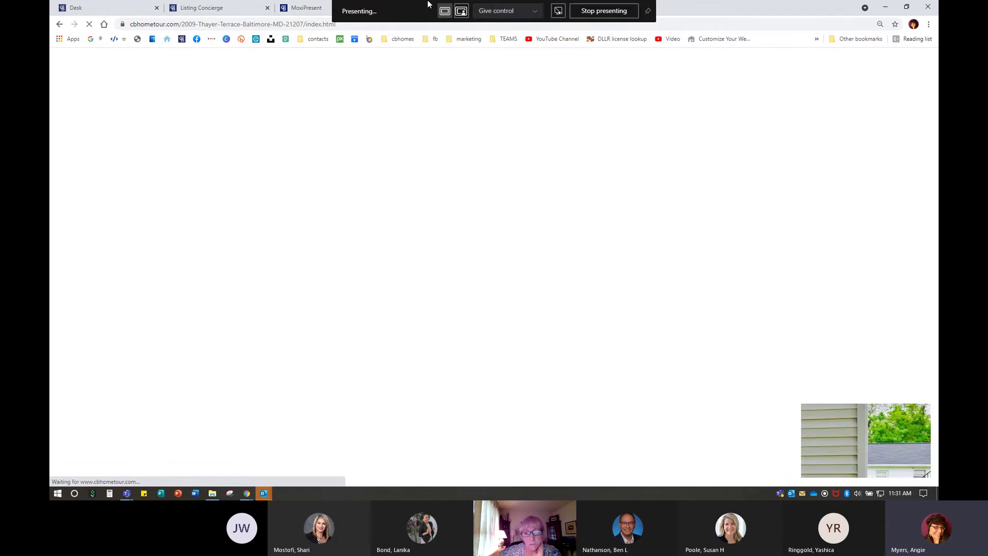
{"action": "scroll", "coordinate": [610, 236], "scroll_direction": "down", "scroll_amount": 10}
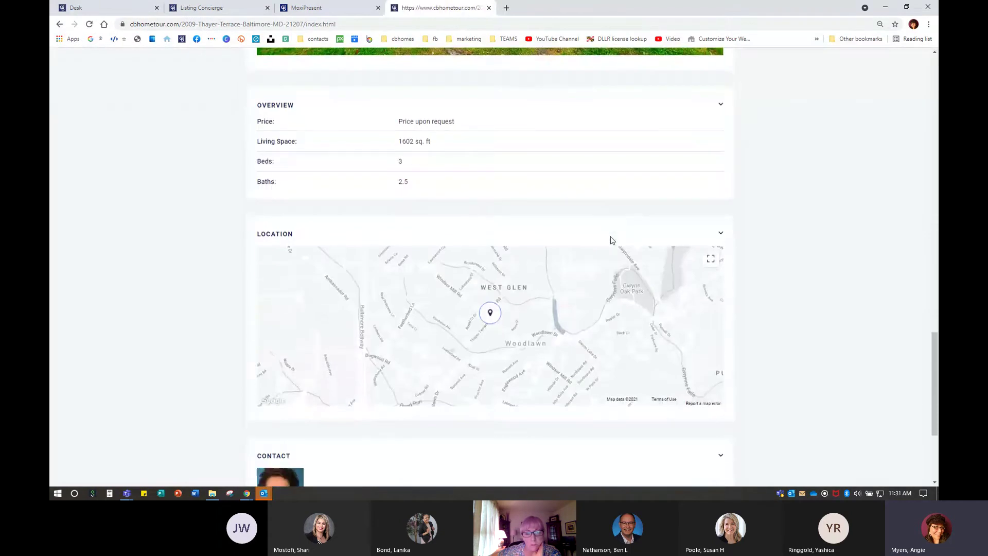
{"action": "scroll", "coordinate": [612, 240], "scroll_direction": "up", "scroll_amount": 15}
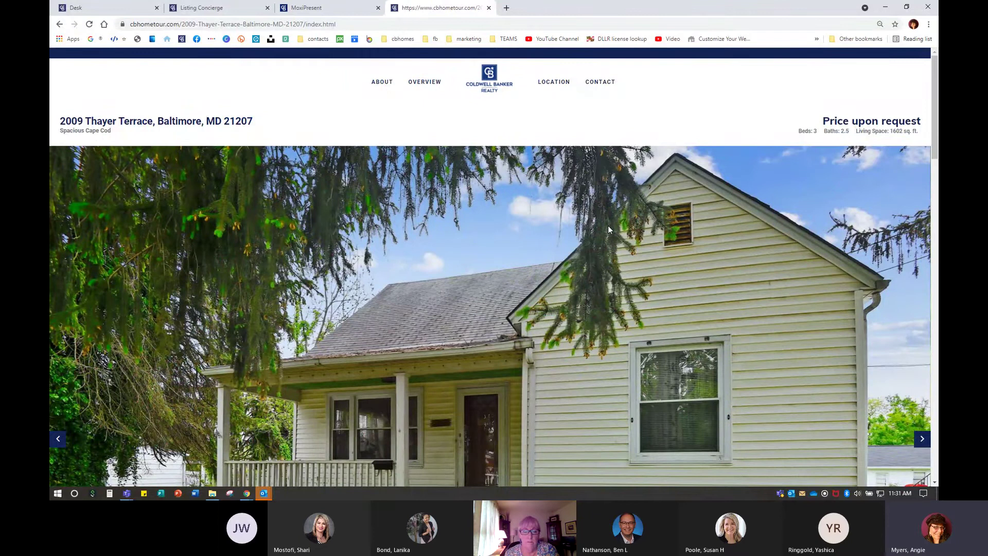
Back in the presentation, start a new page using Add Page > Create New > Build Page
{"action": "left_click", "coordinate": [319, 8]}
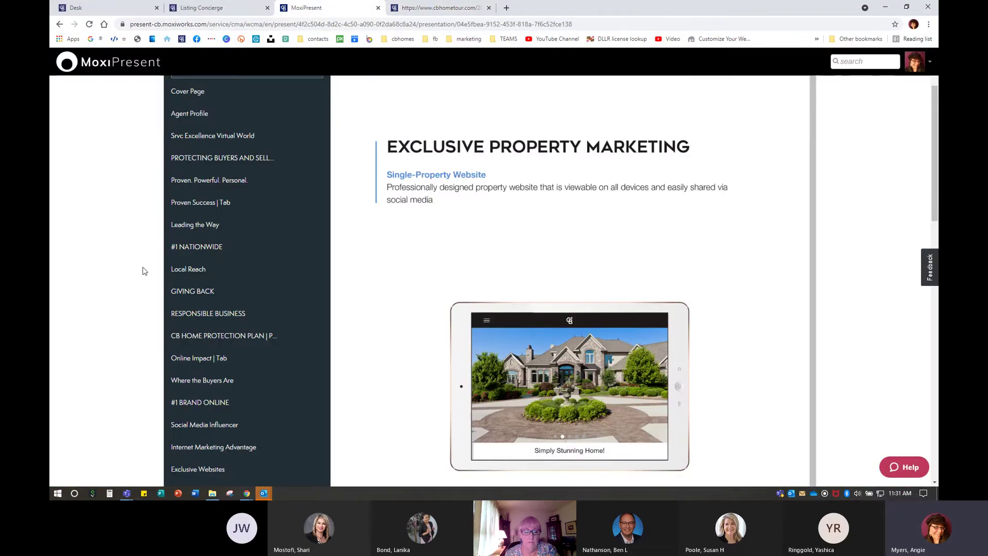
{"action": "scroll", "coordinate": [143, 272], "scroll_direction": "up", "scroll_amount": 2}
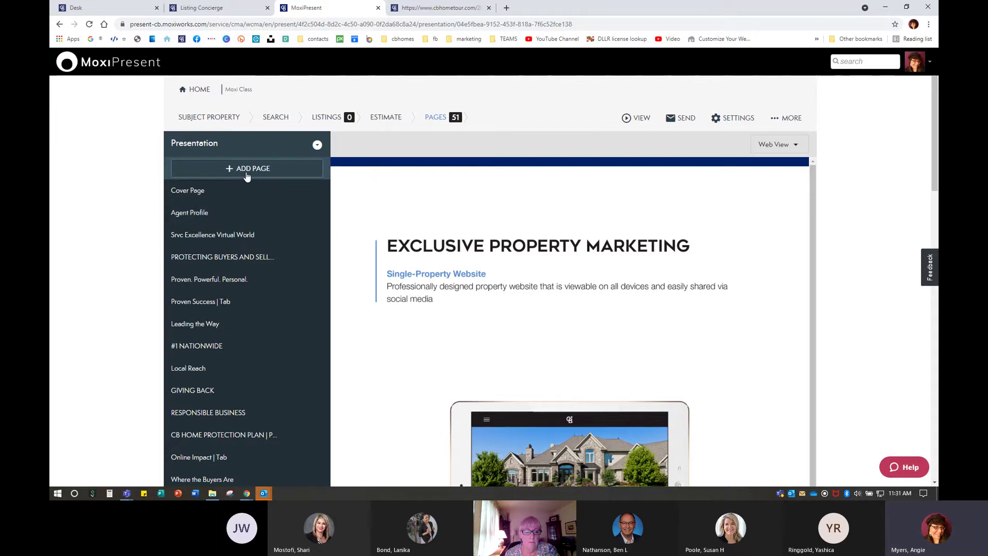
{"action": "left_click", "coordinate": [247, 175]}
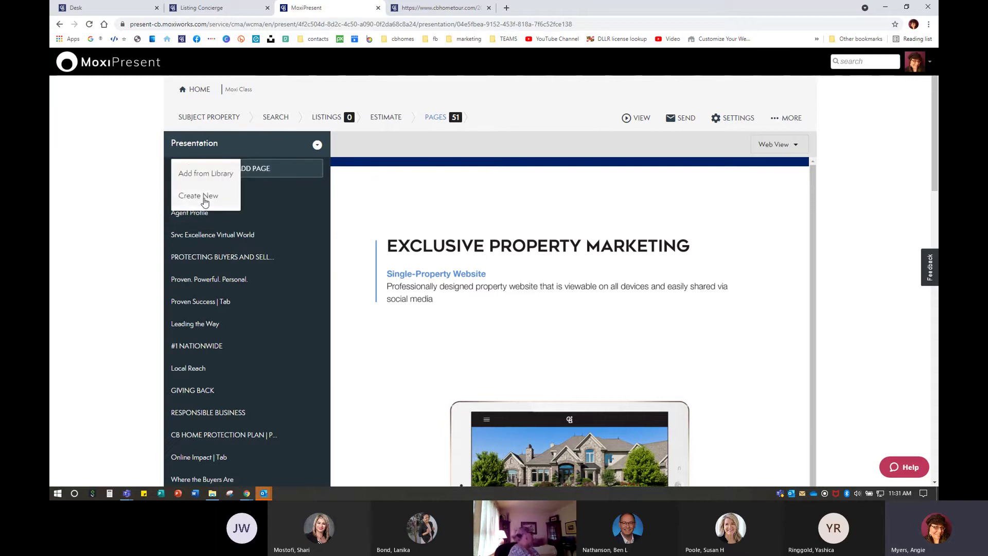
{"action": "left_click", "coordinate": [204, 196]}
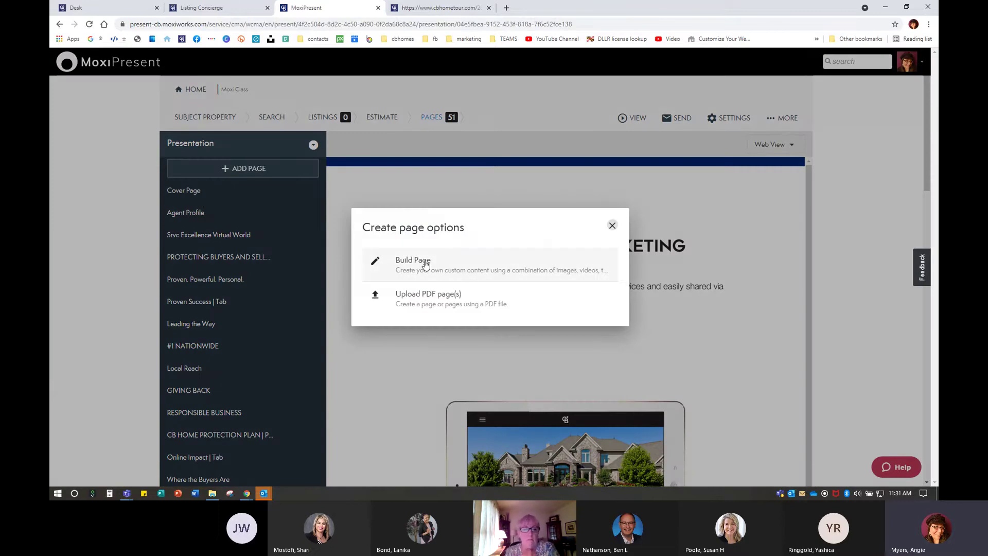
{"action": "left_click", "coordinate": [426, 263]}
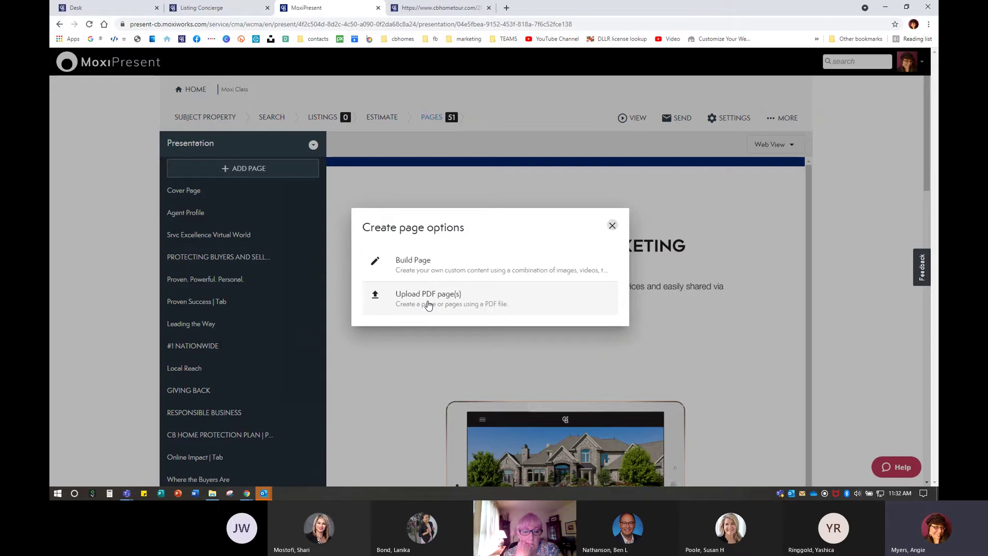
{"action": "left_click", "coordinate": [431, 265]}
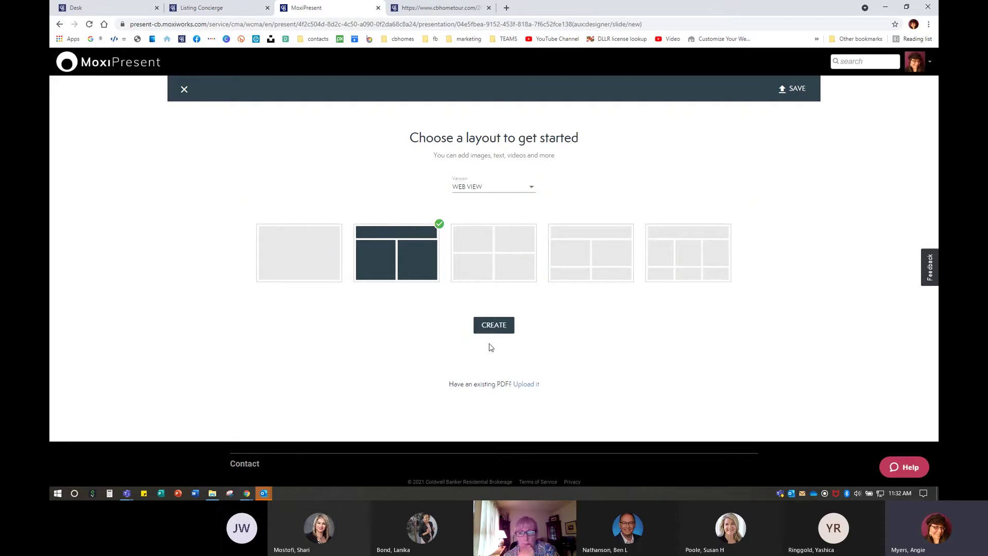
Create the two-column page and enter a bold heading 'Examples of Single Property Websites' on top
{"action": "left_click", "coordinate": [500, 327]}
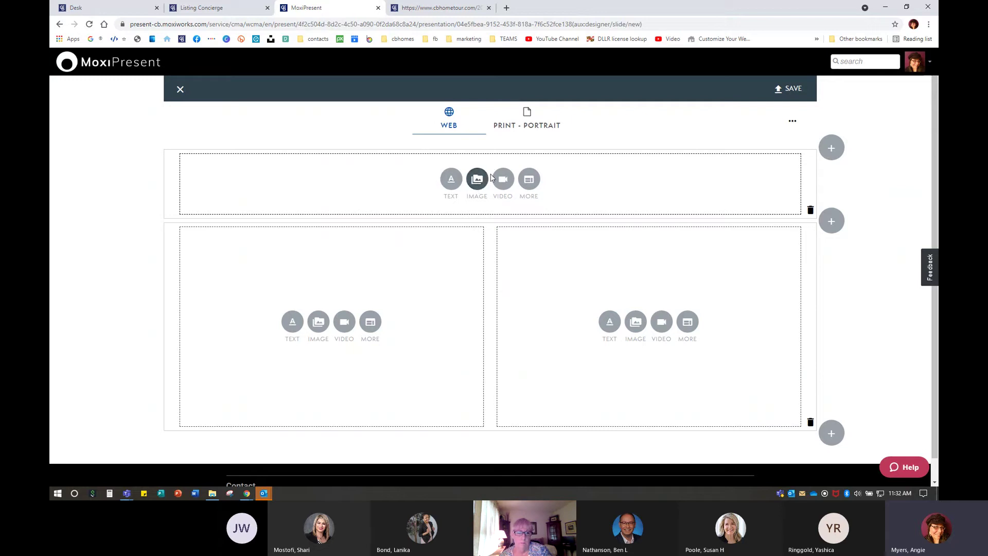
{"action": "left_click", "coordinate": [528, 179]}
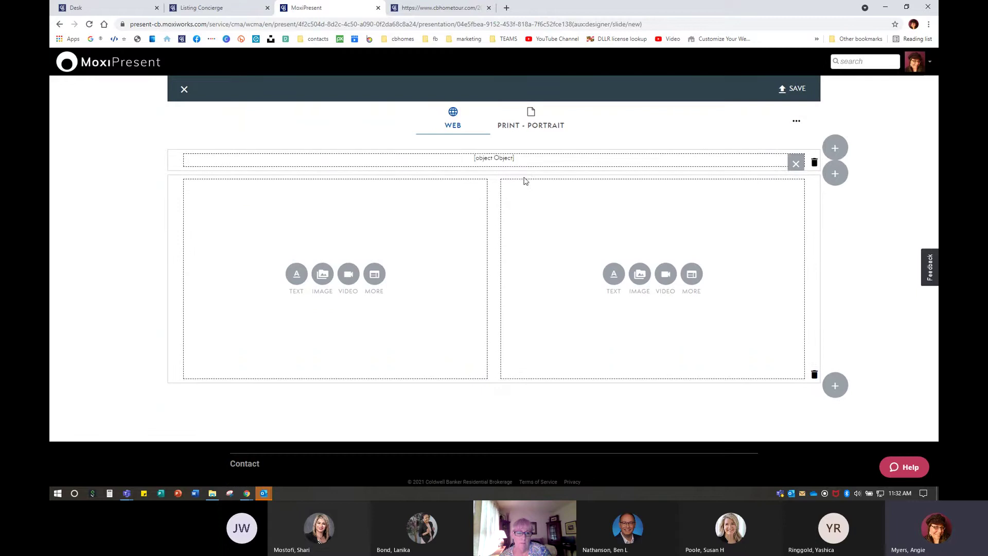
{"action": "left_click", "coordinate": [481, 161]}
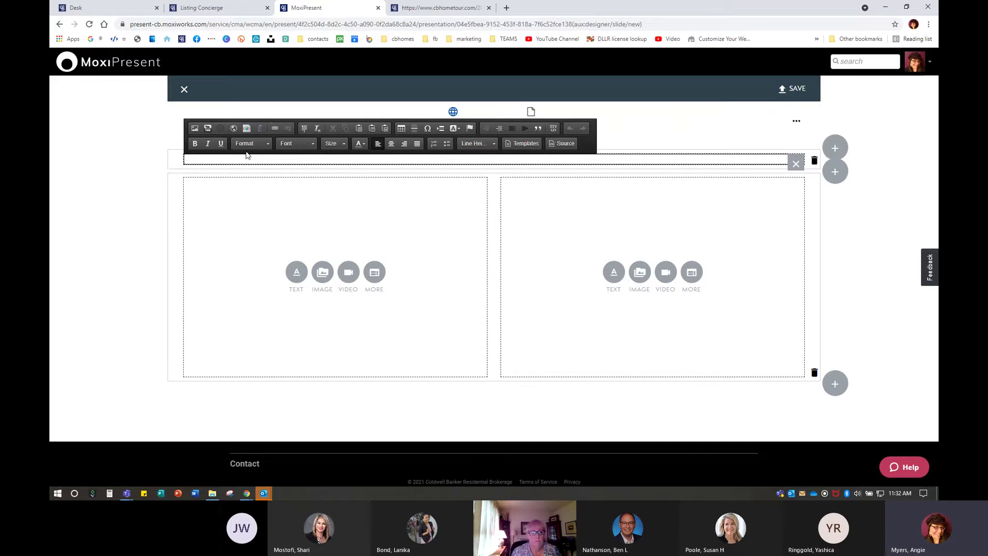
{"action": "left_click", "coordinate": [379, 144]}
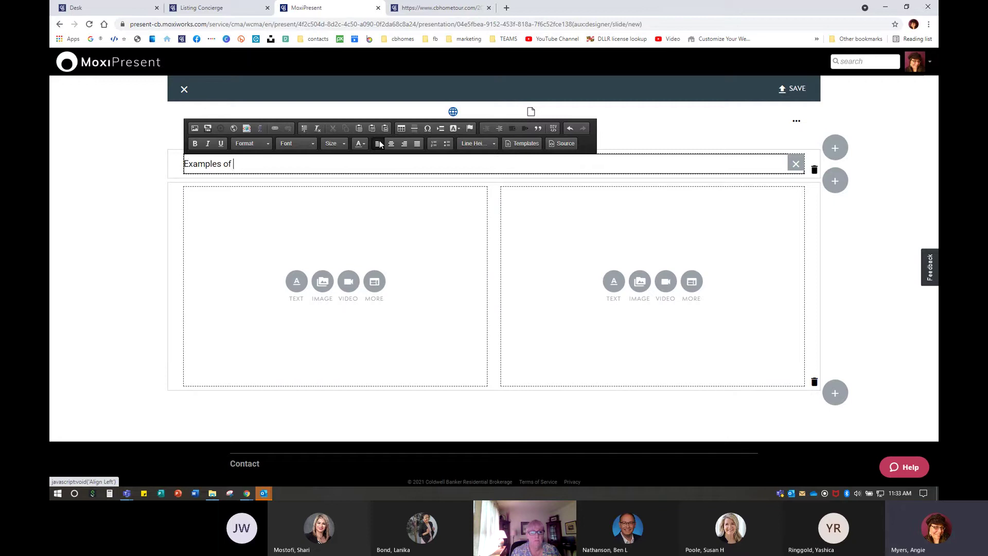
{"action": "type", "text": "Single Property Websites"}
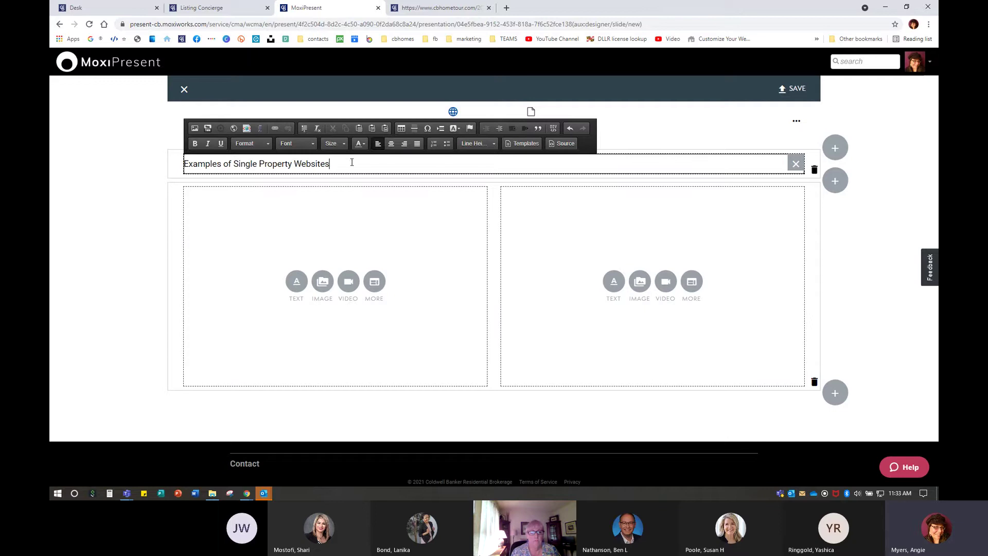
{"action": "left_click_drag", "start_coordinate": [338, 166], "coordinate": [148, 170]}
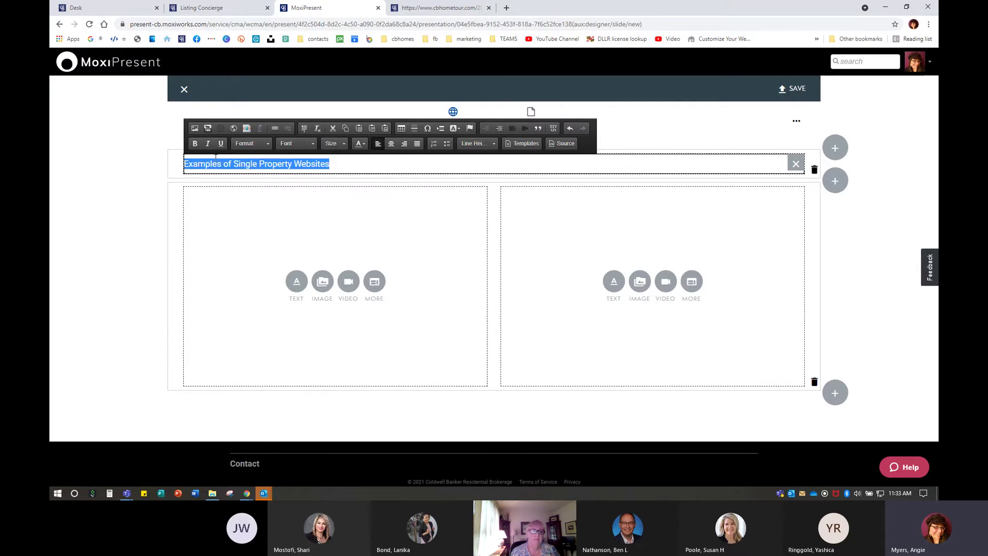
{"action": "left_click", "coordinate": [195, 145]}
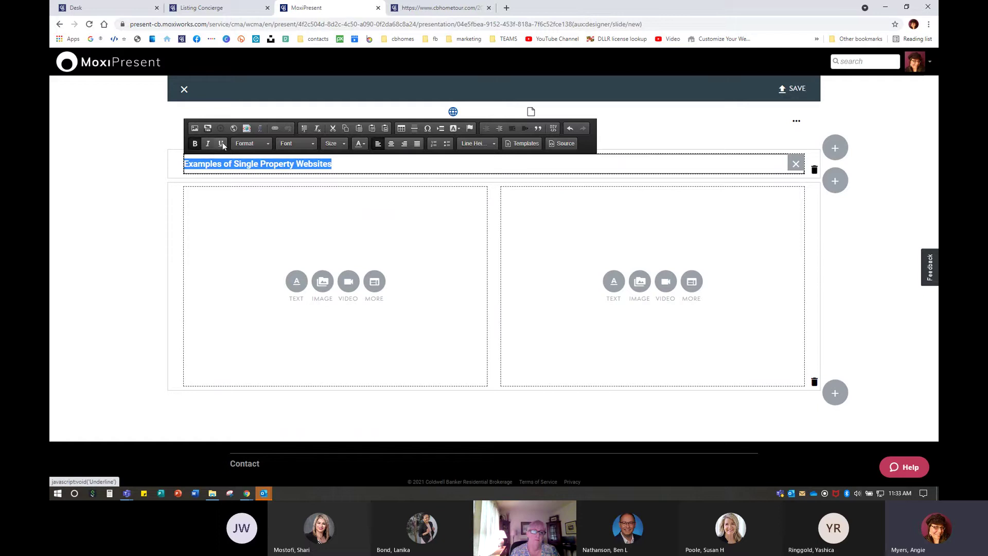
Format the heading as XL text in Arial and enlarge its font size
{"action": "left_click", "coordinate": [264, 144]}
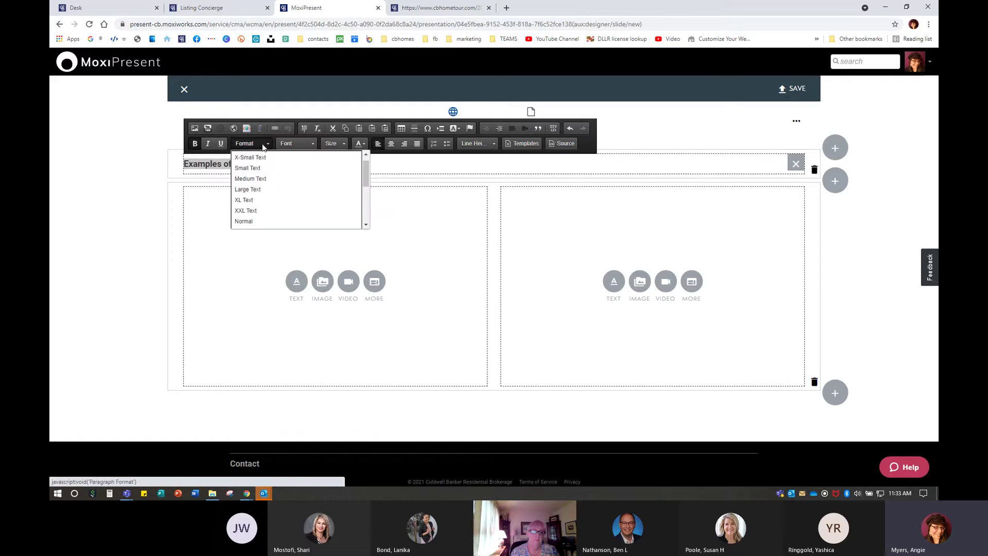
{"action": "left_click", "coordinate": [253, 200]}
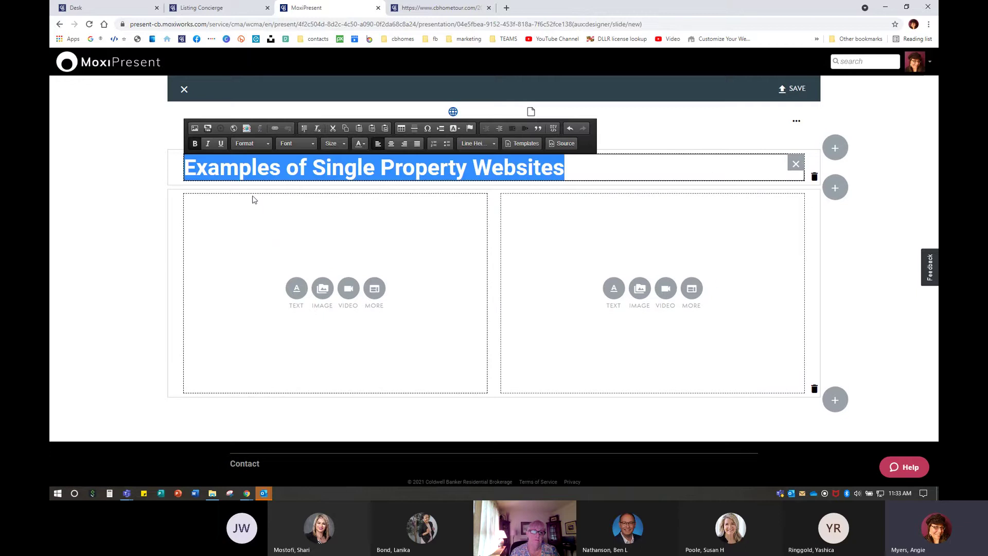
{"action": "left_click", "coordinate": [305, 147]}
{"action": "left_click", "coordinate": [306, 167]}
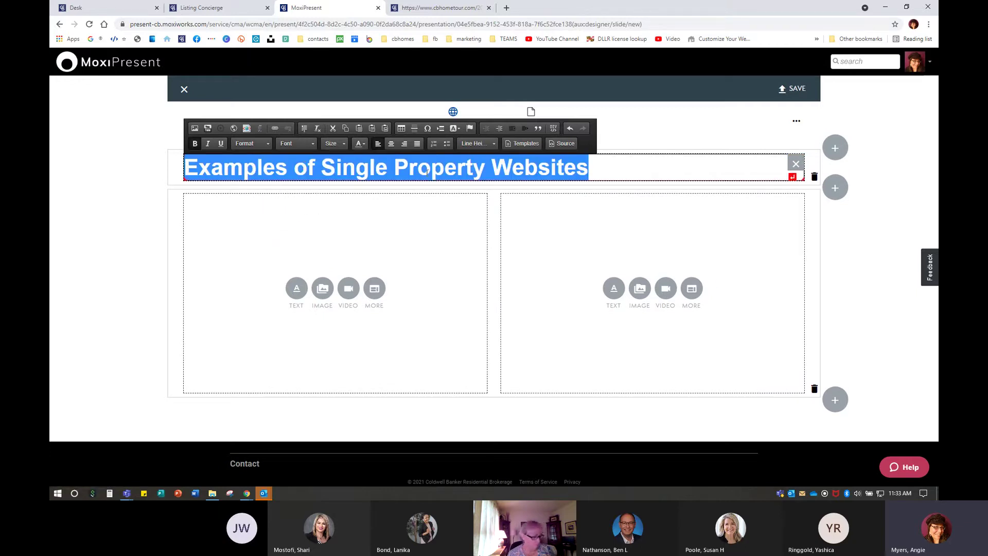
{"action": "left_click", "coordinate": [332, 145]}
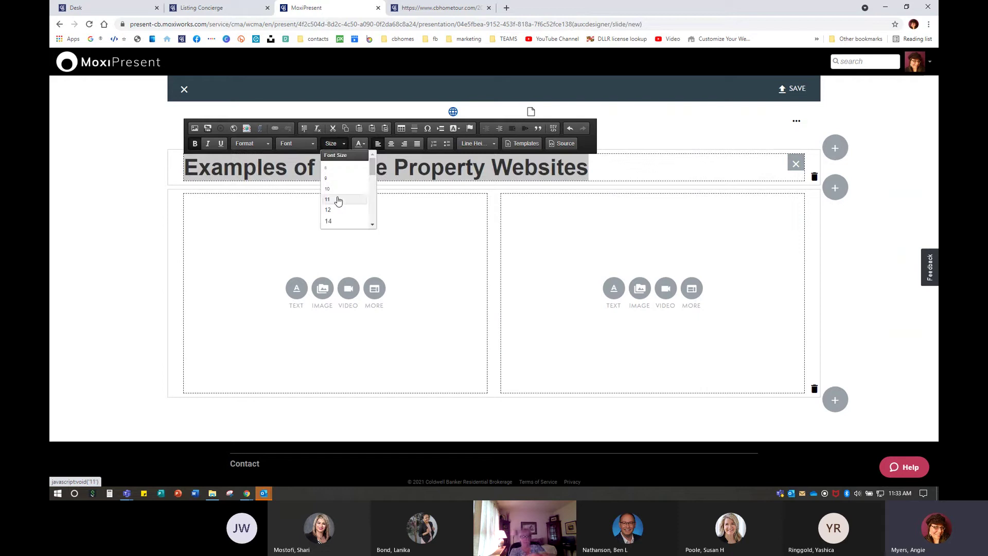
{"action": "left_click", "coordinate": [338, 201]}
{"action": "left_click", "coordinate": [333, 145]}
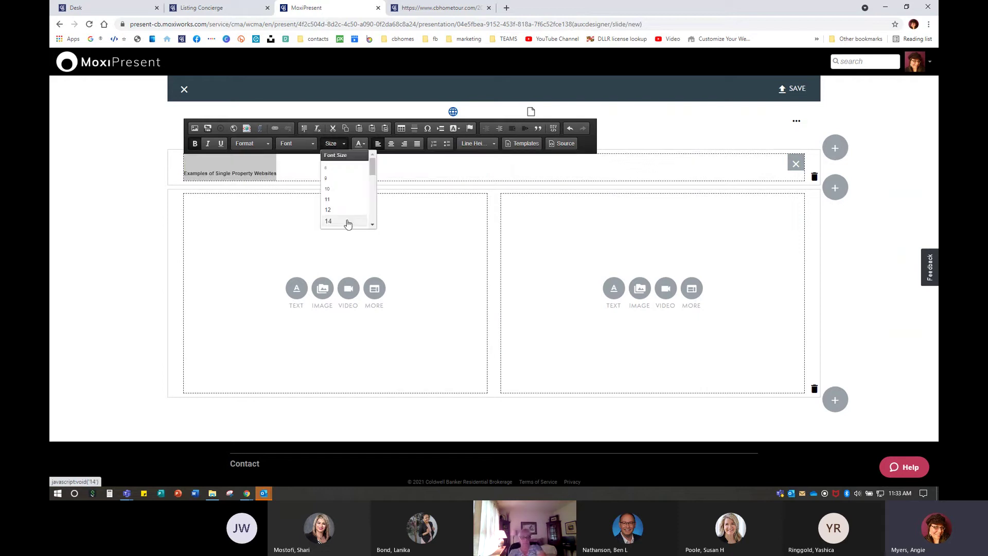
{"action": "left_click", "coordinate": [347, 224]}
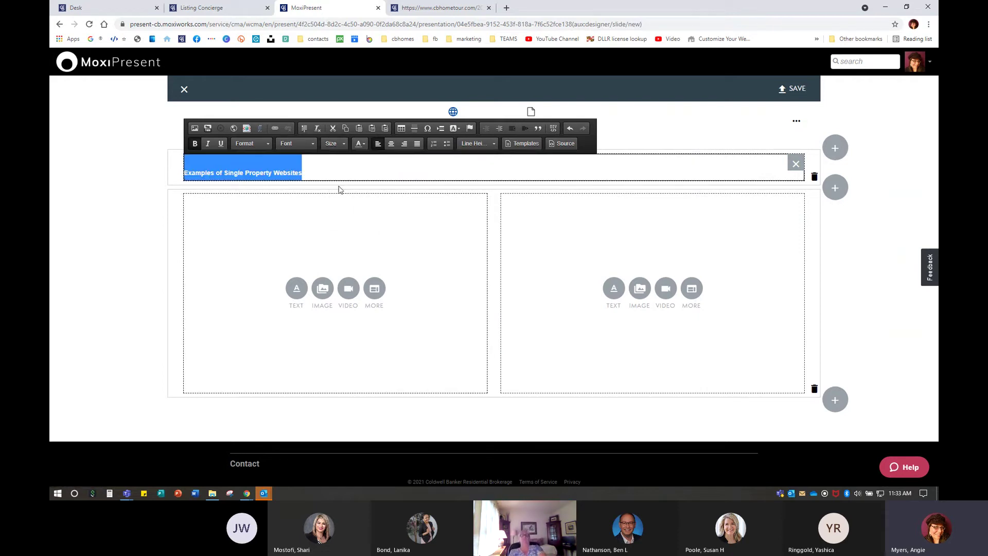
{"action": "left_click", "coordinate": [333, 145]}
{"action": "left_click", "coordinate": [338, 185]}
{"action": "left_click", "coordinate": [375, 167]}
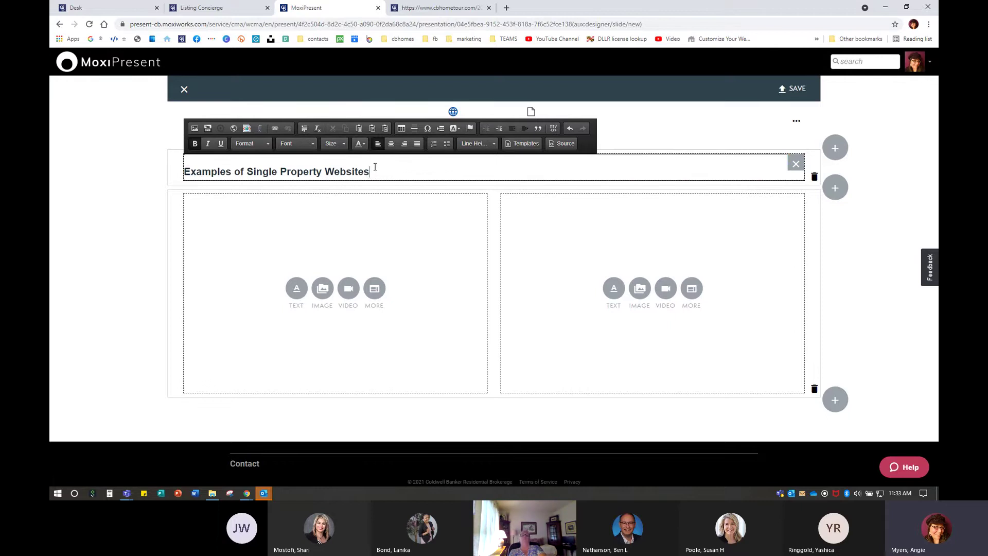
Colour the heading navy and center it
{"action": "left_click", "coordinate": [360, 144]}
{"action": "left_click", "coordinate": [400, 166]}
{"action": "left_click", "coordinate": [391, 144]}
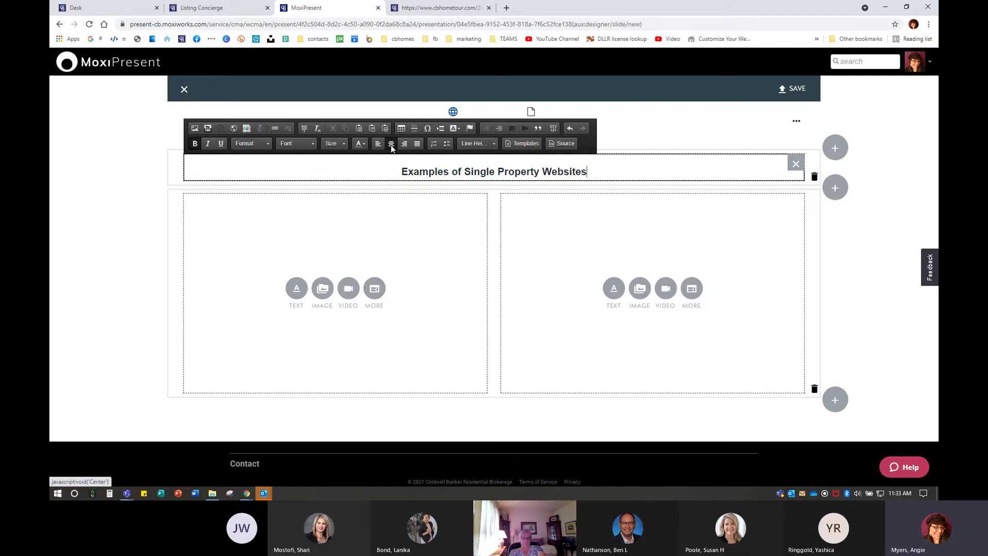
{"action": "left_click", "coordinate": [392, 145]}
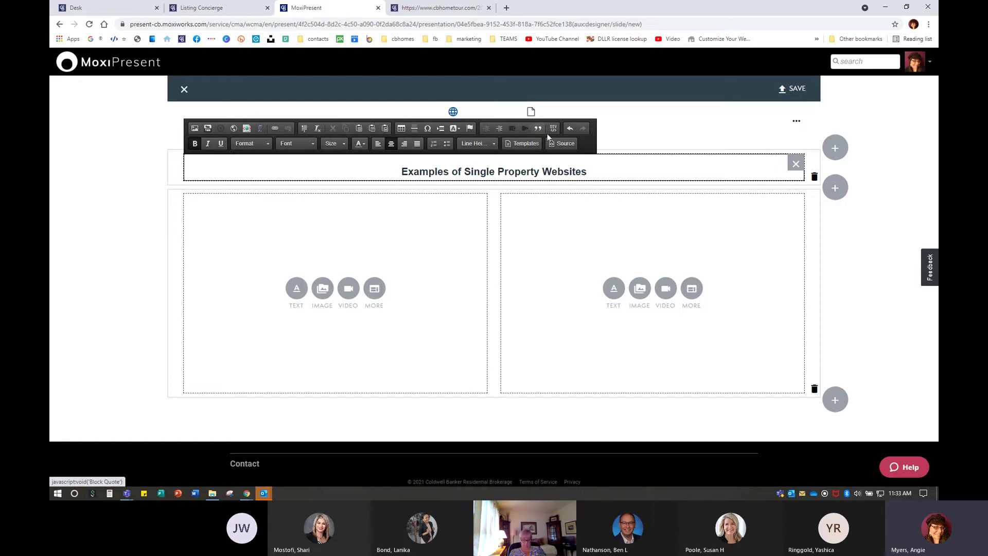
Apply a bigger paragraph format to the whole heading and finish editing the block
{"action": "left_click_drag", "start_coordinate": [612, 174], "coordinate": [371, 165]}
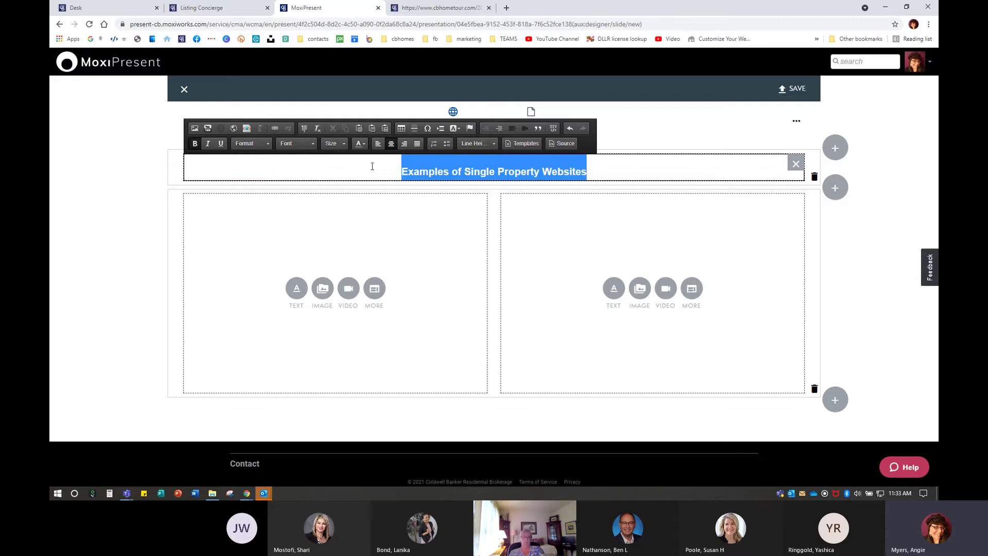
{"action": "left_click", "coordinate": [253, 145]}
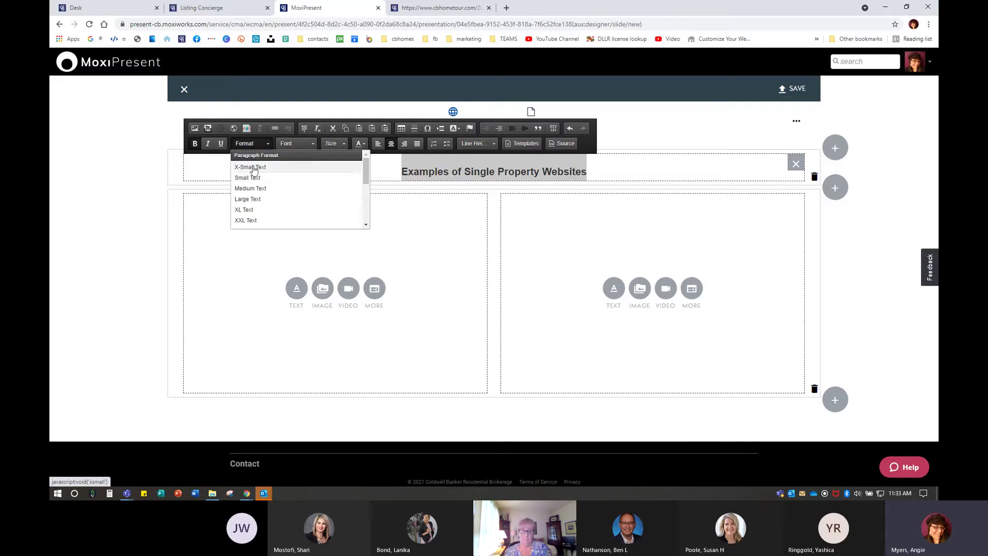
{"action": "left_click", "coordinate": [254, 202]}
{"action": "left_click", "coordinate": [262, 144]}
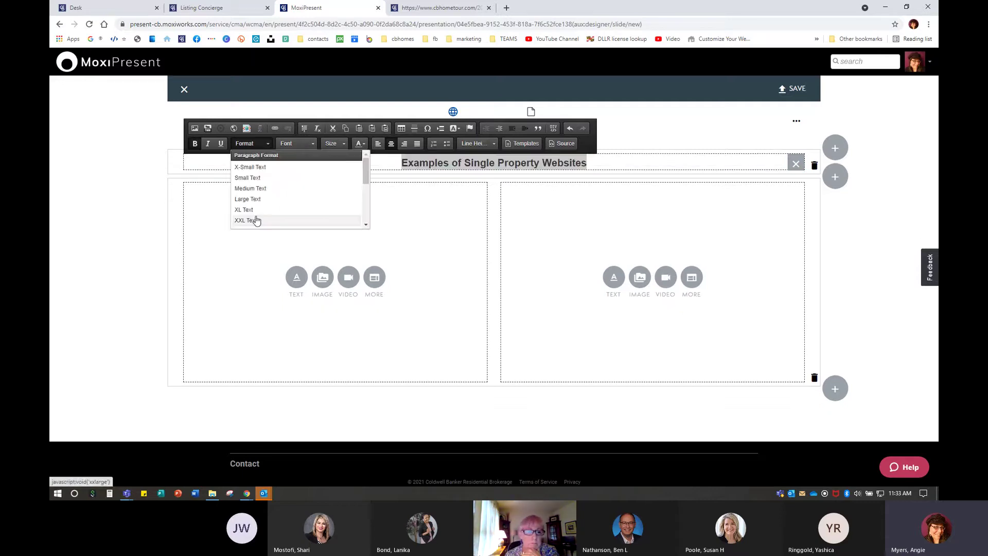
{"action": "left_click", "coordinate": [256, 218]}
{"action": "left_click", "coordinate": [367, 316]}
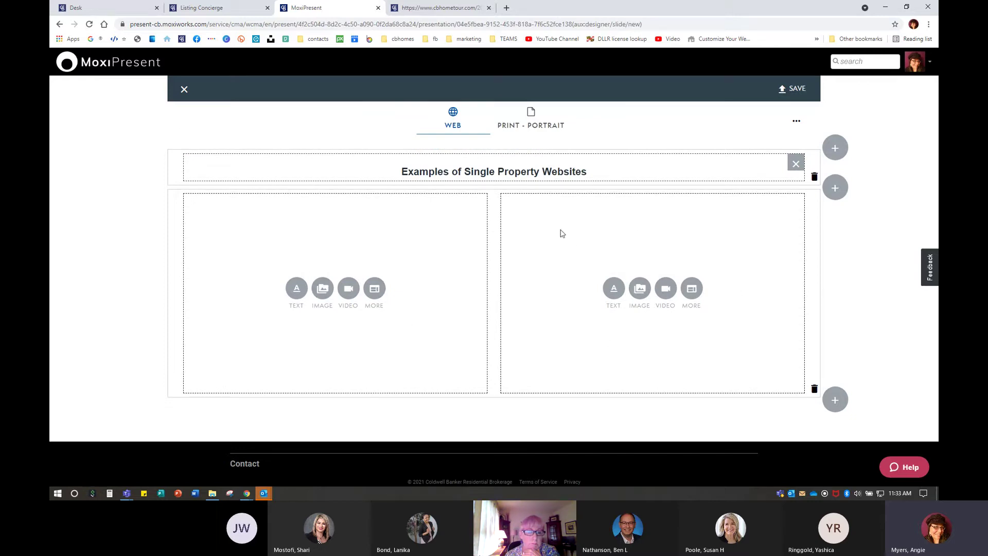
{"action": "left_click", "coordinate": [441, 8]}
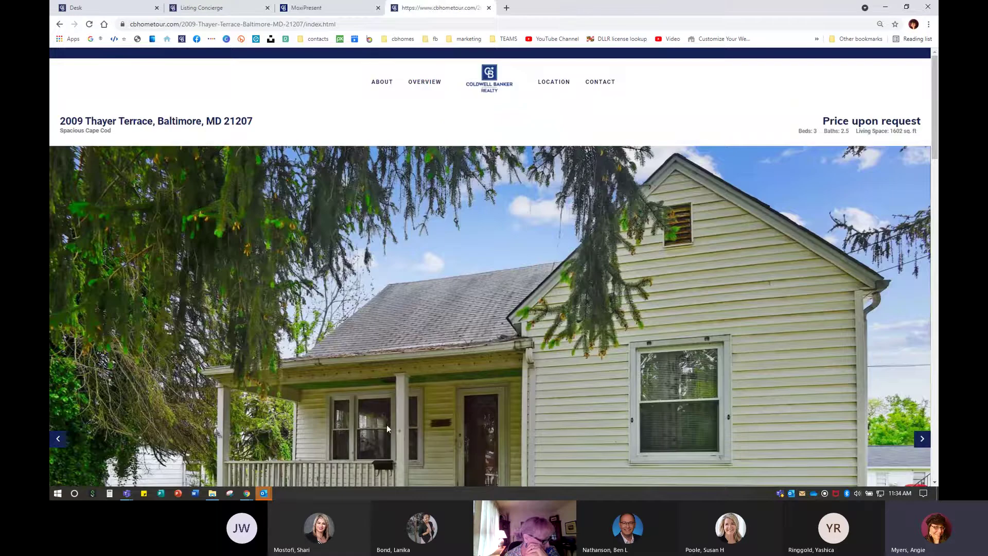
{"action": "right_click", "coordinate": [235, 24]}
{"action": "left_click", "coordinate": [275, 80]}
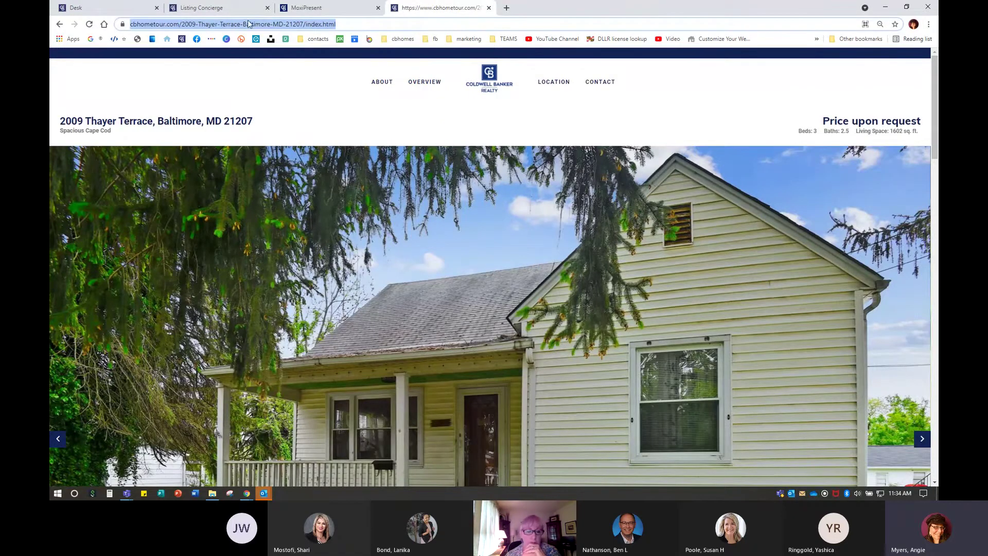
{"action": "left_click", "coordinate": [335, 11]}
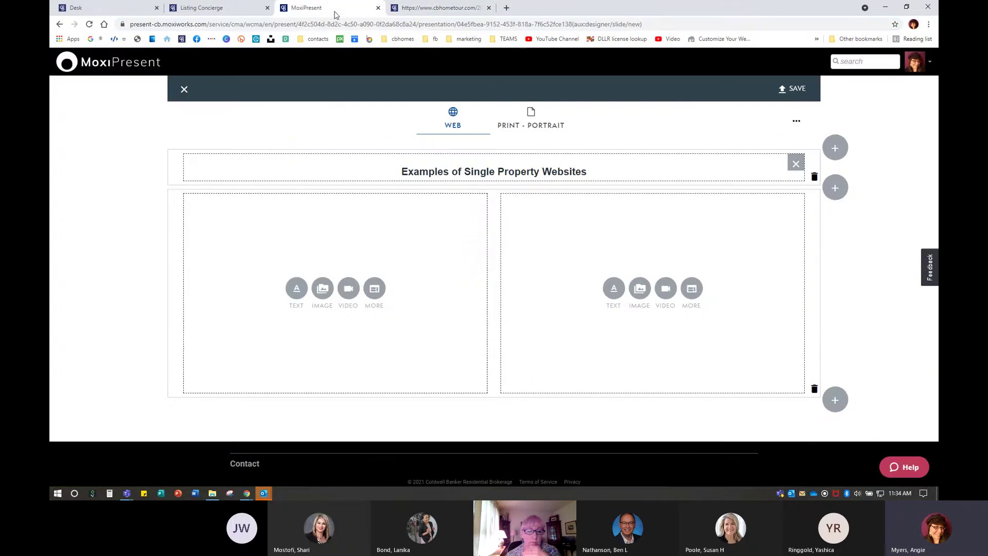
Add an editable rich-text content block to the left column
{"action": "left_click", "coordinate": [375, 291]}
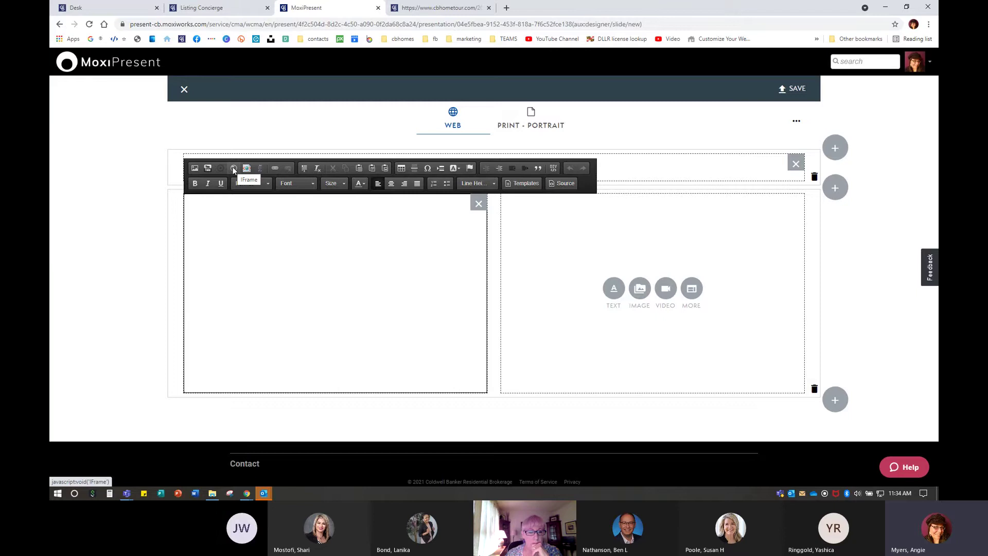
{"action": "left_click", "coordinate": [234, 170]}
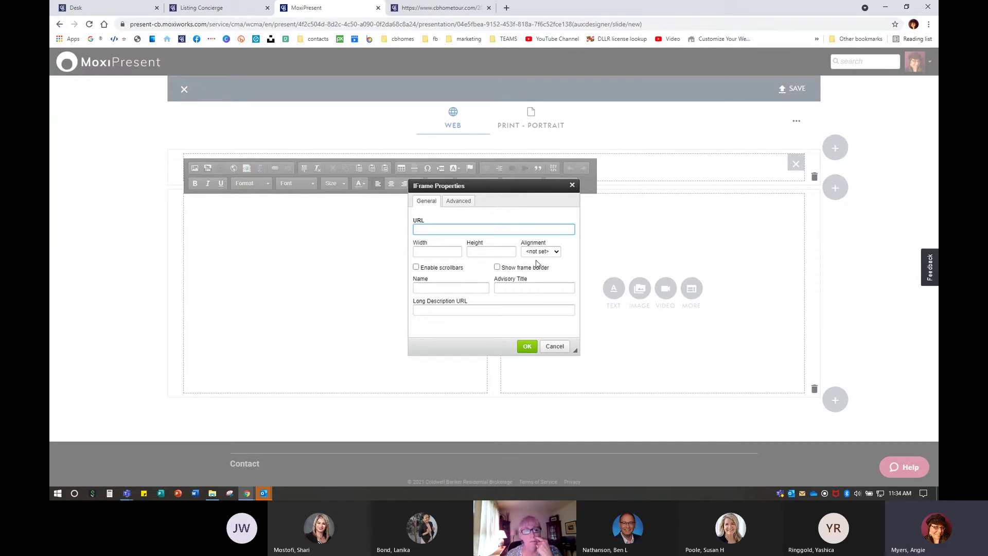
{"action": "right_click", "coordinate": [430, 229]}
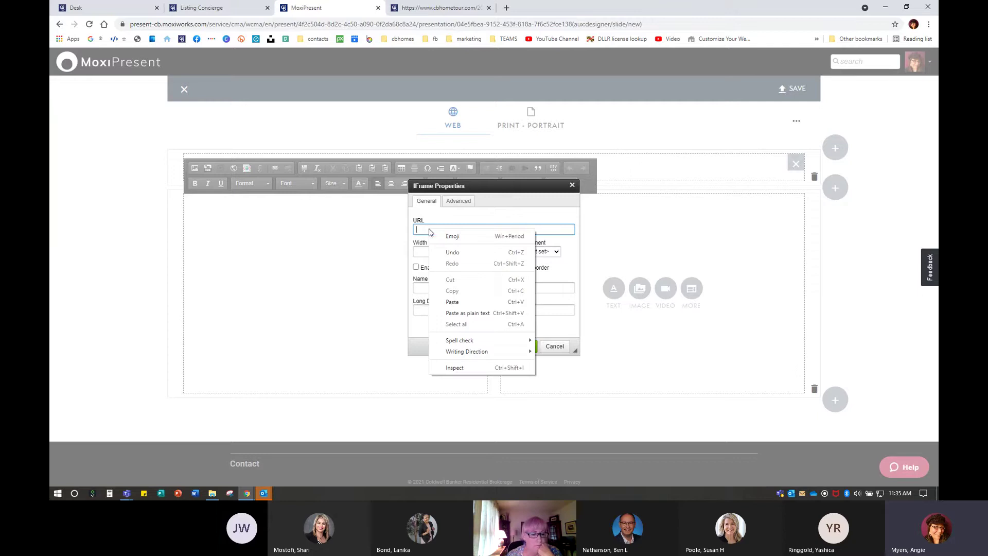
{"action": "left_click", "coordinate": [452, 300]}
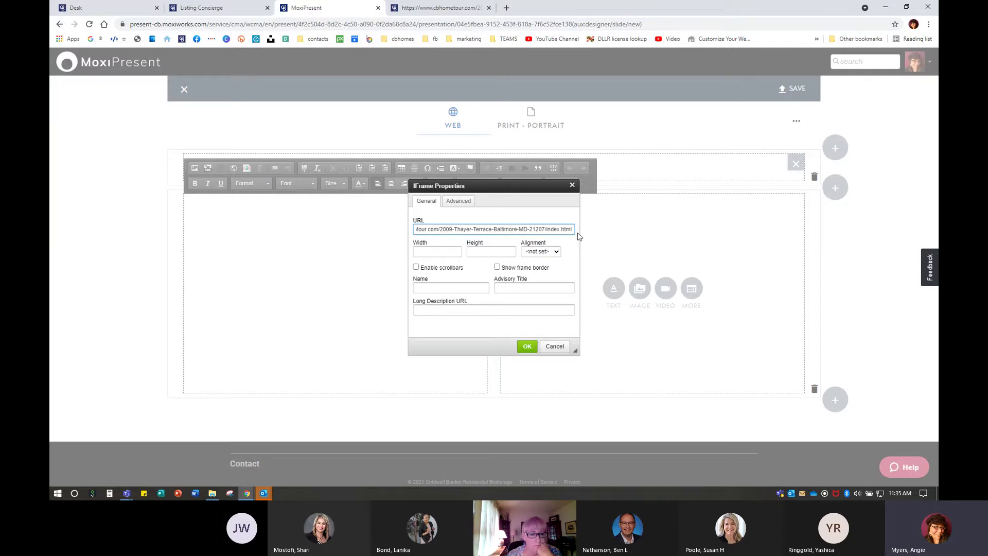
{"action": "left_click", "coordinate": [417, 268]}
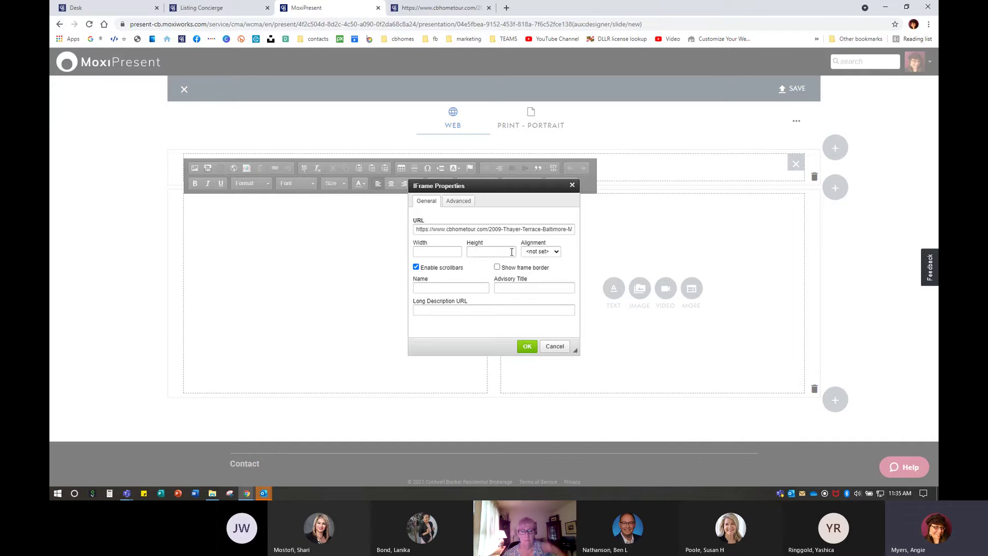
{"action": "left_click", "coordinate": [525, 347]}
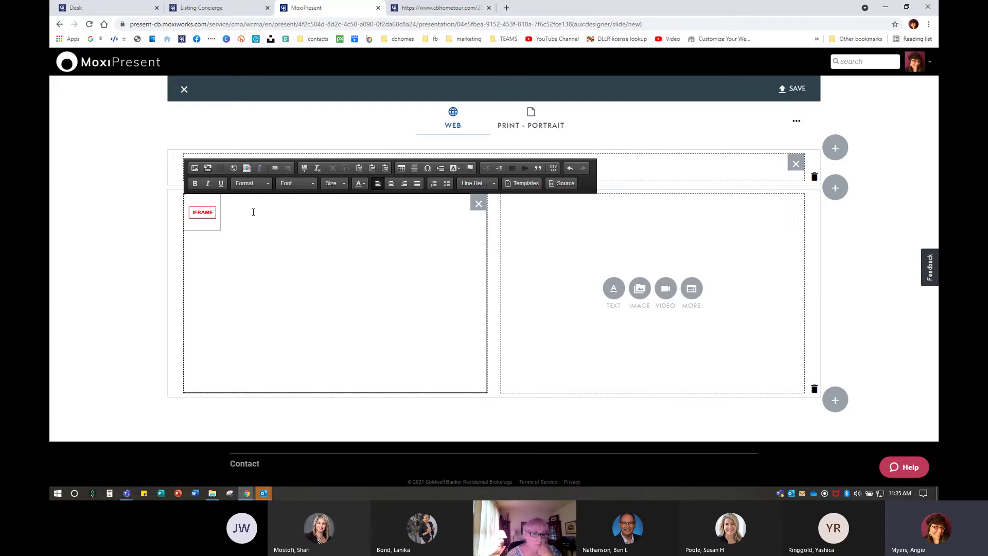
{"action": "left_click", "coordinate": [216, 8]}
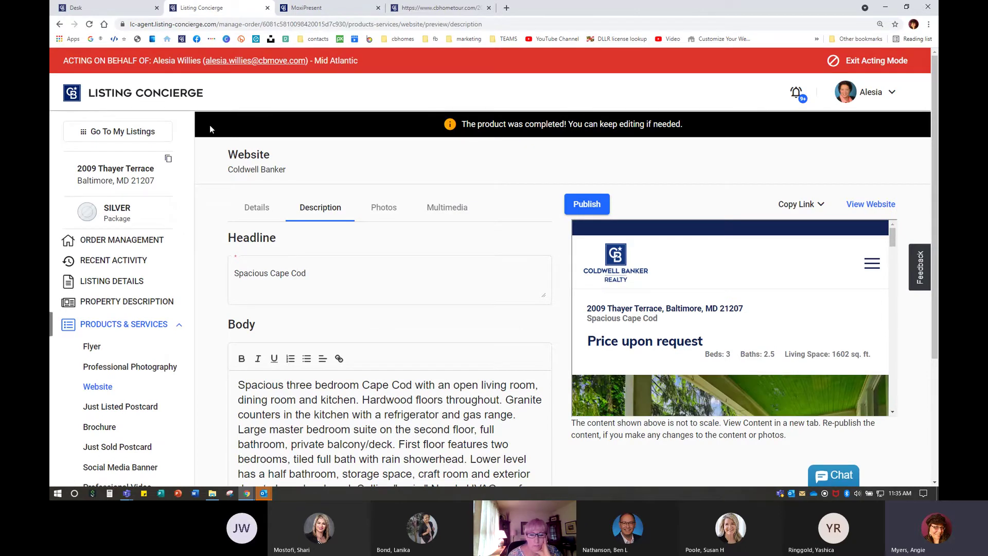
{"action": "left_click", "coordinate": [309, 8]}
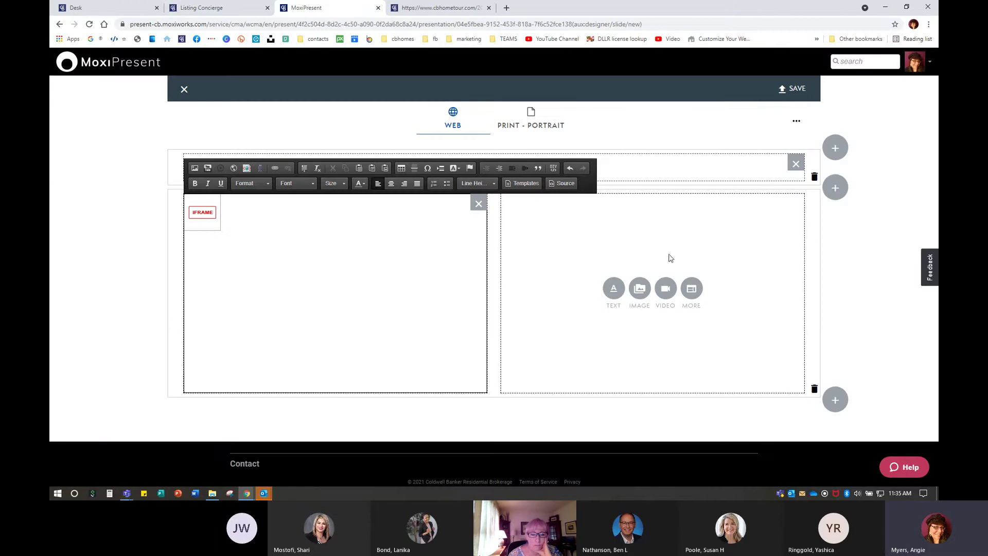
{"action": "left_click", "coordinate": [217, 7]}
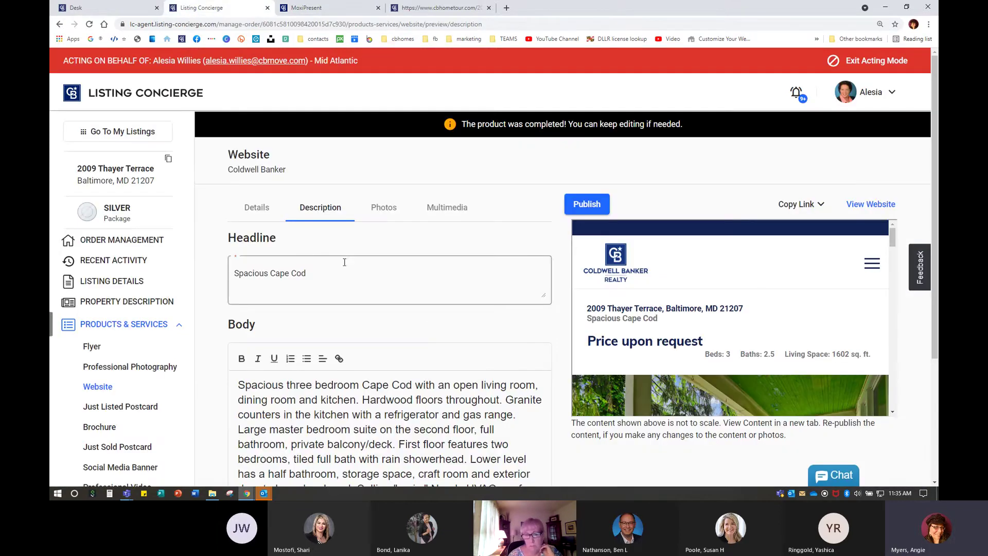
{"action": "left_click", "coordinate": [113, 98]}
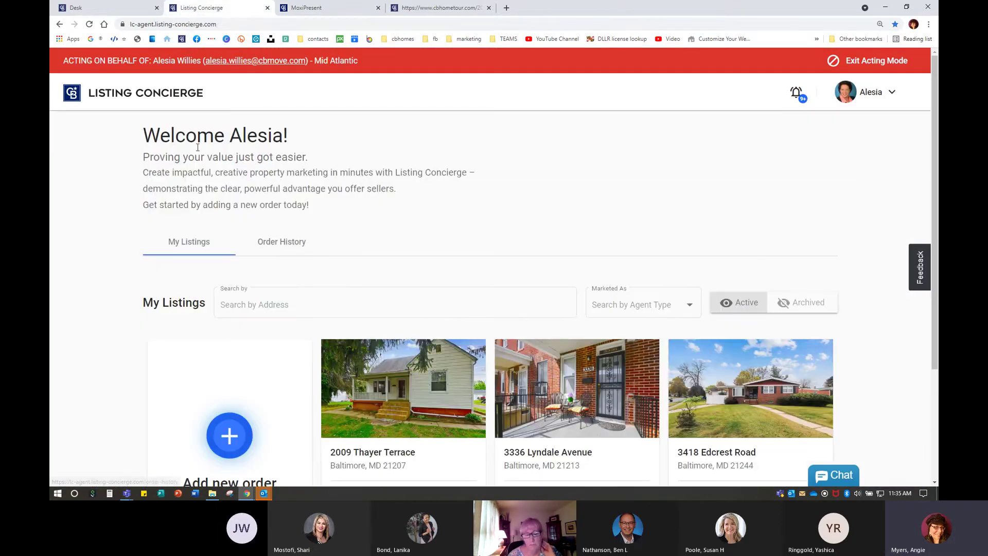
{"action": "scroll", "coordinate": [626, 399], "scroll_direction": "down", "scroll_amount": 3}
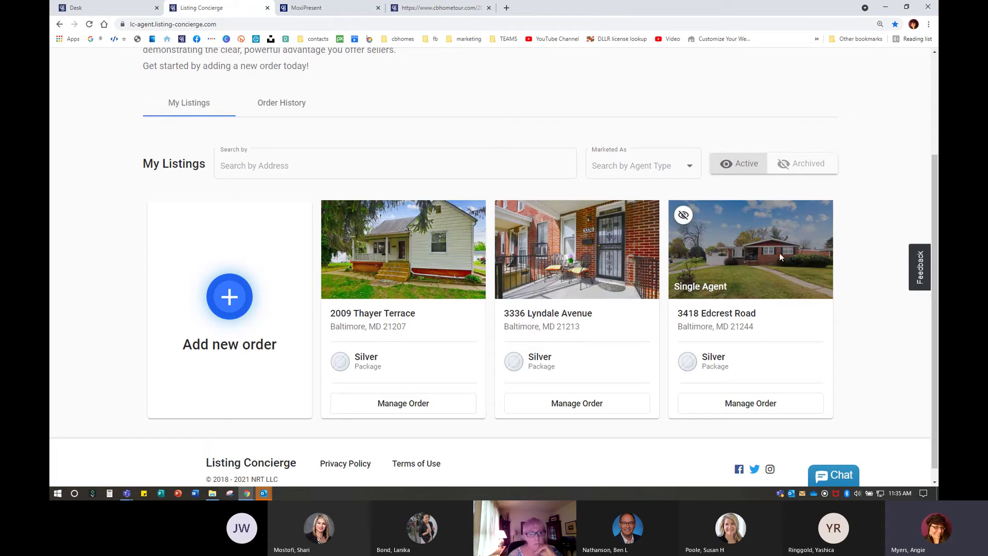
{"action": "left_click", "coordinate": [580, 405]}
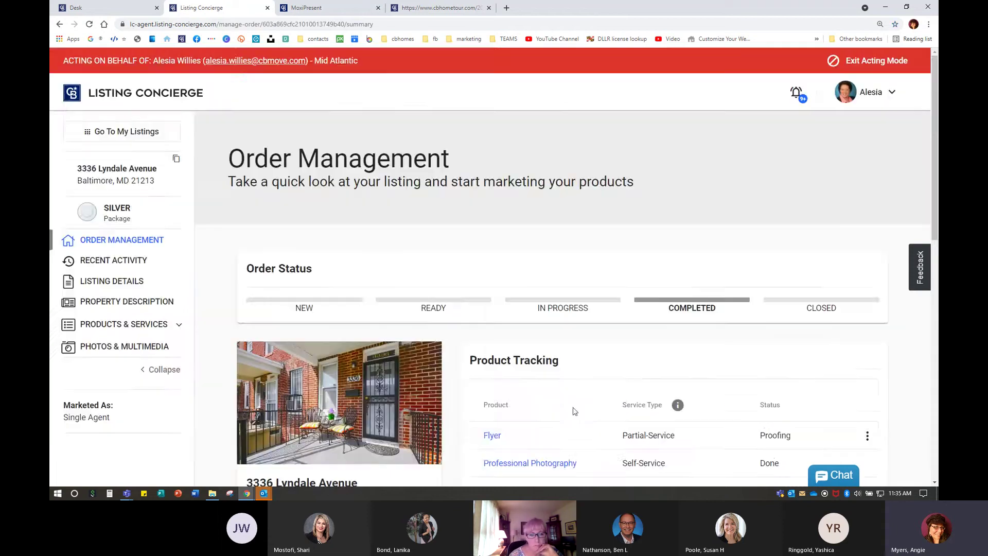
{"action": "scroll", "coordinate": [549, 401], "scroll_direction": "down", "scroll_amount": 3}
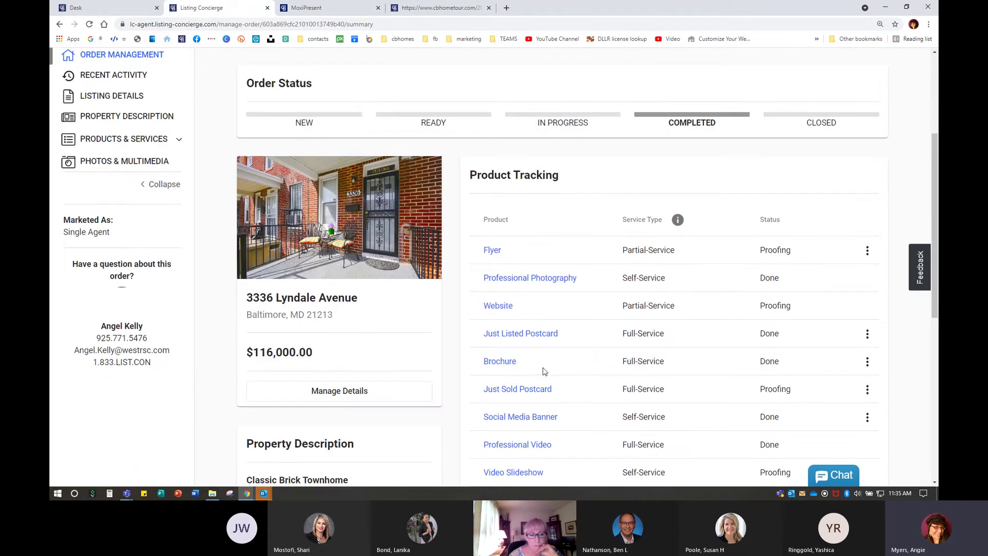
{"action": "left_click", "coordinate": [496, 306]}
{"action": "scroll", "coordinate": [625, 319], "scroll_direction": "up", "scroll_amount": 2}
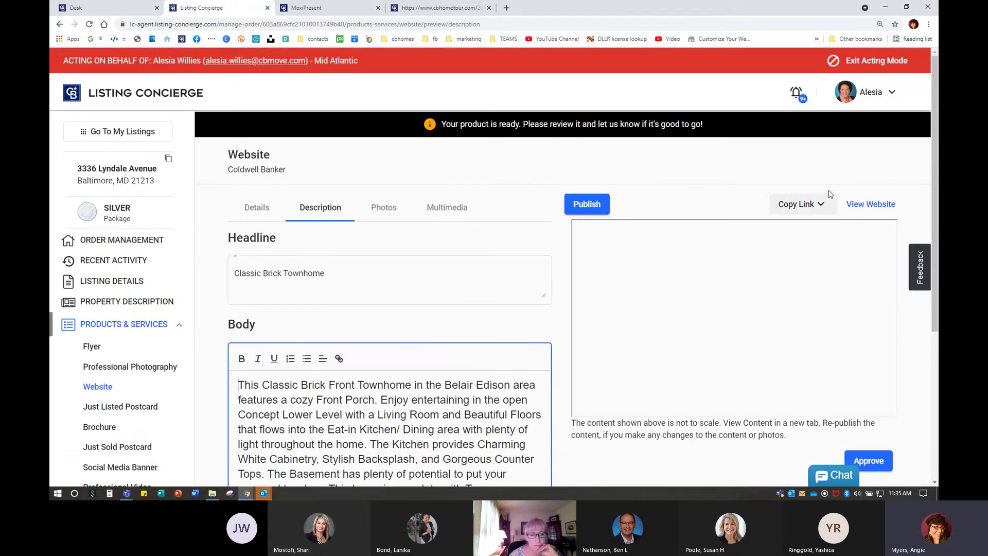
{"action": "left_click", "coordinate": [798, 204]}
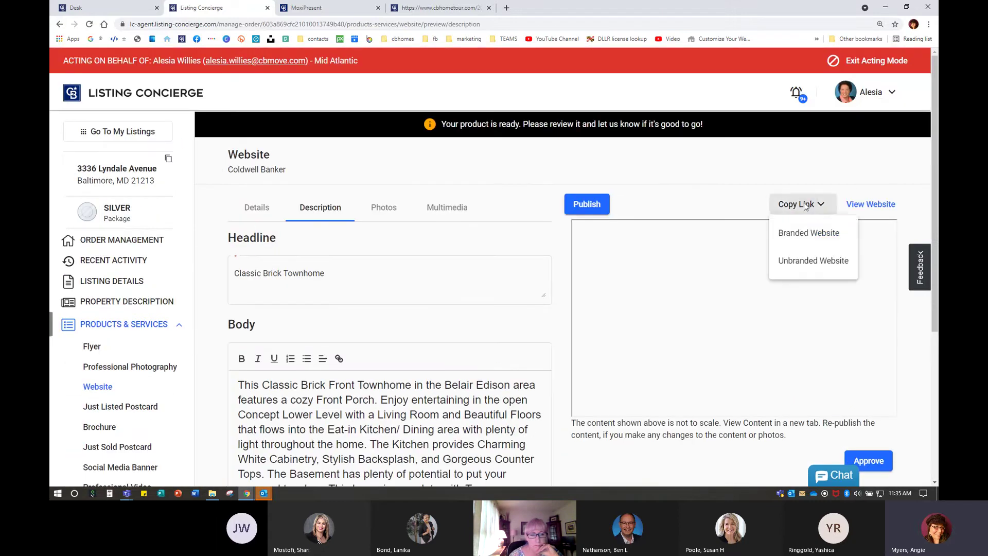
{"action": "left_click", "coordinate": [803, 234]}
{"action": "left_click", "coordinate": [329, 7]}
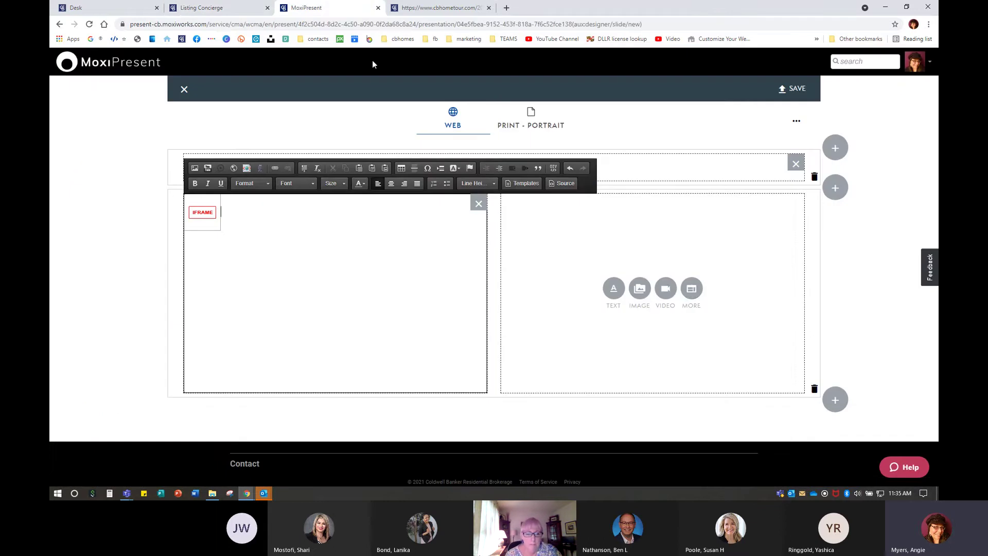
{"action": "left_click", "coordinate": [692, 289]}
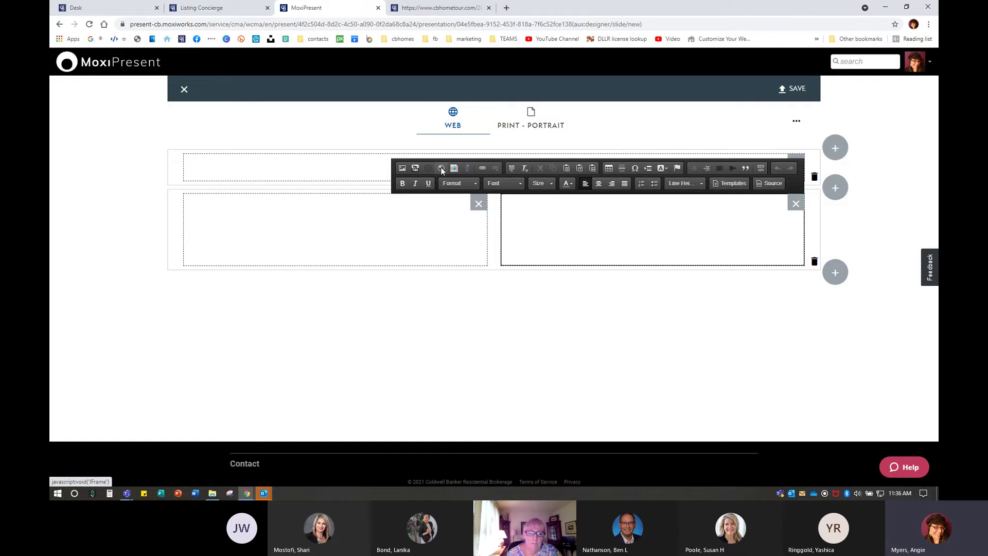
{"action": "left_click", "coordinate": [441, 169]}
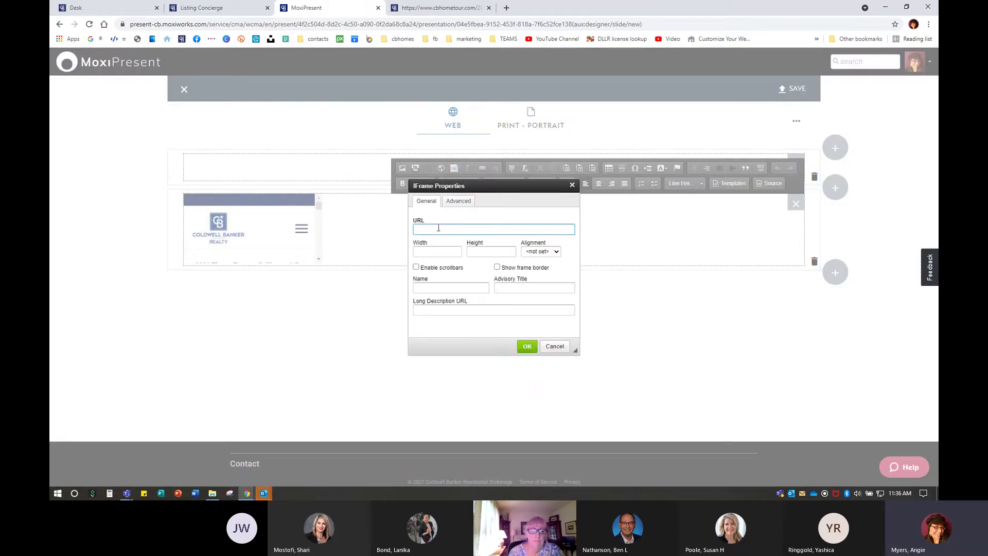
{"action": "right_click", "coordinate": [438, 229]}
{"action": "left_click", "coordinate": [469, 303]}
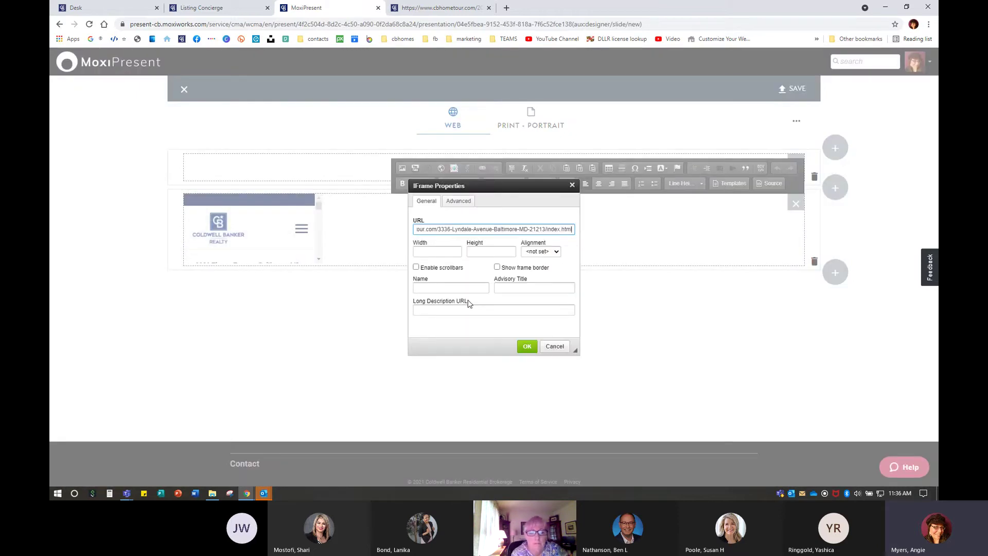
{"action": "left_click", "coordinate": [416, 267]}
{"action": "left_click", "coordinate": [445, 252]}
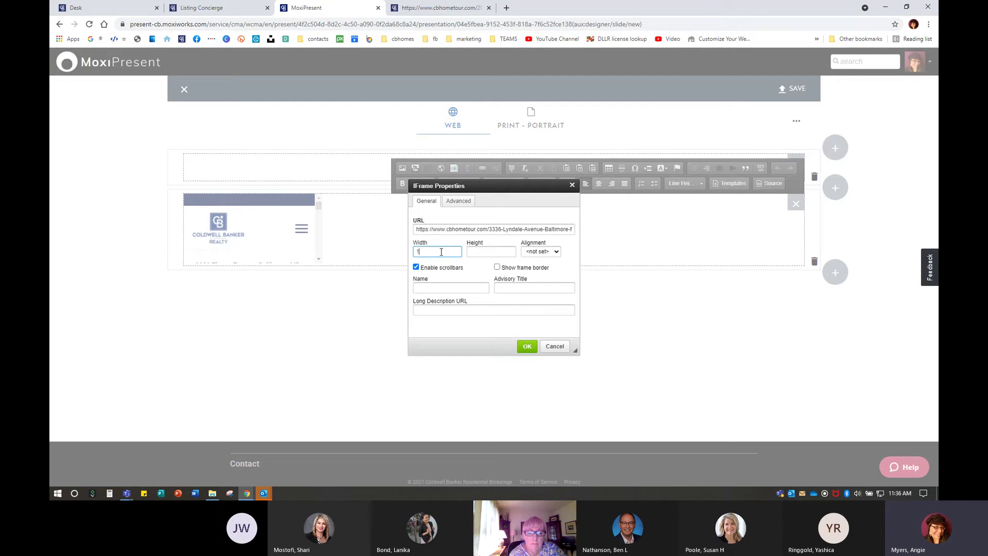
{"action": "left_click", "coordinate": [510, 251]}
{"action": "left_click", "coordinate": [527, 346]}
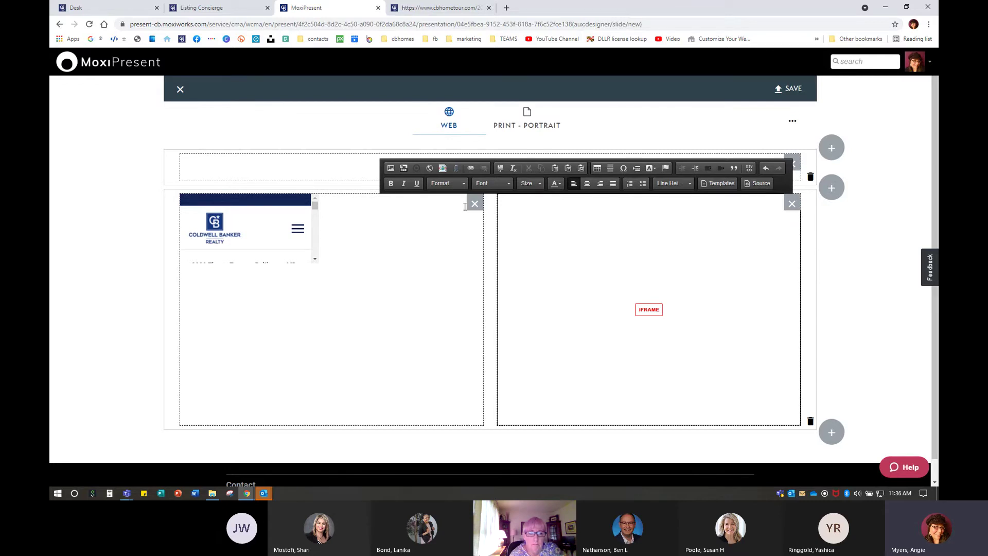
{"action": "left_click", "coordinate": [292, 216]}
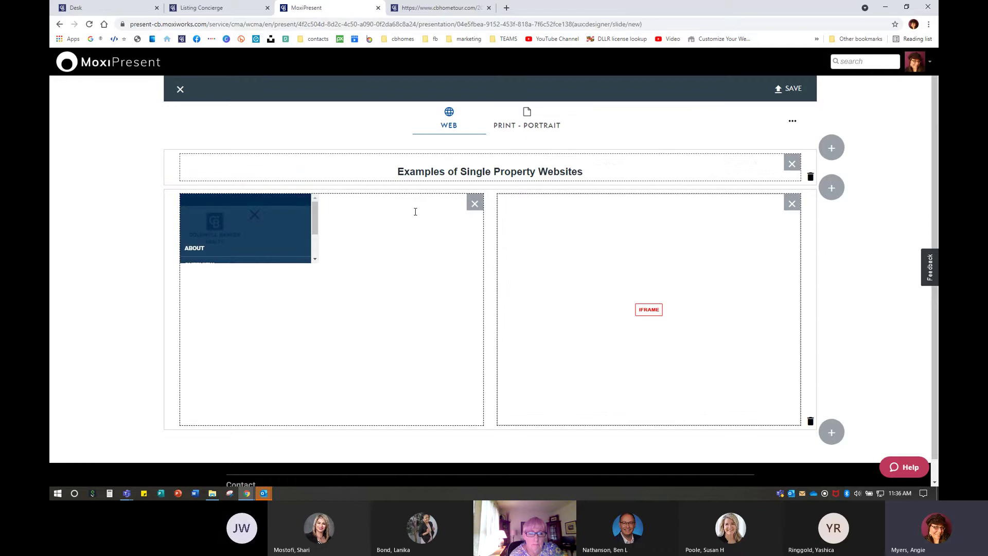
{"action": "left_click", "coordinate": [474, 203]}
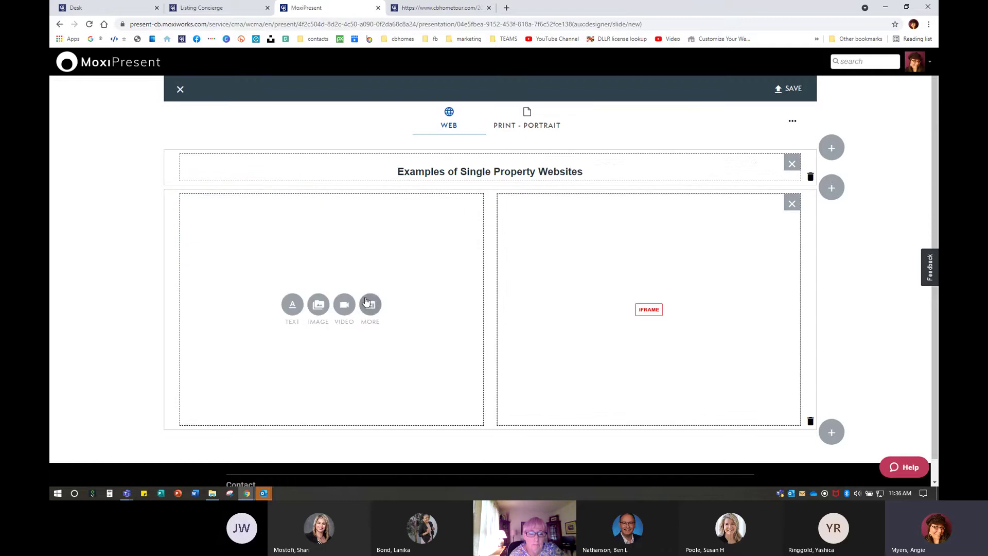
{"action": "left_click", "coordinate": [440, 8]}
{"action": "left_click", "coordinate": [316, 24]}
{"action": "right_click", "coordinate": [317, 24]}
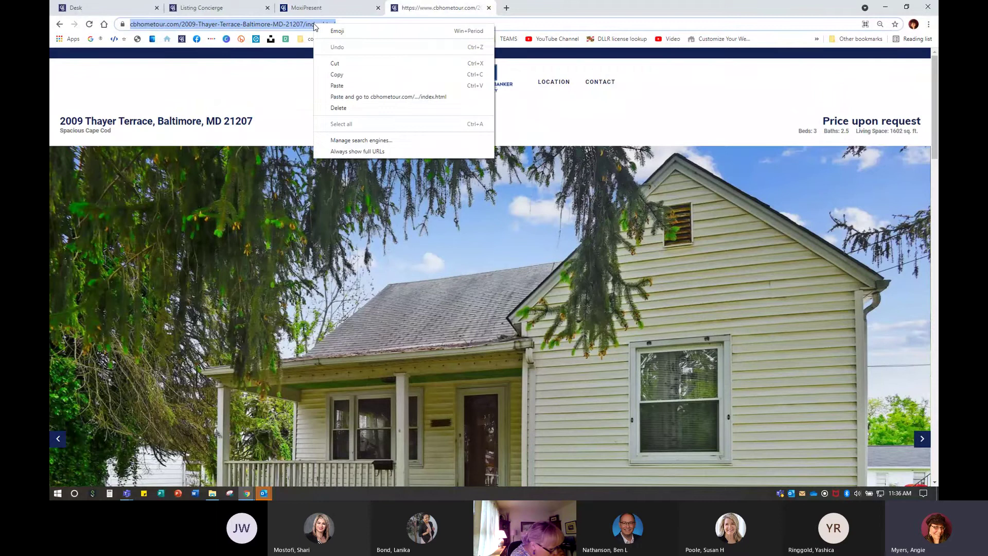
{"action": "left_click", "coordinate": [334, 63]}
{"action": "left_click", "coordinate": [319, 8]}
Embed the copied listing address in the left column as a frame with width 1 and scrollbars
{"action": "left_click", "coordinate": [371, 304]}
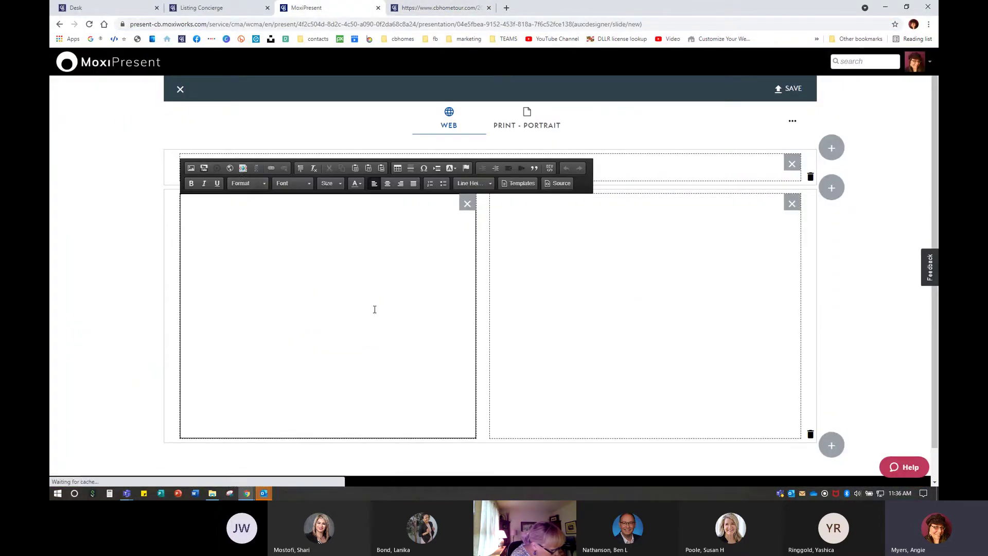
{"action": "left_click", "coordinate": [243, 168]}
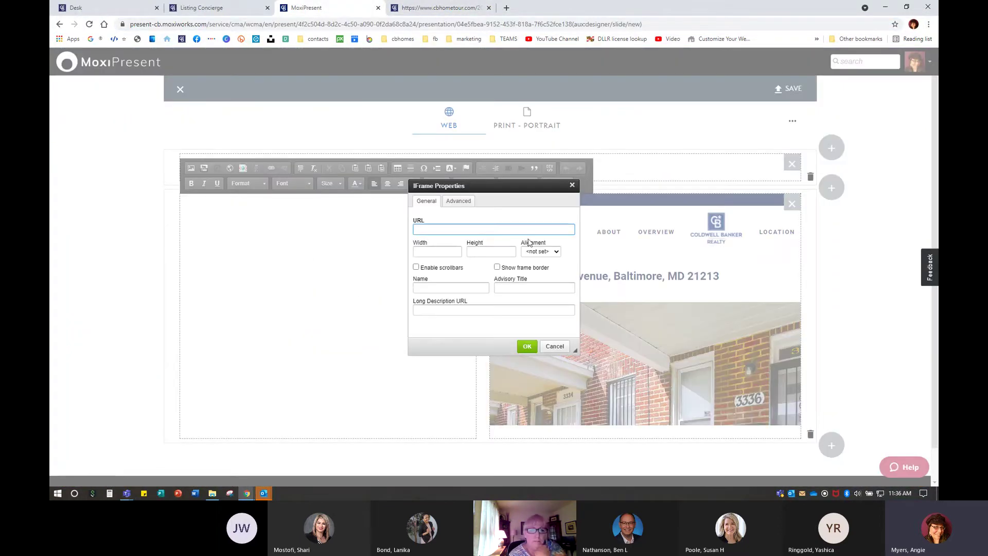
{"action": "right_click", "coordinate": [445, 229]}
{"action": "left_click", "coordinate": [470, 301]}
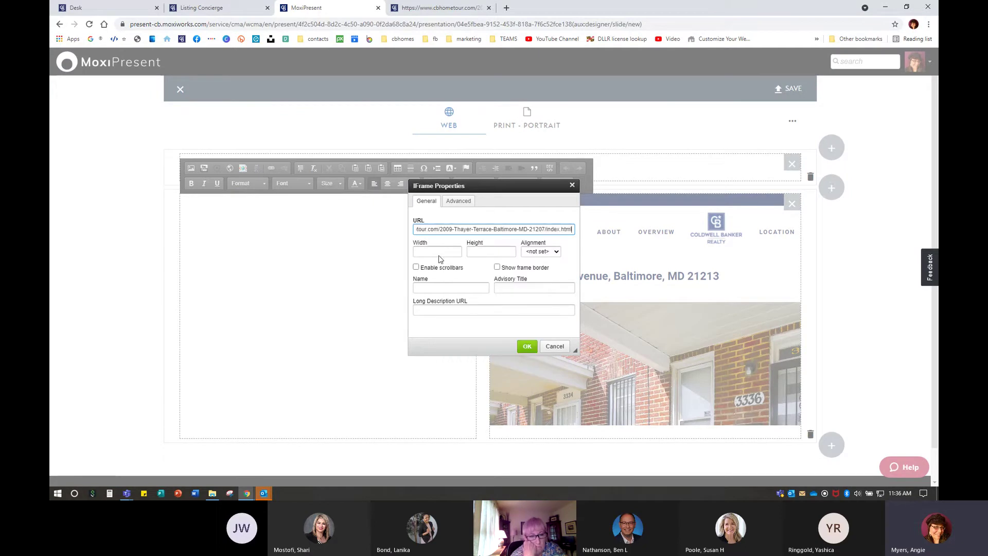
{"action": "left_click", "coordinate": [437, 252]}
{"action": "type", "text": "1000"}
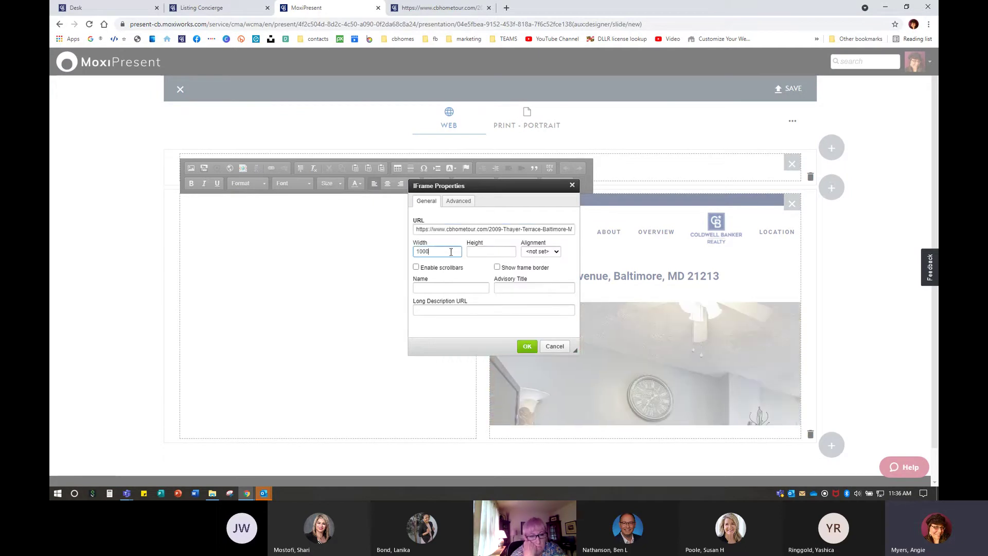
{"action": "left_click", "coordinate": [488, 251]}
{"action": "left_click", "coordinate": [416, 267]}
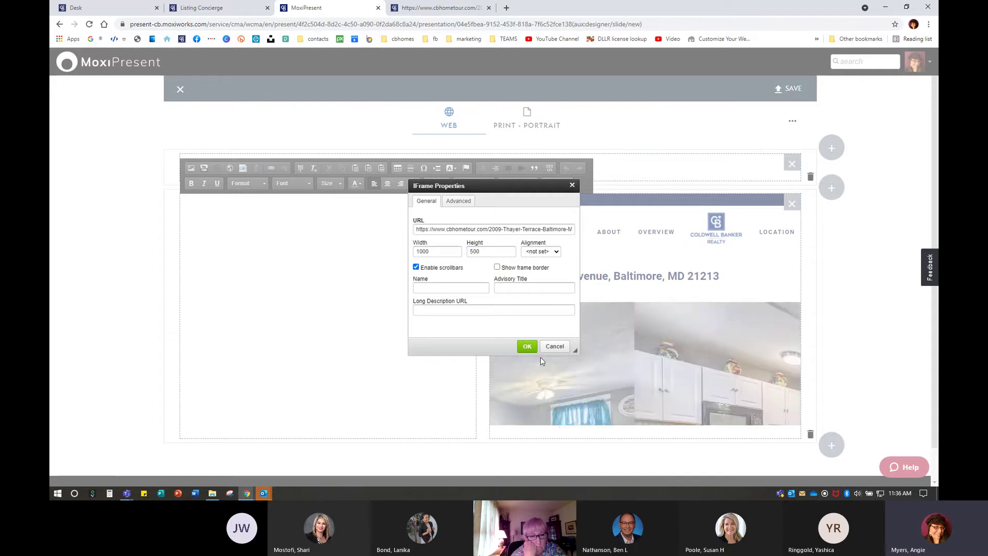
{"action": "left_click", "coordinate": [527, 346]}
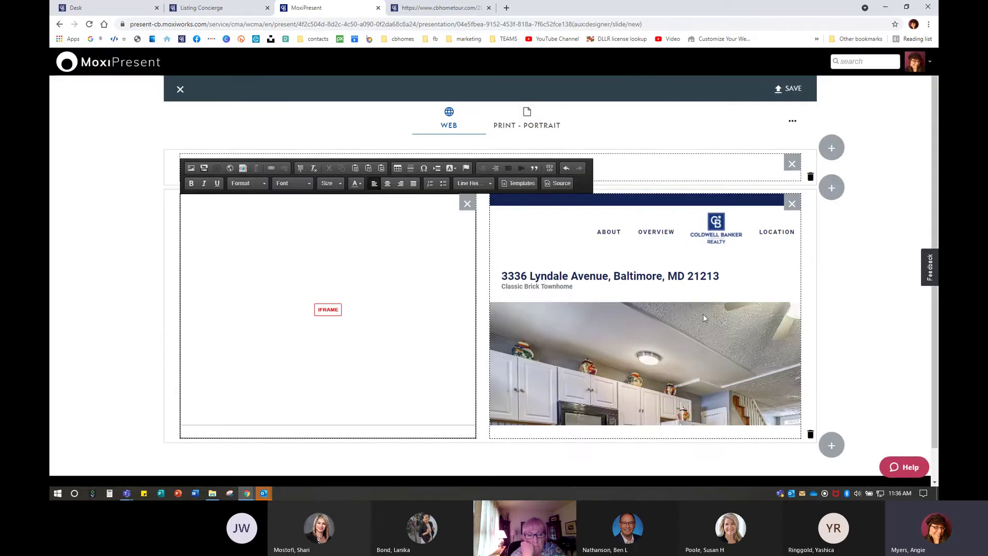
{"action": "scroll", "coordinate": [700, 325], "scroll_direction": "down", "scroll_amount": 10}
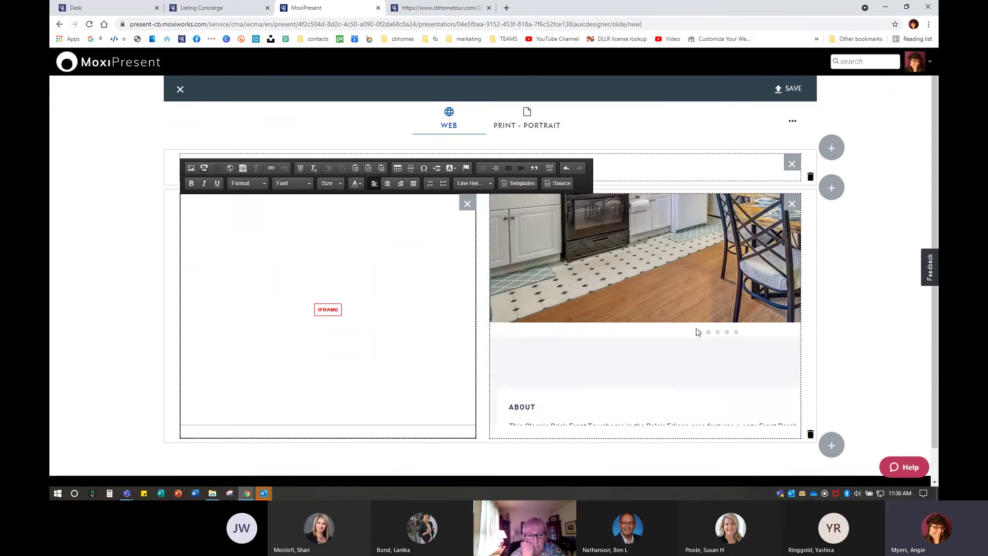
{"action": "scroll", "coordinate": [697, 331], "scroll_direction": "down", "scroll_amount": 5}
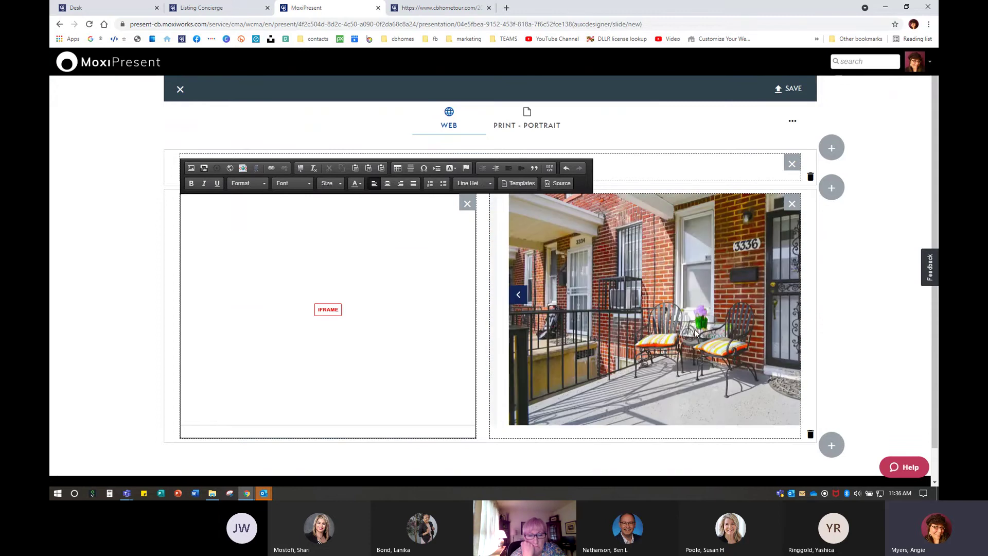
{"action": "scroll", "coordinate": [693, 334], "scroll_direction": "down", "scroll_amount": 10}
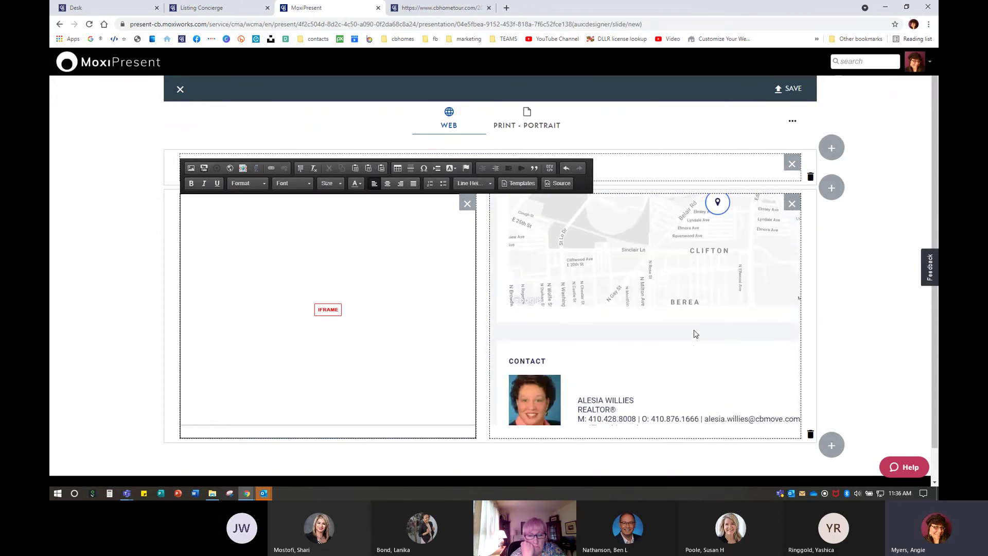
{"action": "scroll", "coordinate": [694, 333], "scroll_direction": "down", "scroll_amount": 2}
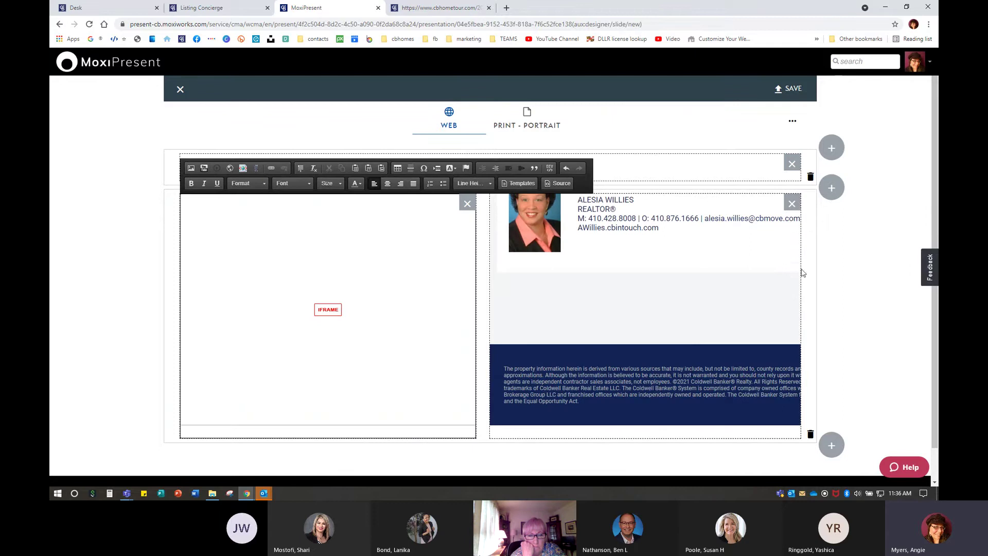
{"action": "scroll", "coordinate": [659, 319], "scroll_direction": "up", "scroll_amount": 10}
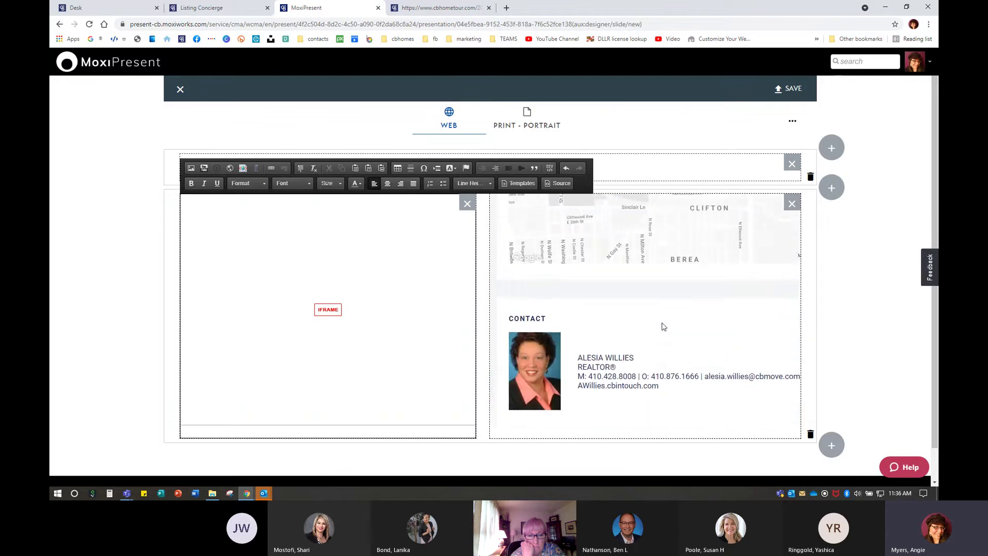
{"action": "scroll", "coordinate": [662, 323], "scroll_direction": "up", "scroll_amount": 8}
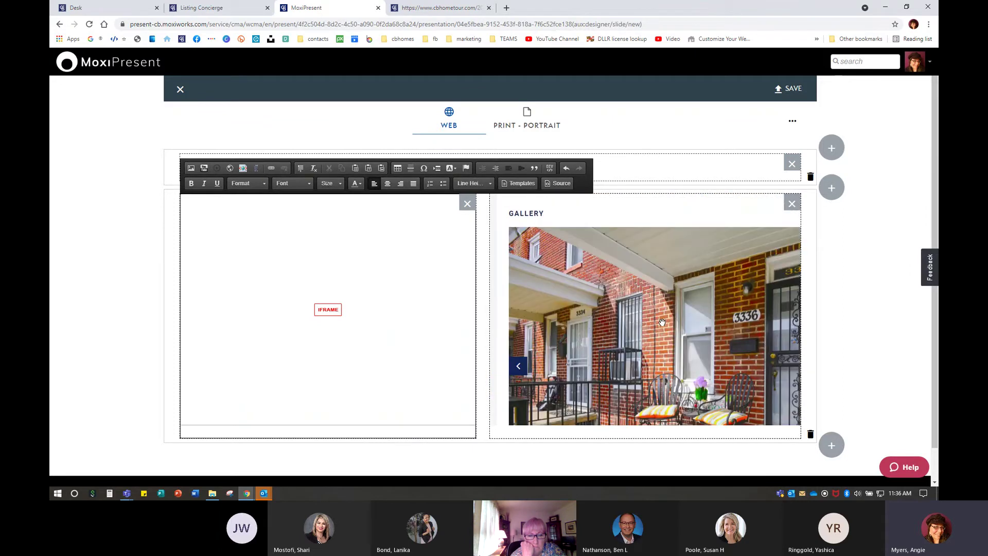
{"action": "scroll", "coordinate": [663, 326], "scroll_direction": "up", "scroll_amount": 3}
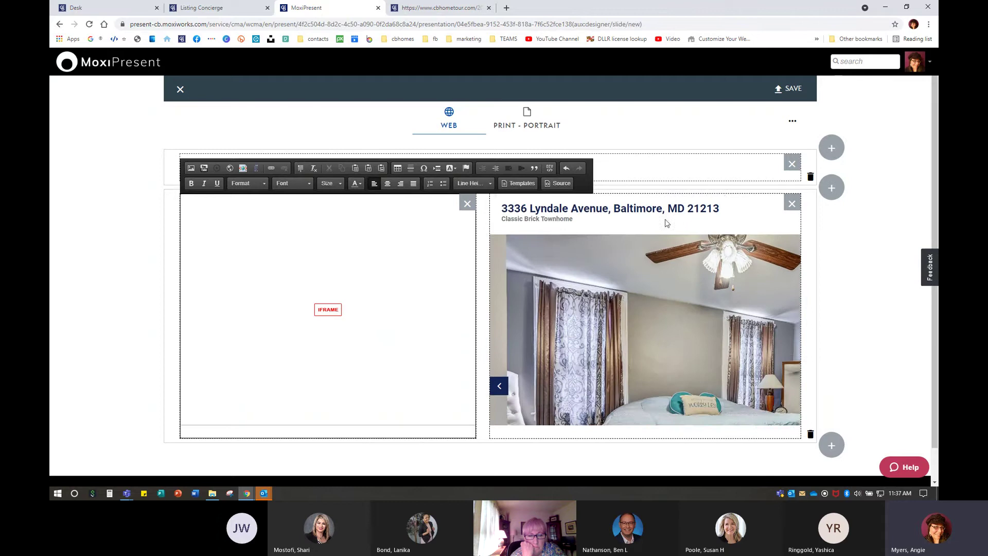
{"action": "scroll", "coordinate": [709, 344], "scroll_direction": "up", "scroll_amount": 2}
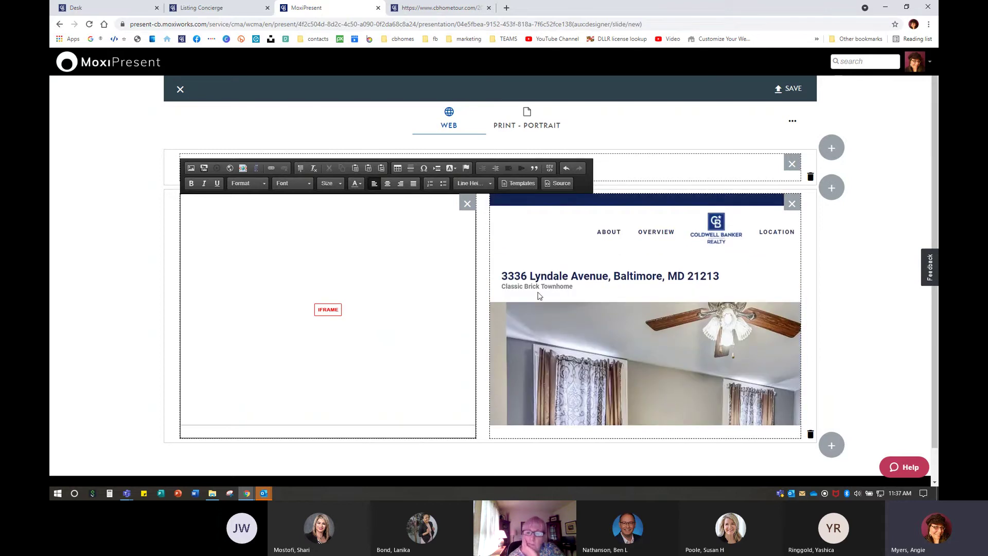
Clear the old left-column frame and paste the cbhometour listing URL into a new iframe
{"action": "left_click", "coordinate": [460, 205]}
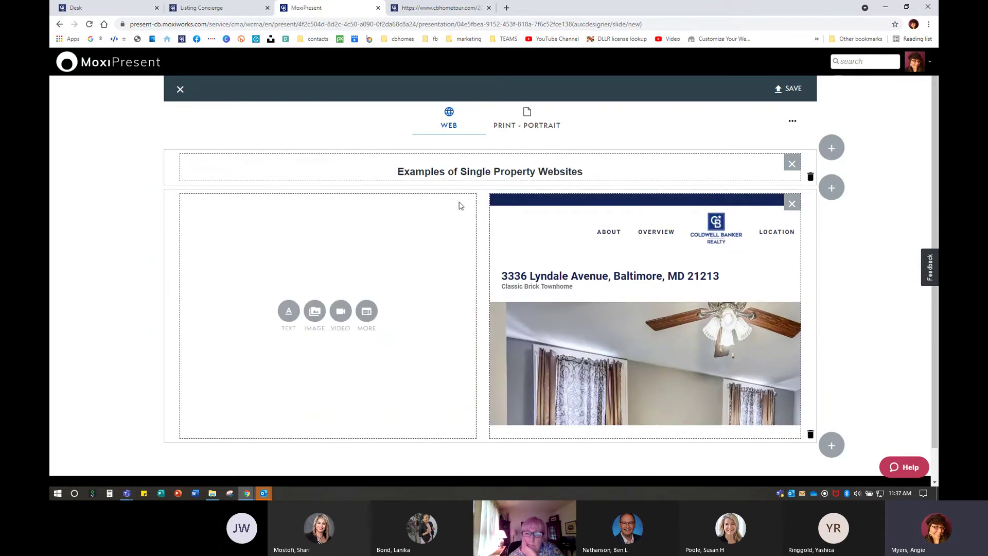
{"action": "left_click", "coordinate": [365, 317]}
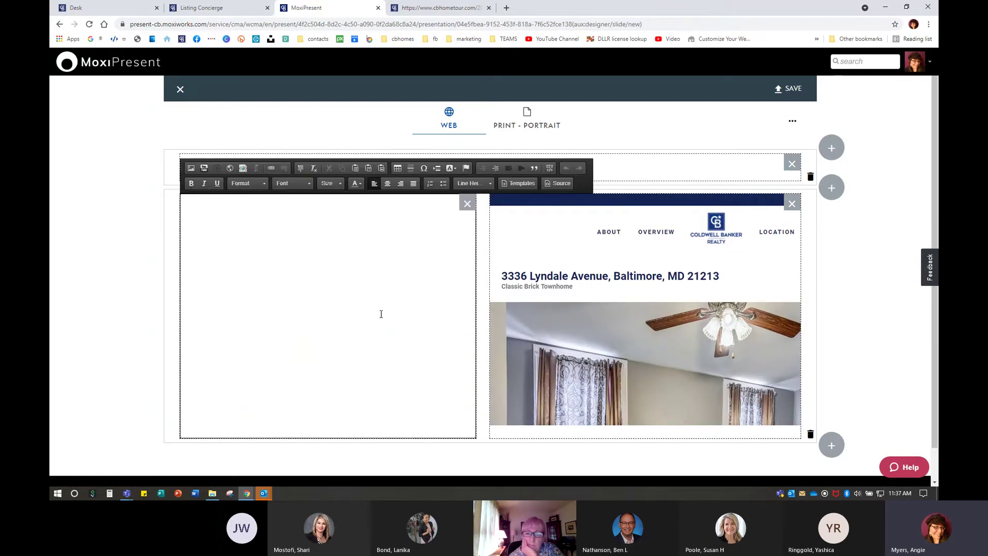
{"action": "left_click", "coordinate": [231, 169]}
{"action": "right_click", "coordinate": [436, 231]}
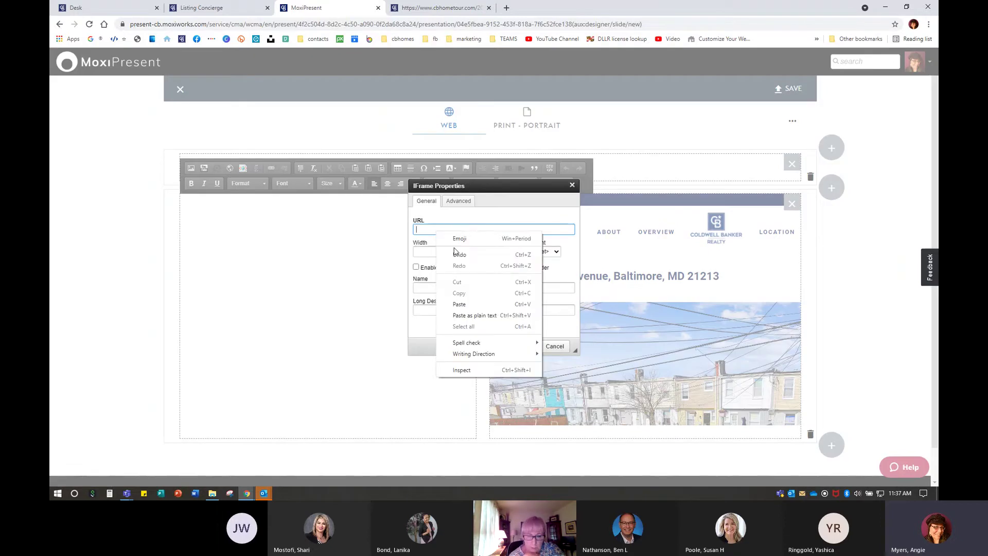
{"action": "left_click", "coordinate": [463, 302]}
Size the frame 600 by 600 with scrollbars and insert it into the left column
{"action": "left_click", "coordinate": [440, 251]}
{"action": "type", "text": "1"}
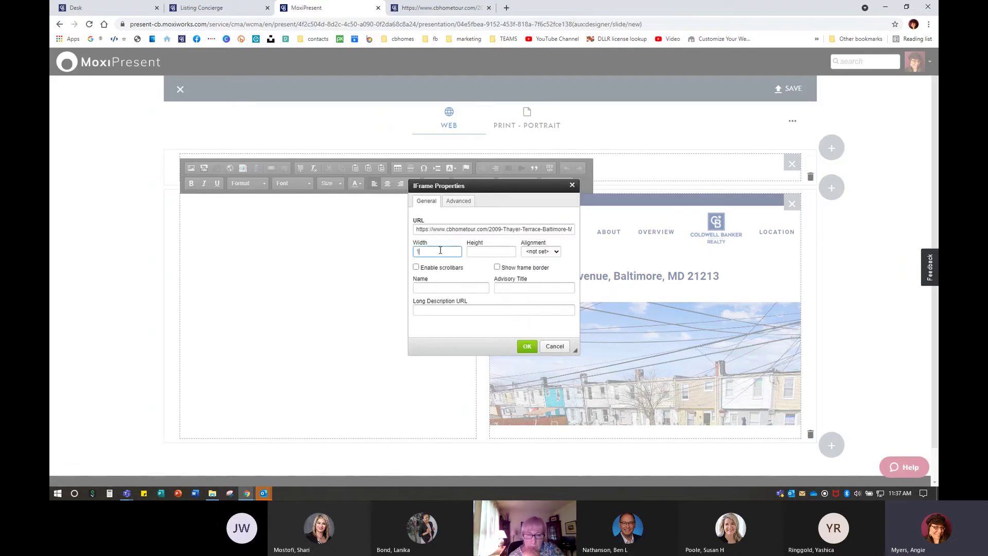
{"action": "type", "text": "000"}
{"action": "left_click", "coordinate": [485, 253]}
{"action": "type", "text": "6"}
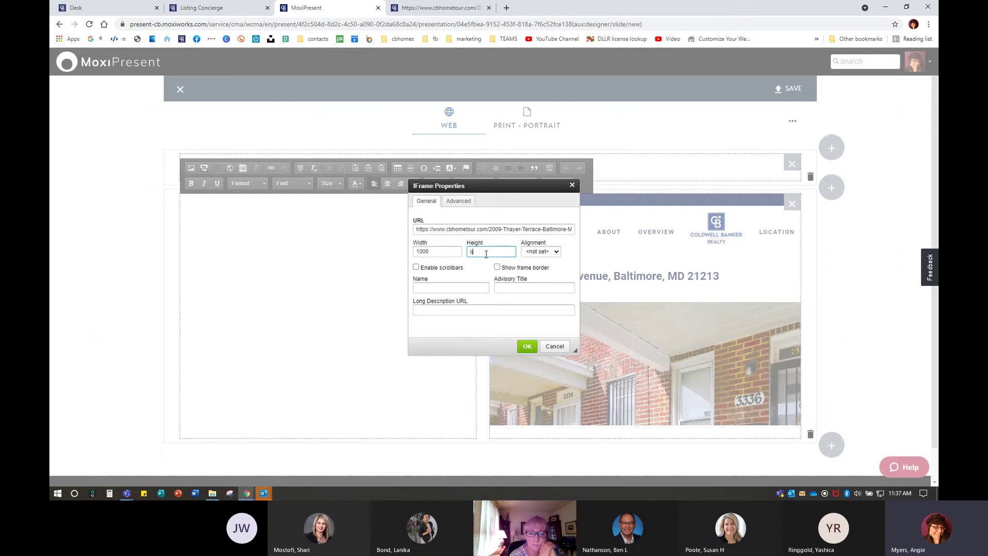
{"action": "key", "text": "BackSpace"}
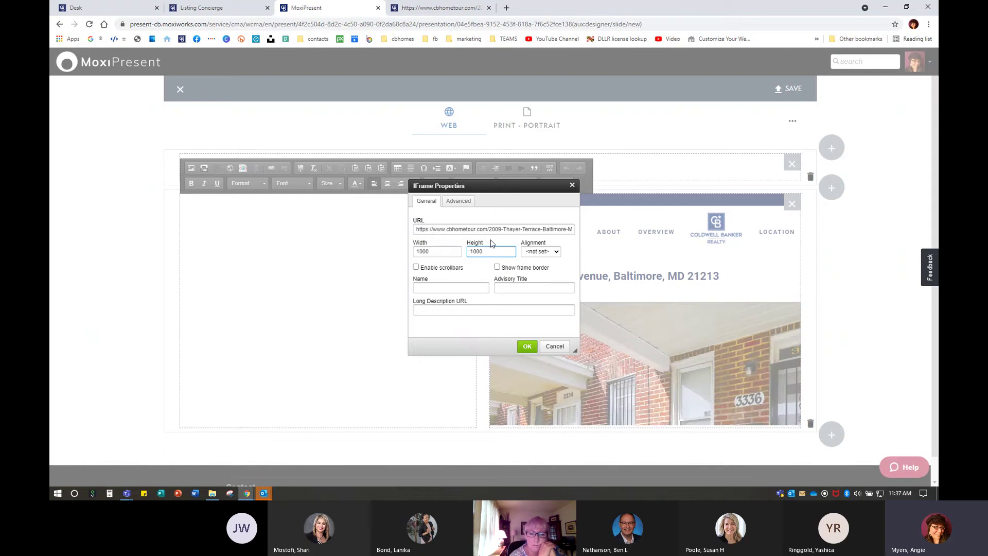
{"action": "double_click", "coordinate": [436, 252]}
{"action": "type", "text": "600"}
{"action": "key", "text": "Tab"}
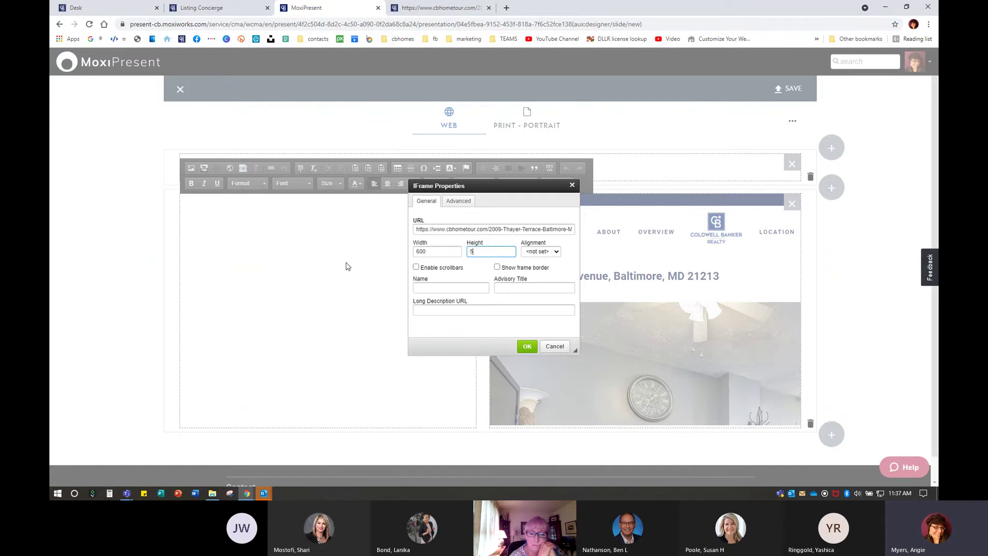
{"action": "type", "text": "600"}
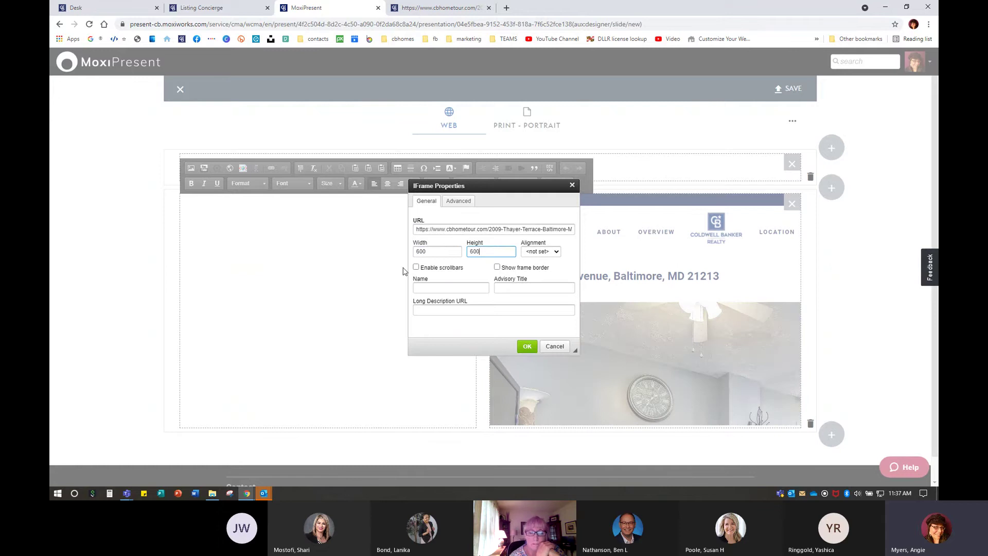
{"action": "left_click", "coordinate": [528, 346]}
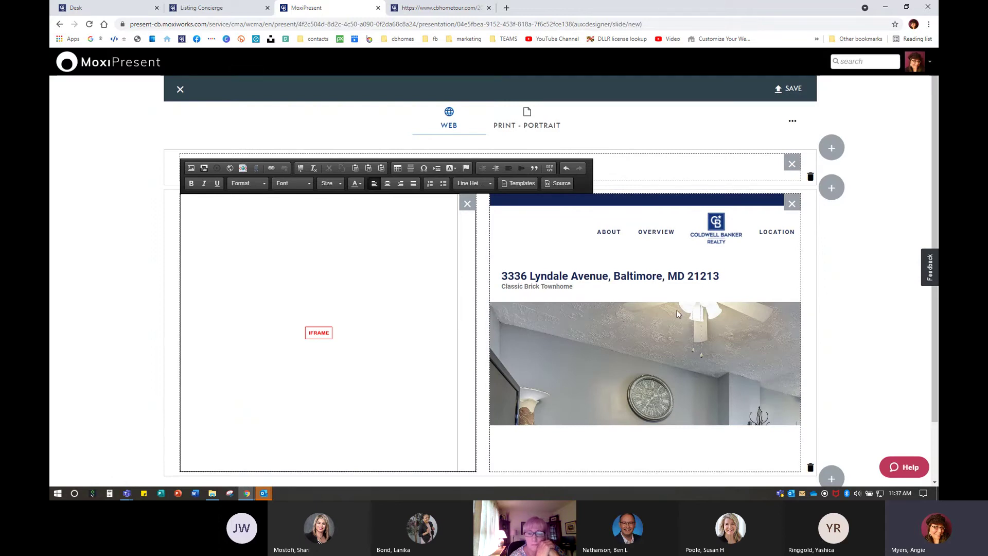
{"action": "scroll", "coordinate": [674, 309], "scroll_direction": "down", "scroll_amount": 3}
{"action": "scroll", "coordinate": [669, 305], "scroll_direction": "down", "scroll_amount": 15}
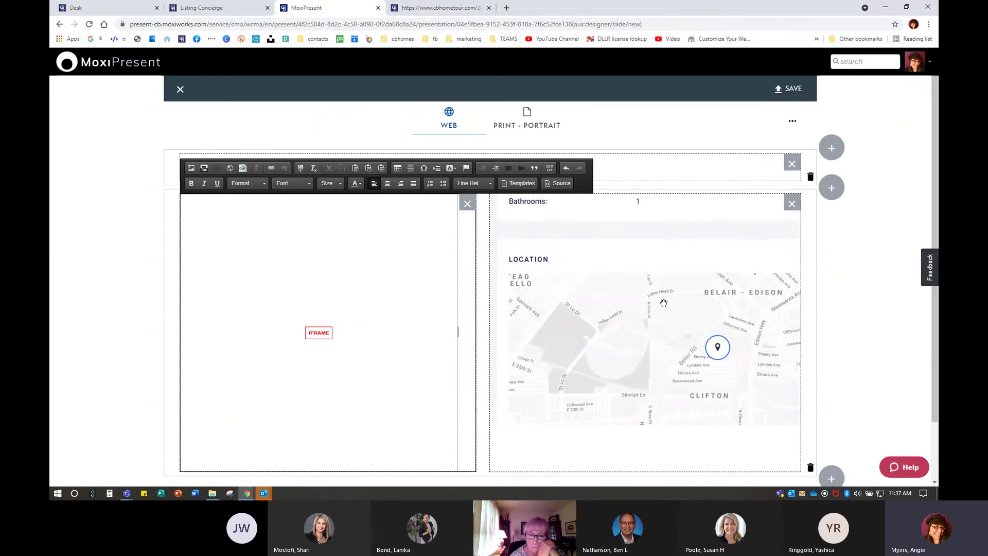
{"action": "scroll", "coordinate": [663, 304], "scroll_direction": "down", "scroll_amount": 3}
{"action": "scroll", "coordinate": [661, 301], "scroll_direction": "up", "scroll_amount": 6}
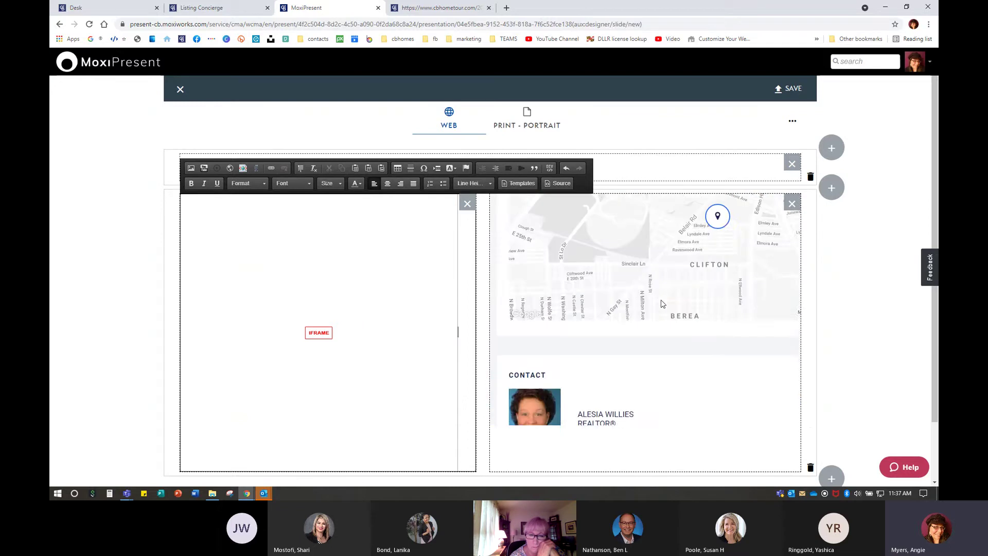
{"action": "scroll", "coordinate": [662, 305], "scroll_direction": "up", "scroll_amount": 1}
{"action": "scroll", "coordinate": [645, 355], "scroll_direction": "up", "scroll_amount": 10}
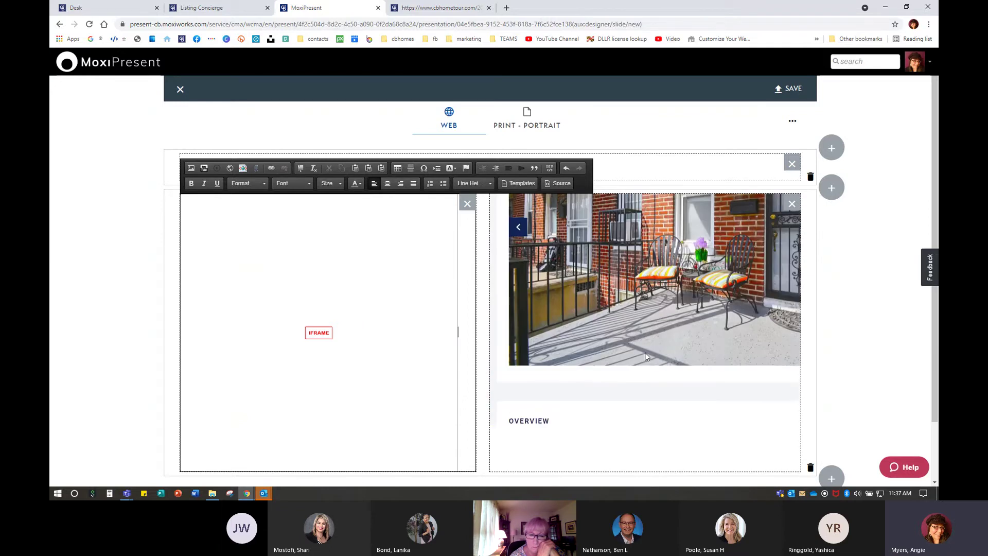
{"action": "scroll", "coordinate": [646, 355], "scroll_direction": "up", "scroll_amount": 5}
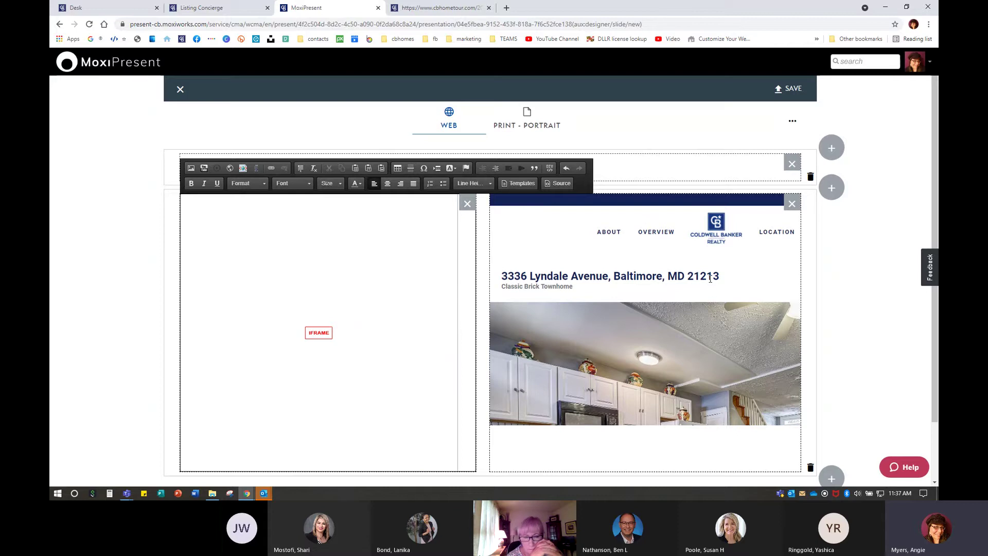
Name the page 'Single Property Websites', describe it 'Examples of Single Property Websites', enable page editing, and save
{"action": "left_click", "coordinate": [792, 97]}
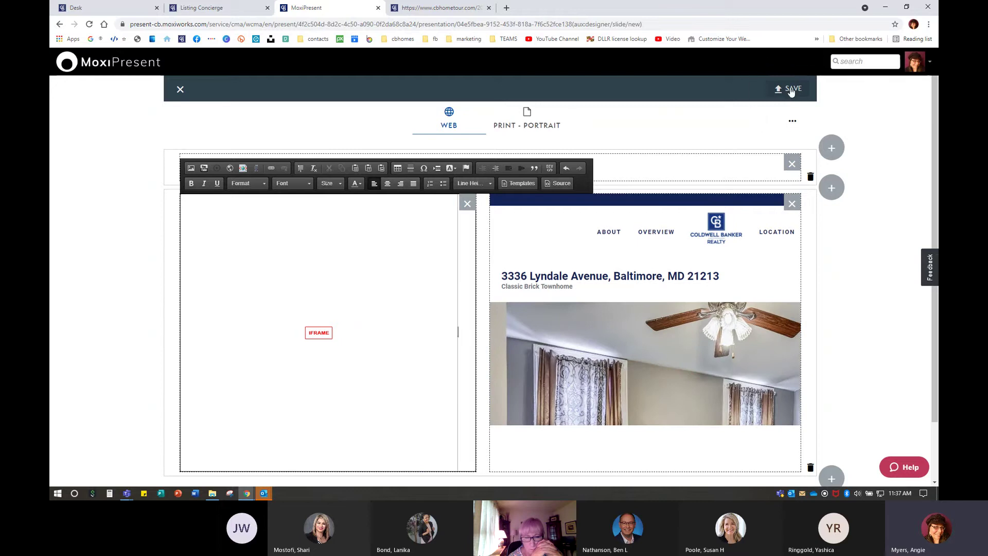
{"action": "left_click", "coordinate": [791, 91]}
{"action": "left_click", "coordinate": [384, 212]}
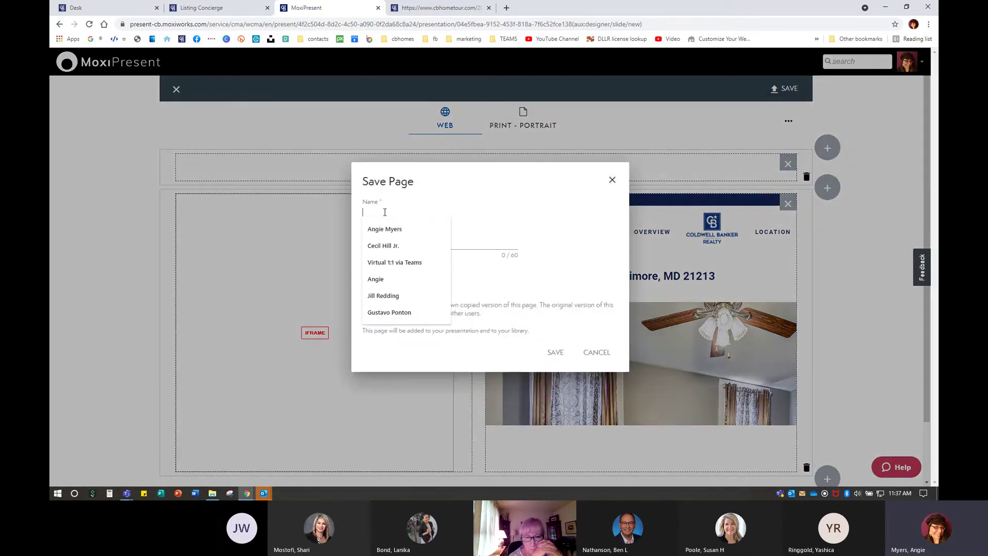
{"action": "type", "text": "Sing"}
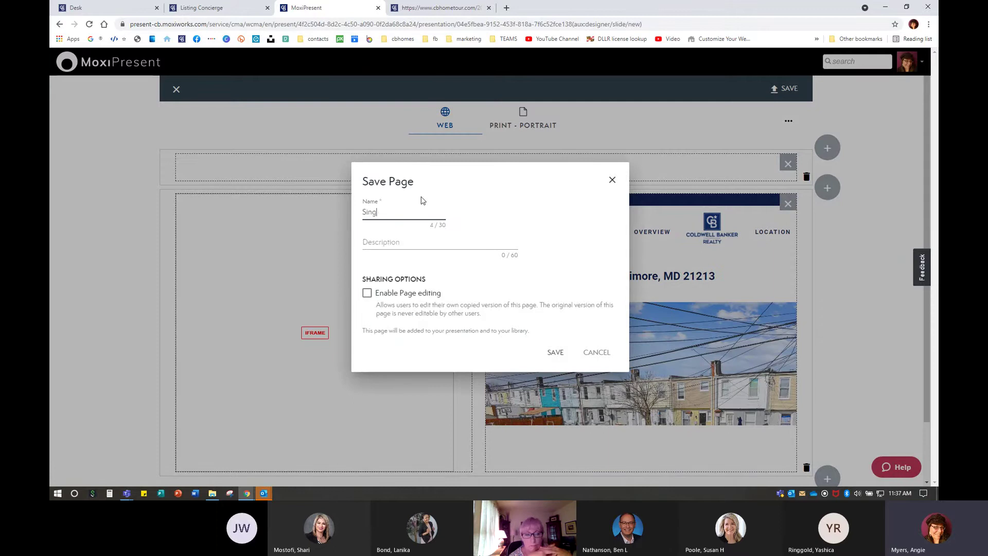
{"action": "type", "text": "le Property "}
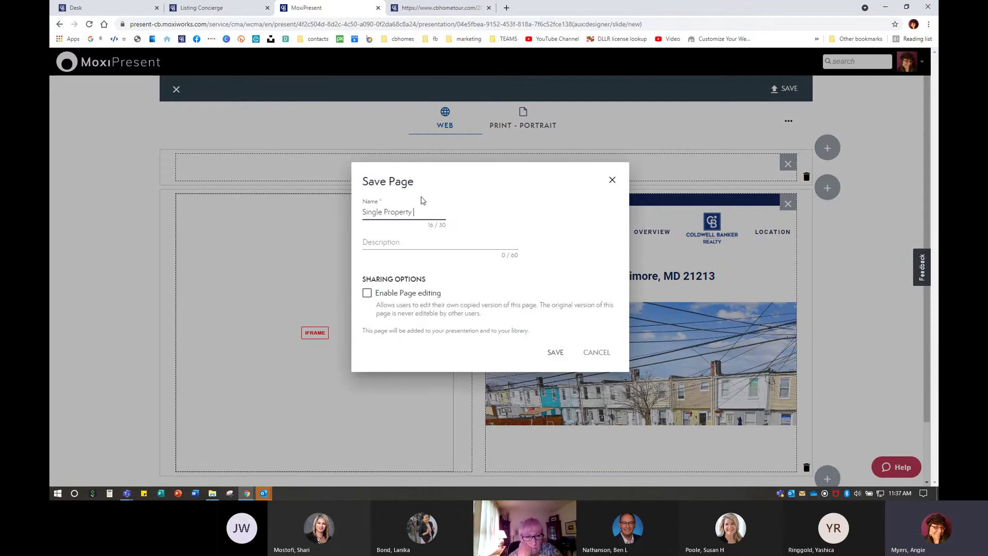
{"action": "type", "text": "Website"}
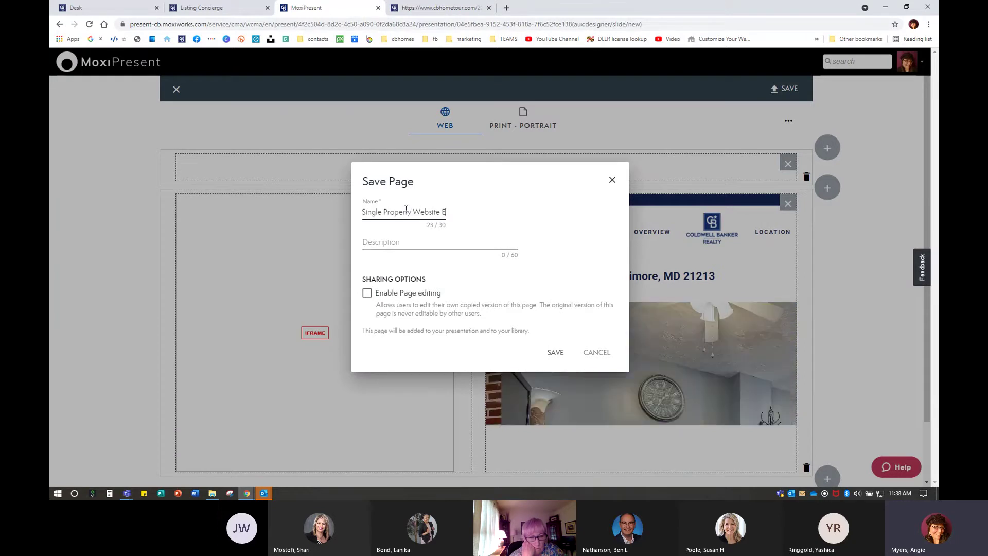
{"action": "type", "text": "Exampl"}
{"action": "key", "text": "BackSpace"}
{"action": "key", "text": "BackSpace"}
{"action": "key", "text": "BackSpace"}
{"action": "key", "text": "BackSpace"}
{"action": "key", "text": "BackSpace"}
{"action": "key", "text": "BackSpace"}
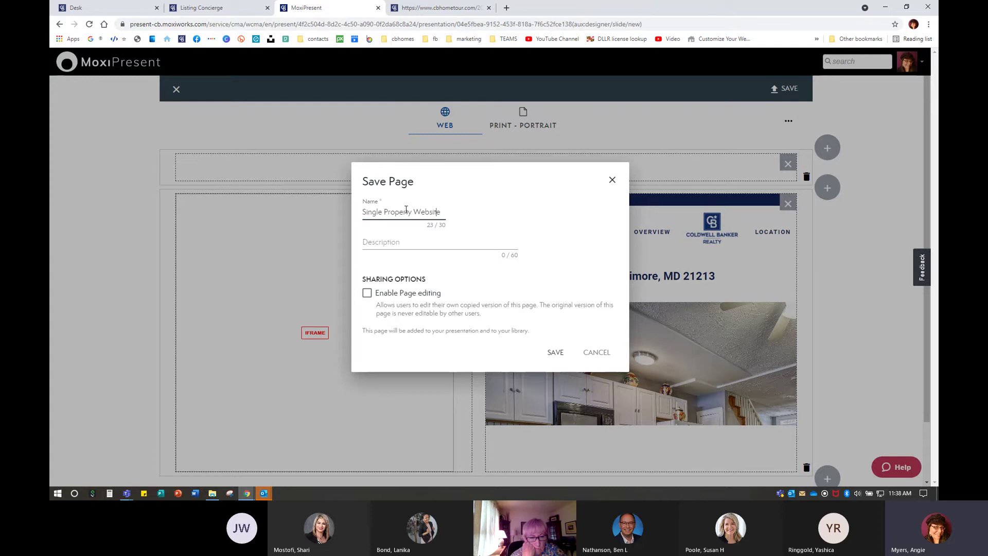
{"action": "type", "text": "s"}
{"action": "key", "text": "Tab"}
{"action": "type", "text": "Exa"}
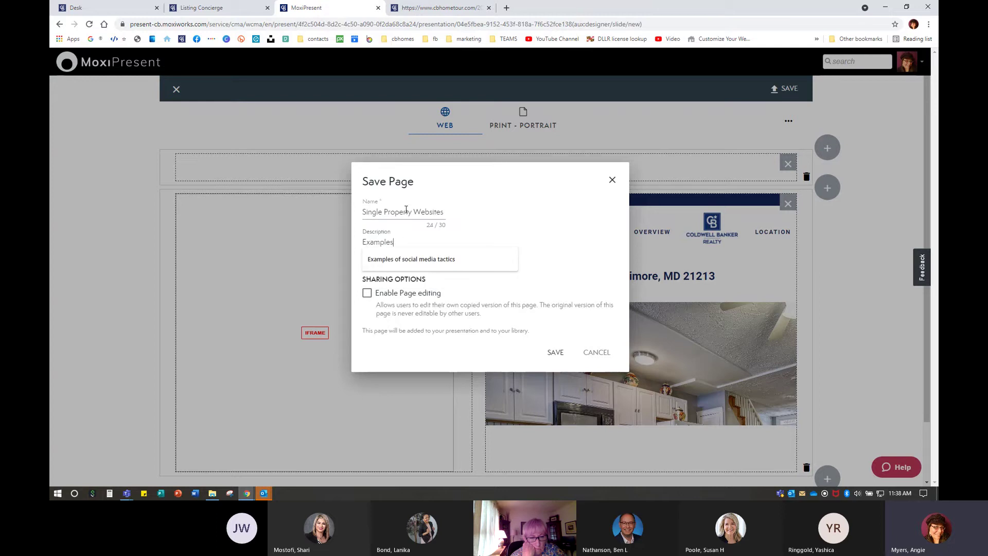
{"action": "type", "text": "mples of Single Property Websites"}
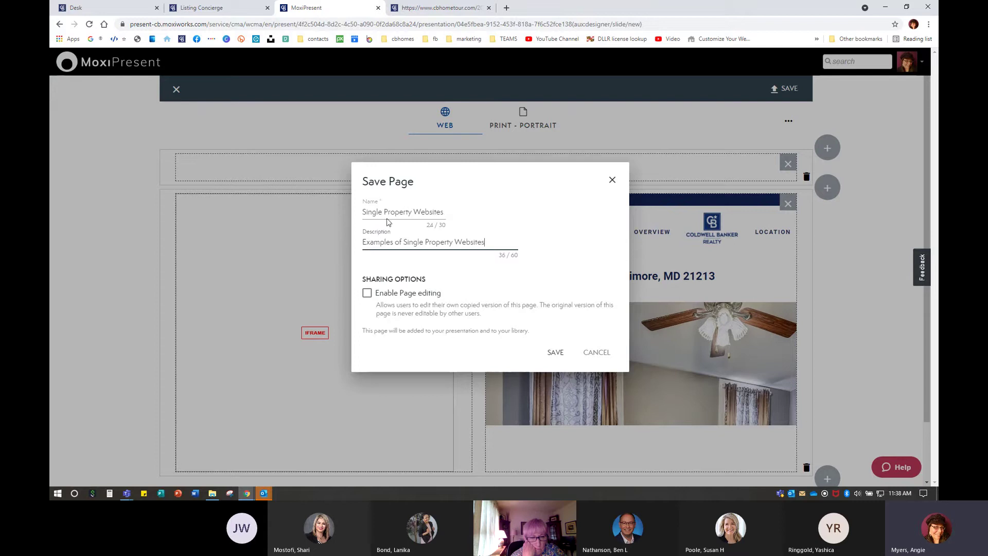
{"action": "left_click", "coordinate": [367, 293]}
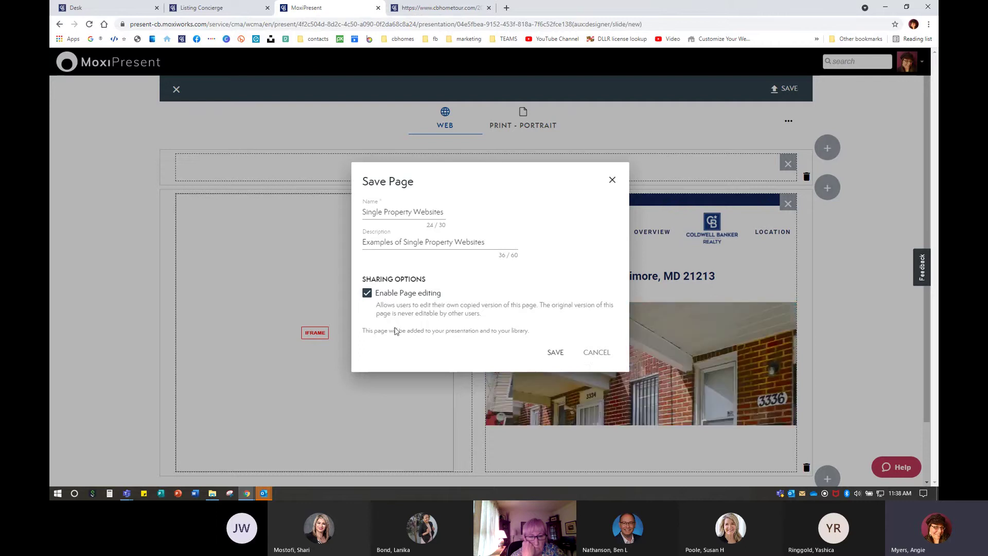
{"action": "left_click", "coordinate": [555, 352]}
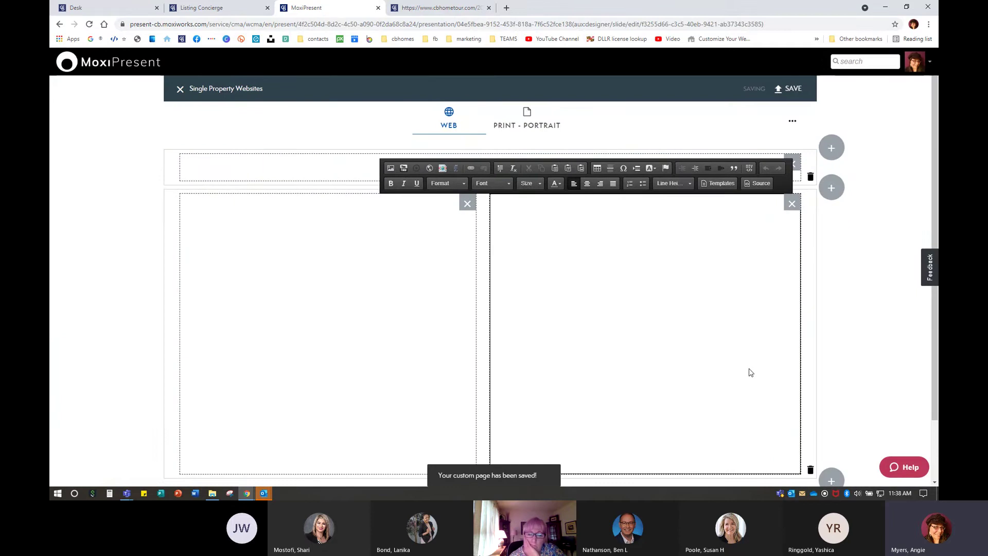
Close the editor and scroll through the Single Property Websites slide preview
{"action": "left_click", "coordinate": [180, 89]}
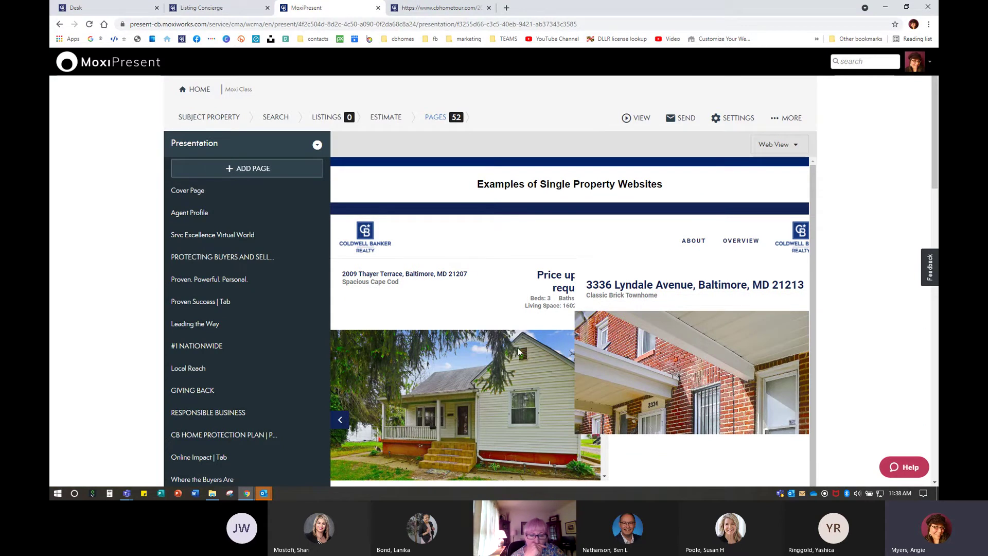
{"action": "scroll", "coordinate": [546, 367], "scroll_direction": "down", "scroll_amount": 1}
{"action": "scroll", "coordinate": [552, 369], "scroll_direction": "up", "scroll_amount": 1}
{"action": "key", "text": "ctrl"}
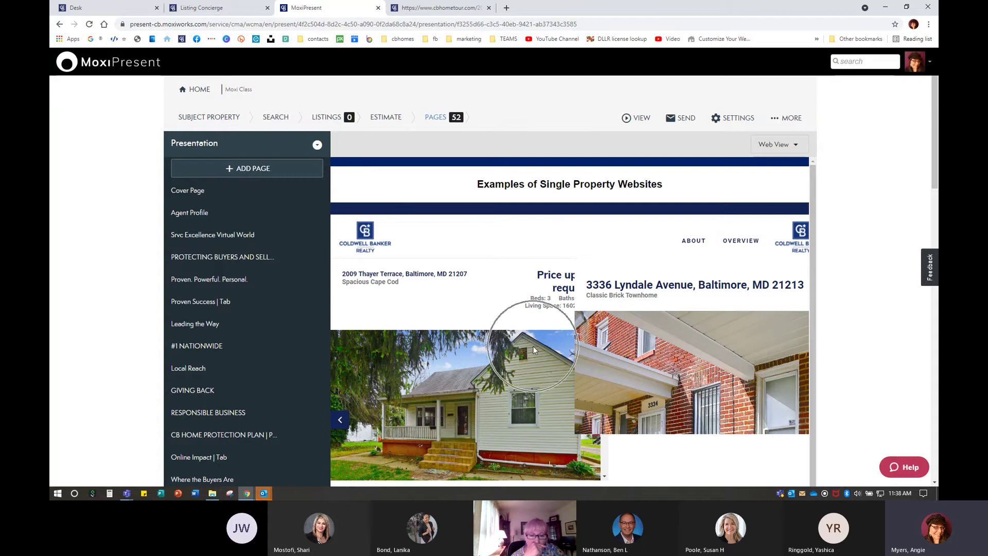
{"action": "scroll", "coordinate": [533, 346], "scroll_direction": "down", "scroll_amount": 1}
{"action": "scroll", "coordinate": [662, 305], "scroll_direction": "down", "scroll_amount": 1}
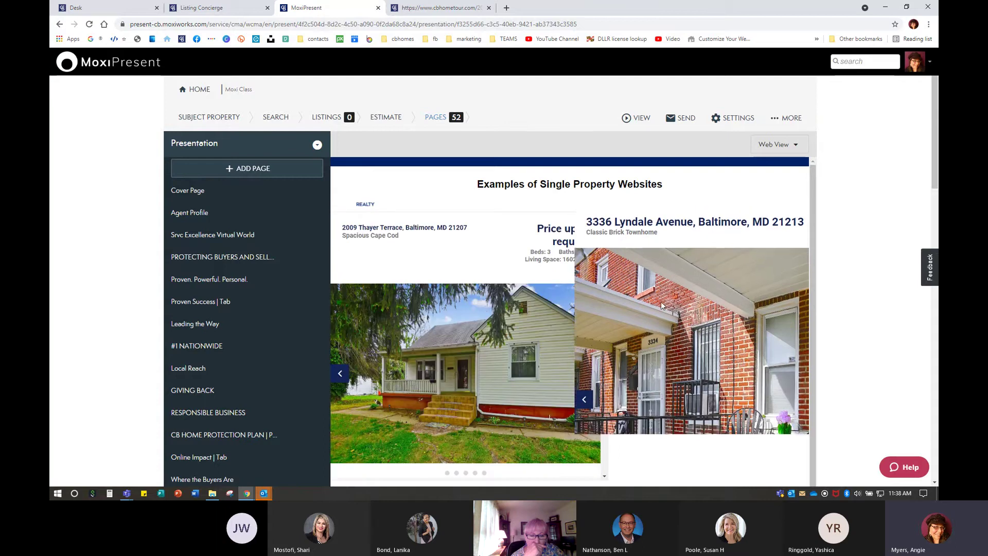
{"action": "scroll", "coordinate": [662, 304], "scroll_direction": "down", "scroll_amount": 2}
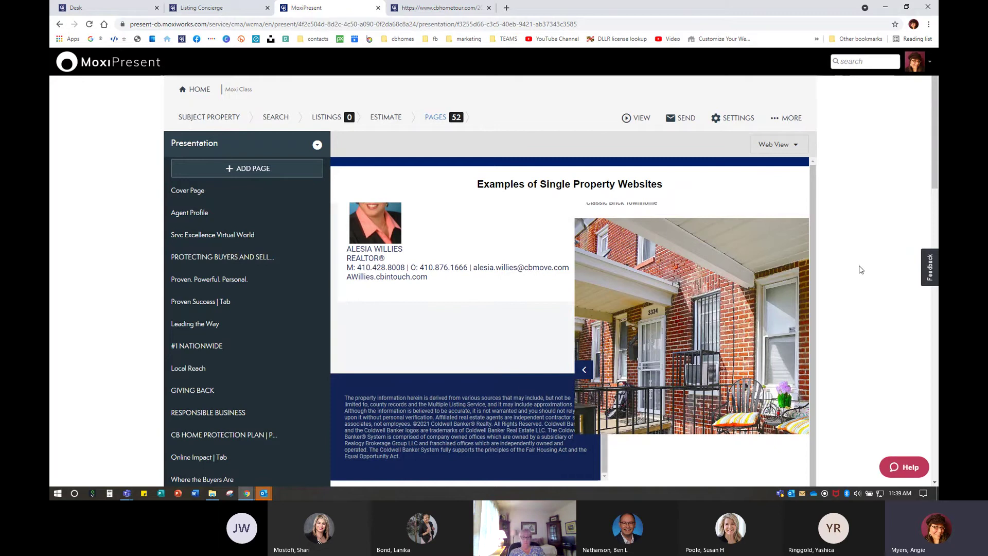
Load the agent's personal website from a bookmark in a new tab, then return to MoxiPresent
{"action": "left_click", "coordinate": [506, 8]}
{"action": "left_click", "coordinate": [166, 39]}
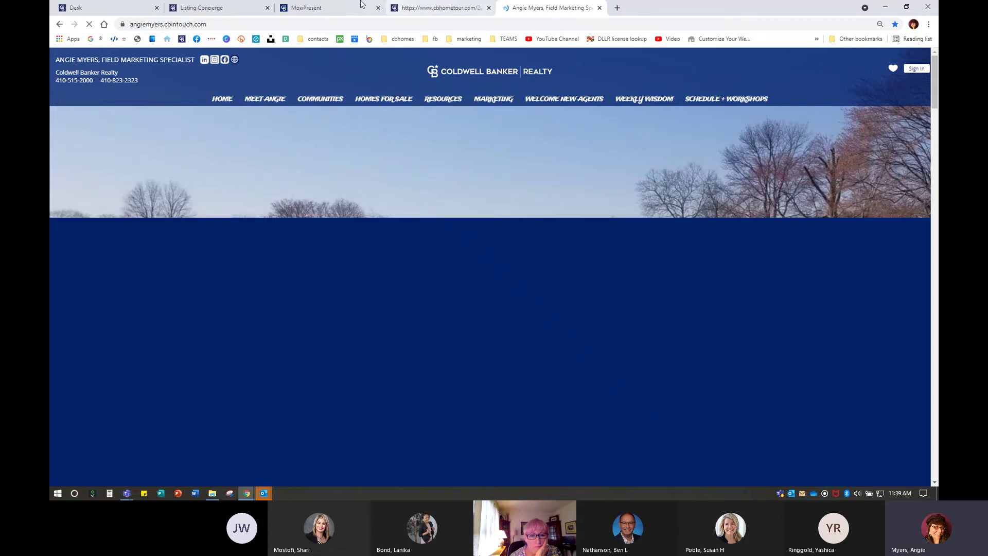
{"action": "left_click", "coordinate": [256, 7]}
Create a new Build Page custom page using the first single blank layout
{"action": "left_click", "coordinate": [305, 6]}
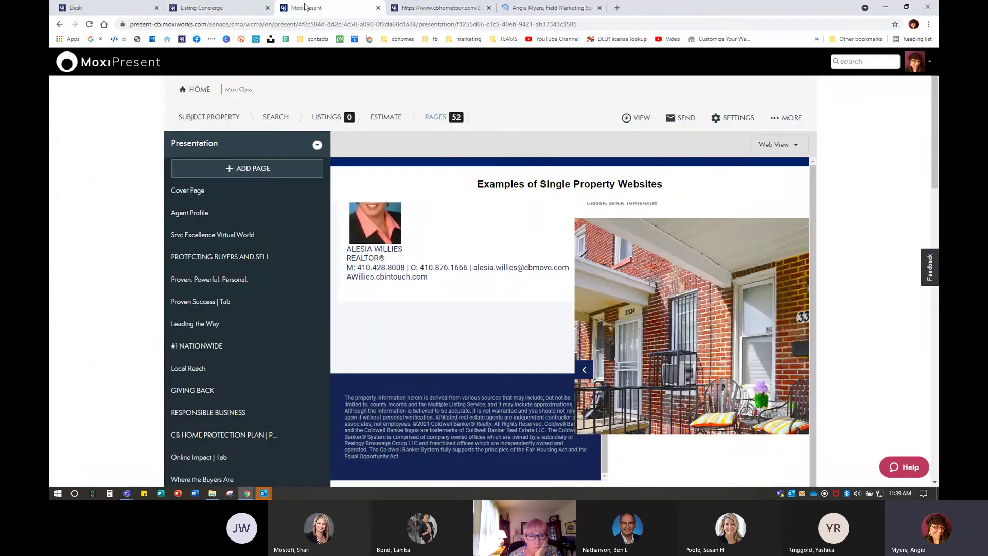
{"action": "left_click", "coordinate": [251, 169]}
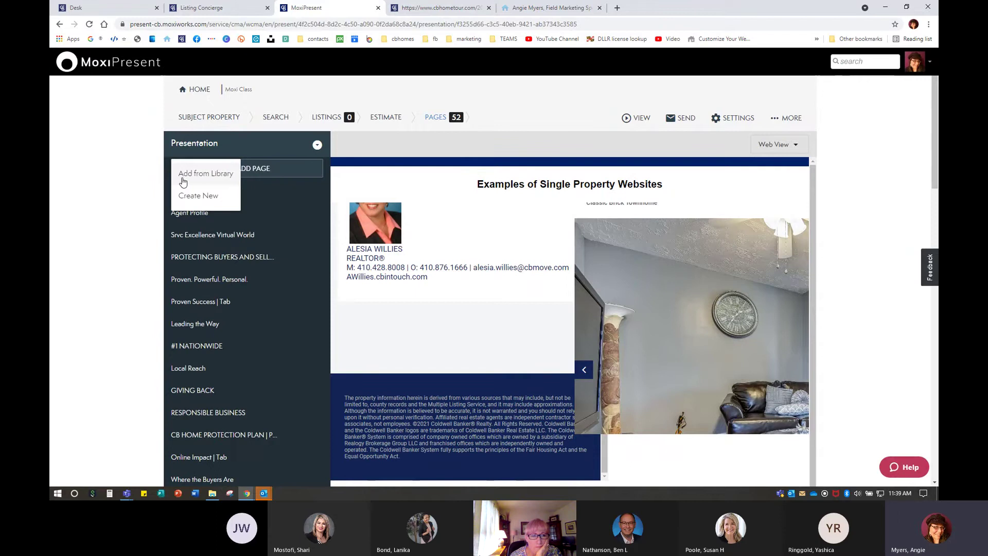
{"action": "left_click", "coordinate": [201, 201]}
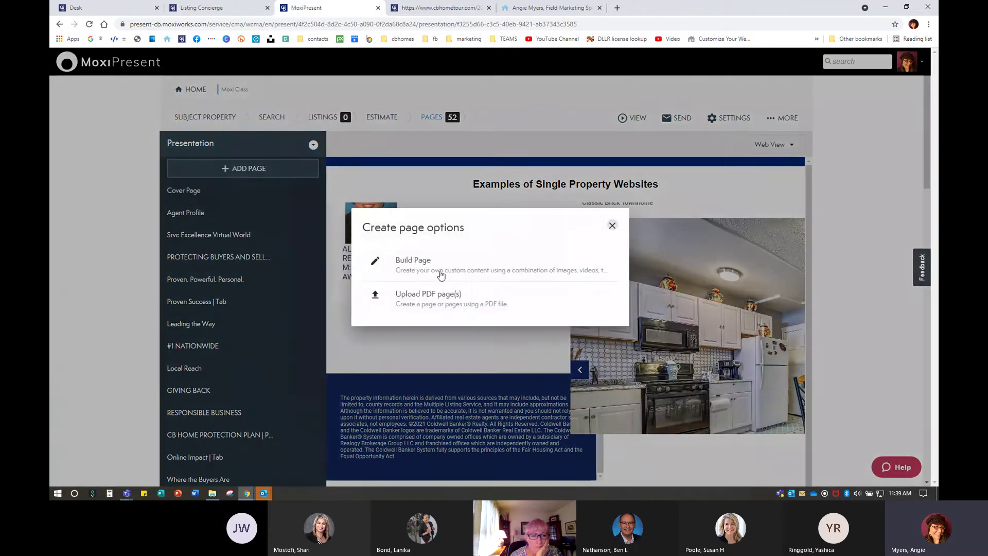
{"action": "left_click", "coordinate": [460, 268]}
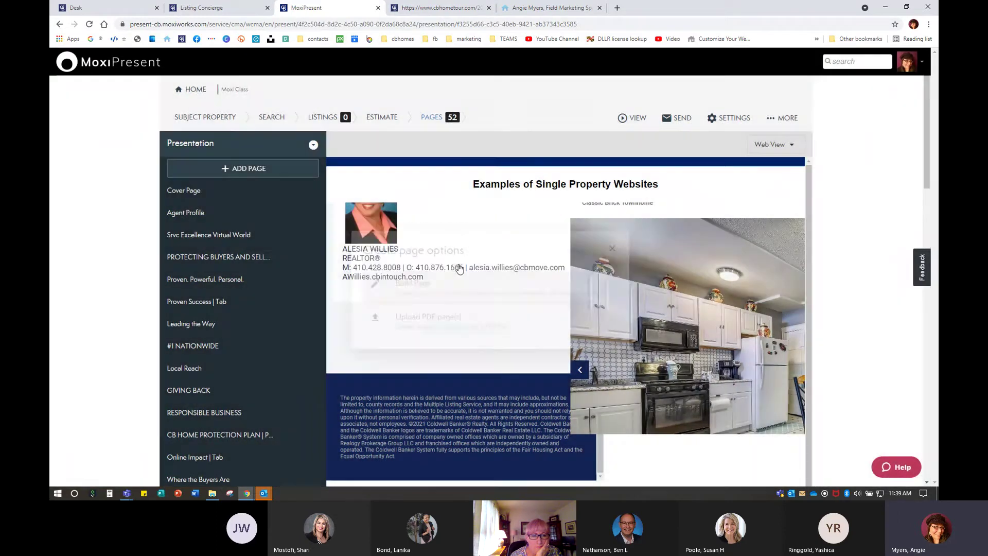
{"action": "left_click", "coordinate": [298, 258]}
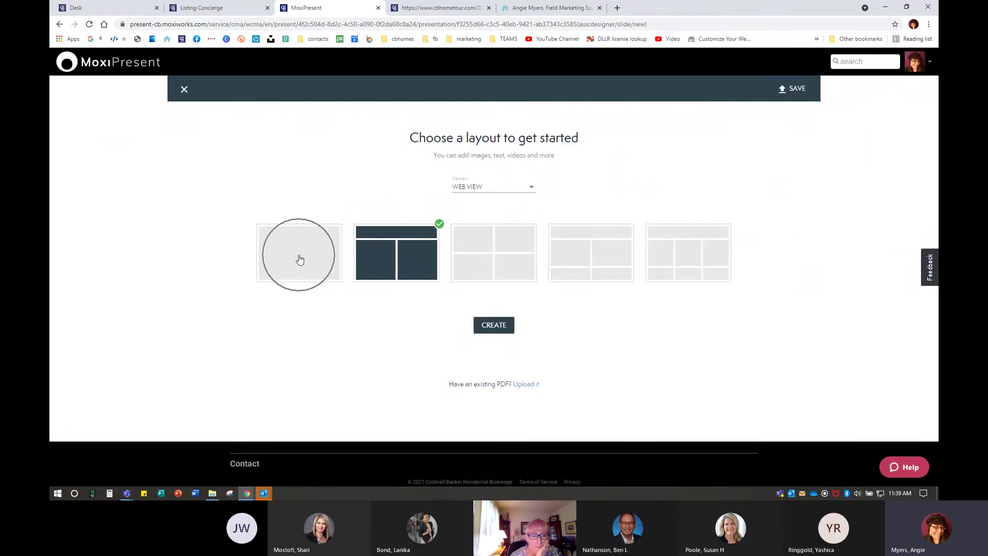
{"action": "left_click", "coordinate": [498, 325]}
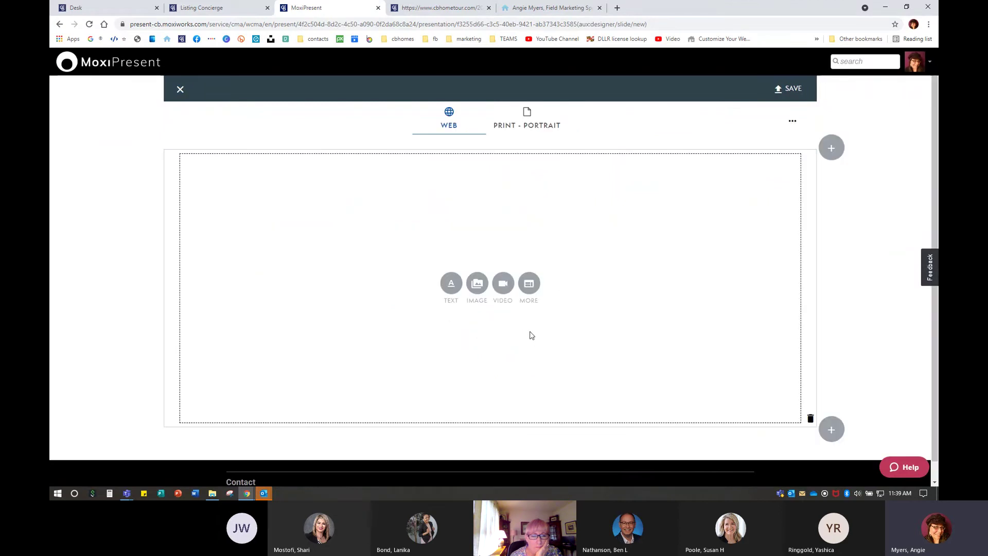
{"action": "left_click", "coordinate": [546, 7]}
Open the agent's About page on the website and copy its web address
{"action": "left_click", "coordinate": [266, 101]}
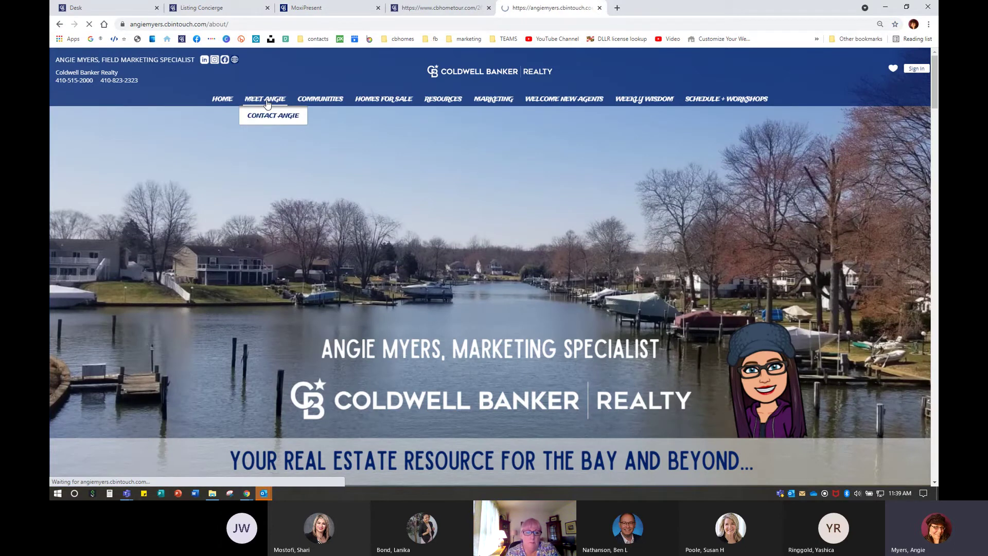
{"action": "scroll", "coordinate": [429, 289], "scroll_direction": "down", "scroll_amount": 6}
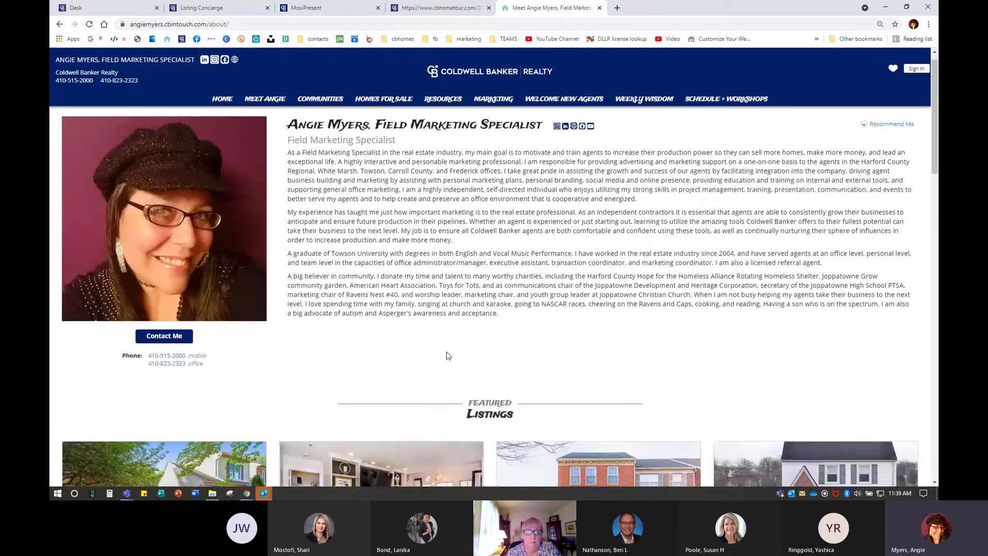
{"action": "scroll", "coordinate": [447, 355], "scroll_direction": "down", "scroll_amount": 6}
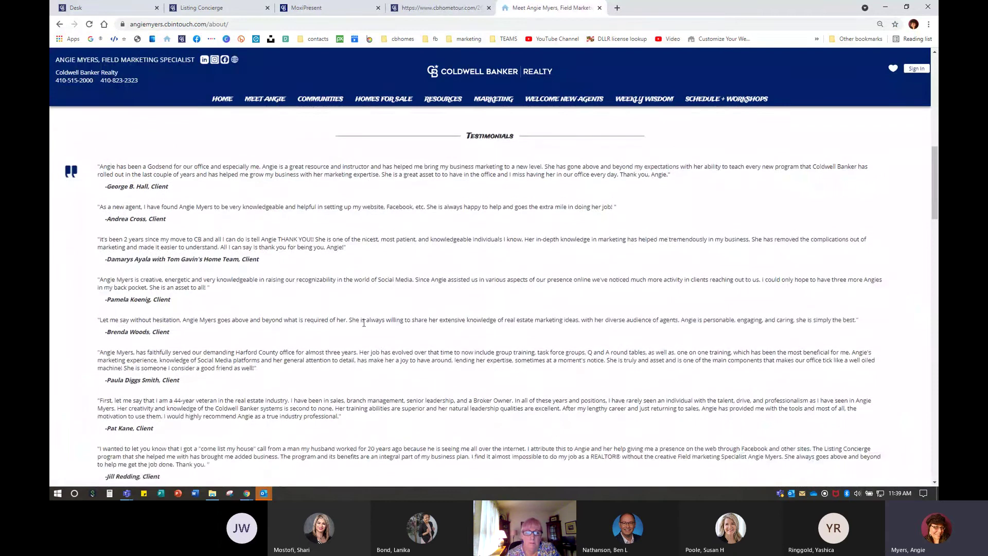
{"action": "scroll", "coordinate": [329, 338], "scroll_direction": "up", "scroll_amount": 2}
{"action": "scroll", "coordinate": [424, 320], "scroll_direction": "up", "scroll_amount": 4}
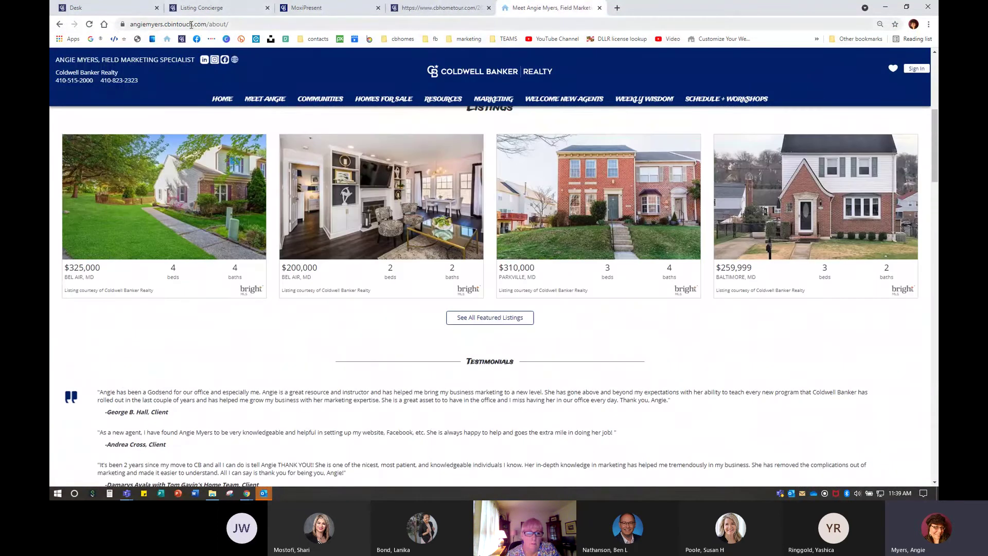
{"action": "left_click", "coordinate": [192, 24]}
{"action": "right_click", "coordinate": [191, 24]}
{"action": "left_click", "coordinate": [220, 76]}
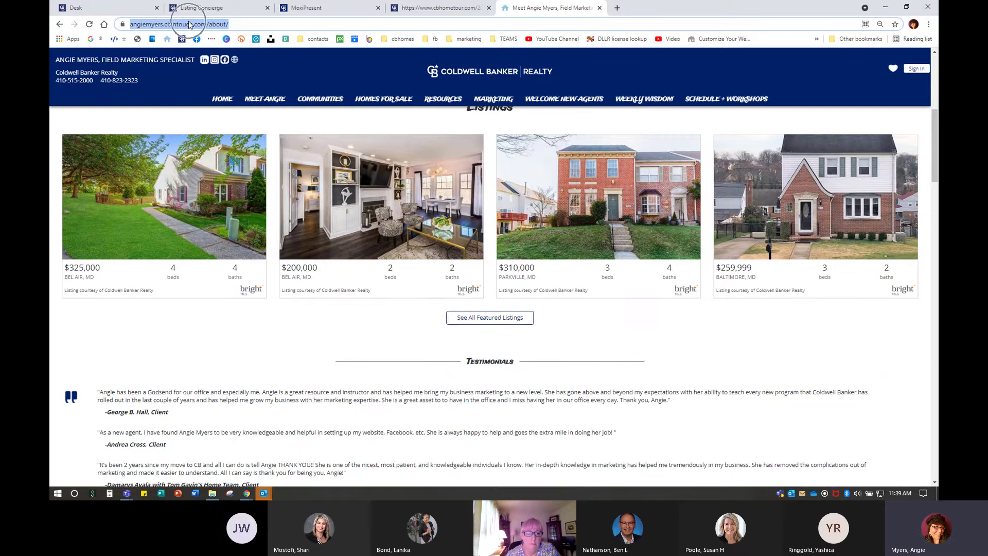
{"action": "left_click", "coordinate": [329, 8]}
Insert the copied About page URL as a 1000 by 1000 iframe with scrollbars and border
{"action": "left_click", "coordinate": [529, 283]}
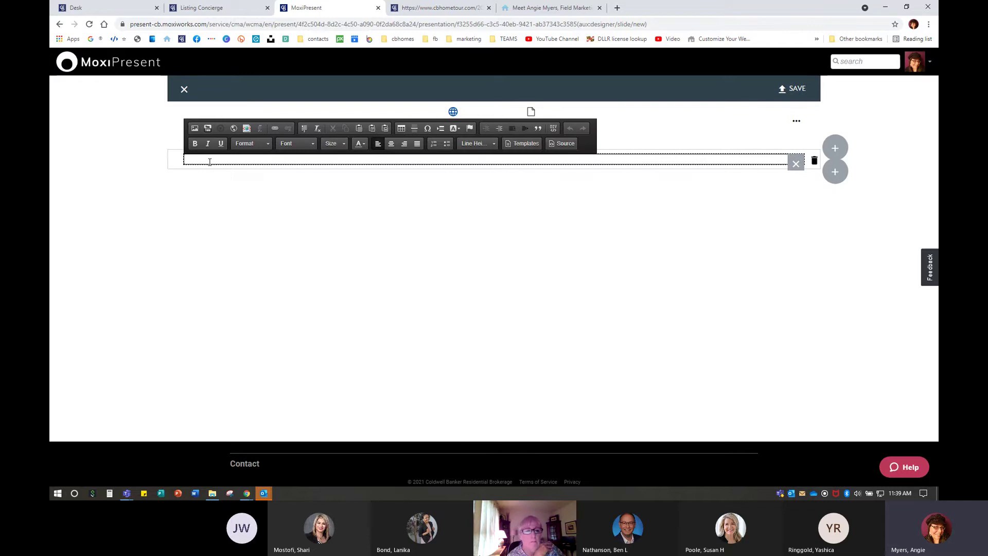
{"action": "left_click", "coordinate": [233, 128]}
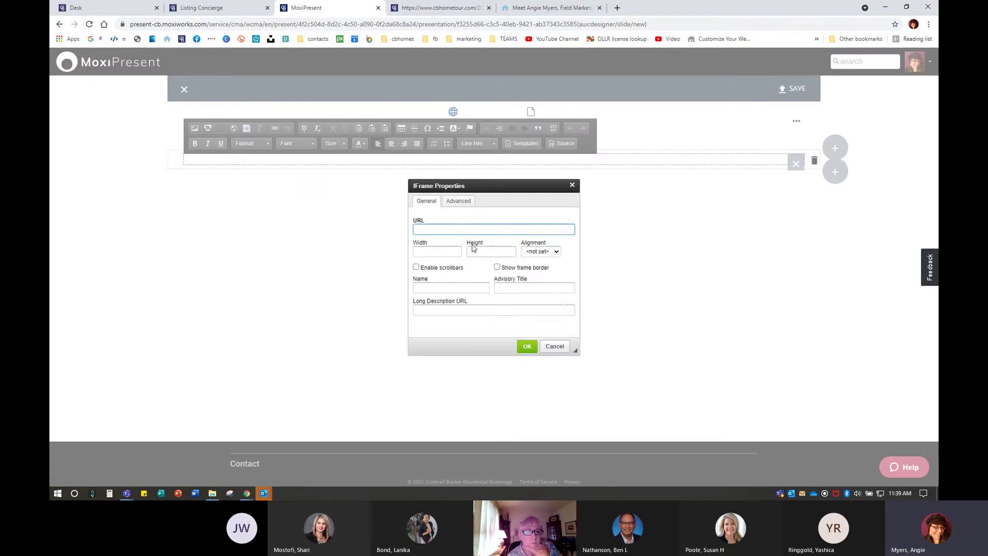
{"action": "right_click", "coordinate": [460, 230]}
{"action": "left_click", "coordinate": [486, 303]}
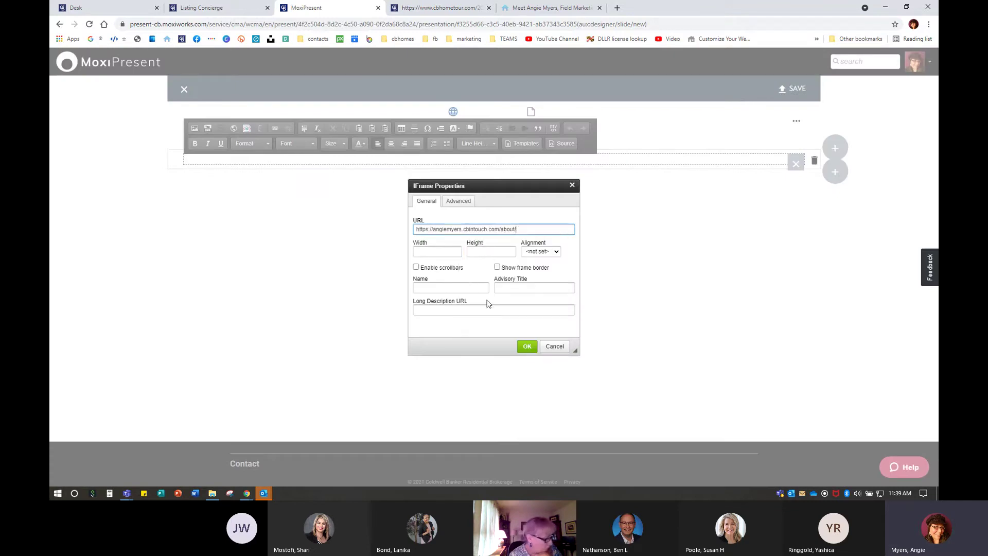
{"action": "left_click", "coordinate": [441, 250]}
{"action": "type", "text": "1000"}
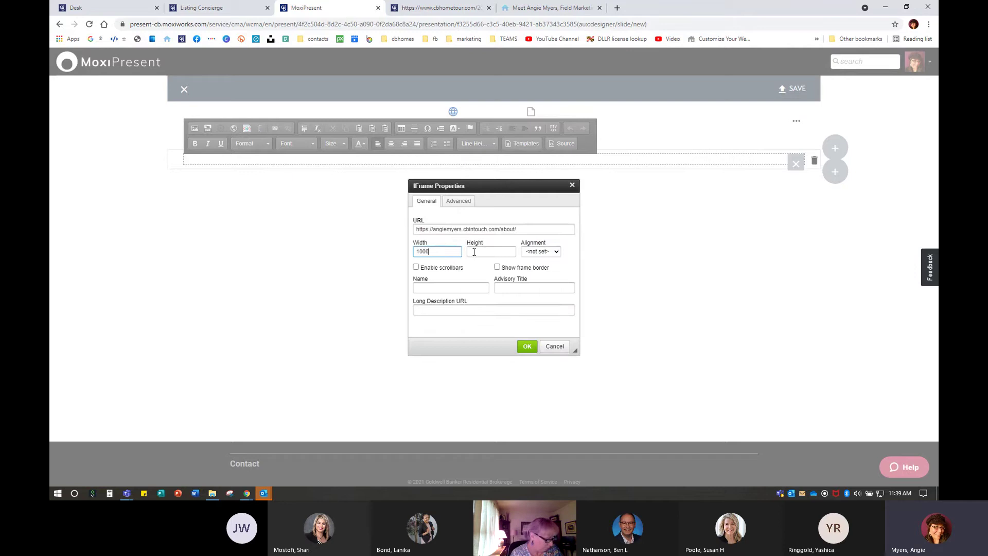
{"action": "left_click", "coordinate": [497, 251]}
{"action": "type", "text": "1000"}
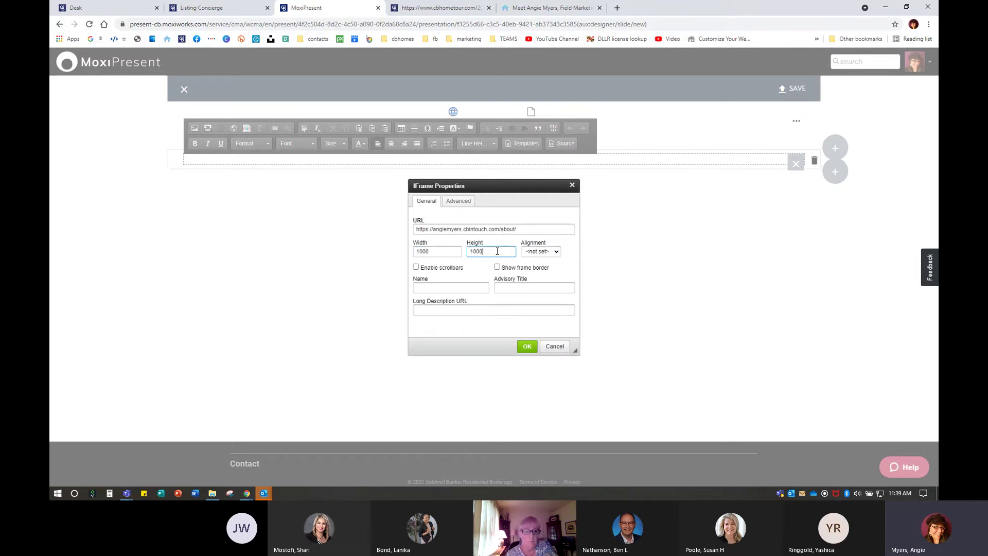
{"action": "left_click", "coordinate": [497, 268]}
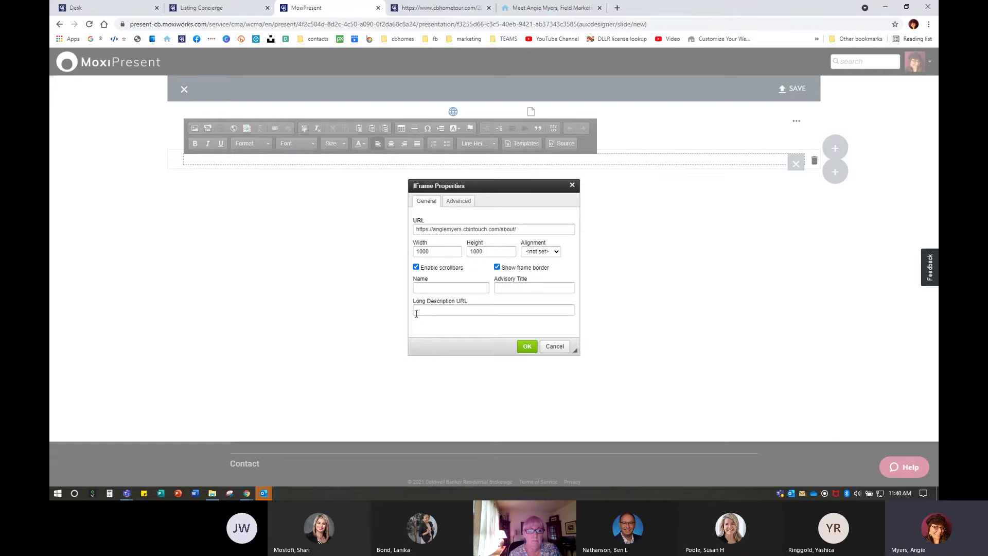
{"action": "left_click", "coordinate": [526, 346]}
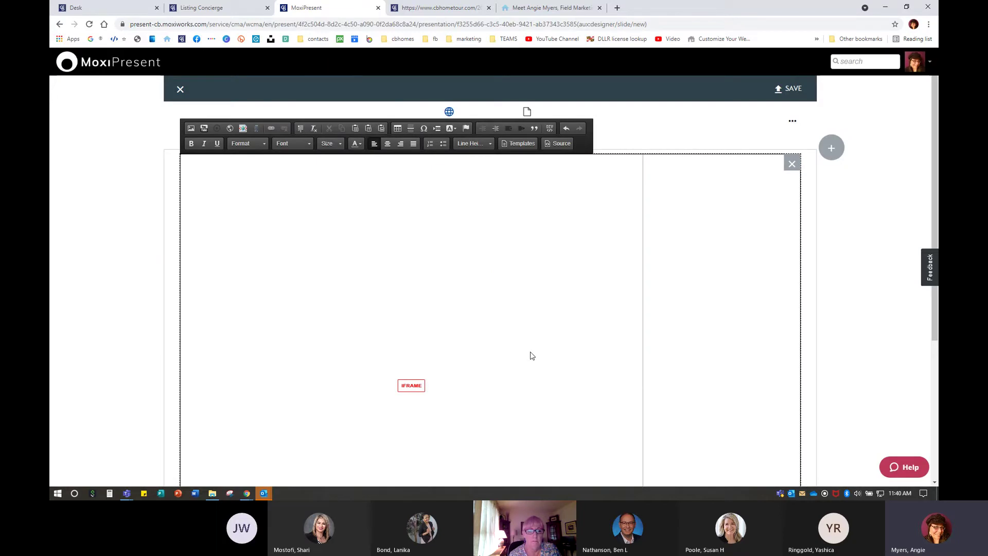
Check the IFRAME placeholder in the section, then open the page's save options
{"action": "scroll", "coordinate": [656, 396], "scroll_direction": "down", "scroll_amount": 2}
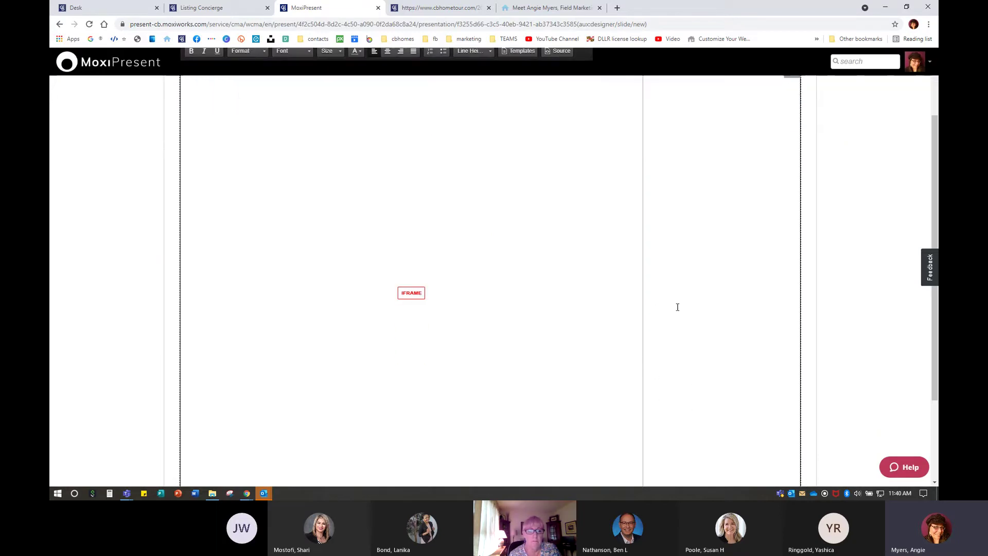
{"action": "scroll", "coordinate": [601, 406], "scroll_direction": "up", "scroll_amount": 2}
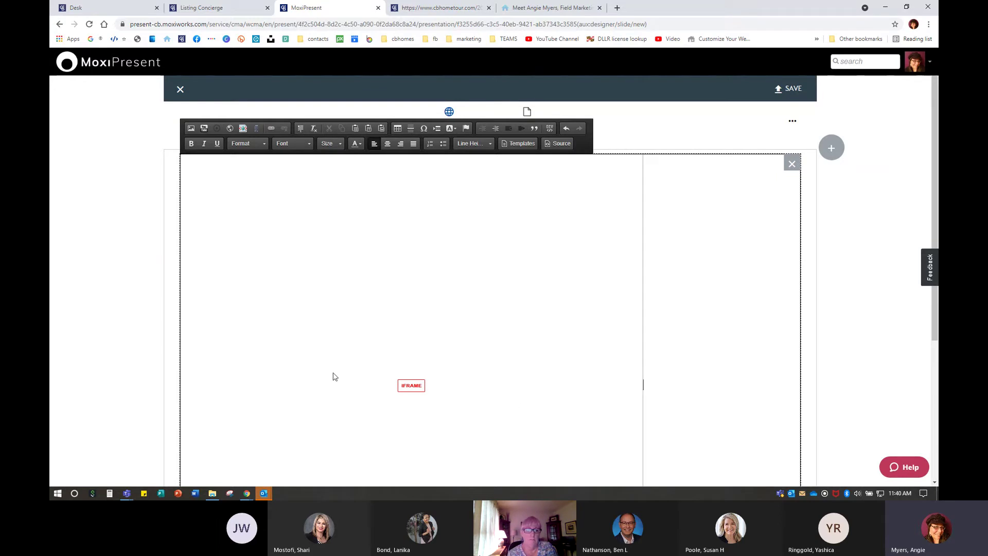
{"action": "left_click", "coordinate": [417, 390]}
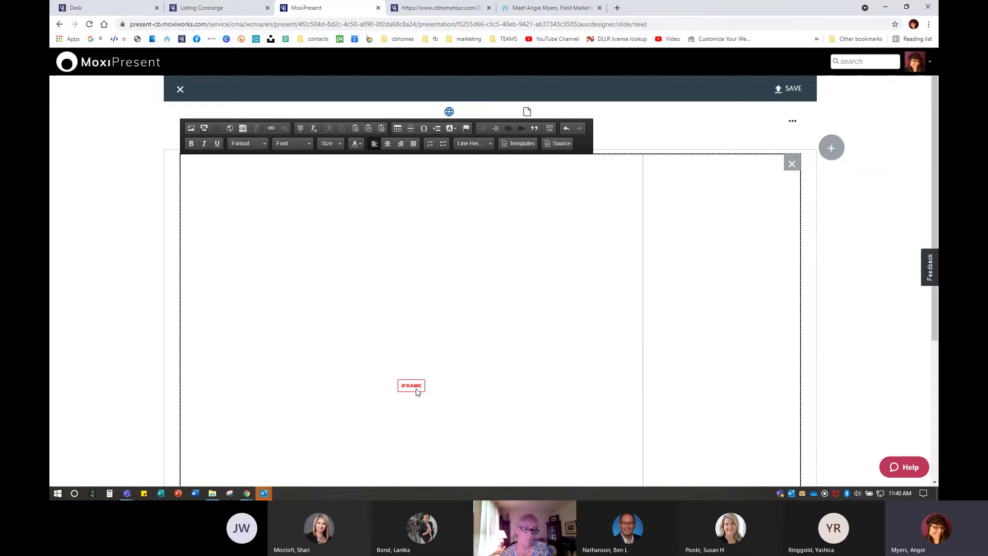
Save the page as 'Testimonials' with description 'View testimonials from clients and colleagues.' and editing enabled
{"action": "left_click", "coordinate": [793, 95]}
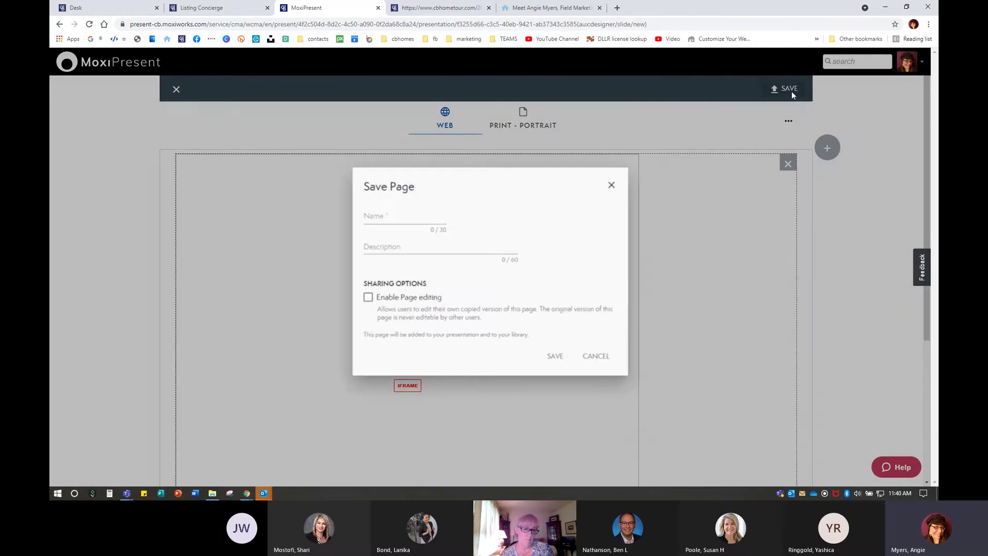
{"action": "left_click", "coordinate": [403, 216]}
{"action": "type", "text": "Testimonials"}
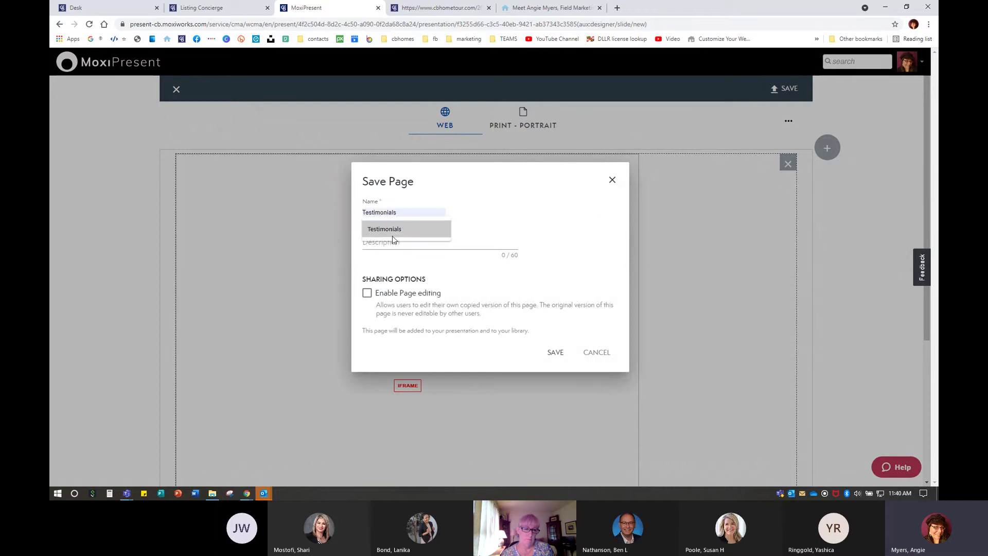
{"action": "left_click", "coordinate": [393, 233]}
{"action": "left_click", "coordinate": [396, 240]}
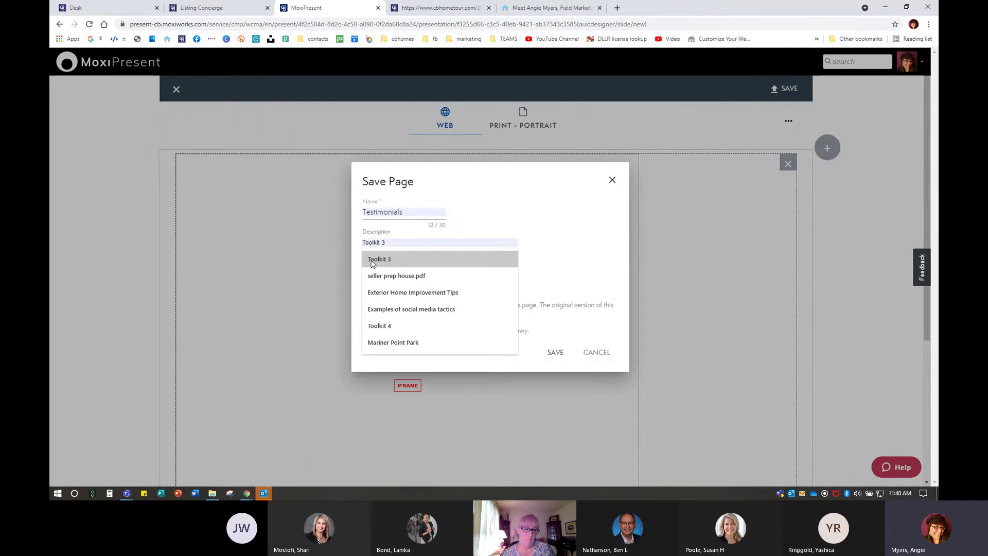
{"action": "type", "text": "View testimonials"}
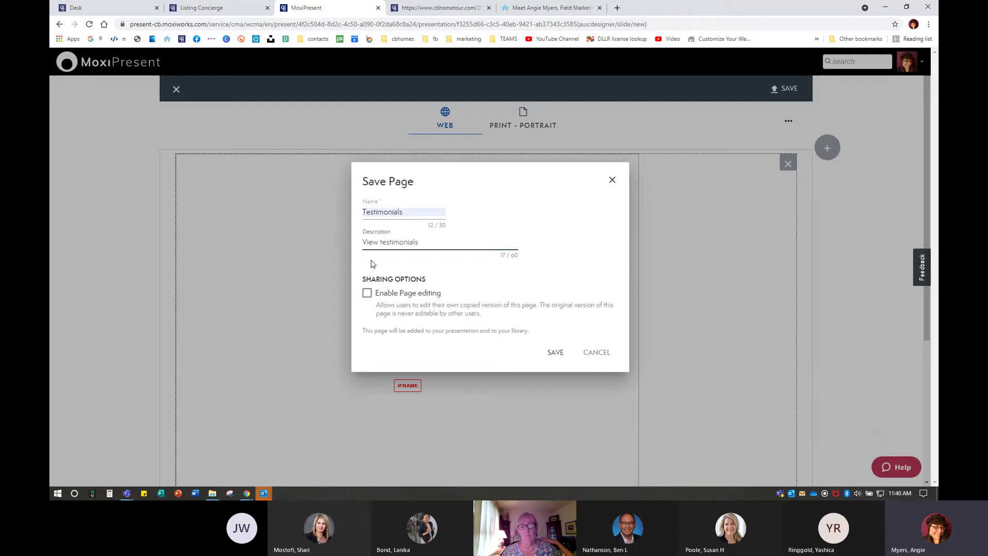
{"action": "key", "text": "Left"}
{"action": "key", "text": "Left"}
{"action": "key", "text": "Left"}
{"action": "key", "text": "Left"}
{"action": "key", "text": "Left"}
{"action": "key", "text": "Left"}
{"action": "key", "text": "Left"}
{"action": "key", "text": "Left"}
{"action": "key", "text": "Left"}
{"action": "key", "text": "Left"}
{"action": "key", "text": "Left"}
{"action": "key", "text": "Left"}
{"action": "key", "text": "Right"}
{"action": "key", "text": "Right"}
{"action": "key", "text": "Right"}
{"action": "key", "text": "Right"}
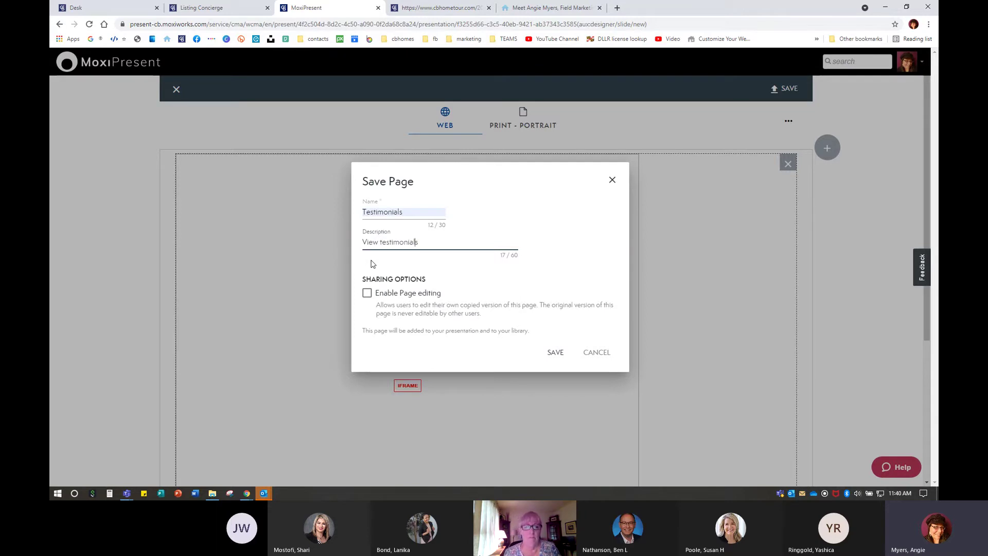
{"action": "type", "text": "from clients and"}
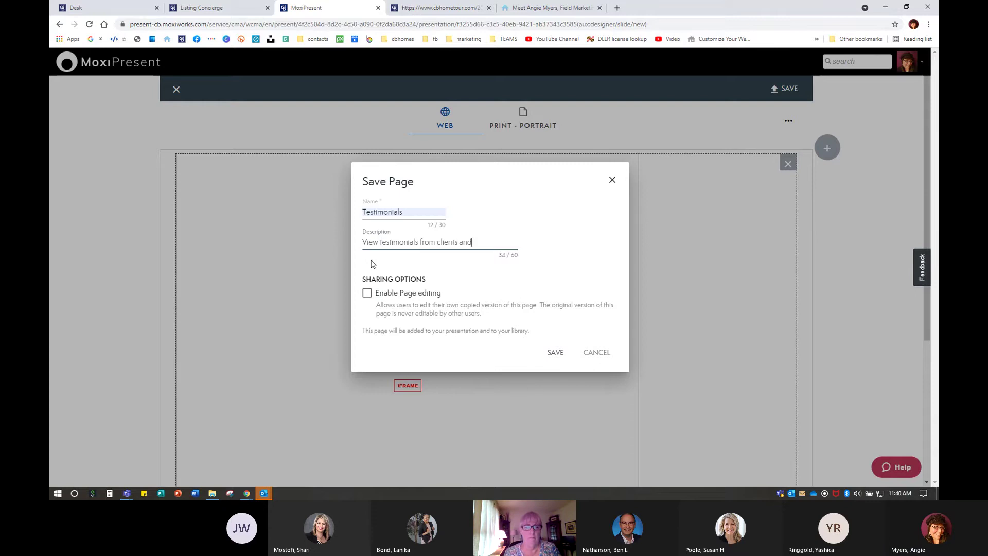
{"action": "type", "text": " colleg"}
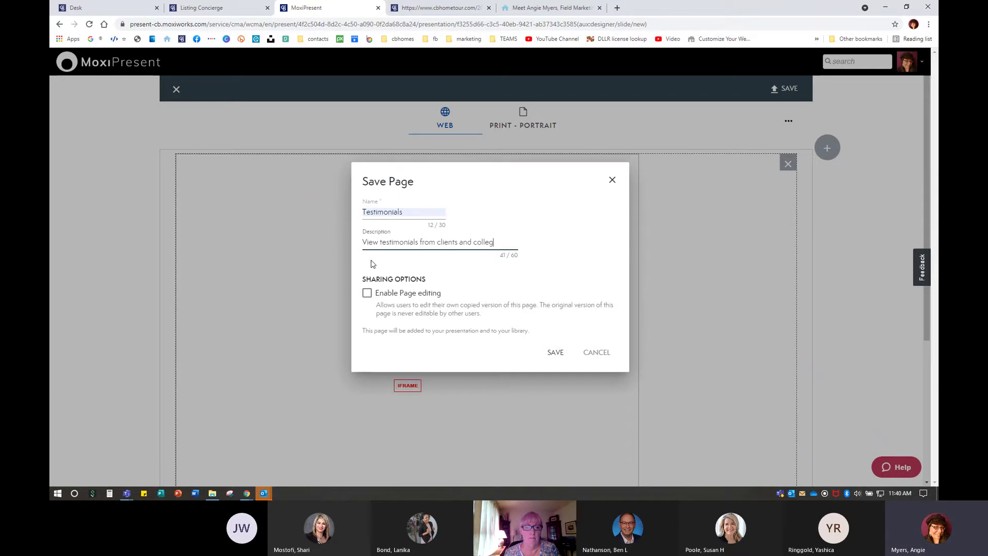
{"action": "key", "text": "BackSpace"}
{"action": "type", "text": "agues."}
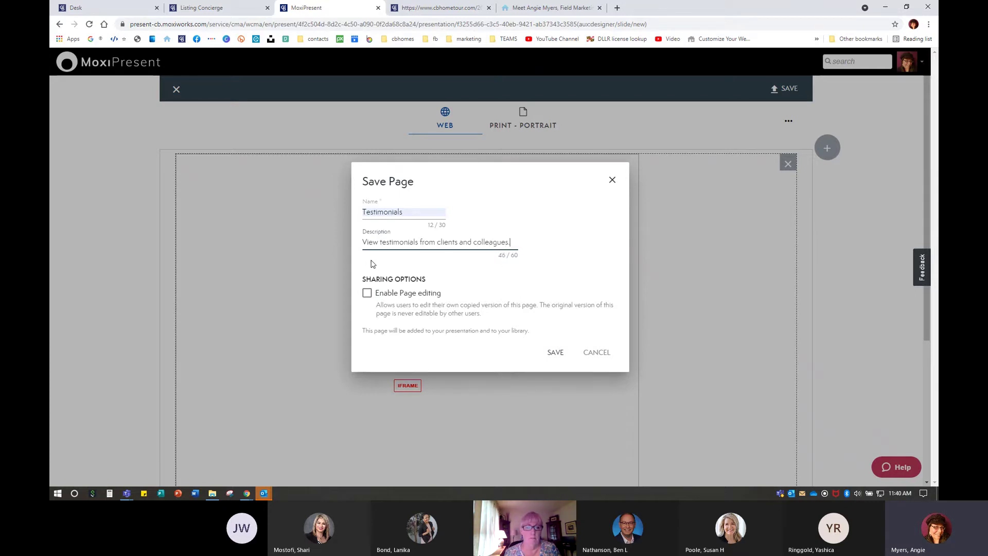
{"action": "left_click", "coordinate": [366, 296]}
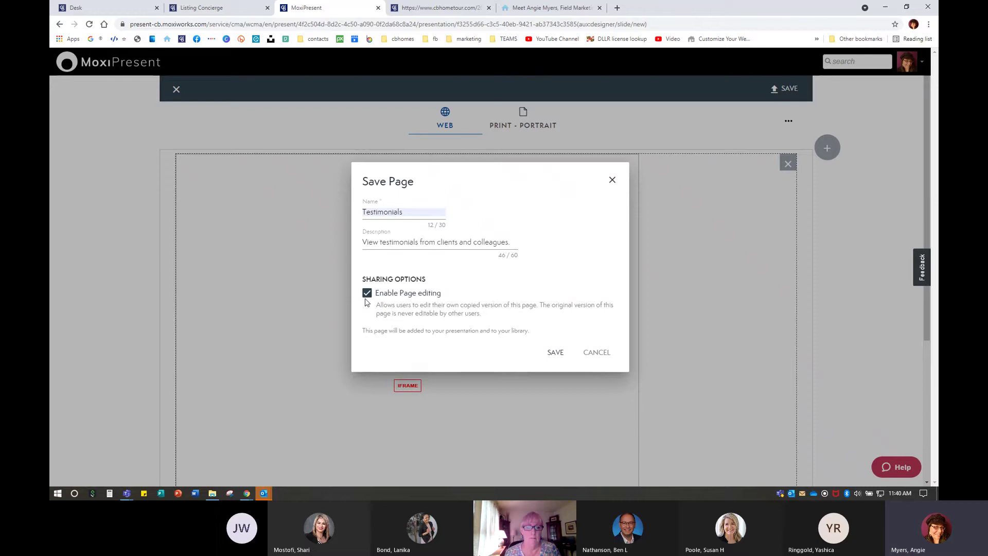
{"action": "left_click", "coordinate": [555, 352]}
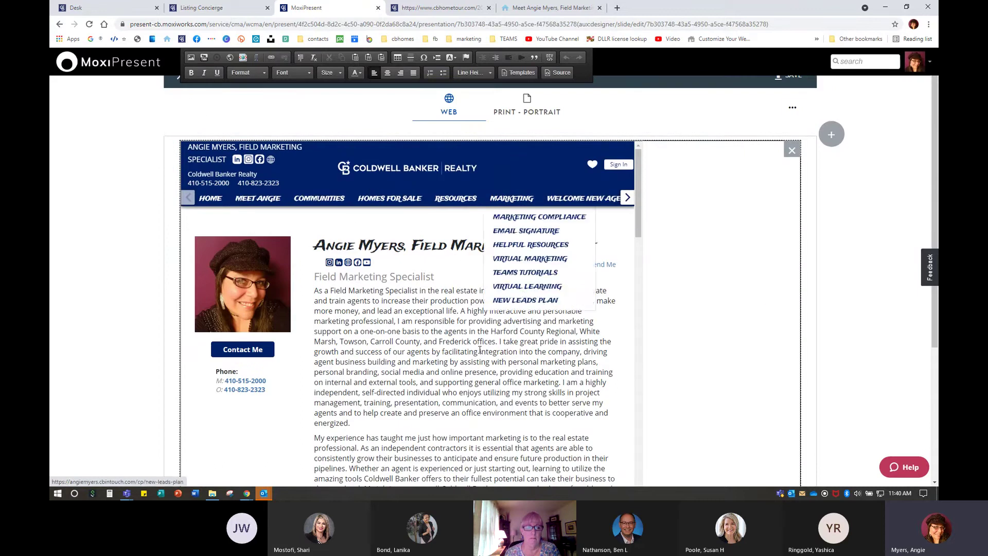
Scroll the Testimonials preview, expand READ MORE to show all client testimonials, then scroll back up
{"action": "scroll", "coordinate": [474, 317], "scroll_direction": "down", "scroll_amount": 4}
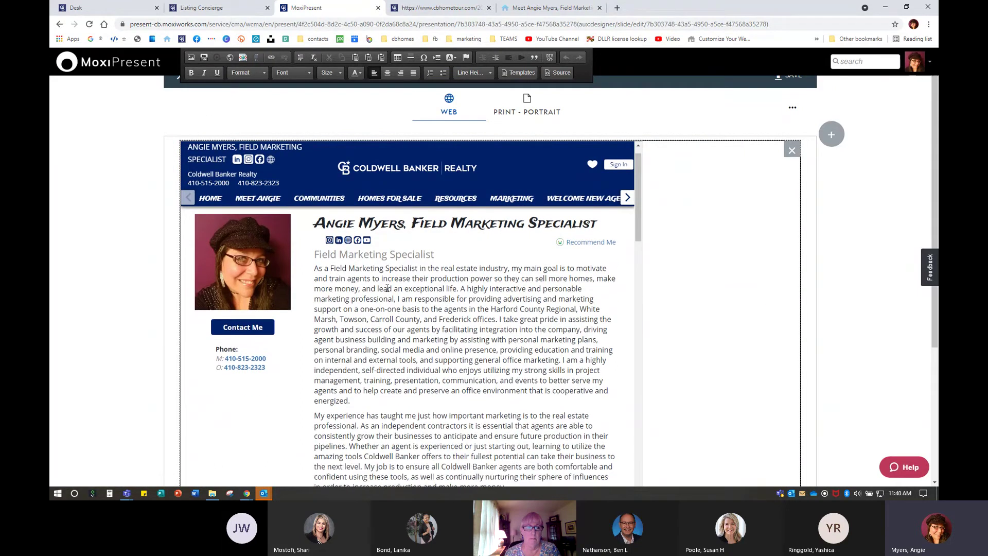
{"action": "scroll", "coordinate": [419, 361], "scroll_direction": "down", "scroll_amount": 5}
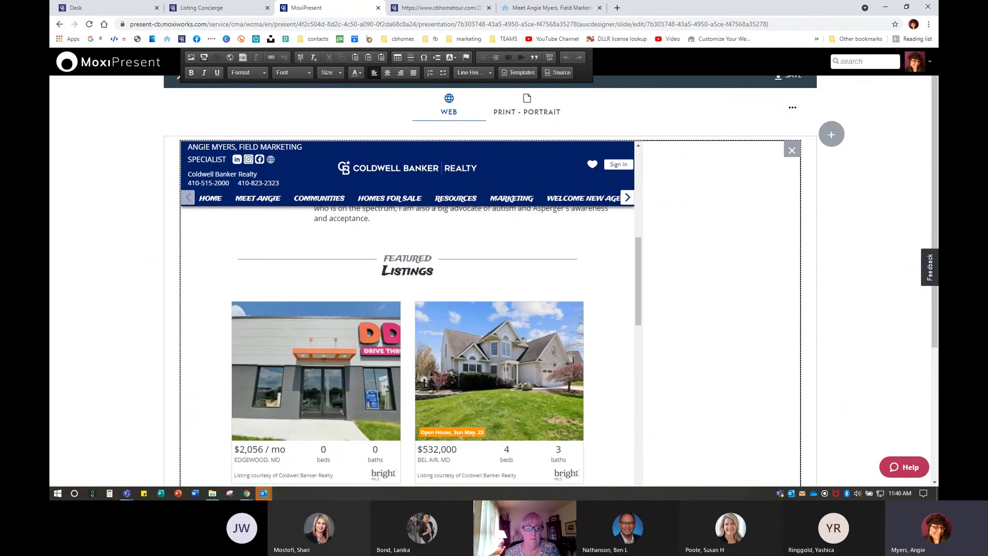
{"action": "scroll", "coordinate": [480, 330], "scroll_direction": "down", "scroll_amount": 12}
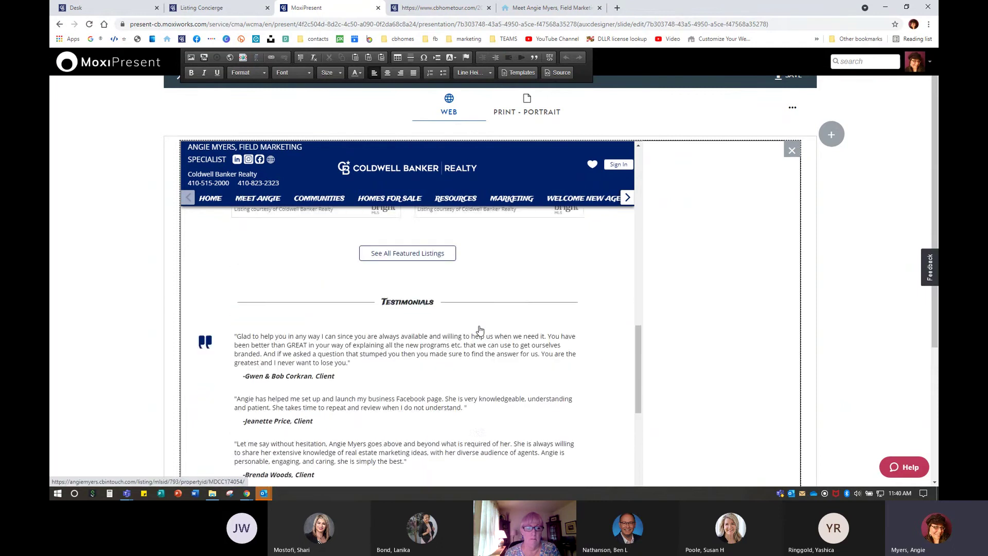
{"action": "scroll", "coordinate": [463, 340], "scroll_direction": "down", "scroll_amount": 1}
{"action": "left_click", "coordinate": [407, 381]}
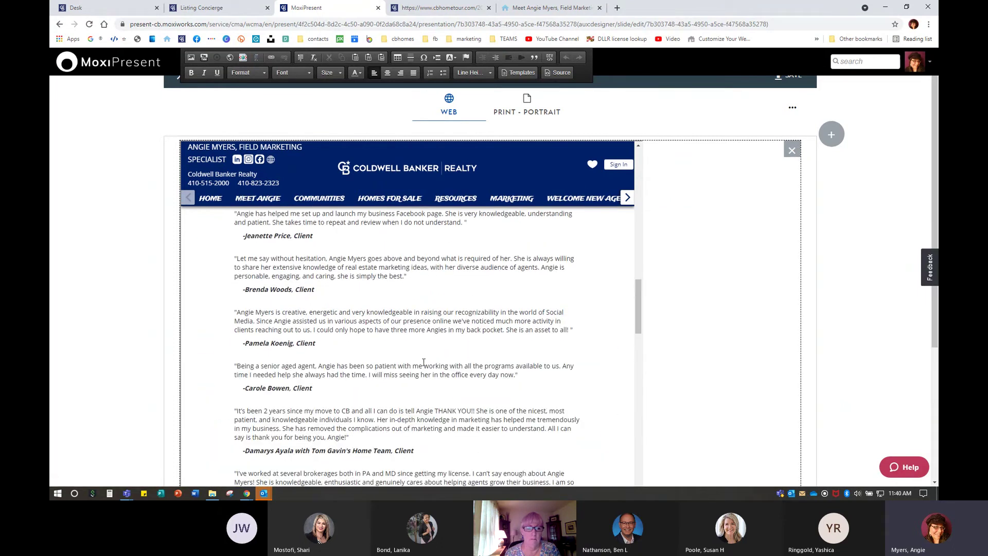
{"action": "scroll", "coordinate": [418, 353], "scroll_direction": "down", "scroll_amount": 3}
{"action": "scroll", "coordinate": [419, 353], "scroll_direction": "down", "scroll_amount": 12}
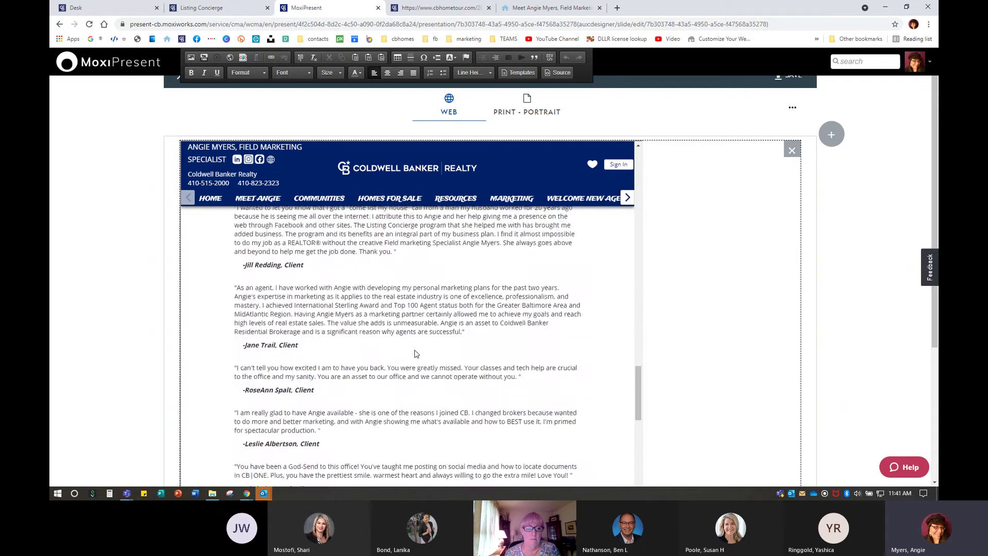
{"action": "scroll", "coordinate": [416, 354], "scroll_direction": "down", "scroll_amount": 10}
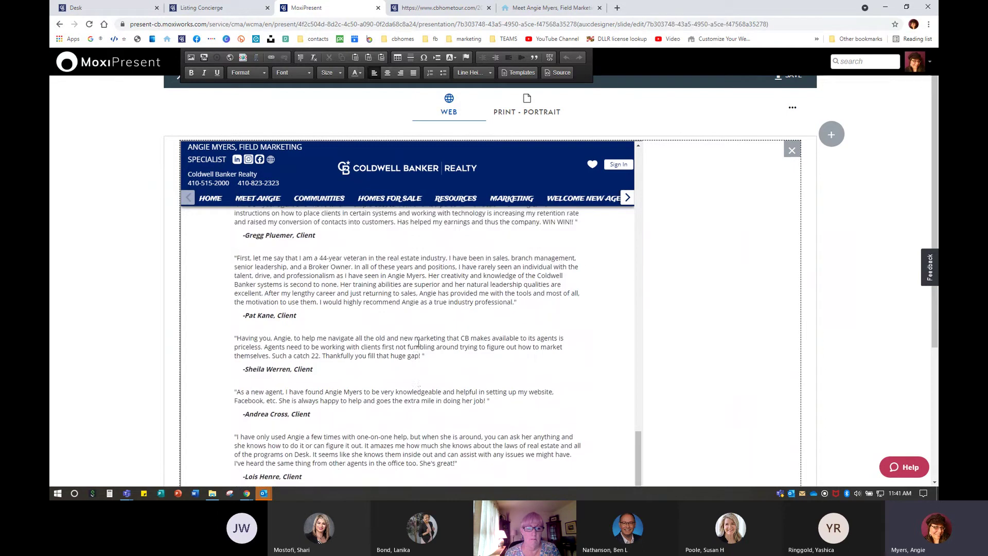
{"action": "scroll", "coordinate": [418, 343], "scroll_direction": "down", "scroll_amount": 5}
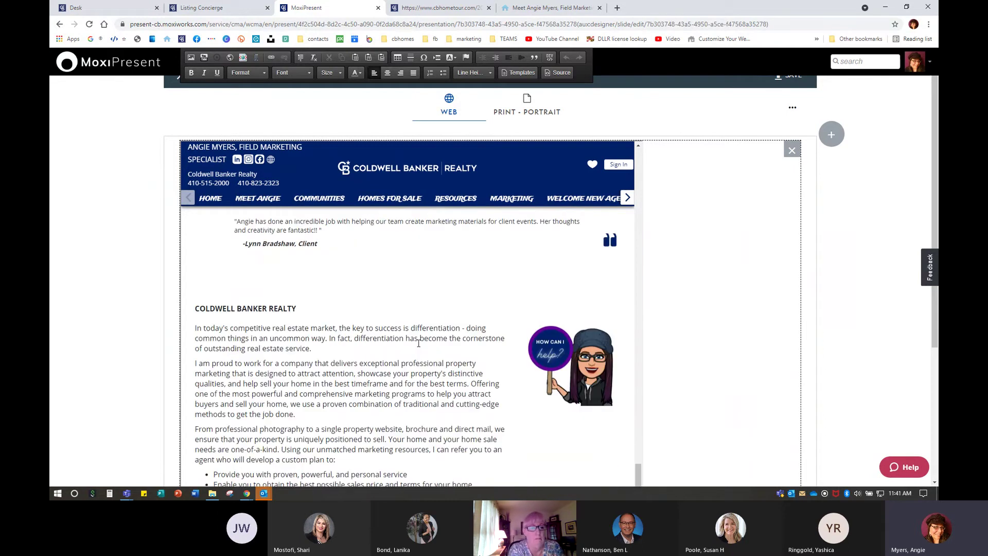
{"action": "scroll", "coordinate": [419, 341], "scroll_direction": "up", "scroll_amount": 3}
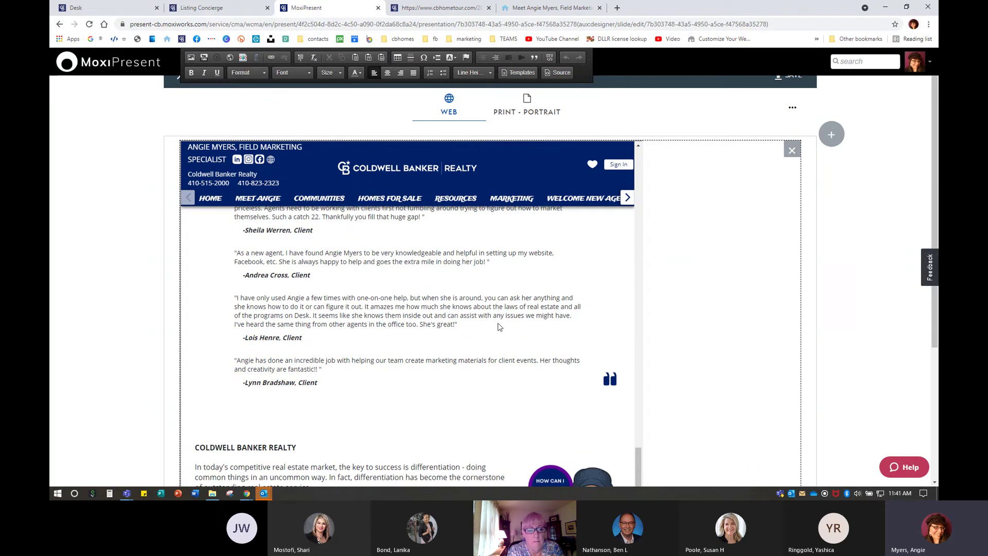
{"action": "scroll", "coordinate": [382, 350], "scroll_direction": "up", "scroll_amount": 2}
{"action": "scroll", "coordinate": [382, 350], "scroll_direction": "up", "scroll_amount": 14}
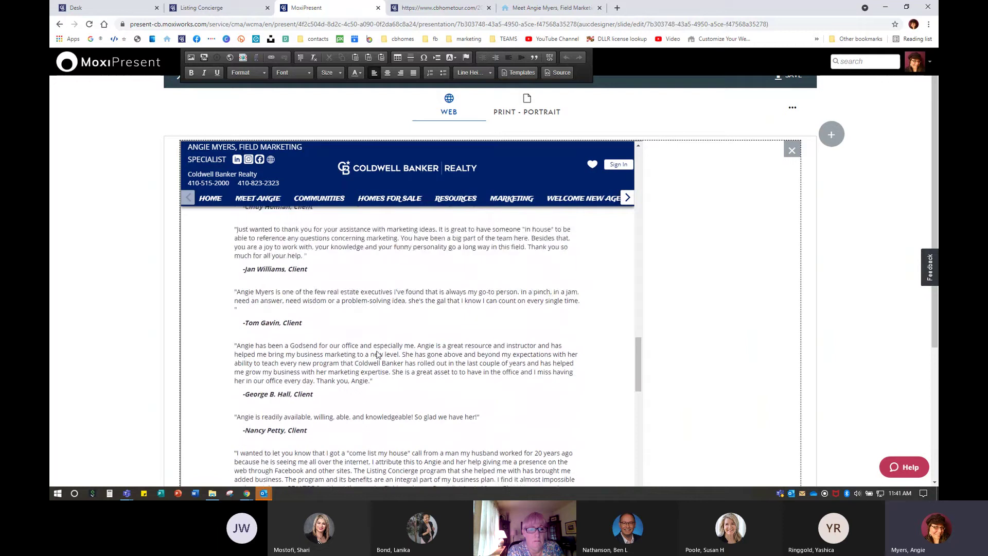
{"action": "scroll", "coordinate": [379, 349], "scroll_direction": "up", "scroll_amount": 3}
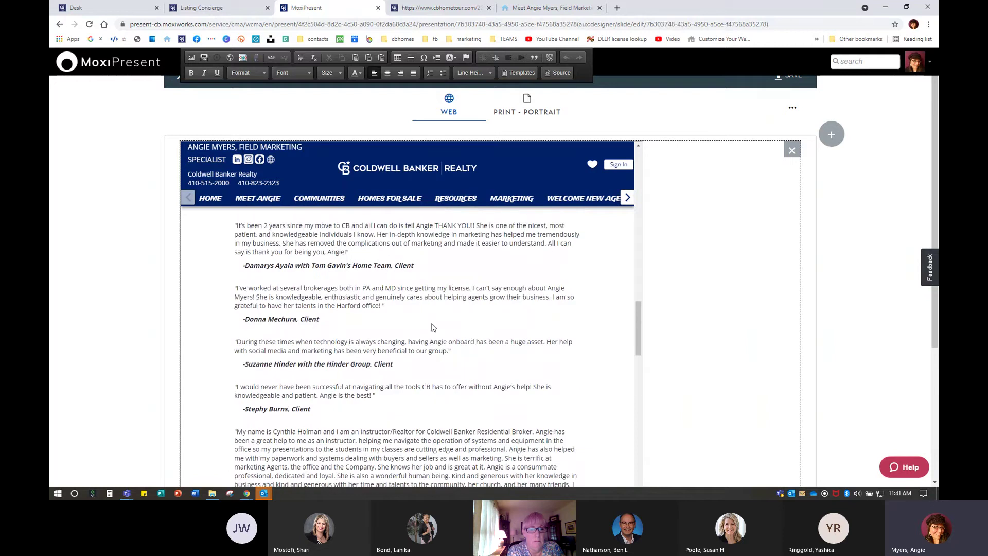
{"action": "scroll", "coordinate": [433, 327], "scroll_direction": "up", "scroll_amount": 6}
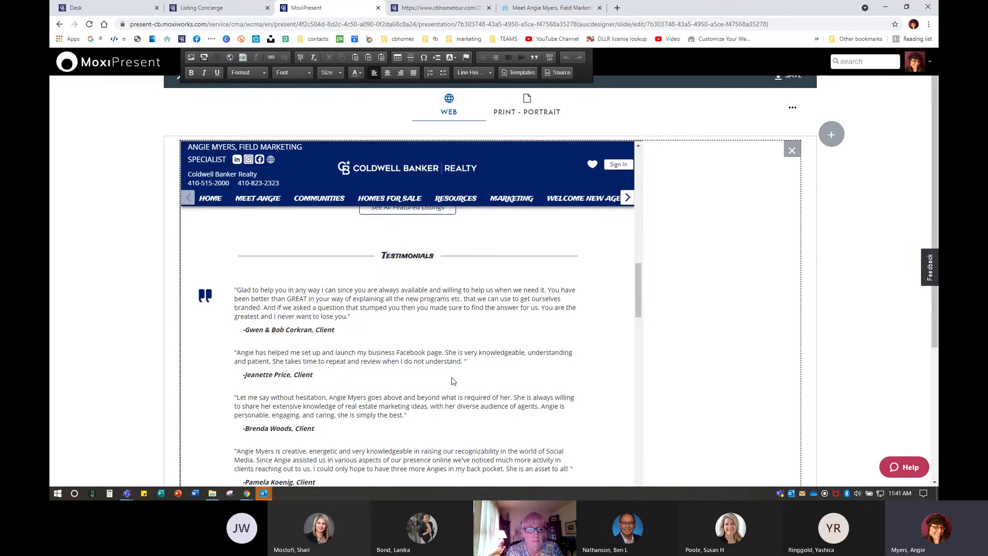
{"action": "scroll", "coordinate": [391, 372], "scroll_direction": "up", "scroll_amount": 1}
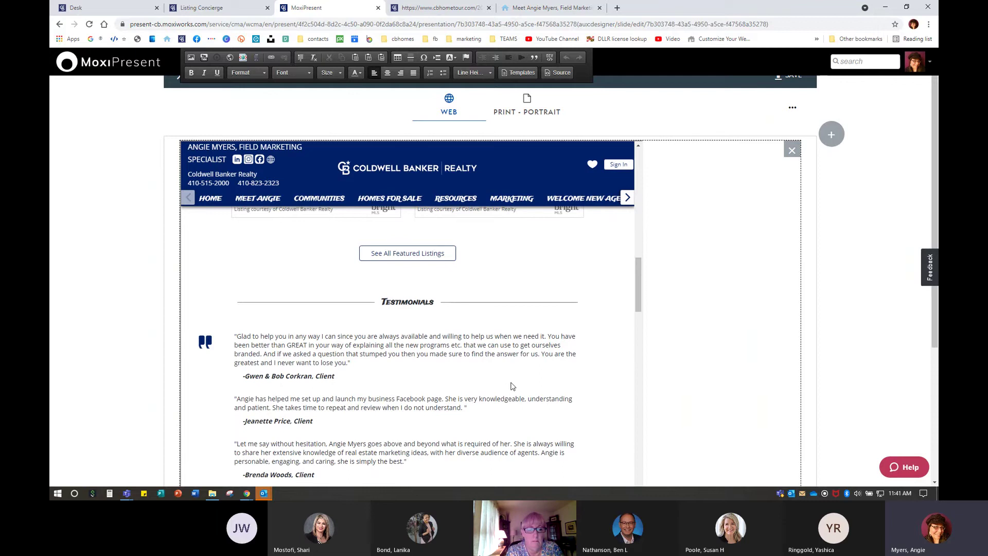
{"action": "scroll", "coordinate": [547, 385], "scroll_direction": "up", "scroll_amount": 10}
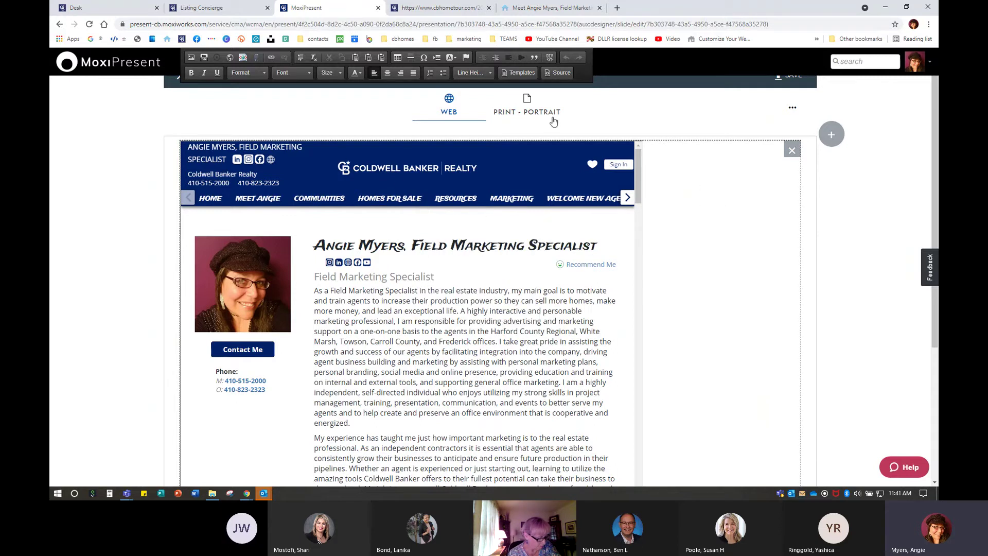
{"action": "scroll", "coordinate": [407, 368], "scroll_direction": "down", "scroll_amount": 15}
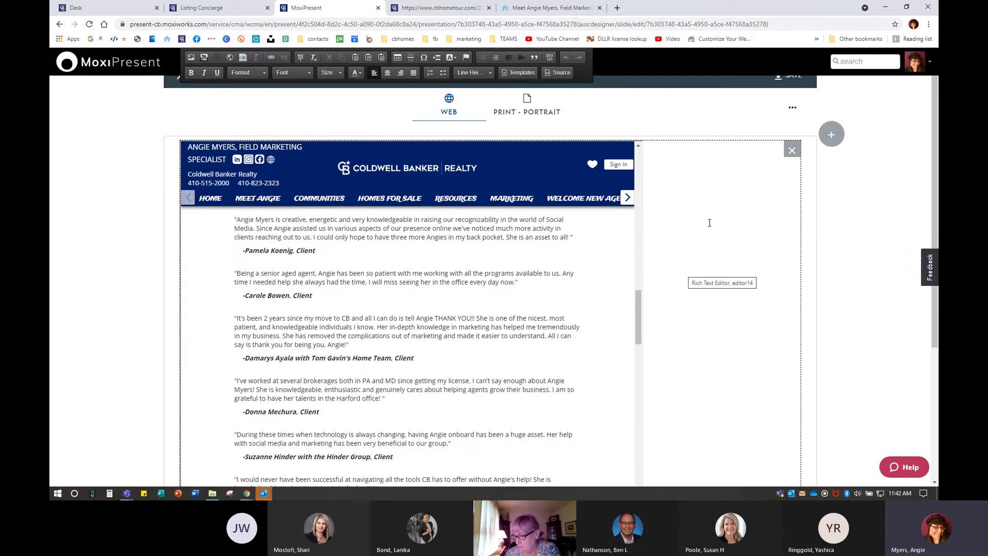
{"action": "scroll", "coordinate": [138, 264], "scroll_direction": "up", "scroll_amount": 1}
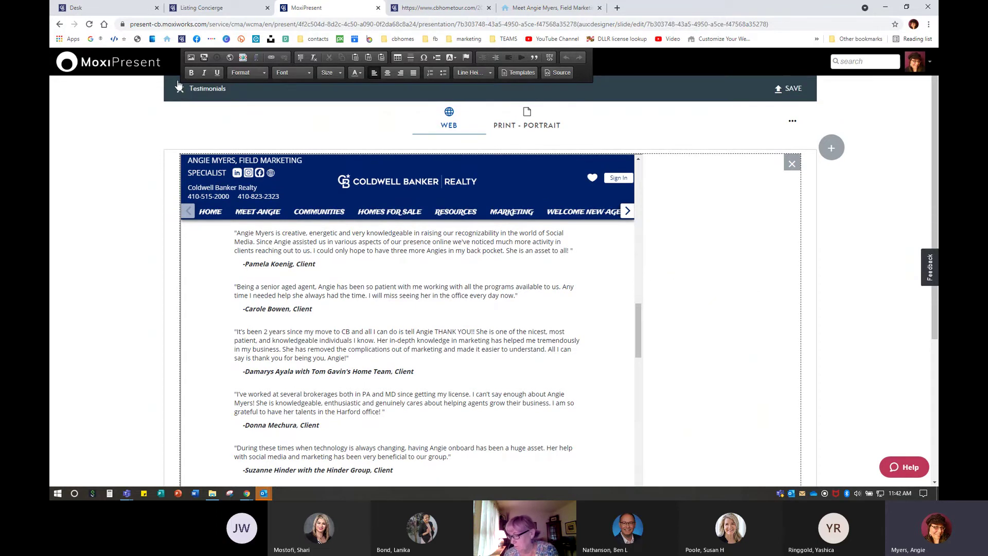
Close the Testimonials page editor and drag Testimonials up the Presentation page list
{"action": "left_click", "coordinate": [180, 90]}
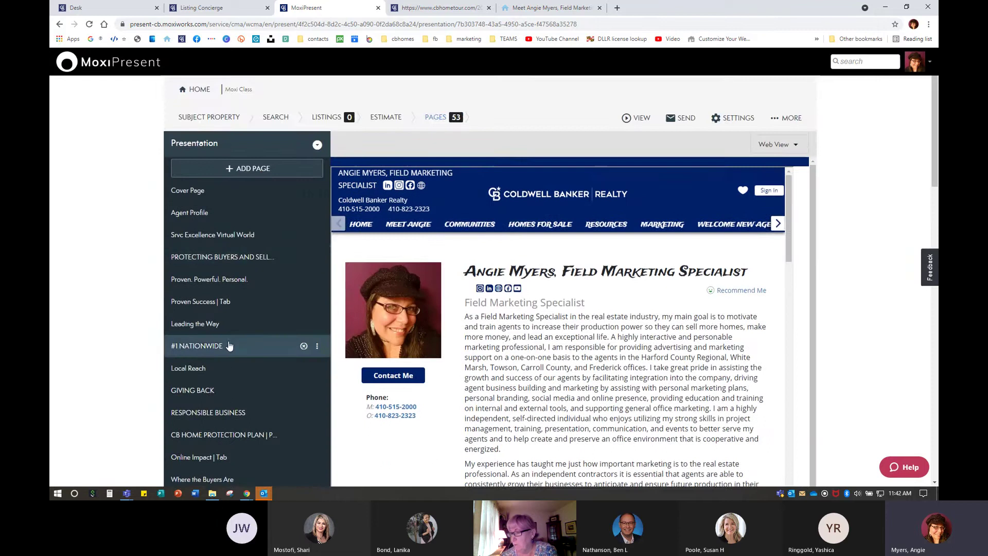
{"action": "scroll", "coordinate": [232, 343], "scroll_direction": "down", "scroll_amount": 3}
{"action": "scroll", "coordinate": [230, 344], "scroll_direction": "down", "scroll_amount": 10}
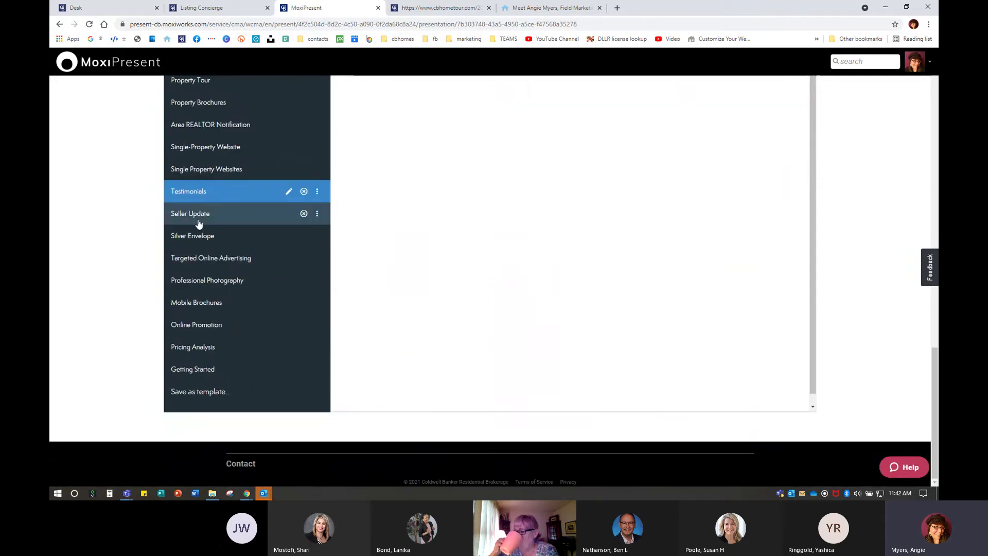
{"action": "key", "text": "ctrl"}
{"action": "key", "text": "ctrl"}
{"action": "key", "text": "ctrl"}
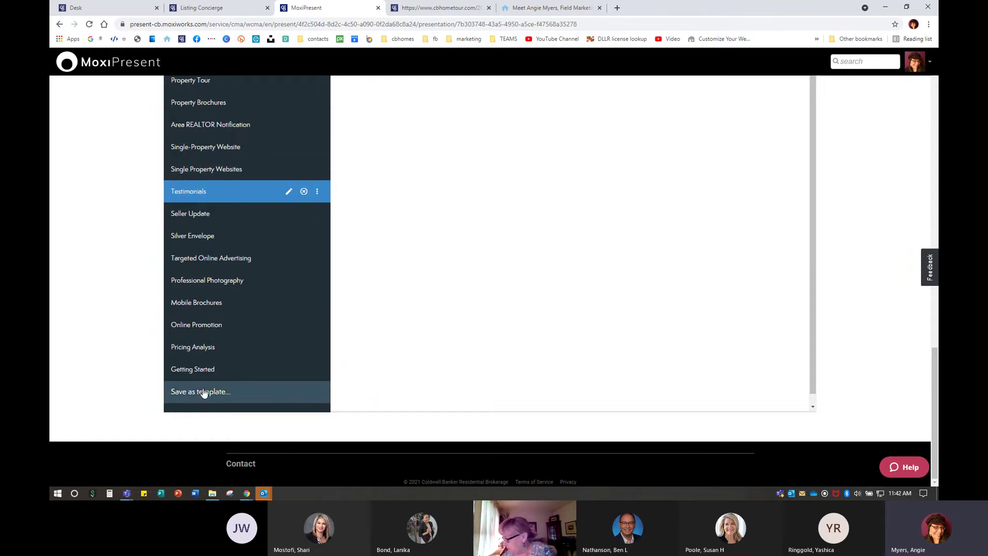
{"action": "scroll", "coordinate": [209, 221], "scroll_direction": "up", "scroll_amount": 4}
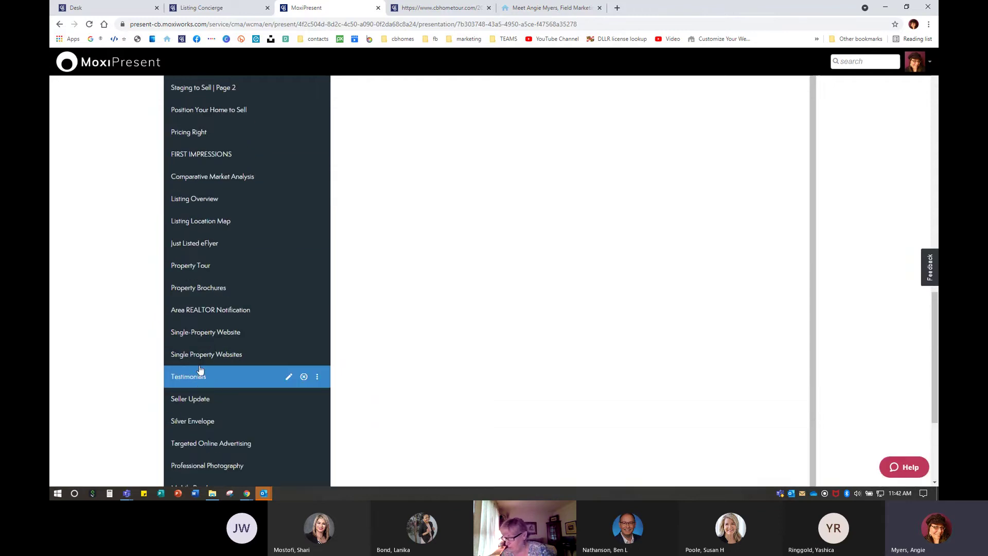
{"action": "left_click_drag", "start_coordinate": [200, 370], "coordinate": [199, 100]}
{"action": "scroll", "coordinate": [196, 232], "scroll_direction": "up", "scroll_amount": 5}
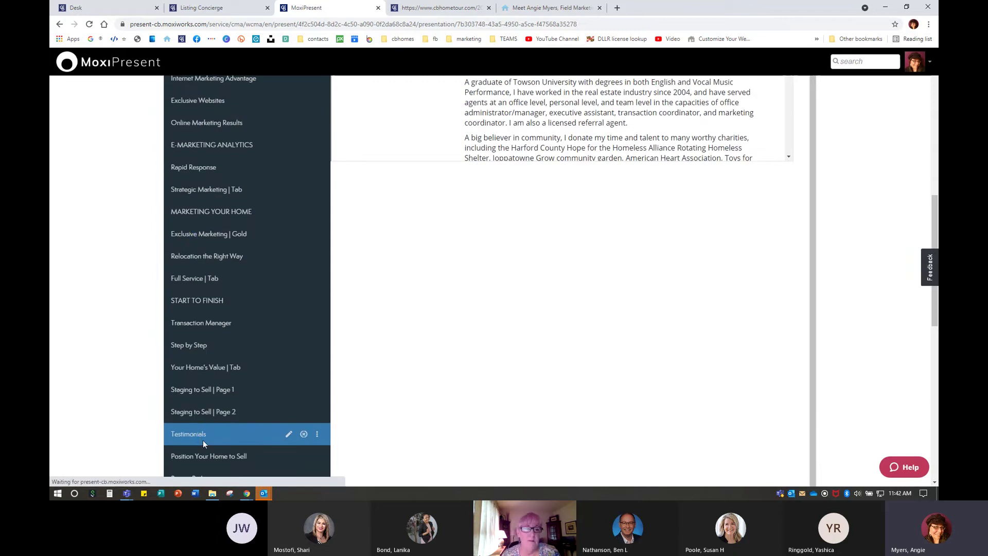
{"action": "left_click_drag", "start_coordinate": [201, 439], "coordinate": [201, 100]}
Place Testimonials directly after the Agent Profile page and review the reordered list
{"action": "scroll", "coordinate": [218, 356], "scroll_direction": "up", "scroll_amount": 4}
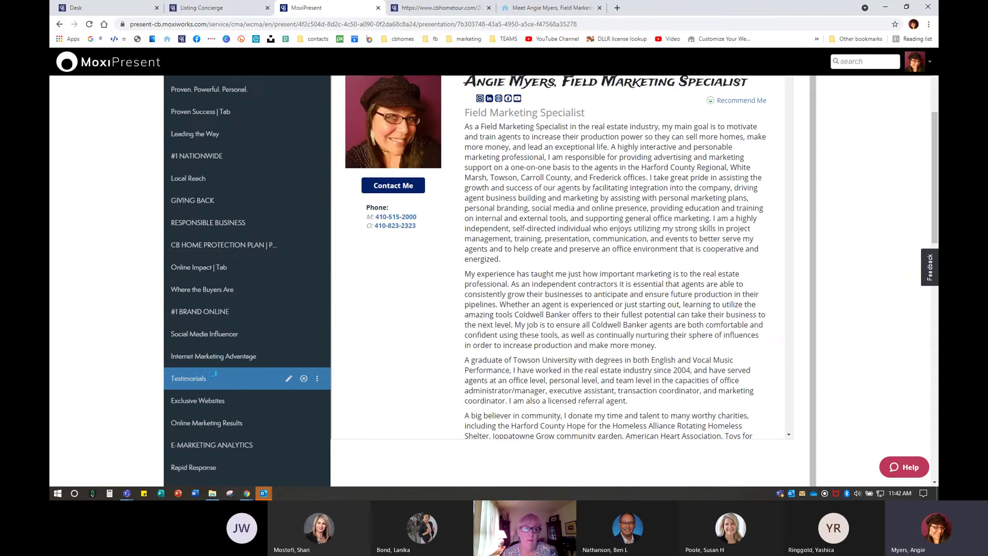
{"action": "left_click", "coordinate": [200, 378]}
{"action": "left_click_drag", "start_coordinate": [198, 382], "coordinate": [198, 105]}
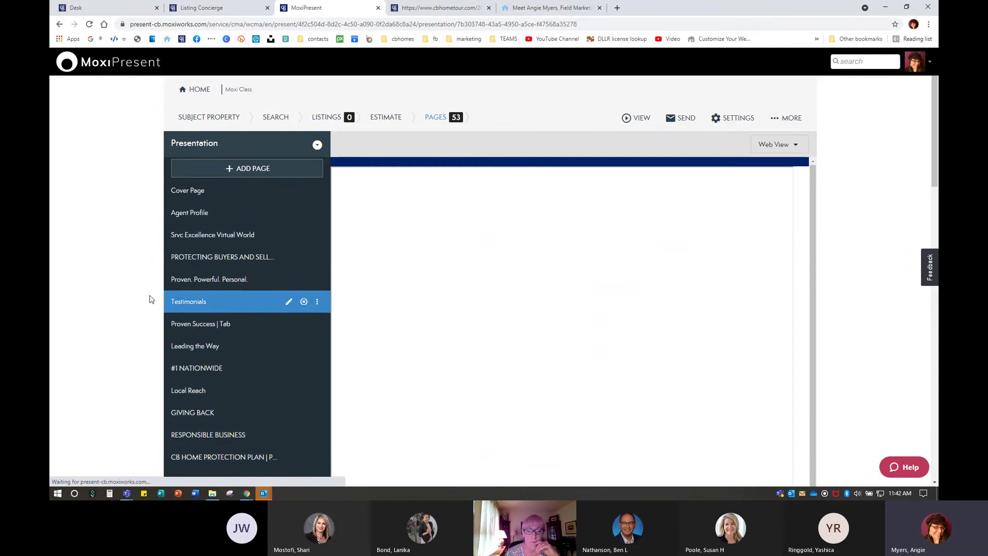
{"action": "left_click_drag", "start_coordinate": [191, 306], "coordinate": [213, 239]}
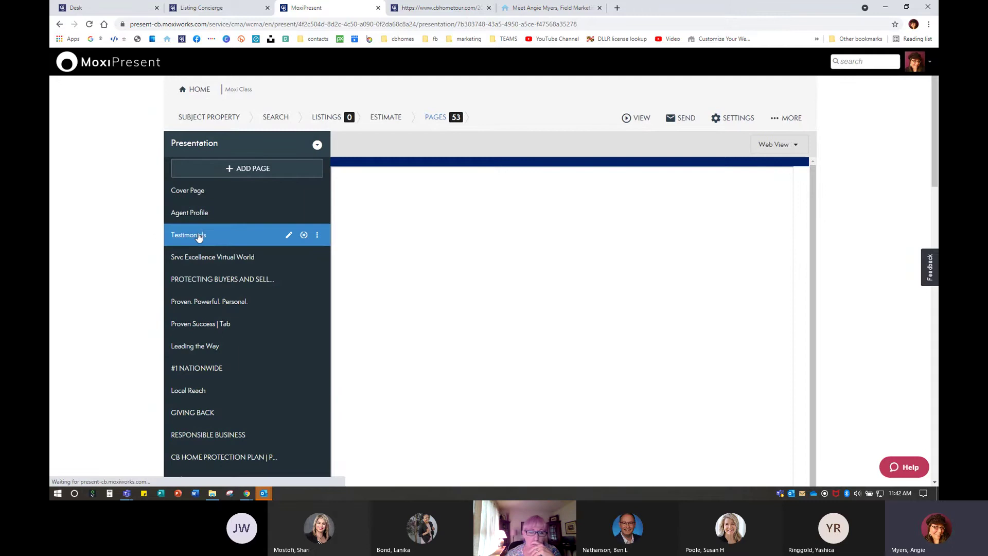
{"action": "scroll", "coordinate": [612, 378], "scroll_direction": "down", "scroll_amount": 10}
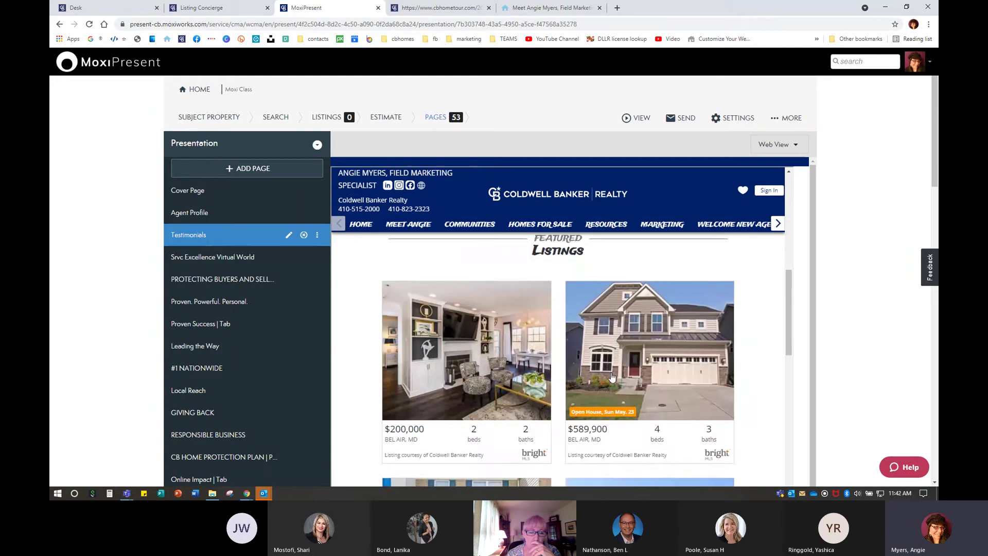
{"action": "scroll", "coordinate": [611, 379], "scroll_direction": "down", "scroll_amount": 10}
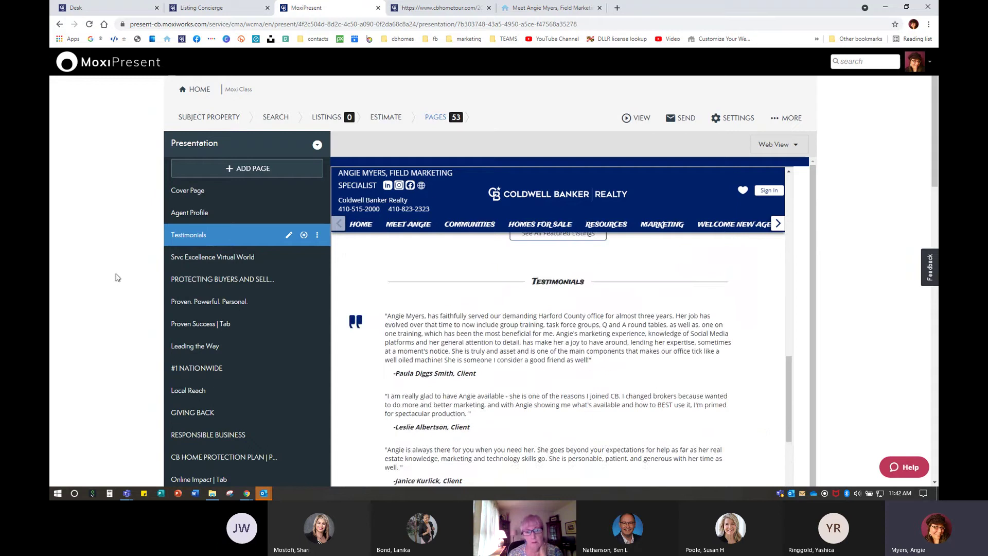
{"action": "scroll", "coordinate": [171, 305], "scroll_direction": "down", "scroll_amount": 15}
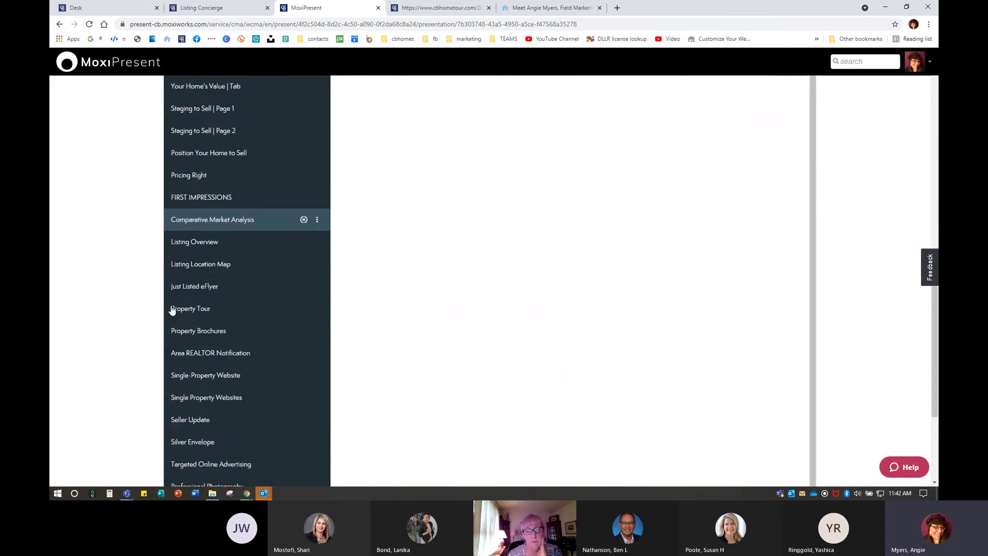
{"action": "scroll", "coordinate": [172, 309], "scroll_direction": "down", "scroll_amount": 2}
{"action": "scroll", "coordinate": [172, 309], "scroll_direction": "up", "scroll_amount": 3}
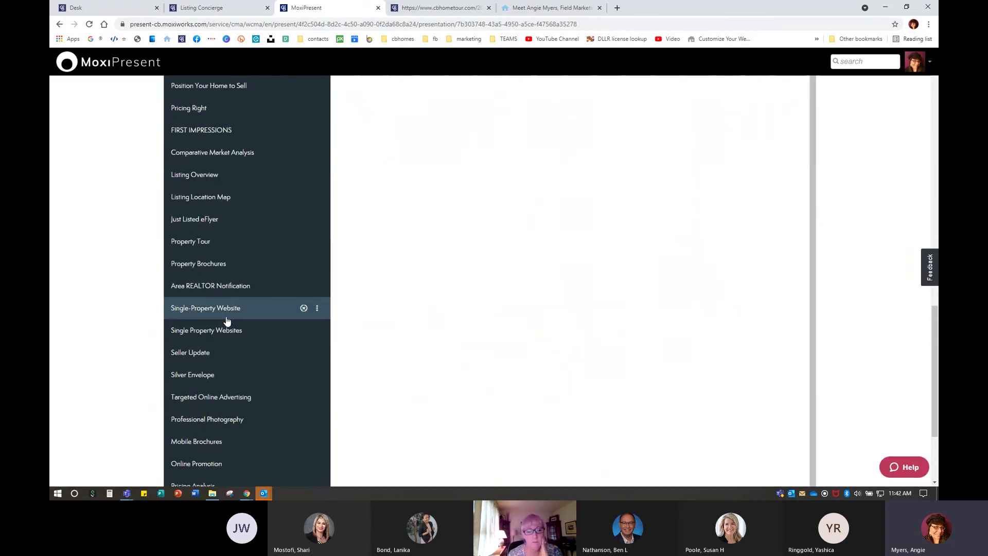
Open the Single Property Websites page and scroll through its examples
{"action": "left_click", "coordinate": [225, 315]}
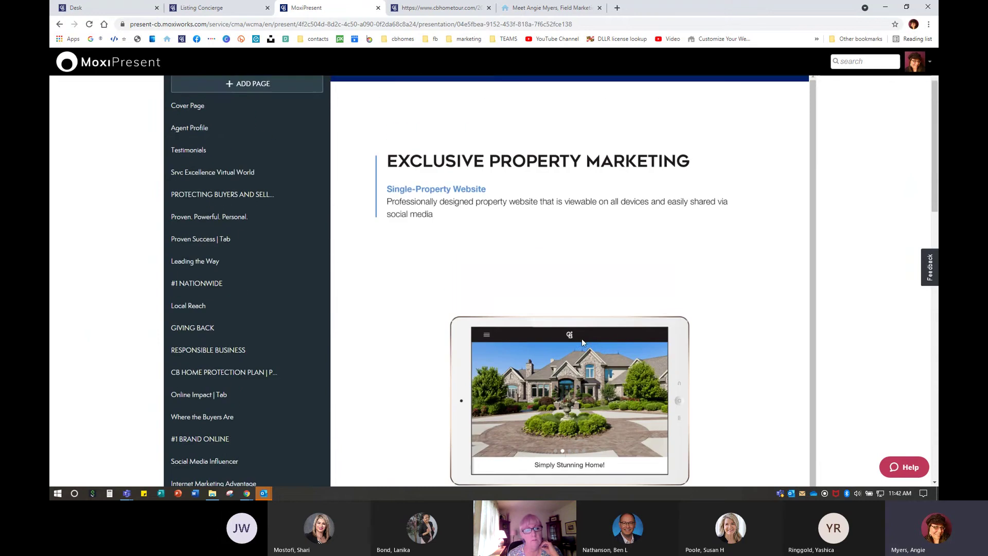
{"action": "scroll", "coordinate": [225, 360], "scroll_direction": "down", "scroll_amount": 10}
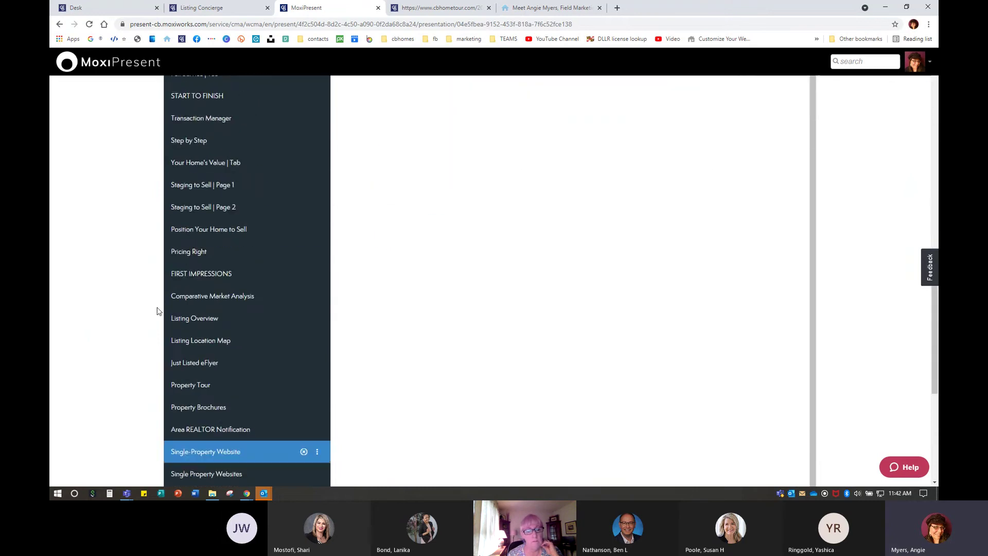
{"action": "left_click", "coordinate": [238, 336]}
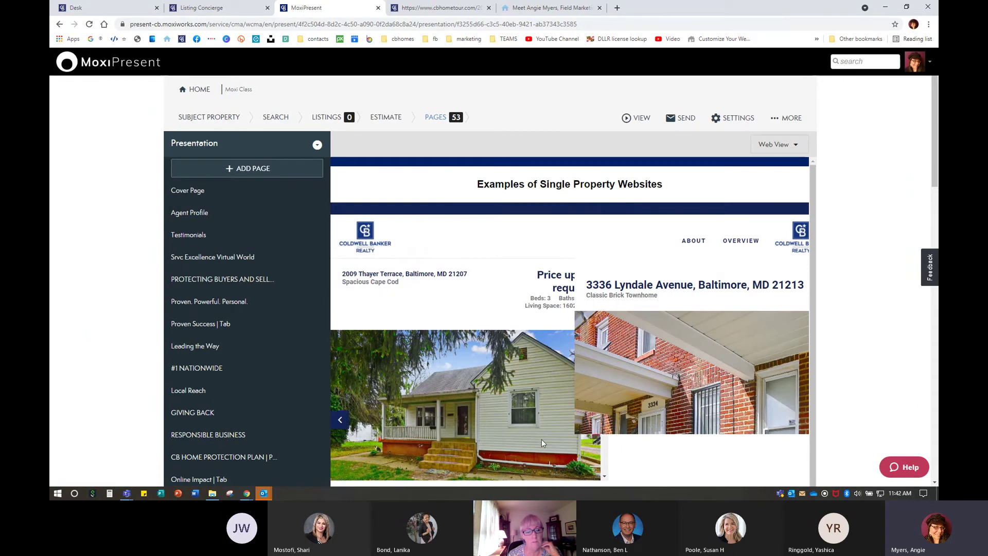
{"action": "scroll", "coordinate": [452, 373], "scroll_direction": "down", "scroll_amount": 5}
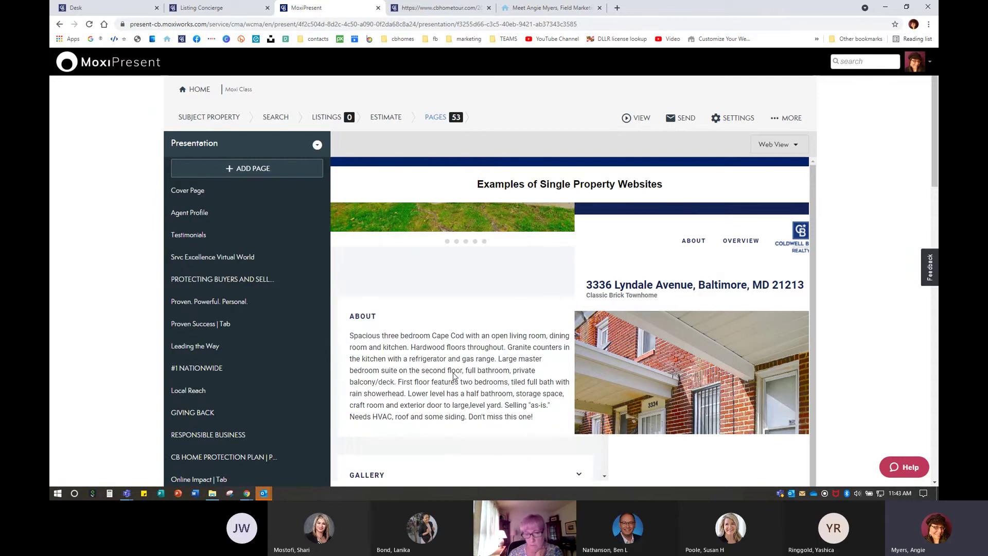
{"action": "scroll", "coordinate": [453, 373], "scroll_direction": "down", "scroll_amount": 5}
{"action": "scroll", "coordinate": [730, 374], "scroll_direction": "down", "scroll_amount": 8}
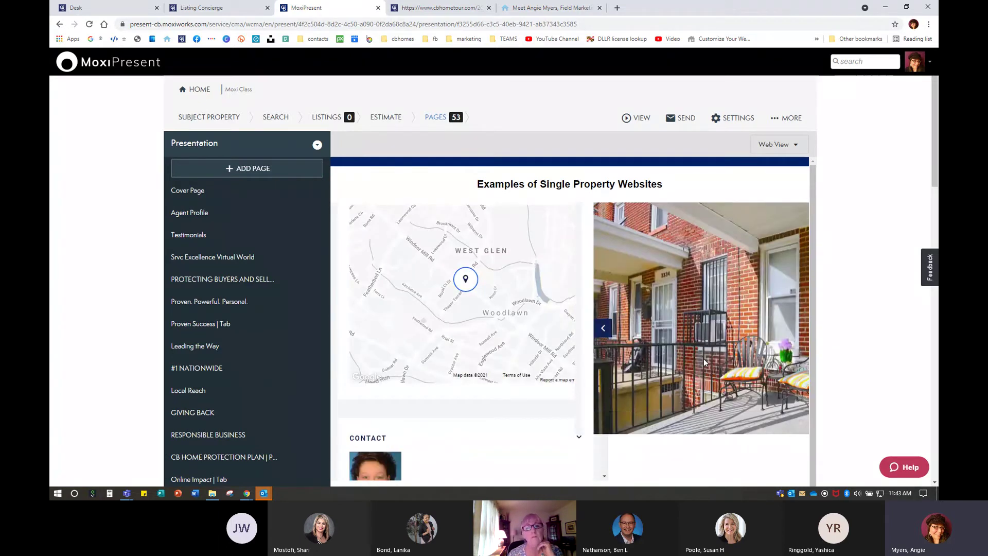
{"action": "scroll", "coordinate": [705, 362], "scroll_direction": "down", "scroll_amount": 3}
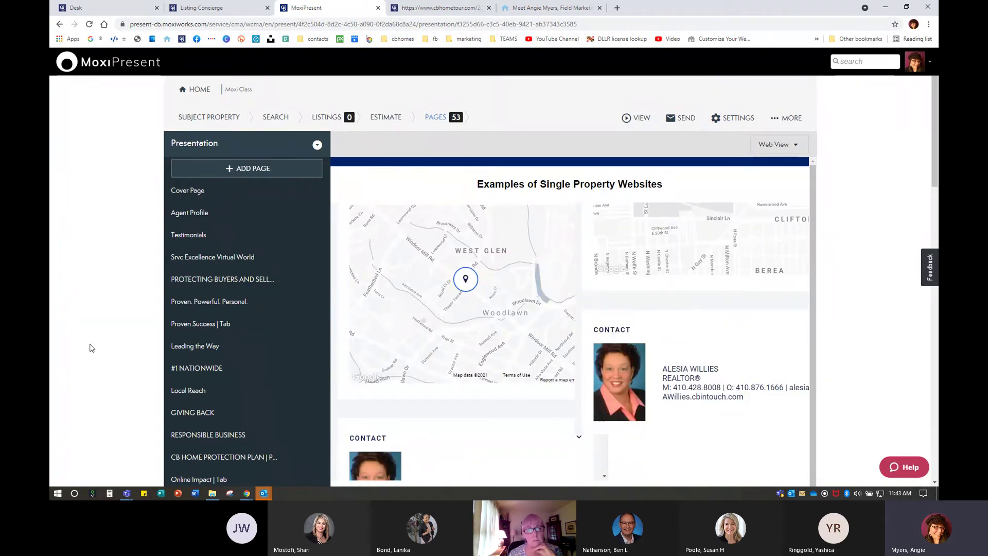
{"action": "scroll", "coordinate": [245, 347], "scroll_direction": "down", "scroll_amount": 15}
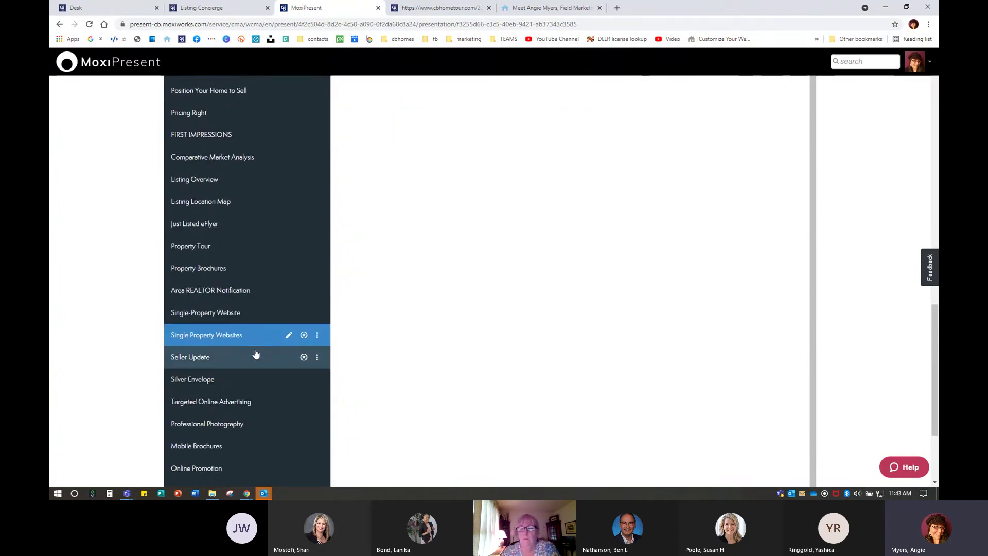
Open the Property Tour page and look over its narrated slideshow
{"action": "left_click", "coordinate": [191, 246]}
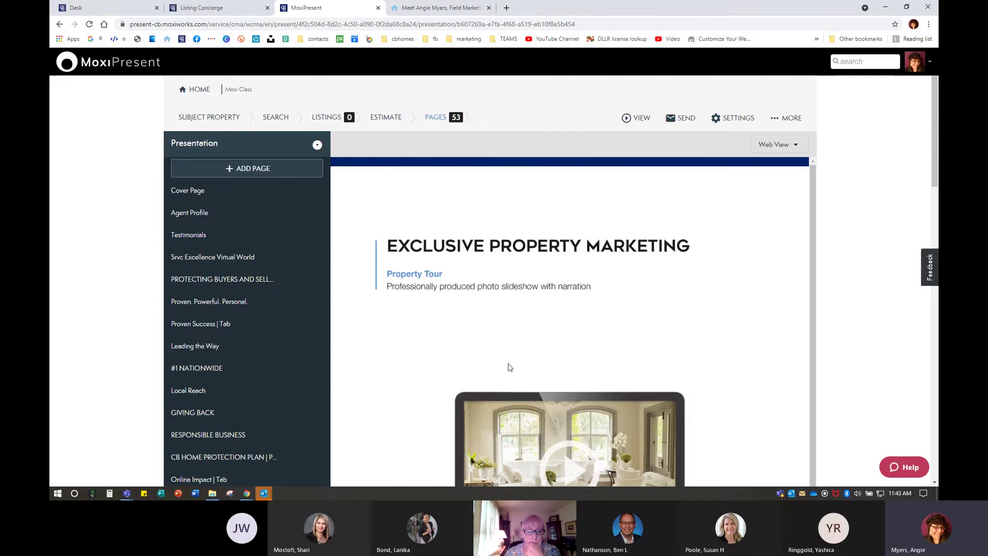
{"action": "scroll", "coordinate": [221, 326], "scroll_direction": "down", "scroll_amount": 6}
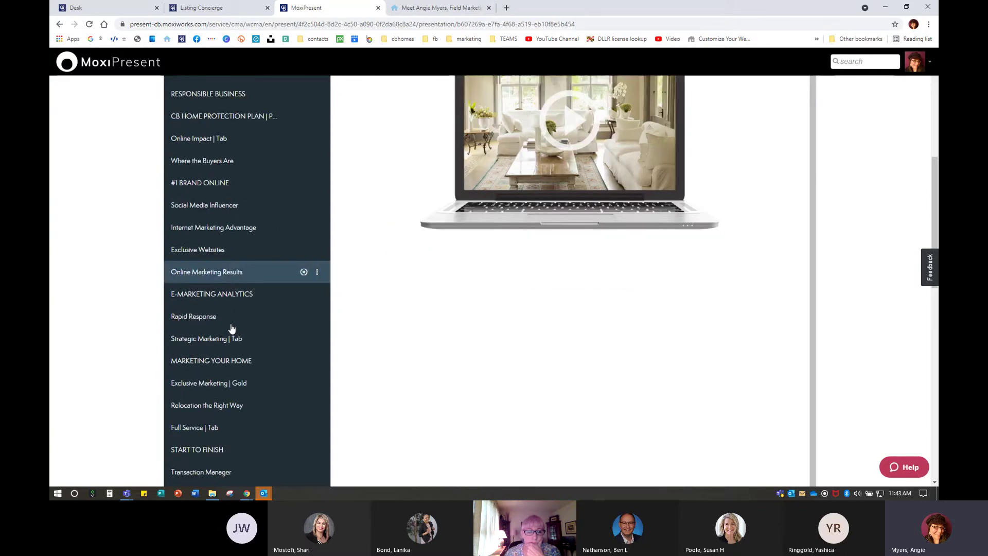
{"action": "scroll", "coordinate": [231, 328], "scroll_direction": "down", "scroll_amount": 8}
{"action": "scroll", "coordinate": [234, 328], "scroll_direction": "up", "scroll_amount": 12}
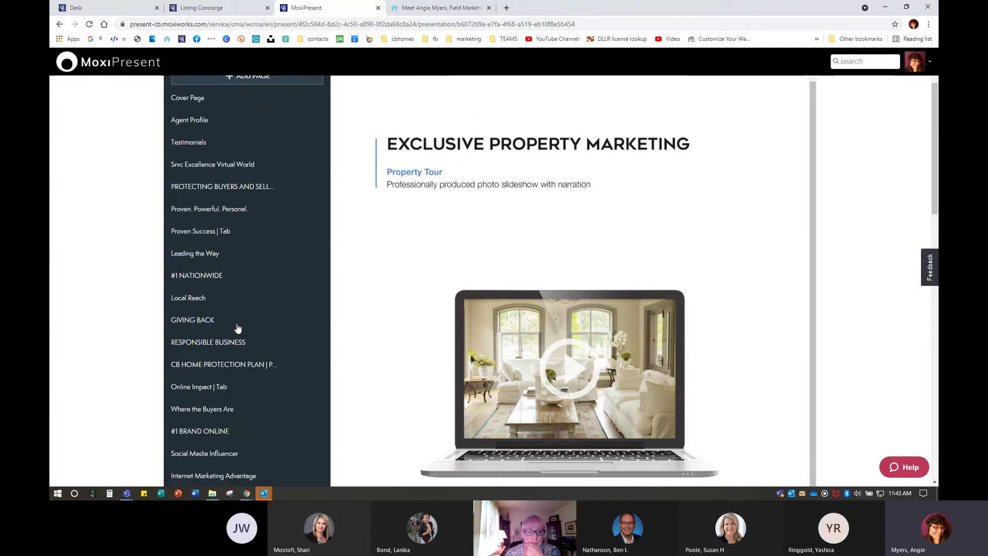
{"action": "scroll", "coordinate": [237, 328], "scroll_direction": "up", "scroll_amount": 2}
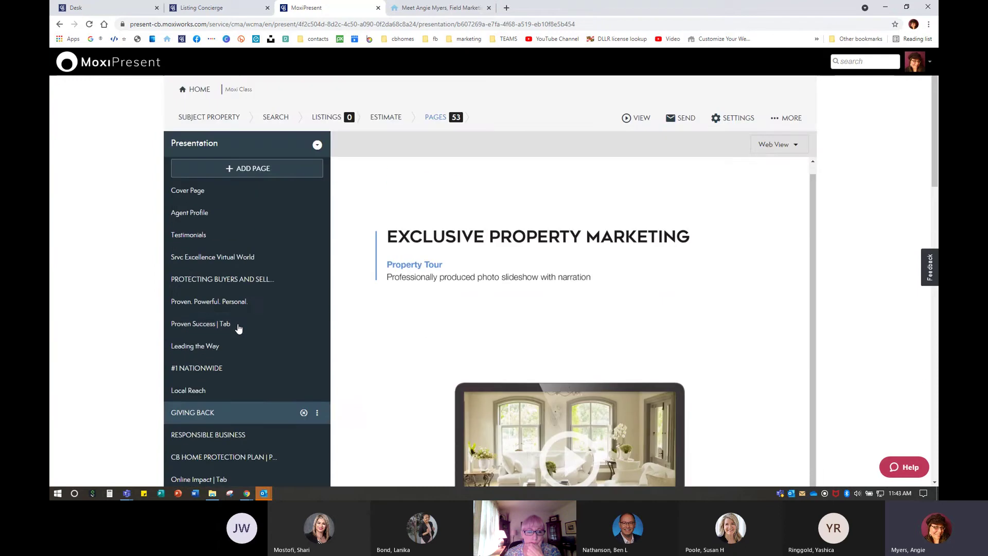
Build a new custom page using the full-width header over two columns layout
{"action": "left_click", "coordinate": [251, 169]}
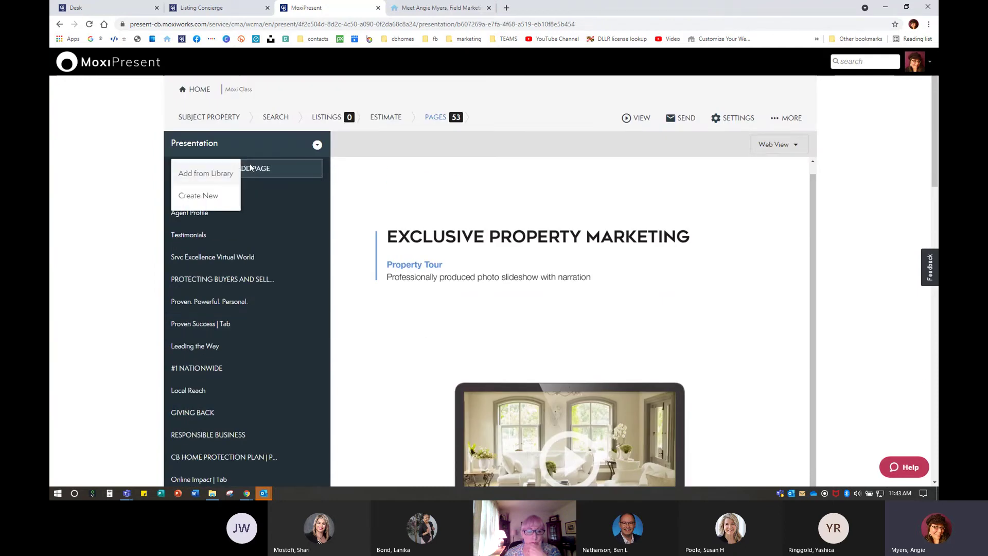
{"action": "left_click", "coordinate": [204, 202]}
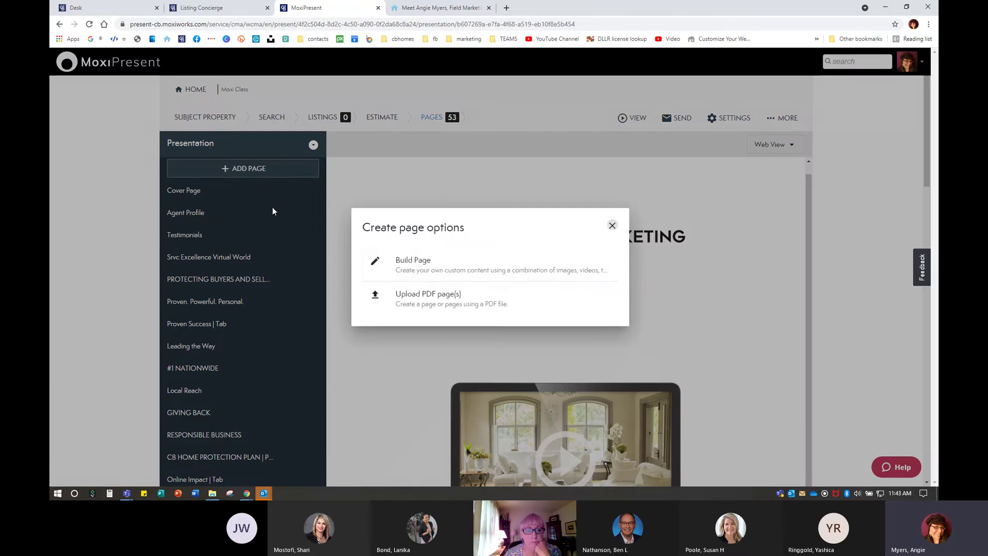
{"action": "left_click", "coordinate": [411, 269]}
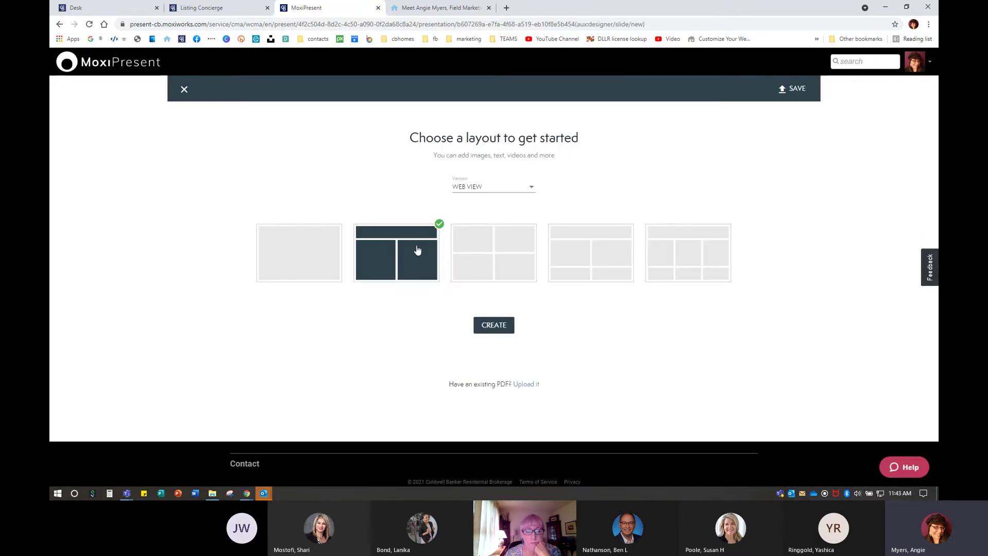
{"action": "left_click", "coordinate": [497, 328]}
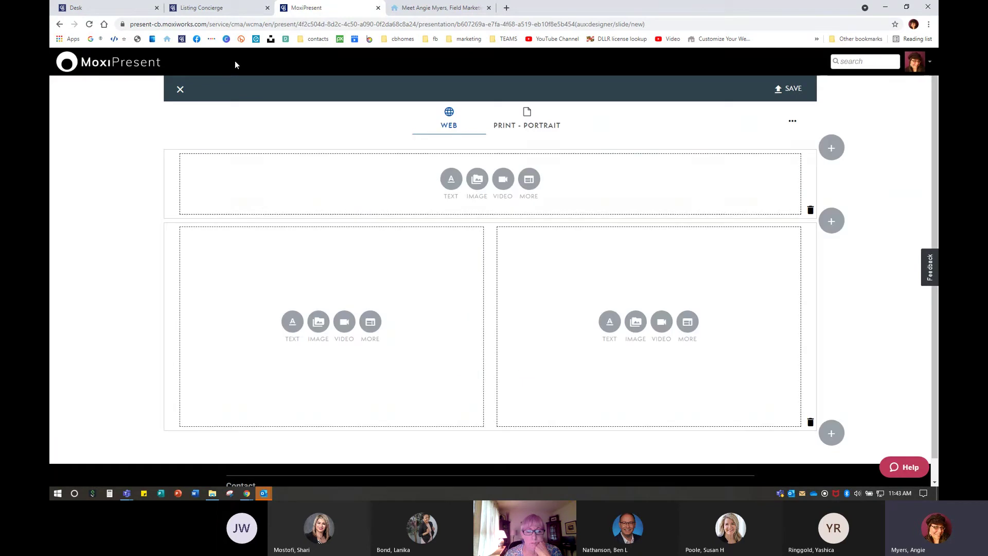
{"action": "left_click", "coordinate": [202, 8]}
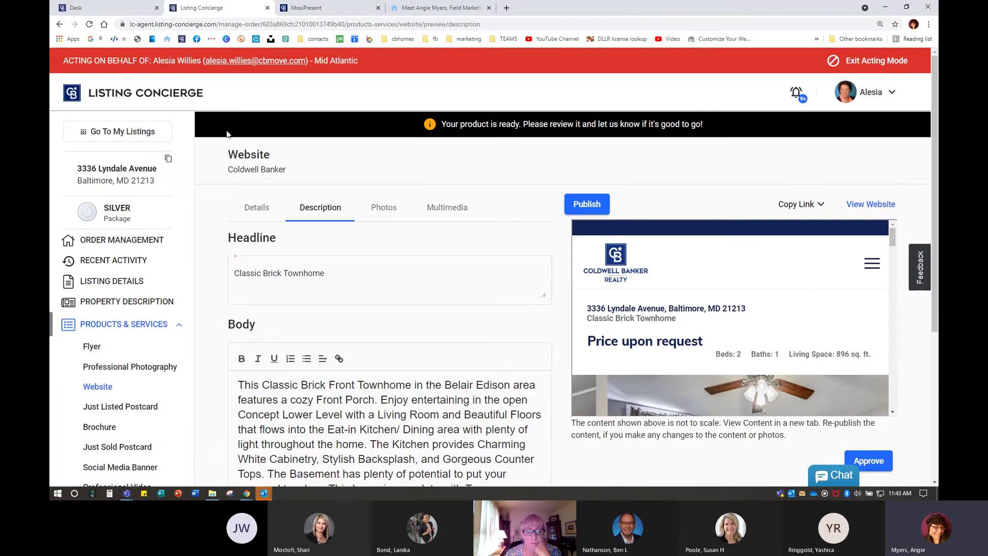
{"action": "left_click", "coordinate": [122, 240]}
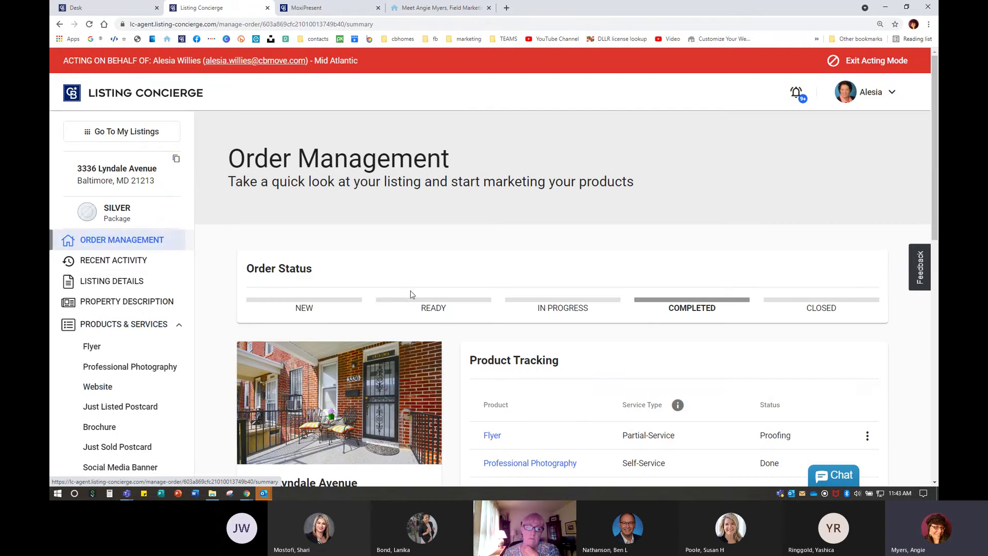
{"action": "scroll", "coordinate": [583, 388], "scroll_direction": "down", "scroll_amount": 7}
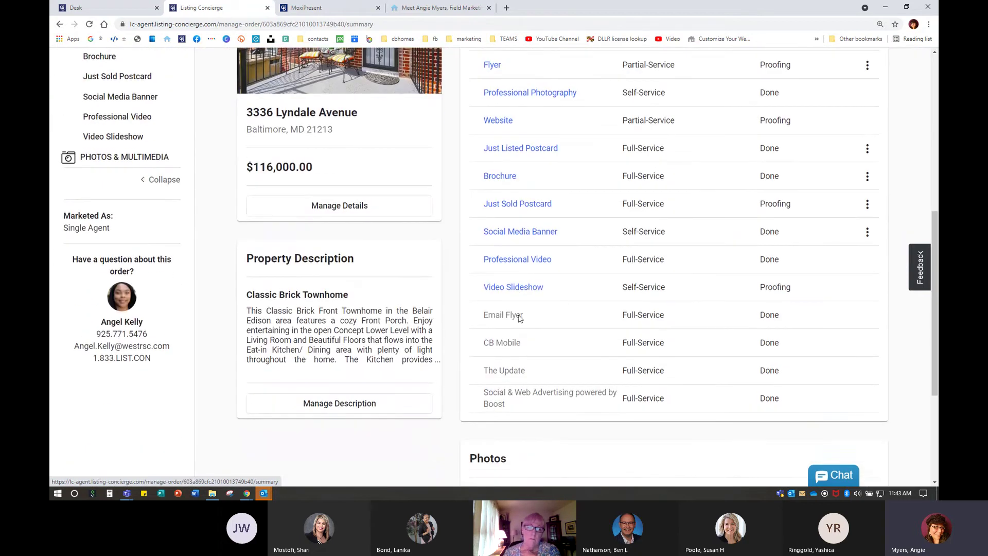
{"action": "left_click", "coordinate": [517, 260]}
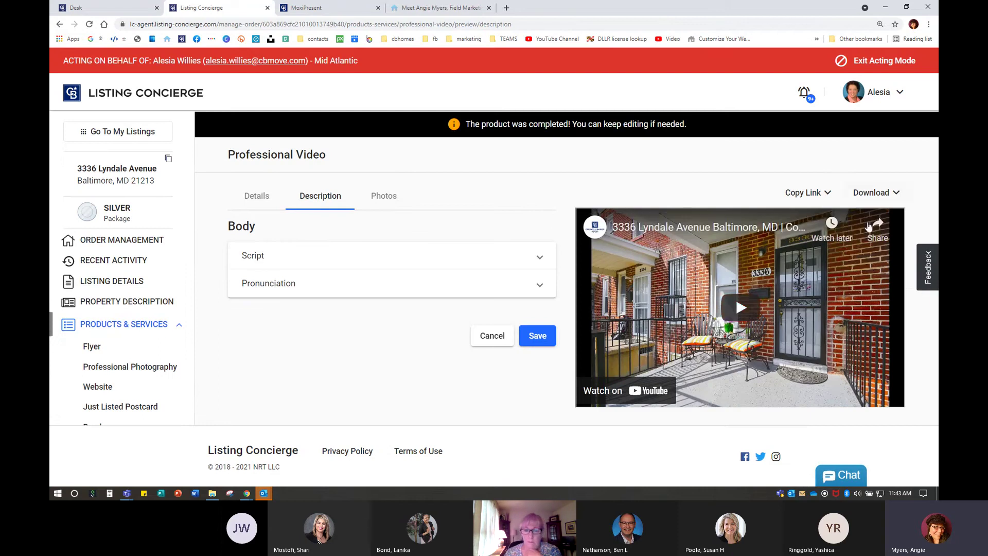
{"action": "left_click", "coordinate": [807, 193]}
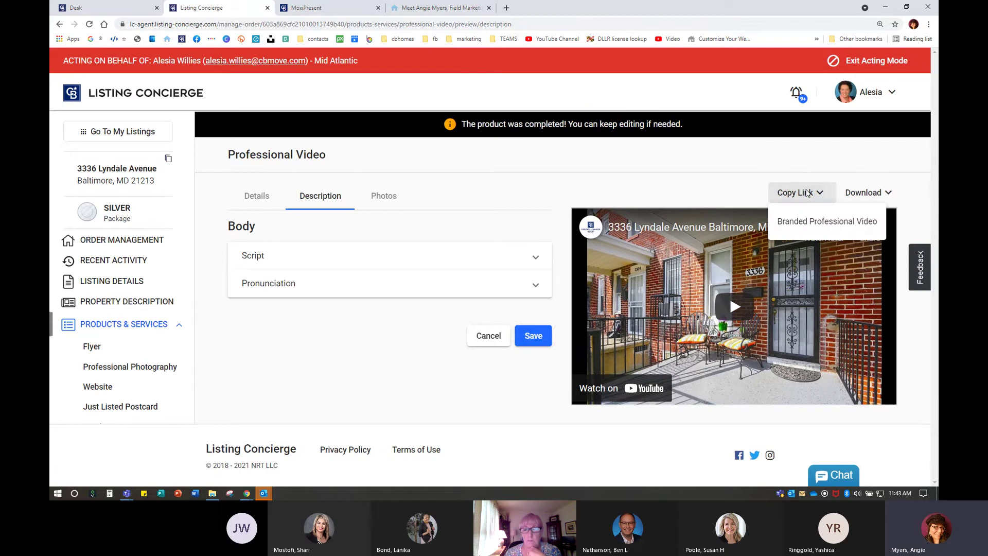
{"action": "left_click", "coordinate": [817, 222]}
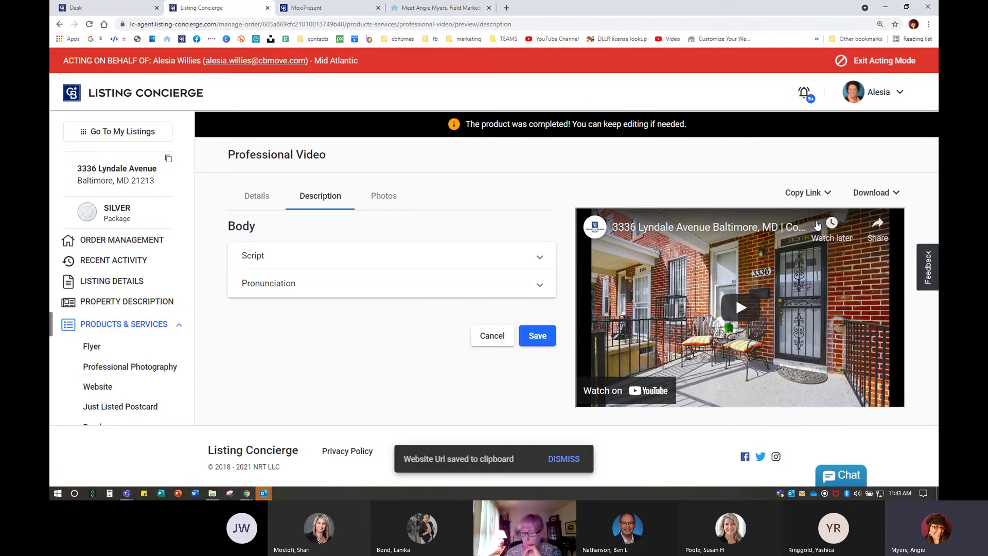
{"action": "left_click", "coordinate": [304, 8]}
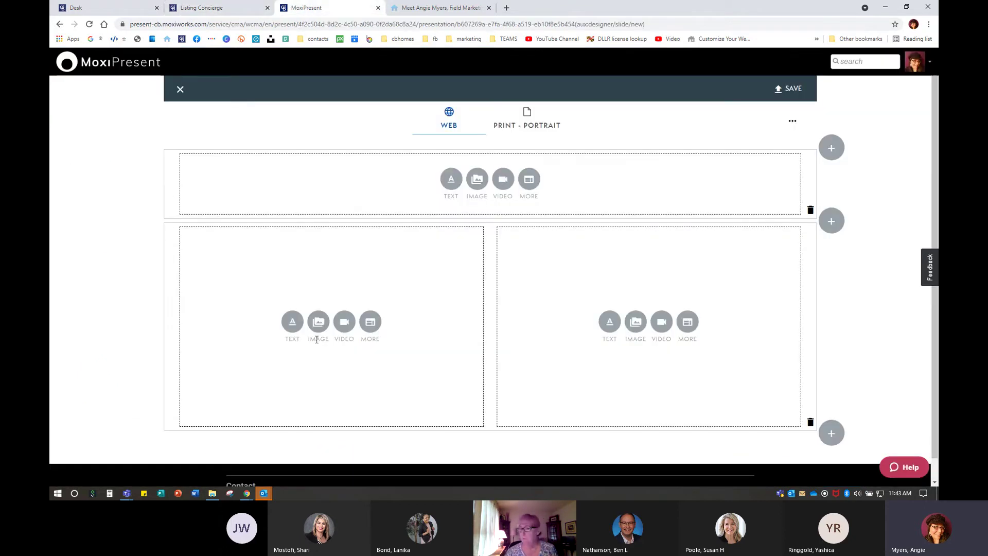
{"action": "left_click", "coordinate": [343, 324]}
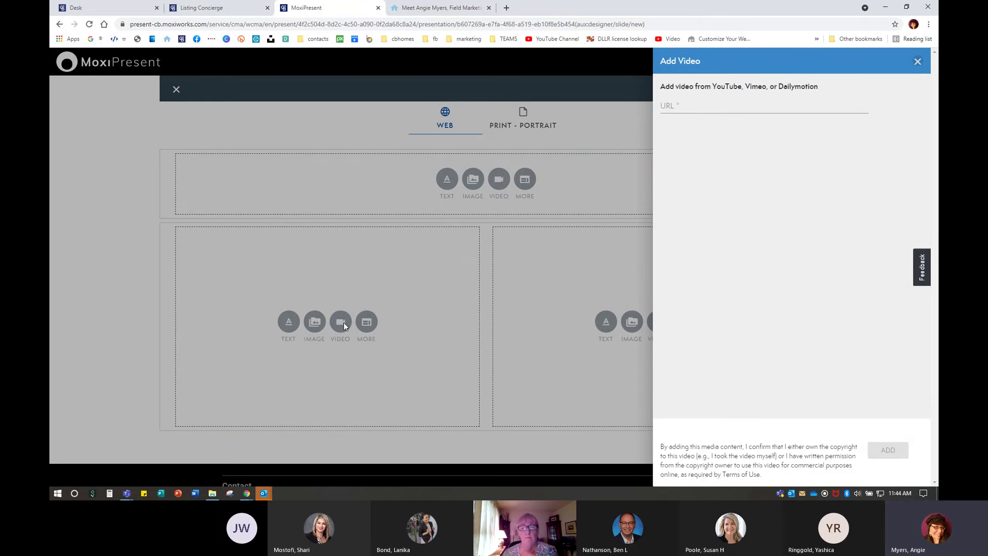
{"action": "left_click", "coordinate": [710, 110]}
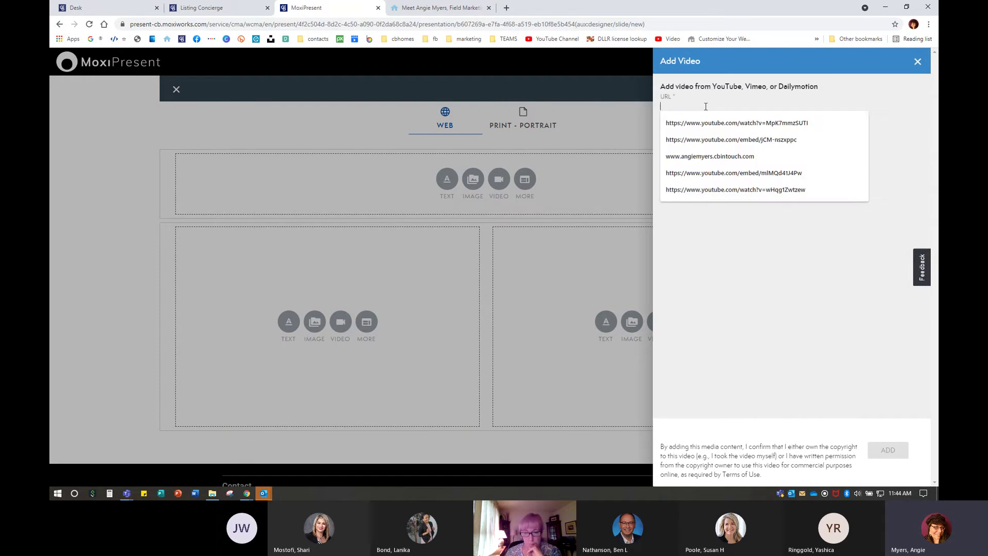
{"action": "right_click", "coordinate": [706, 109]}
{"action": "left_click", "coordinate": [726, 189]}
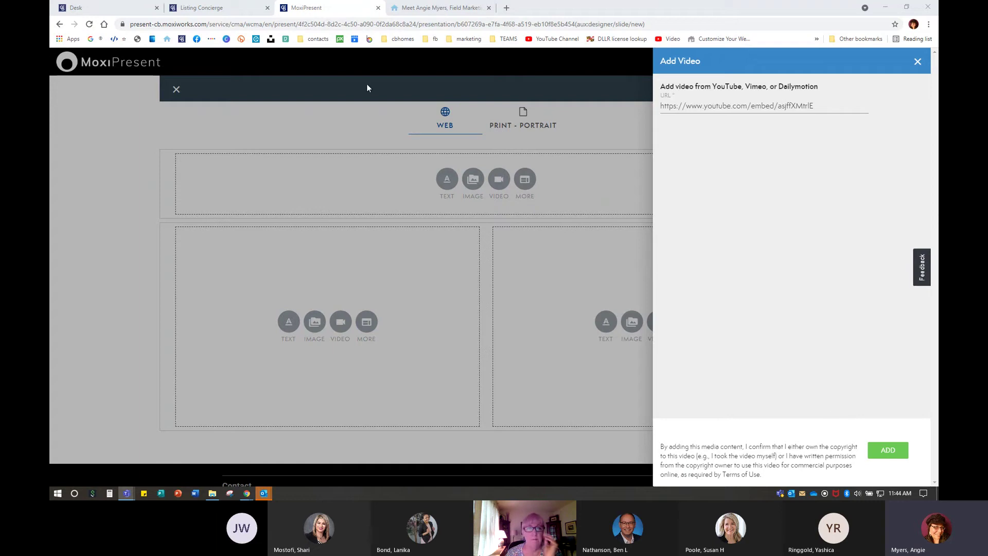
{"action": "left_click", "coordinate": [887, 449]}
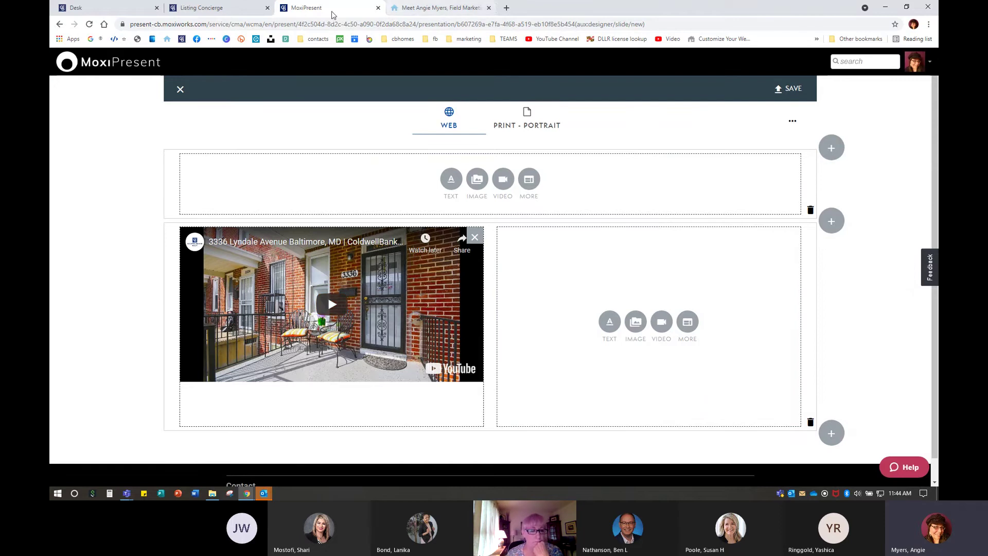
{"action": "left_click", "coordinate": [238, 12]}
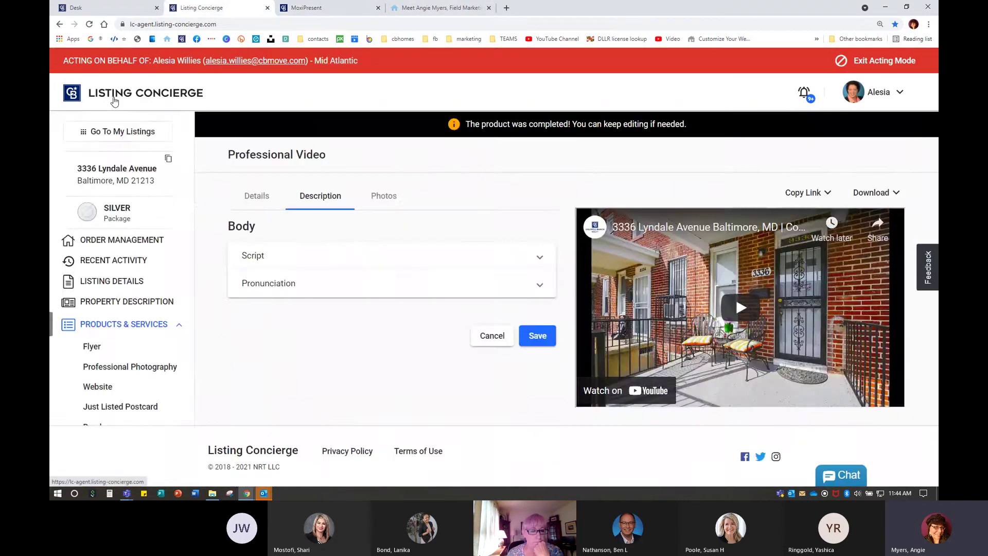
{"action": "scroll", "coordinate": [638, 399], "scroll_direction": "down", "scroll_amount": 2}
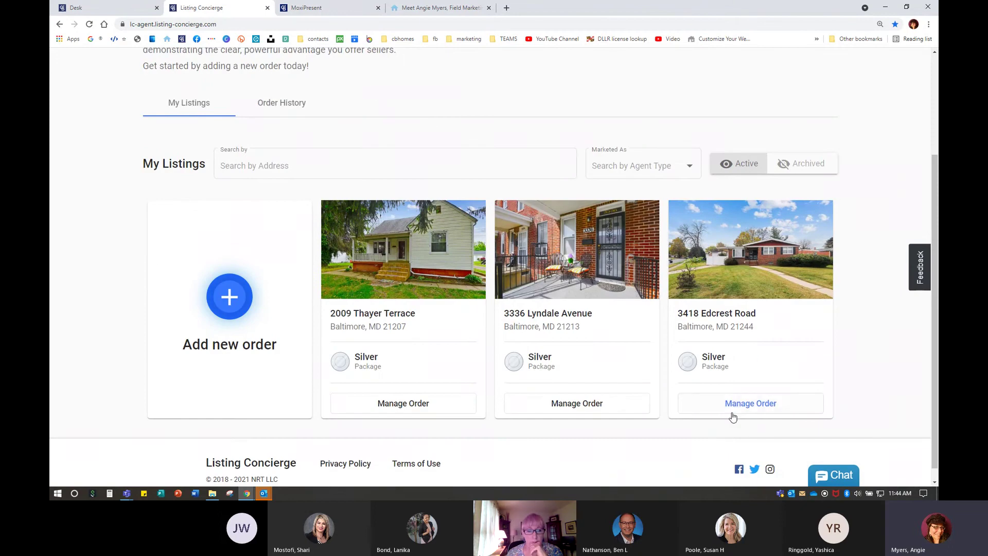
{"action": "left_click", "coordinate": [736, 405]}
{"action": "scroll", "coordinate": [408, 367], "scroll_direction": "down", "scroll_amount": 6}
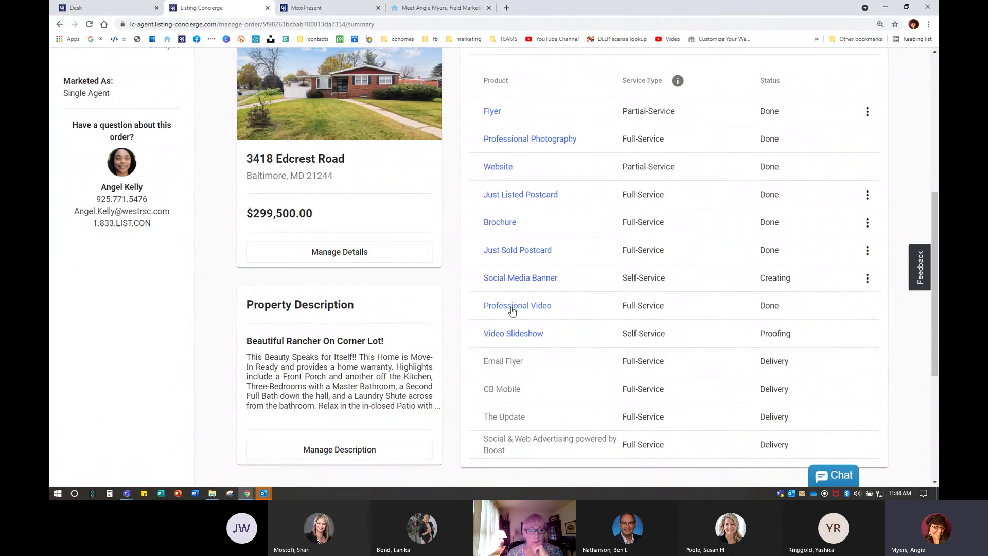
{"action": "left_click", "coordinate": [512, 306]}
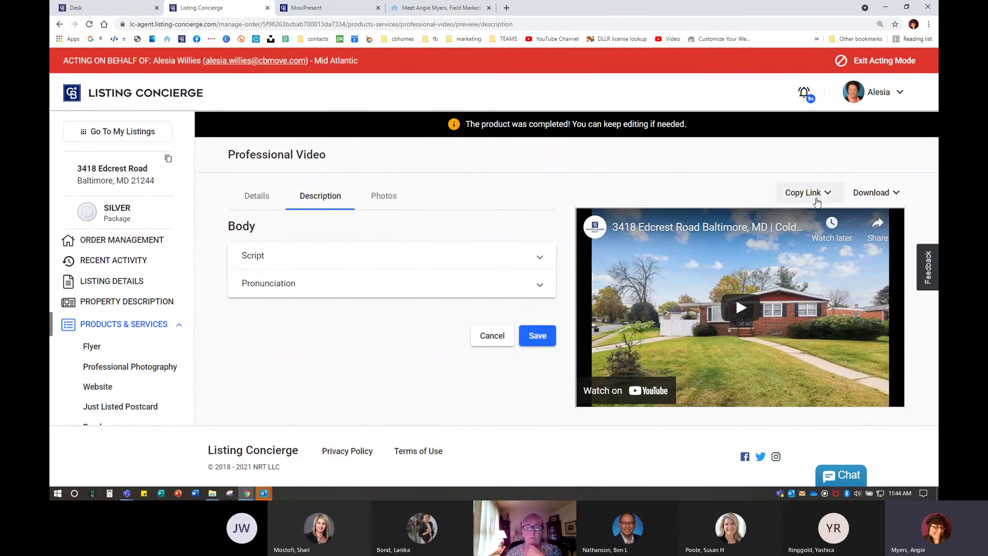
{"action": "left_click", "coordinate": [813, 194]}
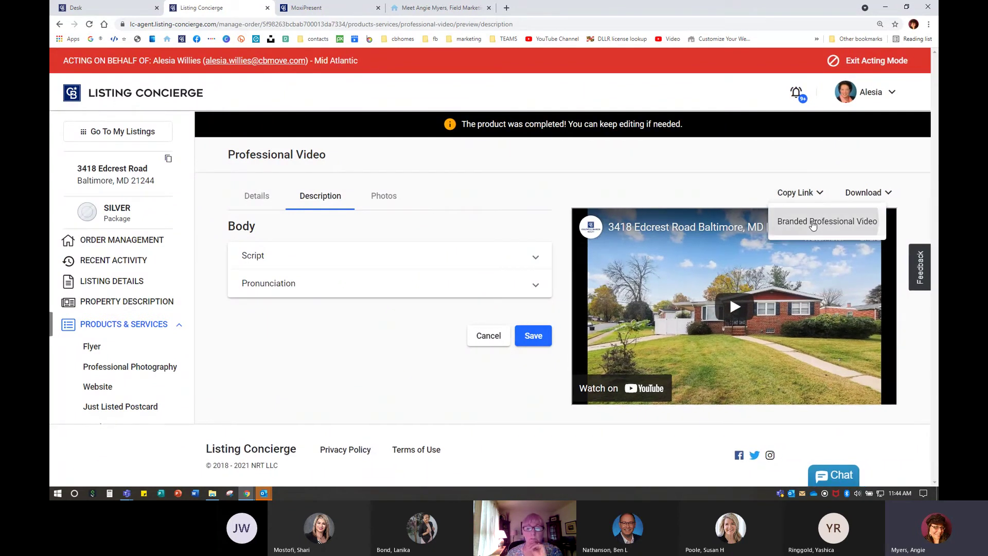
{"action": "left_click", "coordinate": [813, 223]}
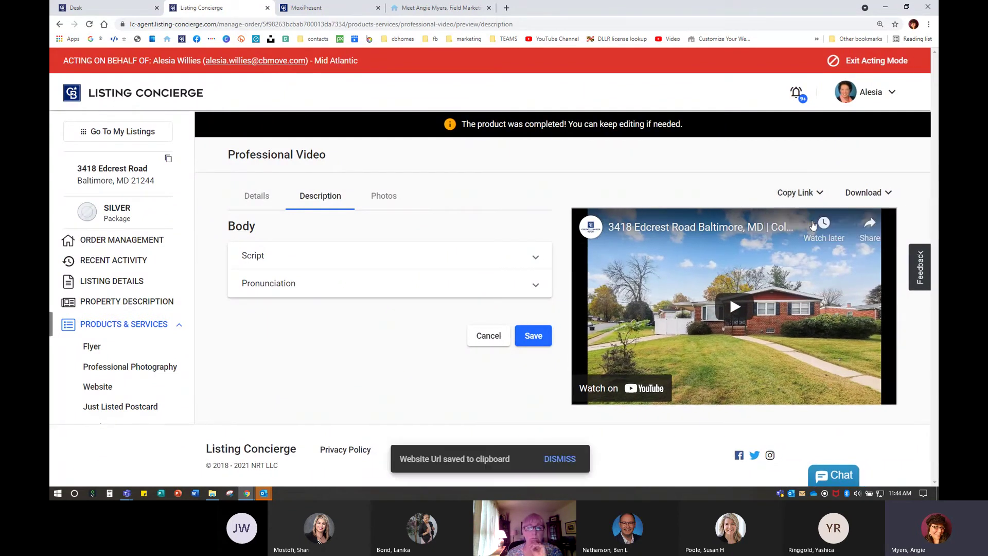
{"action": "left_click", "coordinate": [321, 9]}
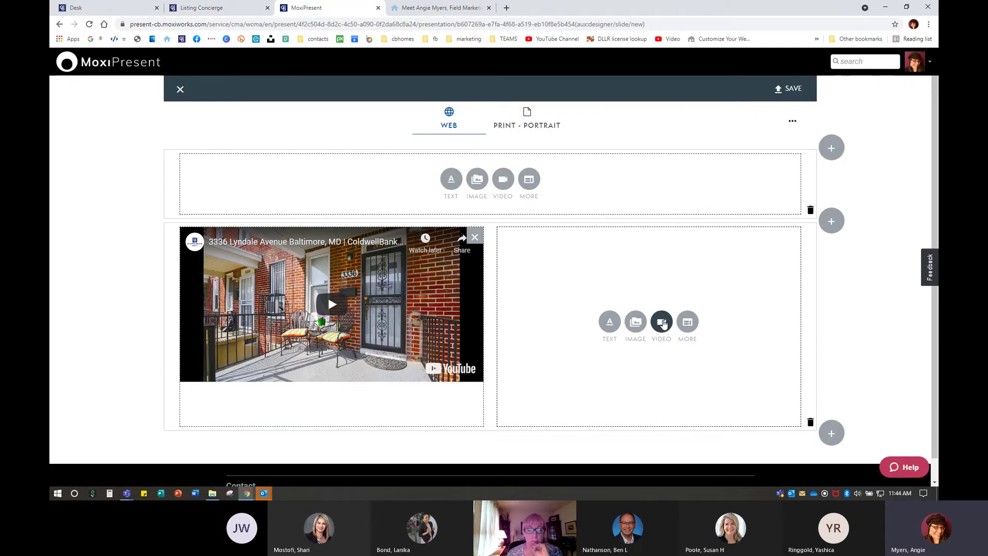
{"action": "left_click", "coordinate": [663, 323]}
{"action": "right_click", "coordinate": [708, 108]}
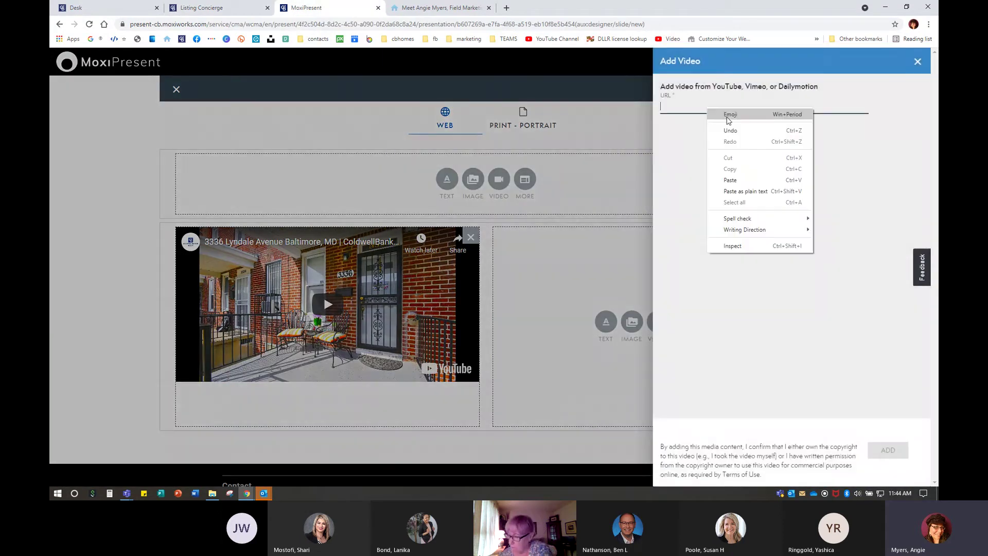
{"action": "left_click", "coordinate": [730, 180]}
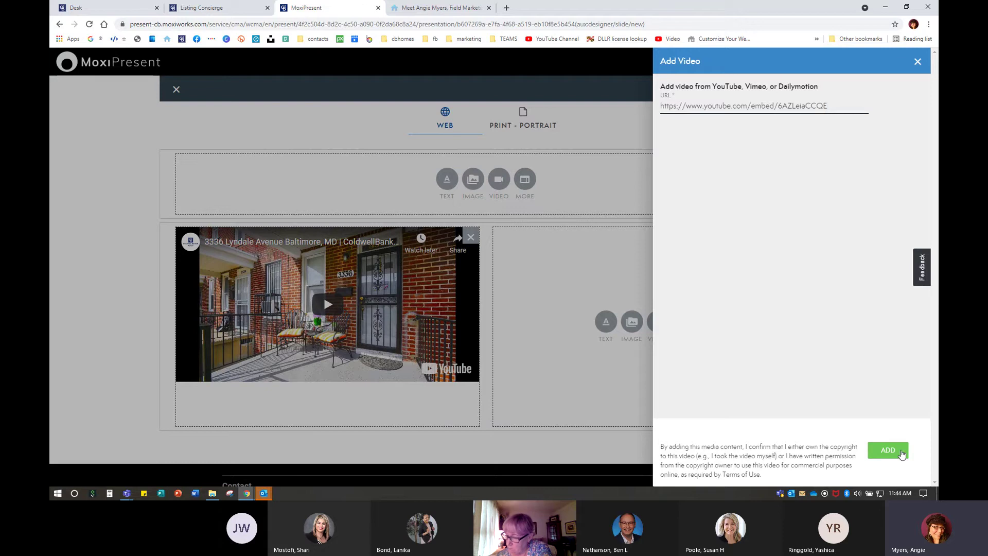
{"action": "left_click", "coordinate": [887, 451]}
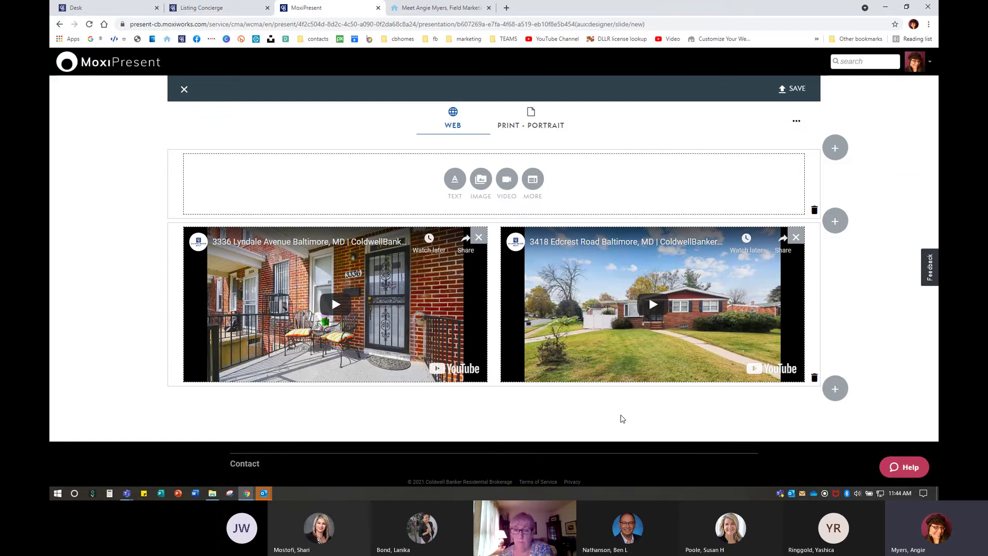
Preview the Edcrest Road video playing, then pause it and dismiss the suggestions
{"action": "left_click", "coordinate": [659, 301]}
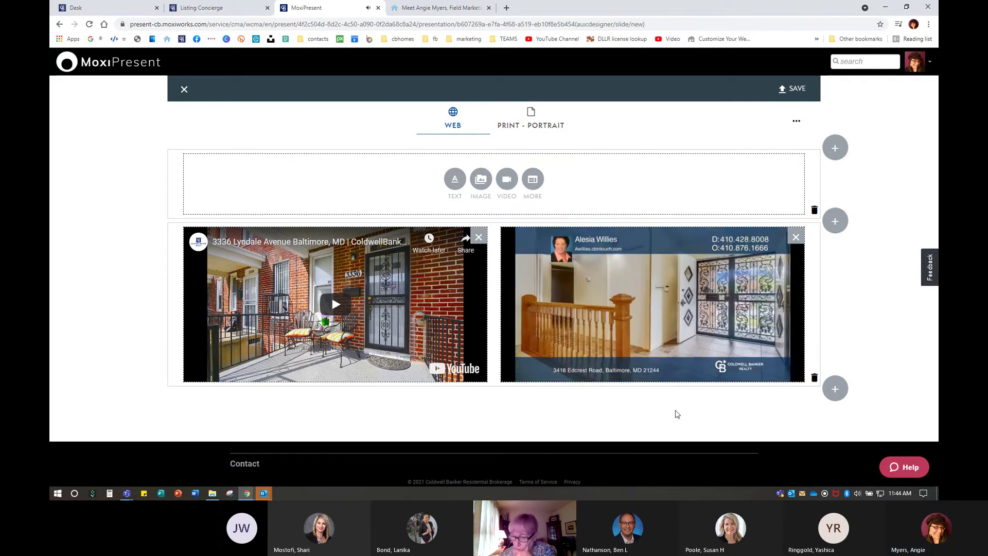
{"action": "left_click", "coordinate": [800, 348]}
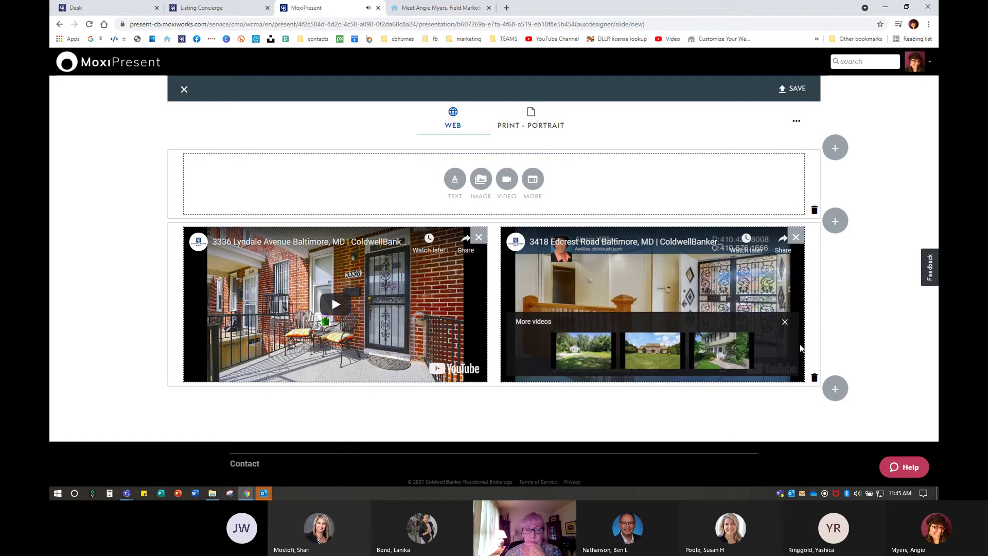
{"action": "left_click", "coordinate": [785, 323]}
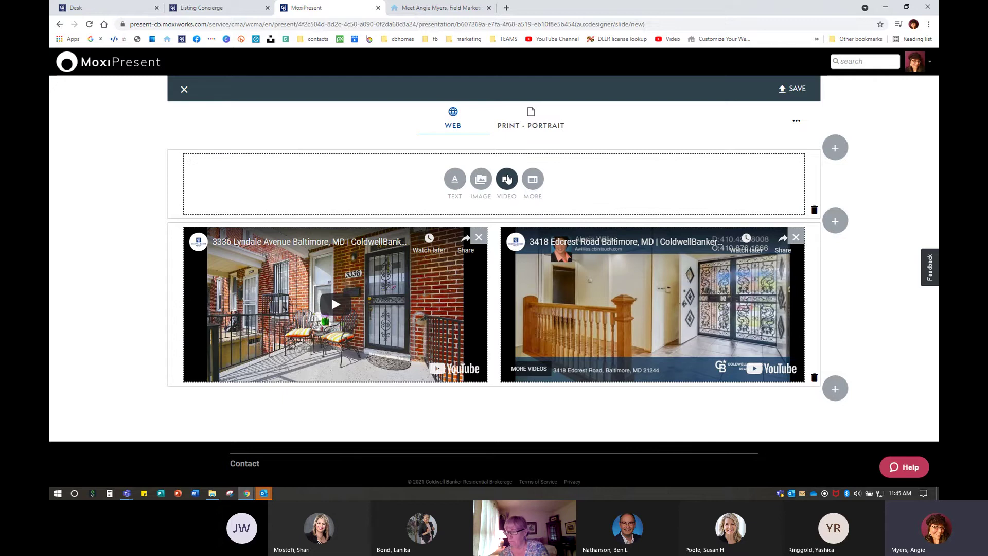
Make the top block a large, centred heading 'Examples of Video Slideshow with Professional Voiceover Narration'
{"action": "left_click", "coordinate": [455, 180]}
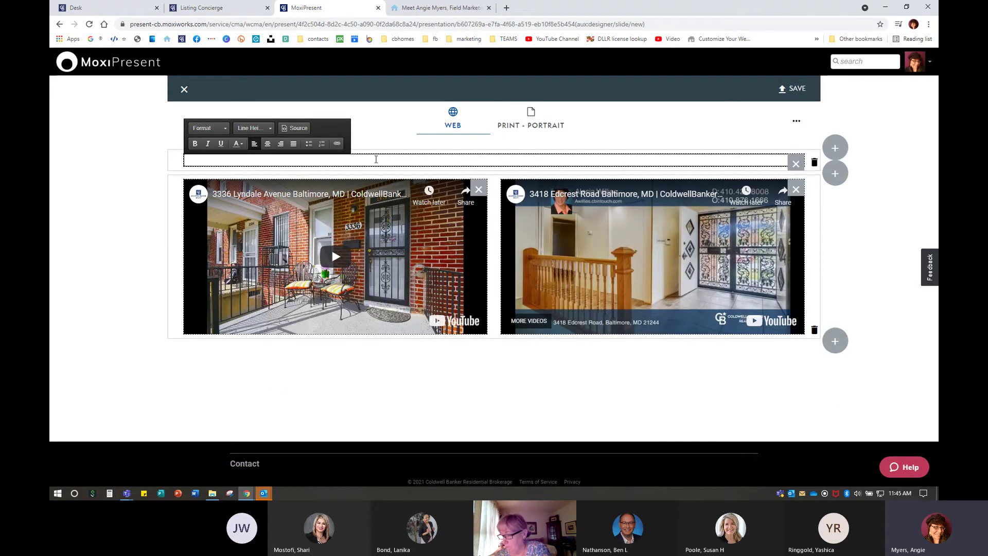
{"action": "type", "text": "Examp"}
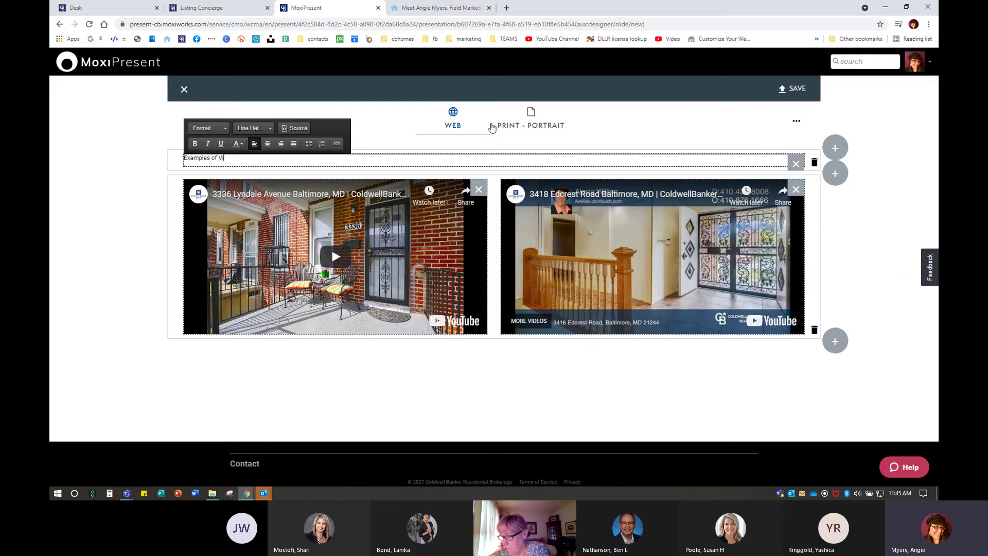
{"action": "type", "text": "les of V"}
{"action": "key", "text": "BackSpace"}
{"action": "type", "text": "Pr"}
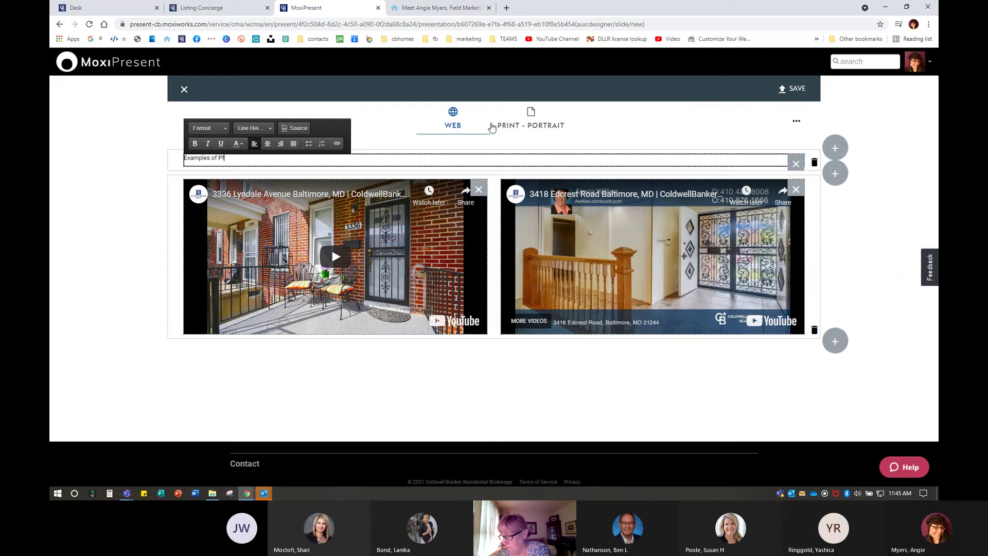
{"action": "key", "text": "BackSpace"}
{"action": "key", "text": "BackSpace"}
{"action": "type", "text": "Video S"}
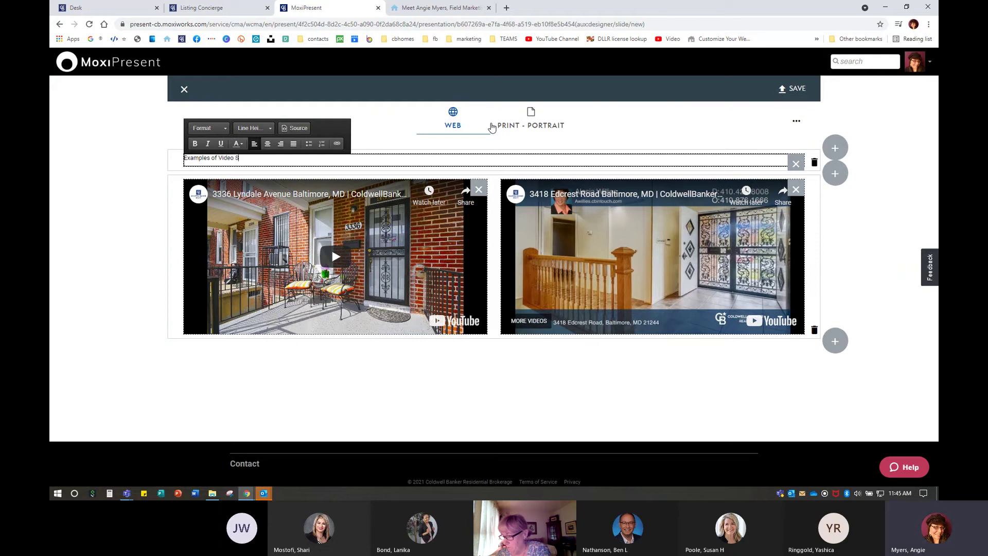
{"action": "type", "text": "lideshow with "}
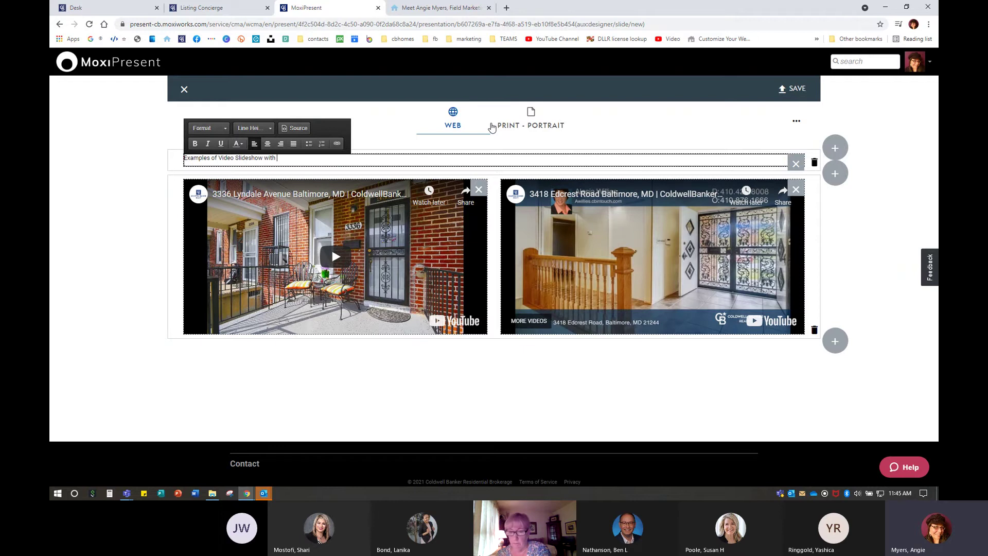
{"action": "type", "text": "Professional"}
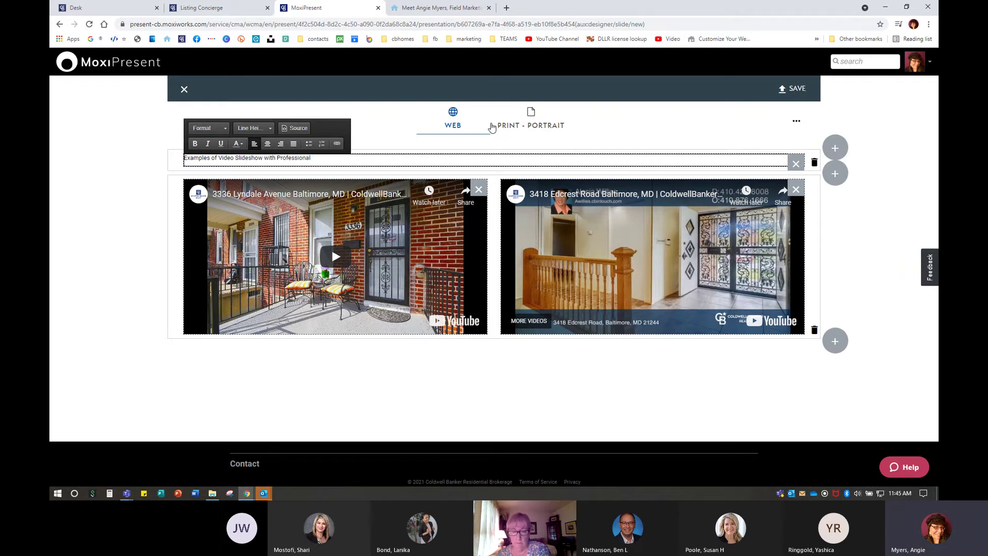
{"action": "type", "text": " Vioiceover Narration"}
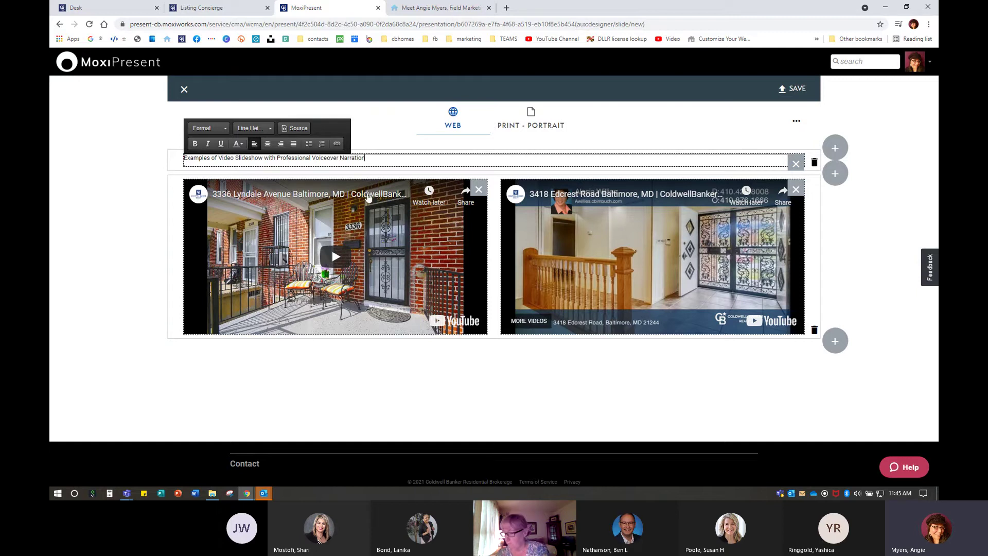
{"action": "left_click", "coordinate": [206, 128]}
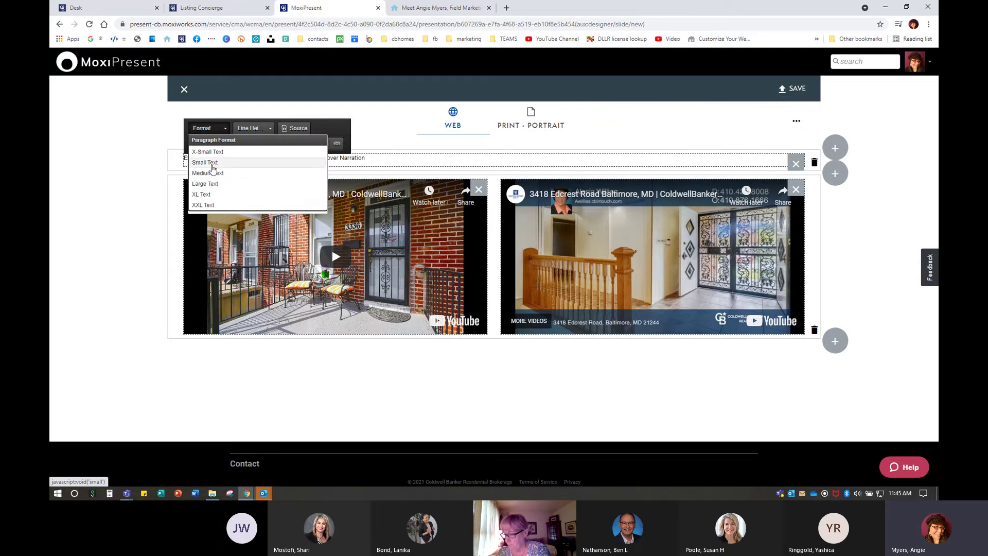
{"action": "left_click", "coordinate": [211, 184]}
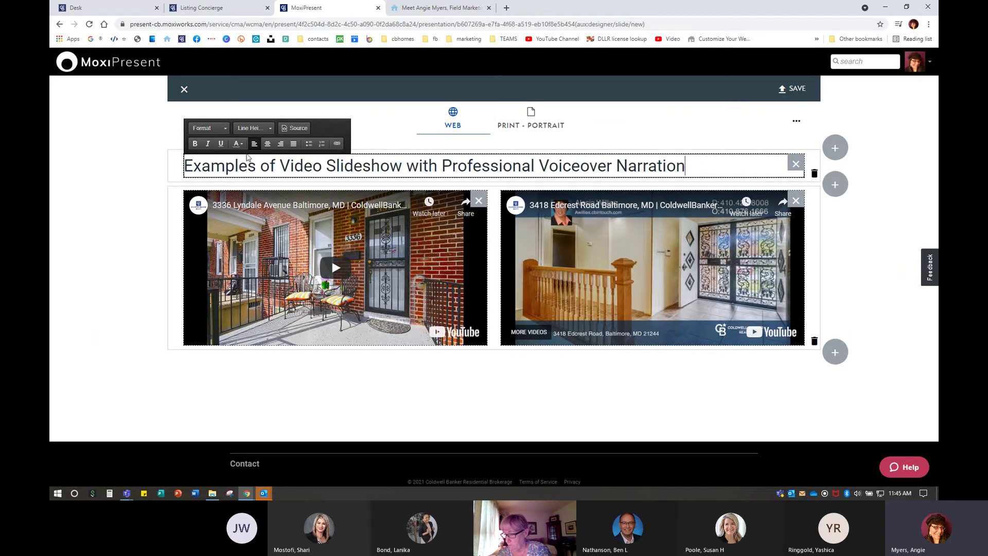
{"action": "left_click", "coordinate": [267, 144]}
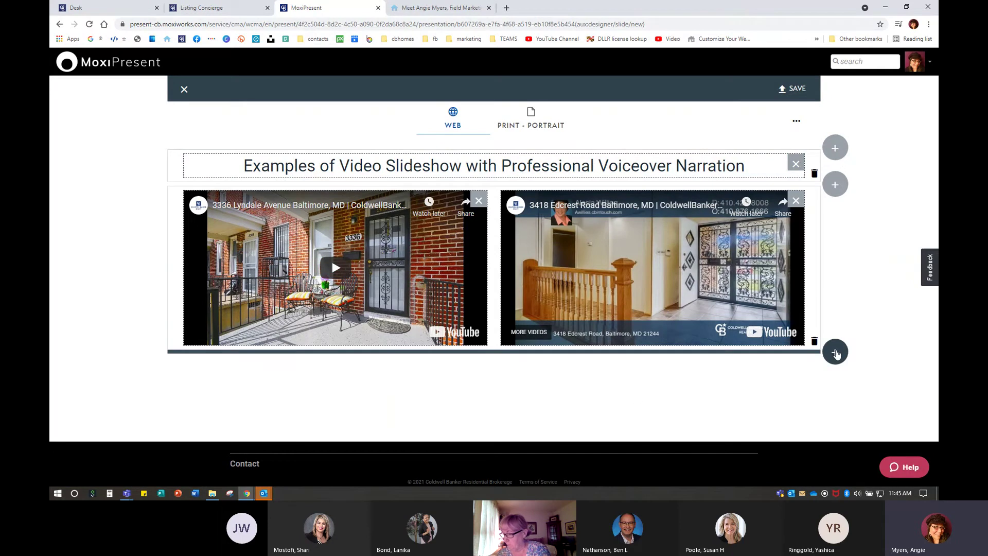
{"action": "left_click", "coordinate": [837, 354]}
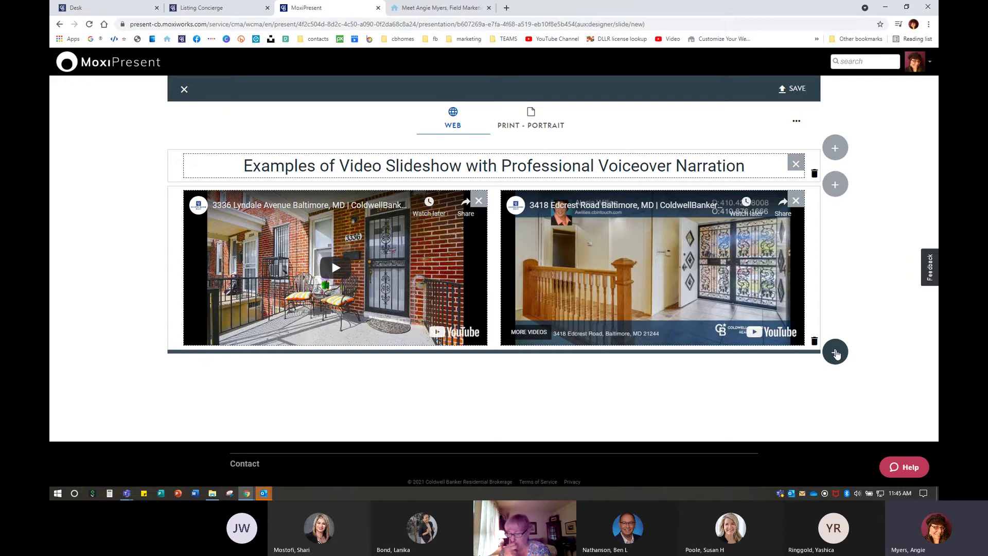
{"action": "left_click", "coordinate": [835, 353]}
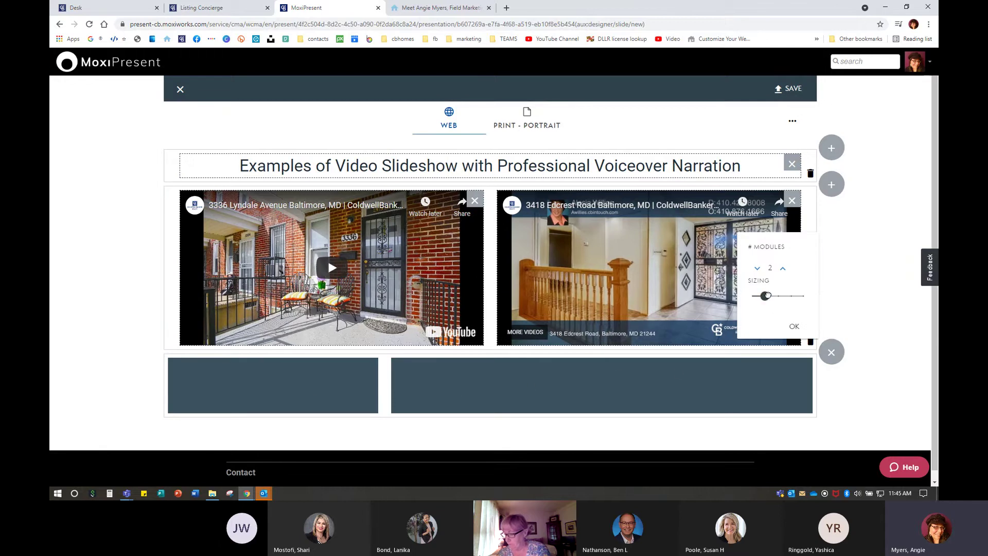
{"action": "left_click", "coordinate": [775, 296]}
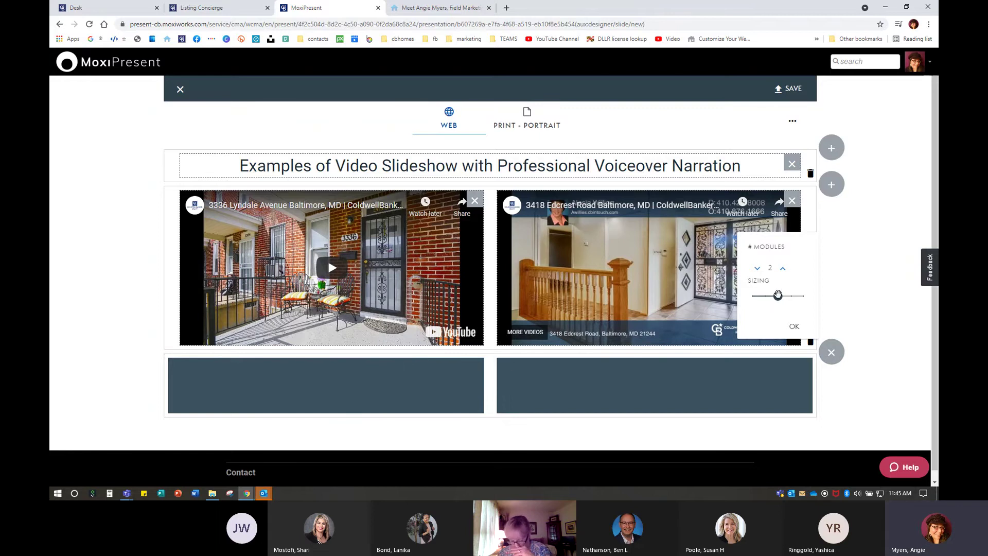
{"action": "mouse_move", "coordinate": [778, 295]}
{"action": "left_mouse_down"}
{"action": "mouse_move", "coordinate": [786, 295]}
{"action": "mouse_move", "coordinate": [765, 296]}
{"action": "left_mouse_up"}
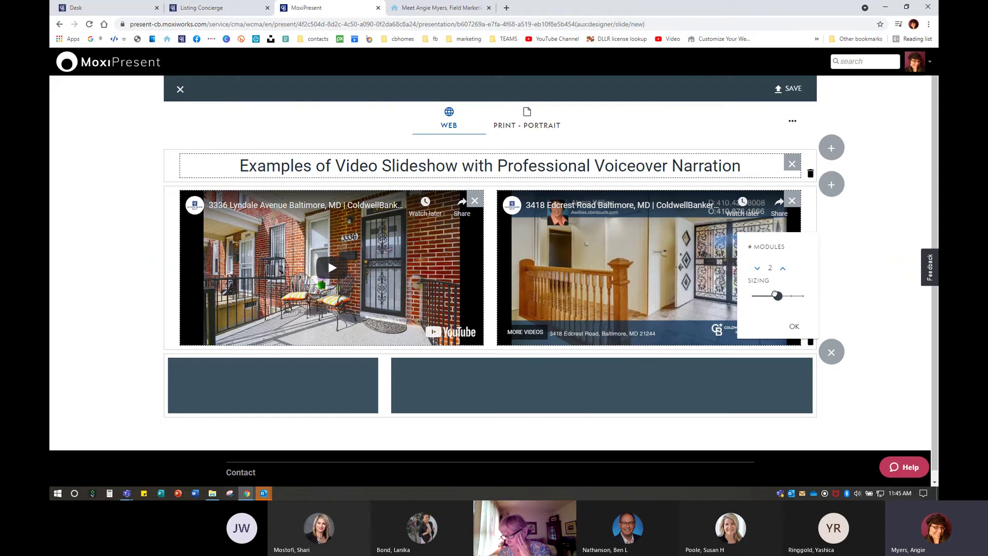
{"action": "left_click", "coordinate": [757, 268]}
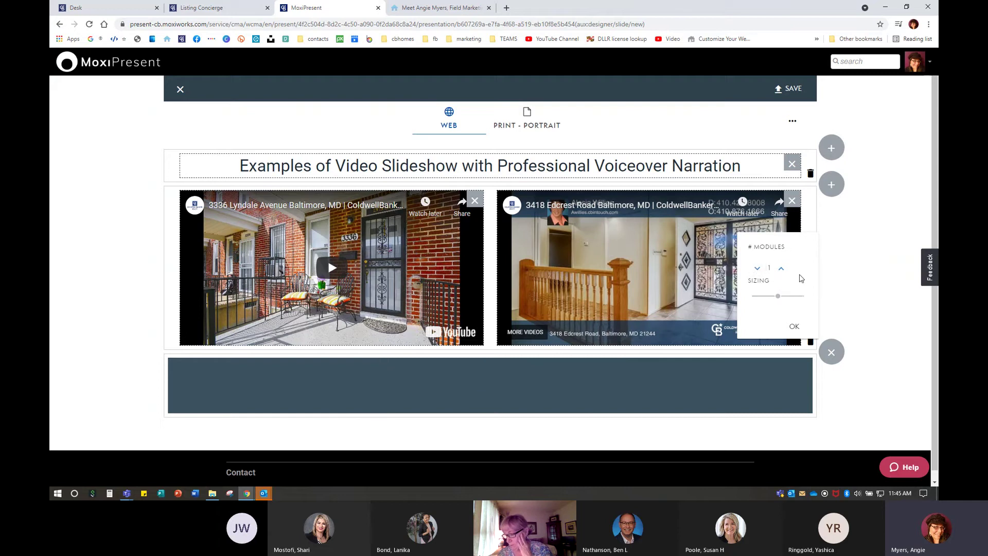
{"action": "left_click", "coordinate": [783, 270]}
{"action": "left_click", "coordinate": [782, 270]}
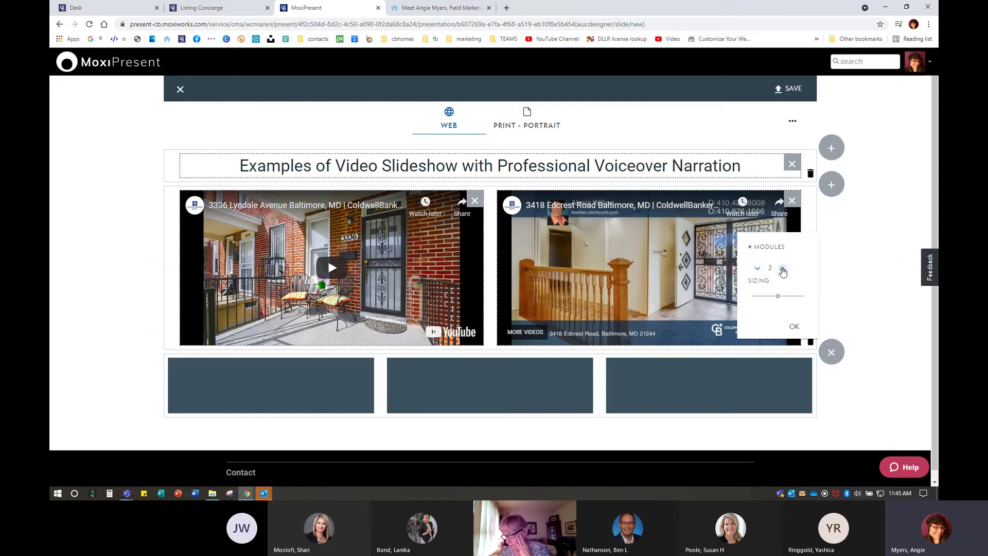
{"action": "left_click", "coordinate": [783, 269]}
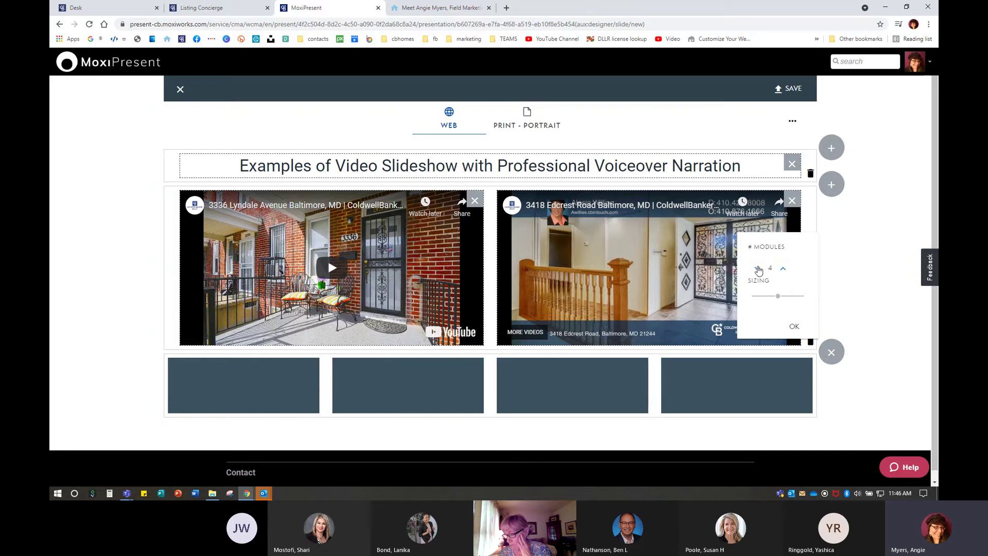
{"action": "left_click", "coordinate": [757, 268]}
{"action": "left_click", "coordinate": [757, 268]}
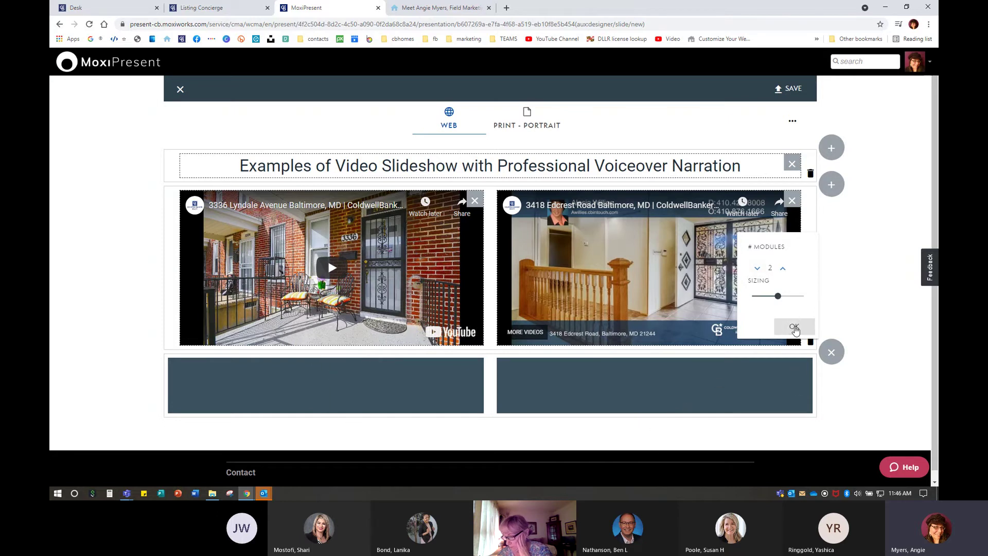
{"action": "left_click", "coordinate": [794, 326]}
{"action": "scroll", "coordinate": [432, 340], "scroll_direction": "down", "scroll_amount": 1}
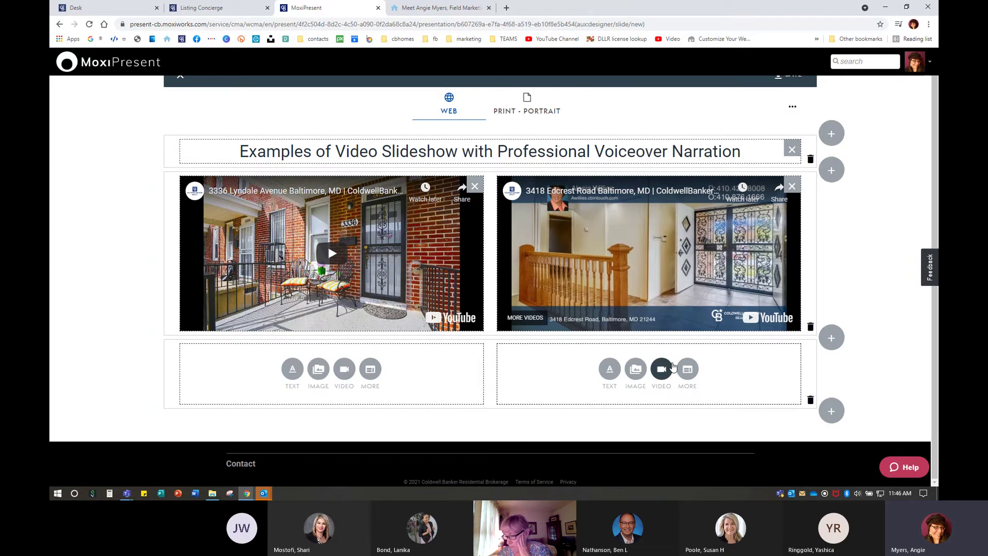
{"action": "left_click", "coordinate": [812, 401]}
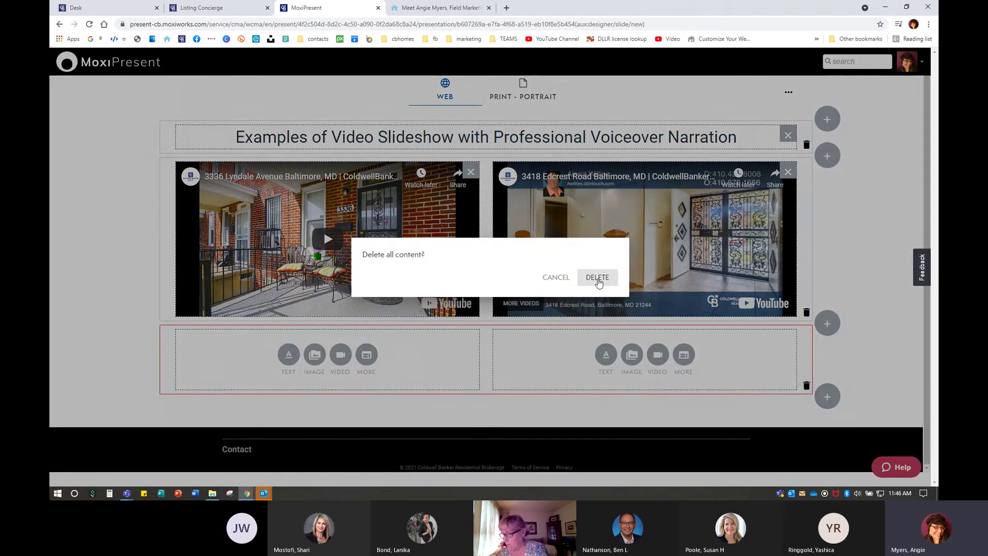
{"action": "left_click", "coordinate": [600, 278]}
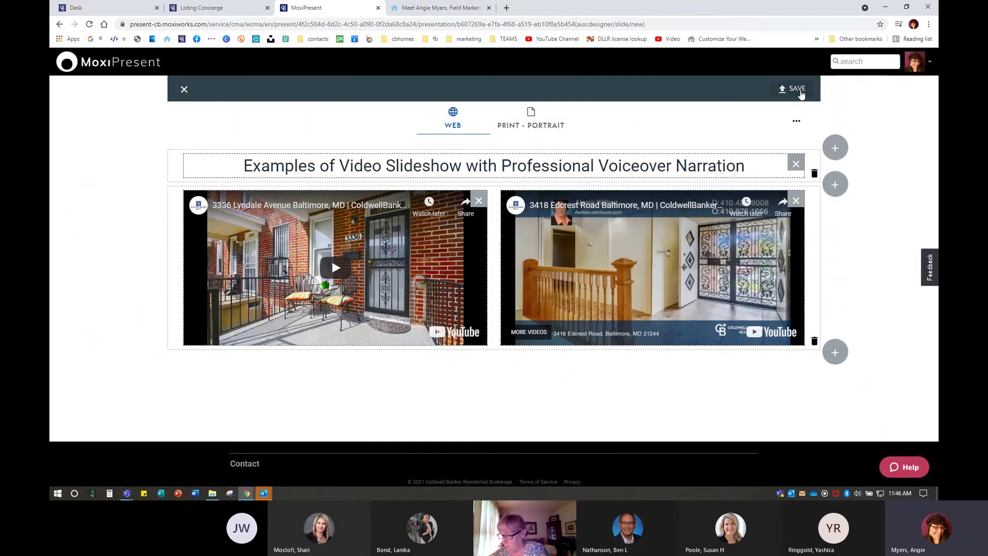
Save the page as 'Video Slideshow', described 'Examples of video slideshows', with page editing enabled
{"action": "left_click", "coordinate": [794, 89]}
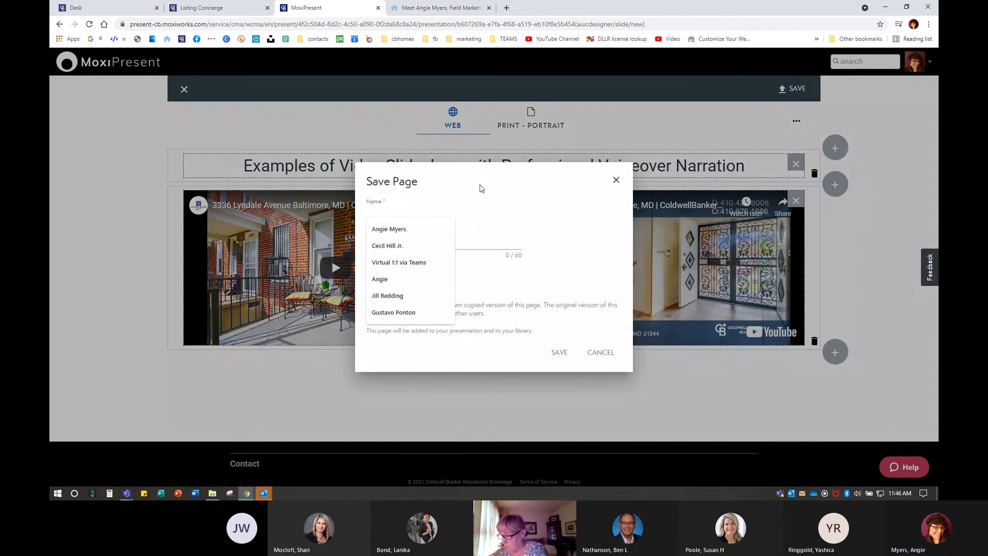
{"action": "type", "text": "Video Slideshow"}
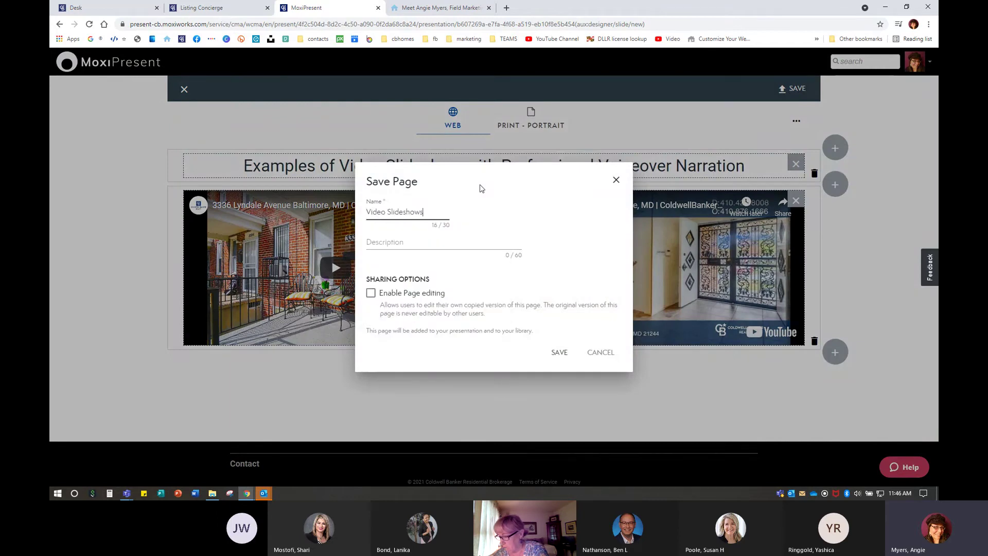
{"action": "key", "text": "Tab"}
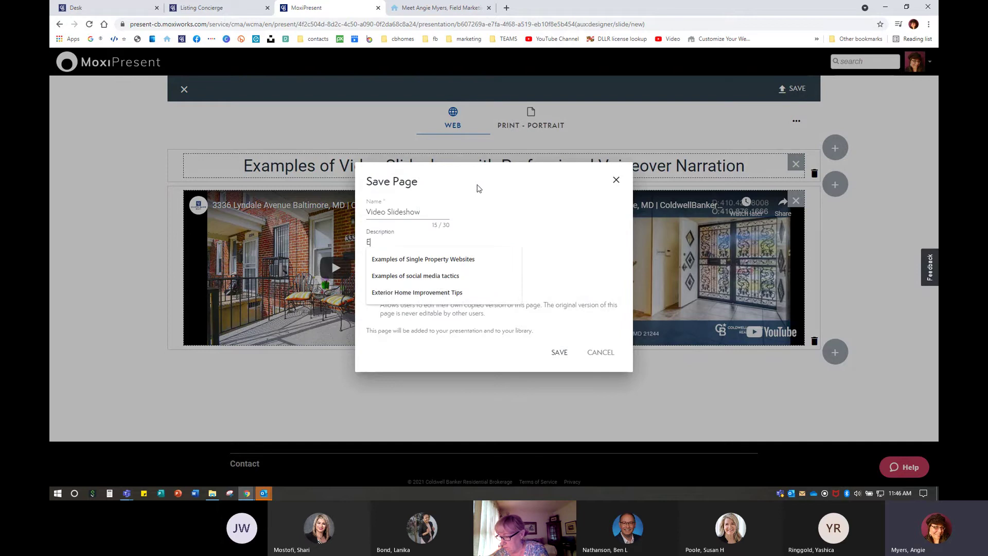
{"action": "type", "text": "Exampleso"}
{"action": "key", "text": "BackSpace"}
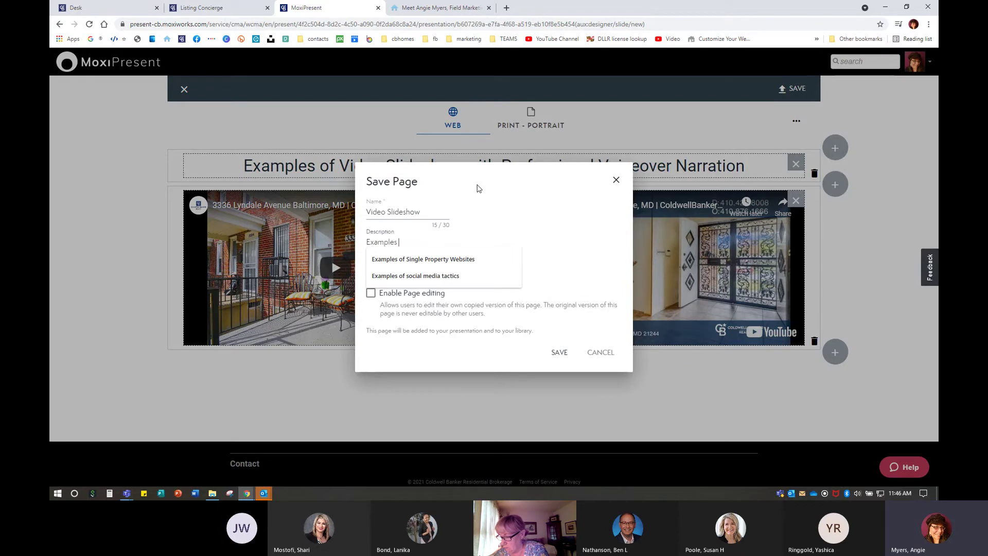
{"action": "type", "text": "of video slidewh"}
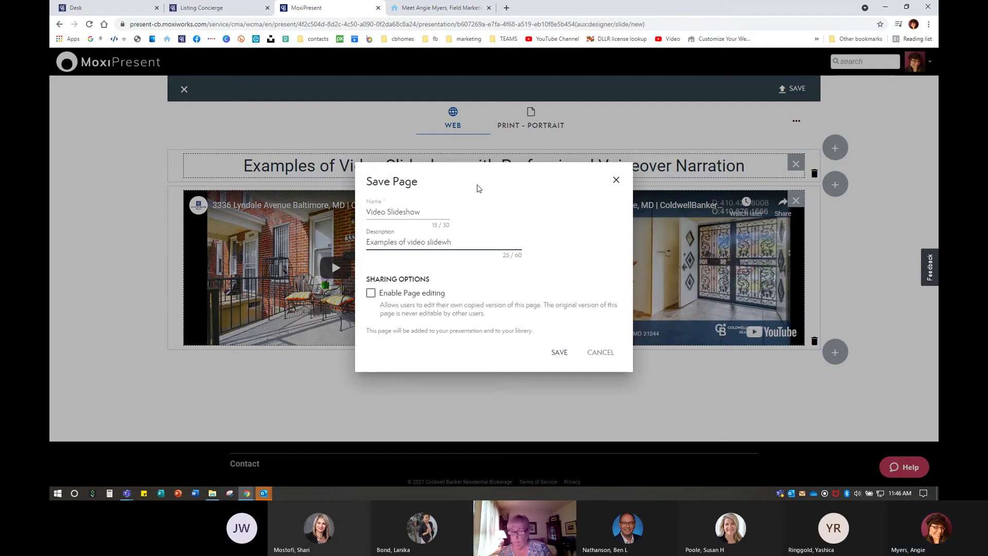
{"action": "key", "text": "BackSpace"}
{"action": "key", "text": "BackSpace"}
{"action": "key", "text": "BackSpace"}
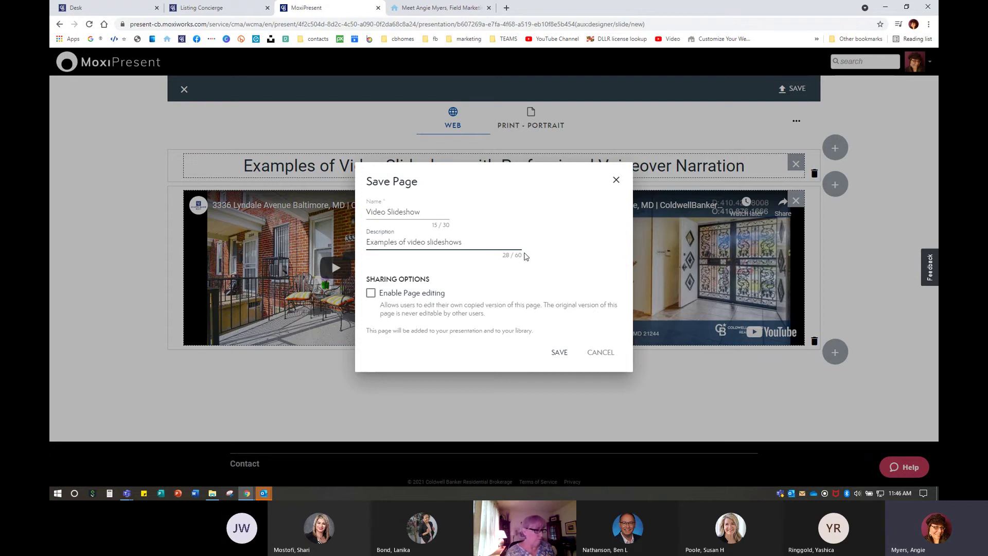
{"action": "left_click", "coordinate": [371, 292]}
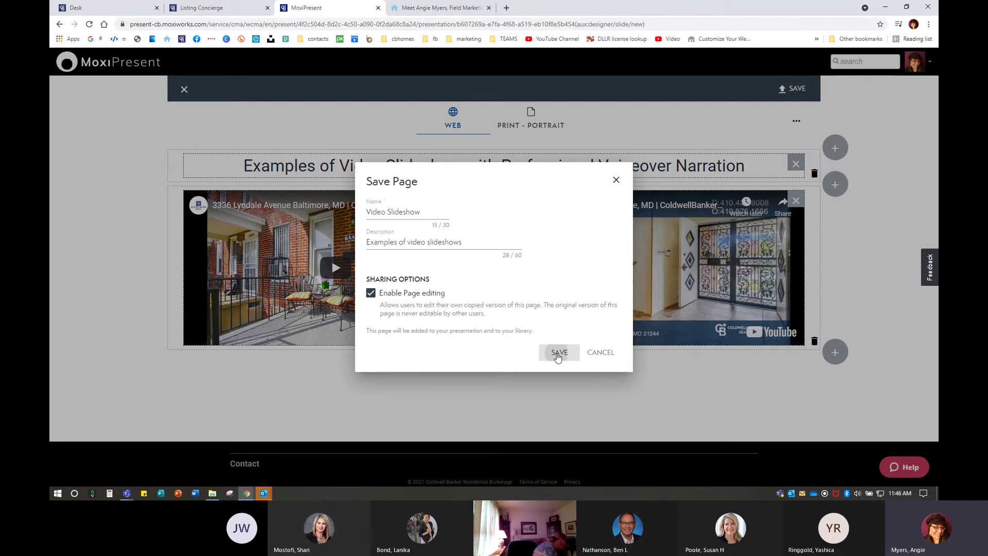
{"action": "left_click", "coordinate": [559, 352]}
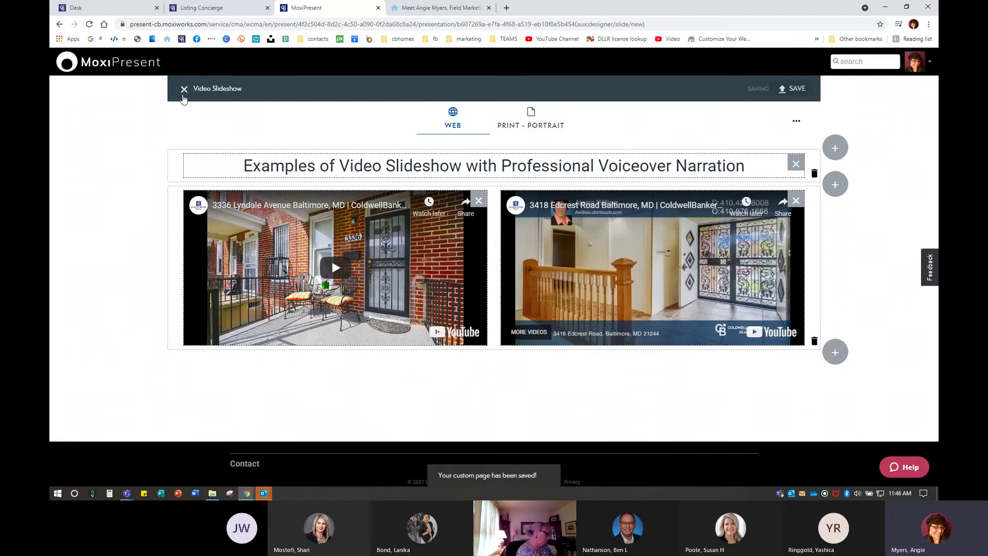
{"action": "left_click", "coordinate": [183, 89]}
Confirm leaving the editor and view the presentation as a Web presentation
{"action": "left_click", "coordinate": [597, 290]}
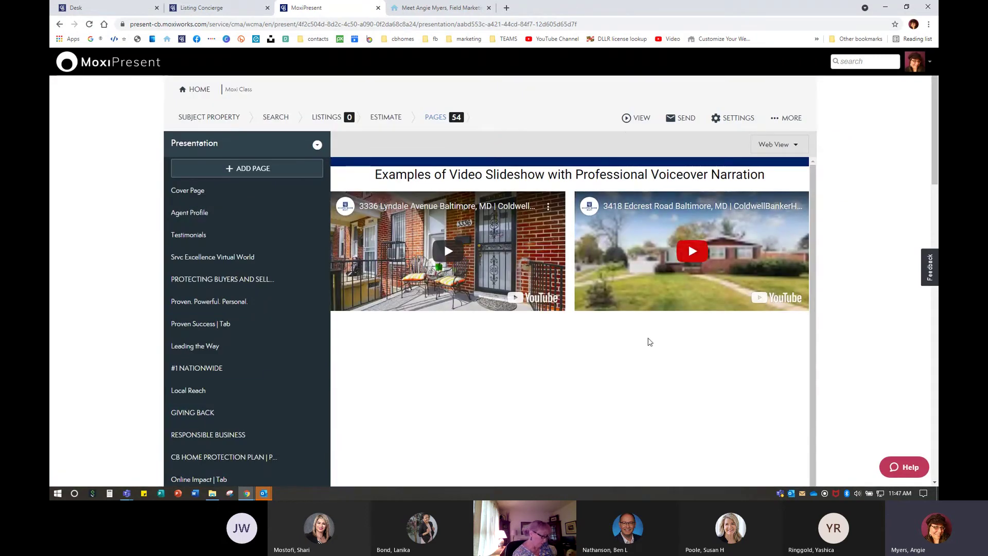
{"action": "left_click", "coordinate": [641, 119]}
{"action": "left_click", "coordinate": [643, 121]}
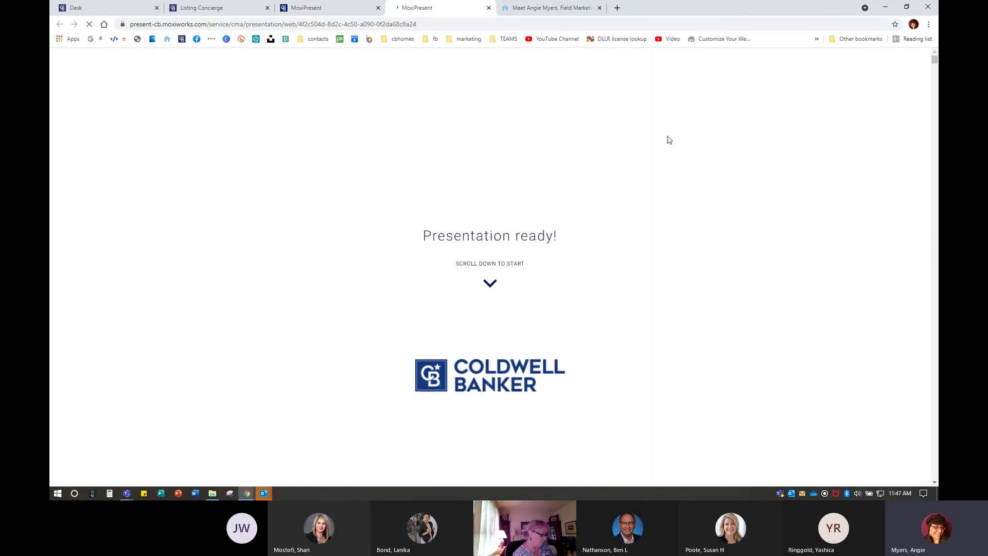
Advance the web presentation two slides to the Testimonials slide
{"action": "scroll", "coordinate": [864, 395], "scroll_direction": "down", "scroll_amount": 1}
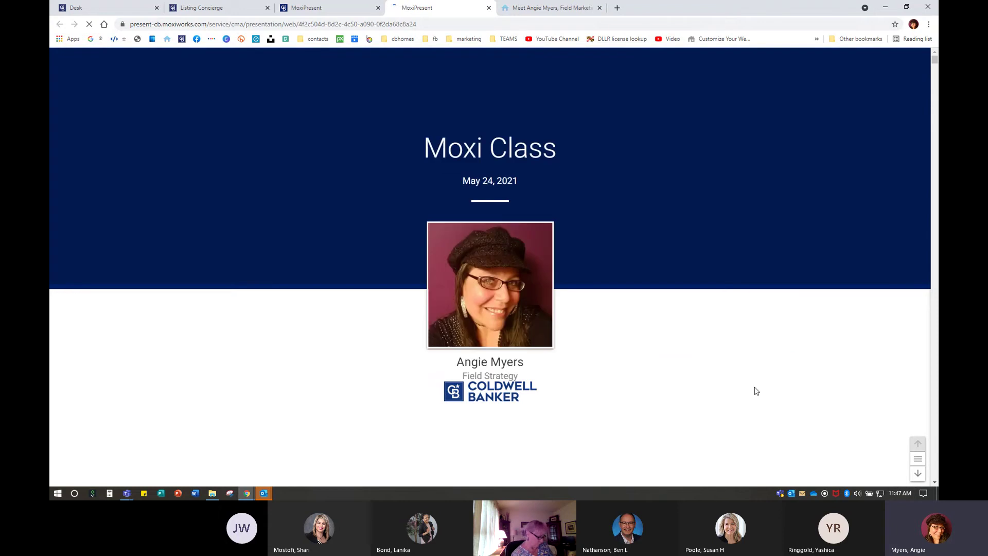
{"action": "left_click", "coordinate": [918, 474]}
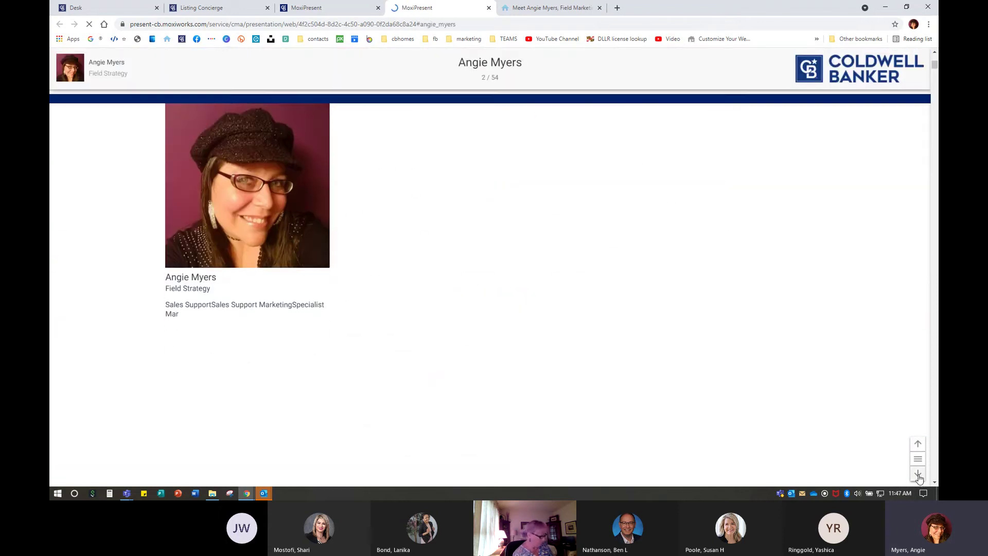
{"action": "left_click", "coordinate": [919, 474]}
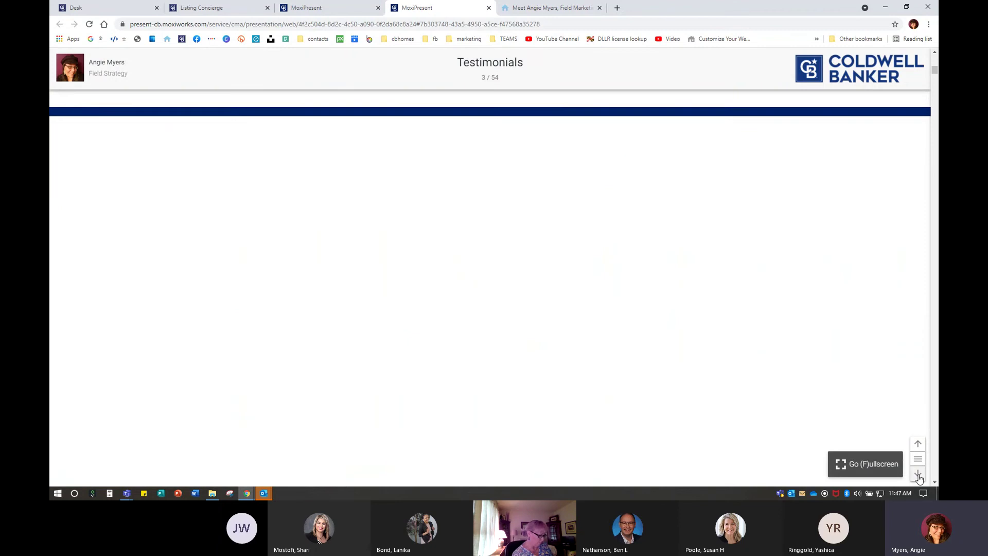
{"action": "scroll", "coordinate": [524, 282], "scroll_direction": "down", "scroll_amount": 10}
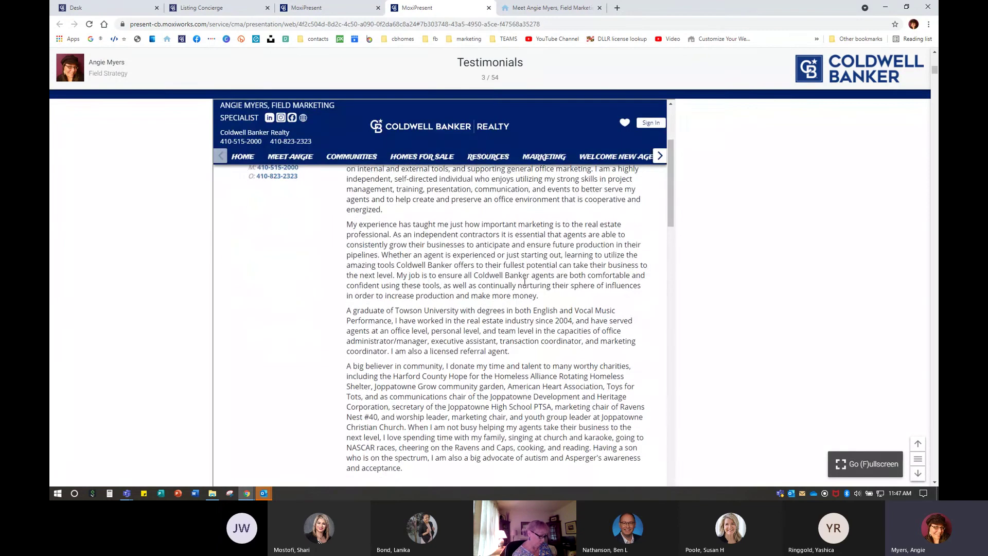
{"action": "scroll", "coordinate": [524, 283], "scroll_direction": "down", "scroll_amount": 12}
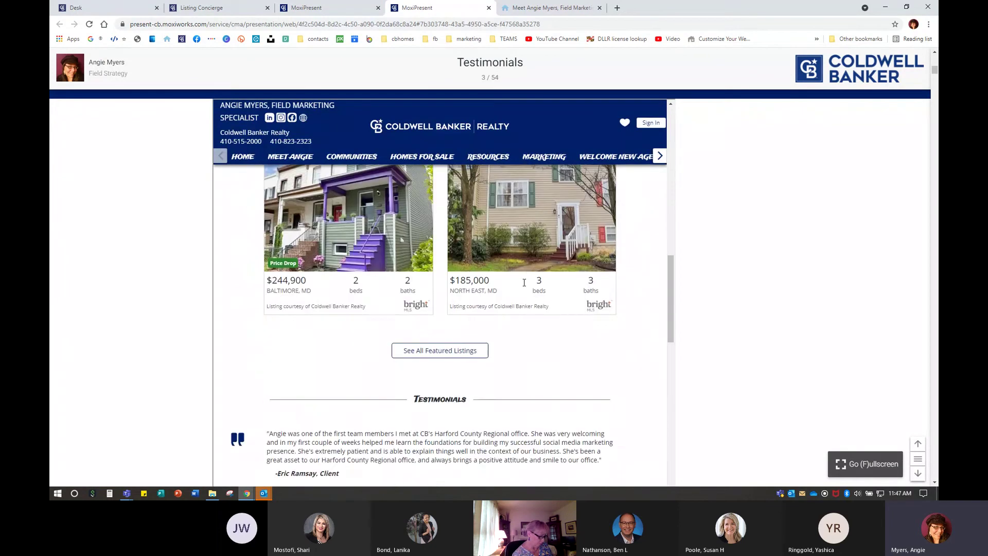
Expand the full testimonials list with READ MORE, scroll through it, then advance to slide 4
{"action": "left_click", "coordinate": [440, 412]}
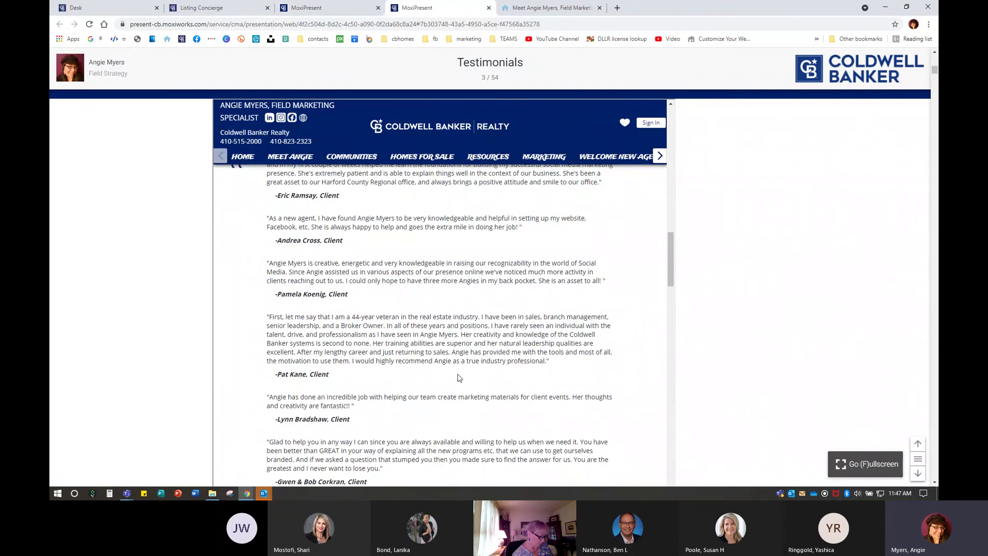
{"action": "scroll", "coordinate": [442, 371], "scroll_direction": "down", "scroll_amount": 5}
{"action": "scroll", "coordinate": [433, 262], "scroll_direction": "down", "scroll_amount": 3}
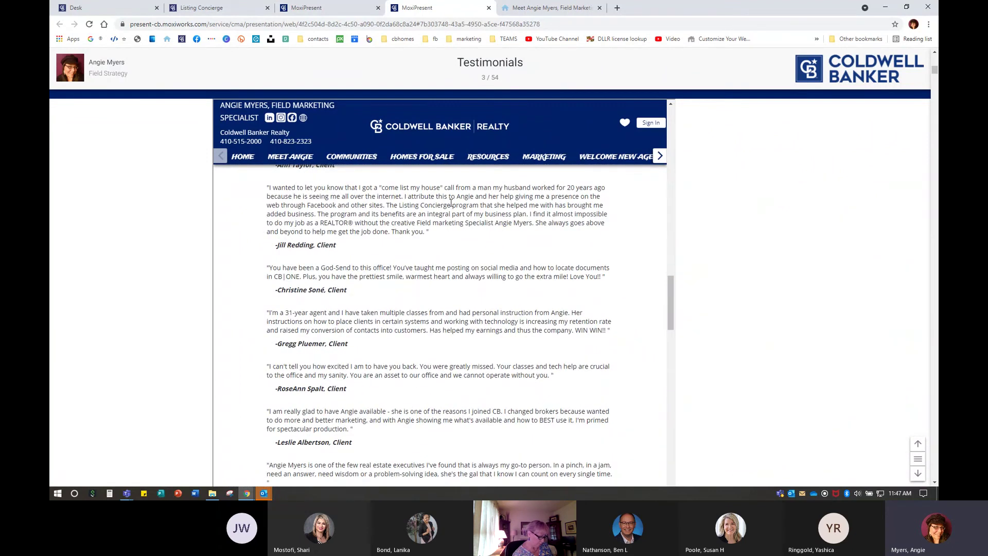
{"action": "scroll", "coordinate": [462, 264], "scroll_direction": "down", "scroll_amount": 5}
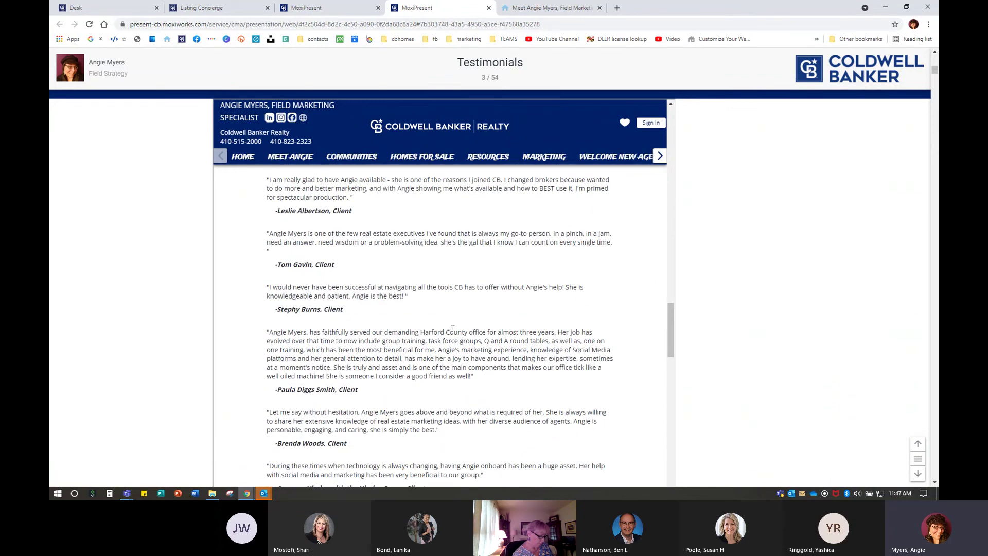
{"action": "scroll", "coordinate": [432, 303], "scroll_direction": "down", "scroll_amount": 10}
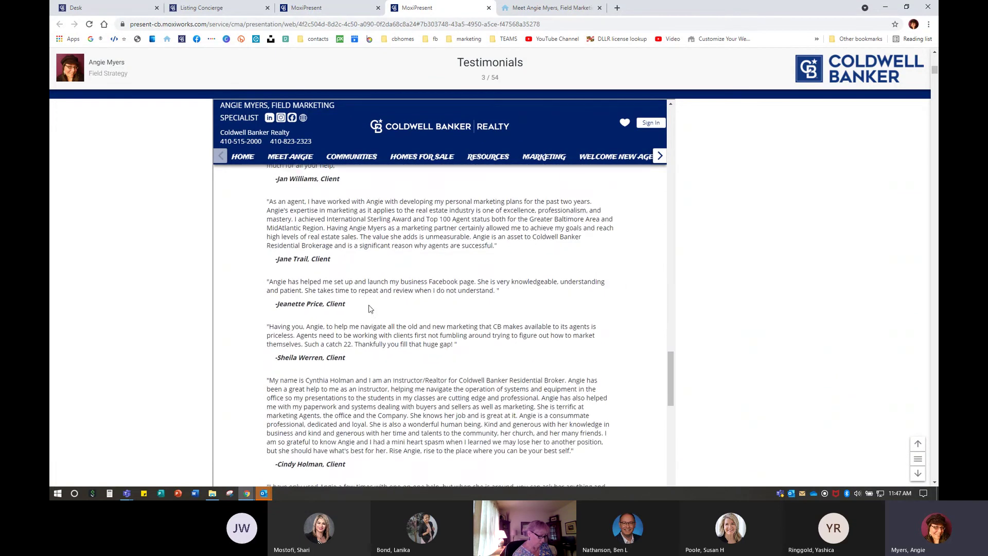
{"action": "scroll", "coordinate": [376, 308], "scroll_direction": "down", "scroll_amount": 3}
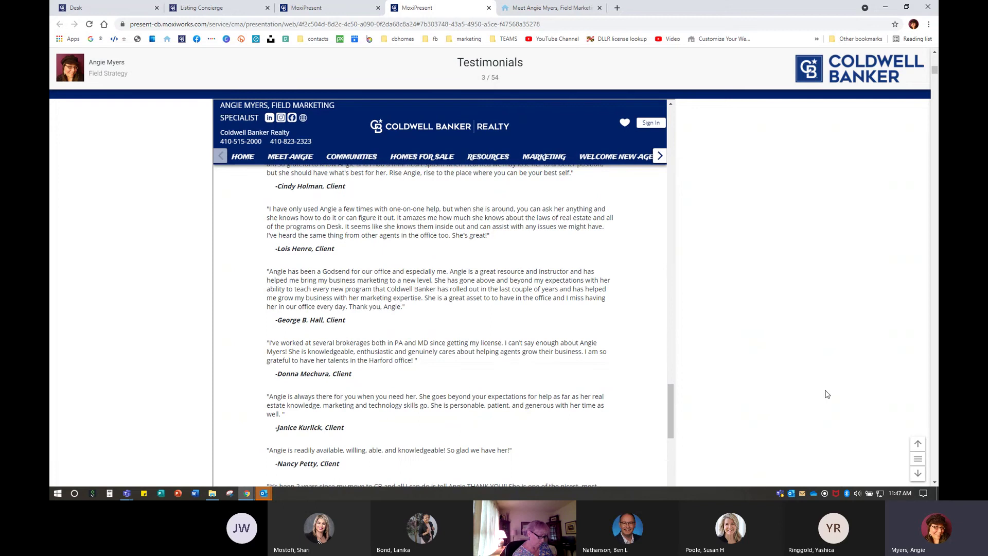
{"action": "left_click", "coordinate": [918, 472]}
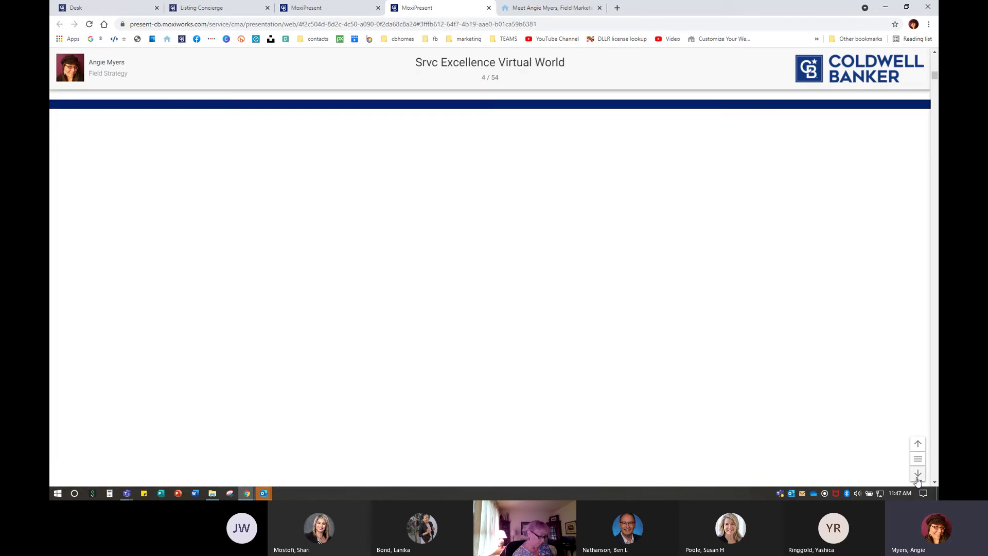
Use the slide list to jump from page 4 to slide 41, Property Tour
{"action": "left_click", "coordinate": [918, 459]}
{"action": "scroll", "coordinate": [790, 260], "scroll_direction": "down", "scroll_amount": 5}
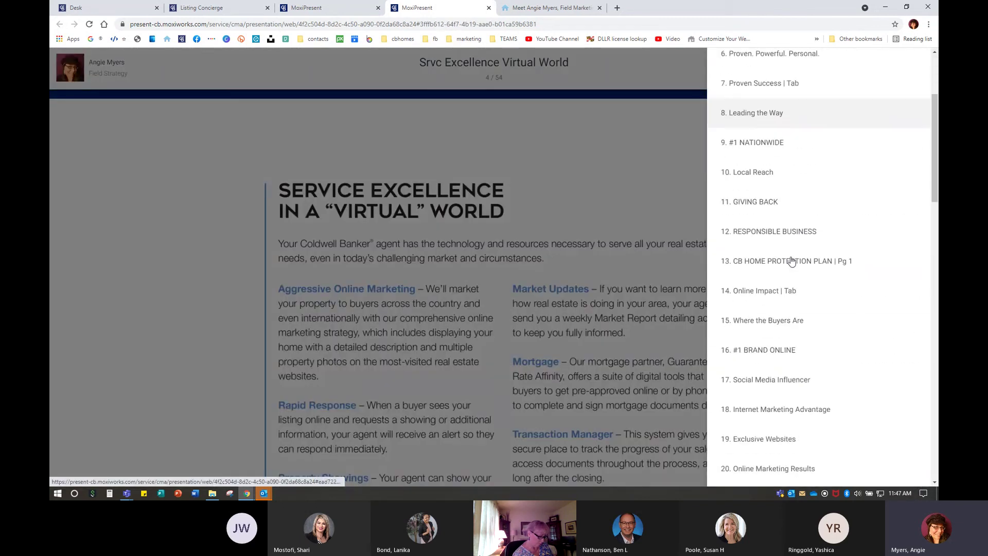
{"action": "scroll", "coordinate": [791, 260], "scroll_direction": "down", "scroll_amount": 3}
{"action": "scroll", "coordinate": [792, 257], "scroll_direction": "down", "scroll_amount": 8}
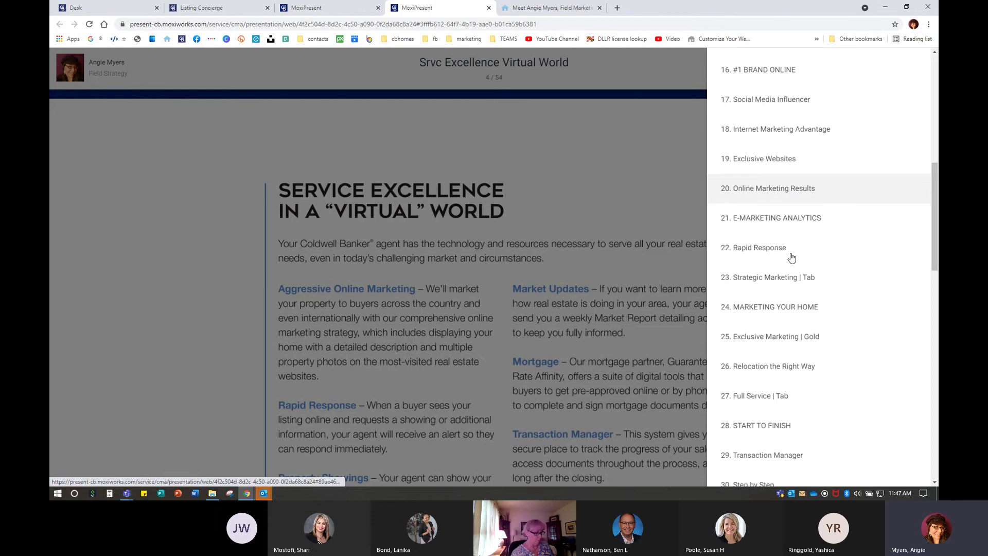
{"action": "scroll", "coordinate": [792, 255], "scroll_direction": "down", "scroll_amount": 10}
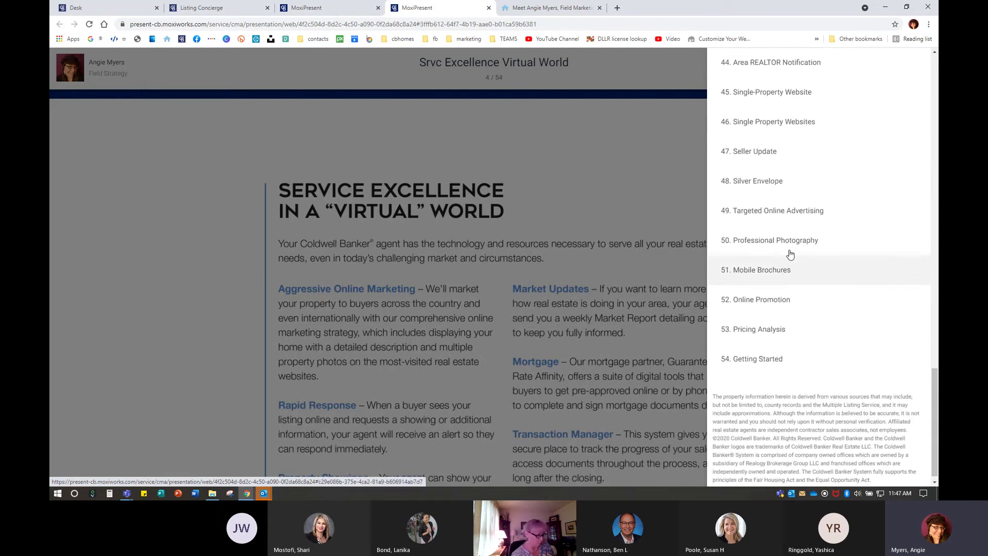
{"action": "scroll", "coordinate": [792, 257], "scroll_direction": "up", "scroll_amount": 11}
{"action": "scroll", "coordinate": [793, 258], "scroll_direction": "down", "scroll_amount": 5}
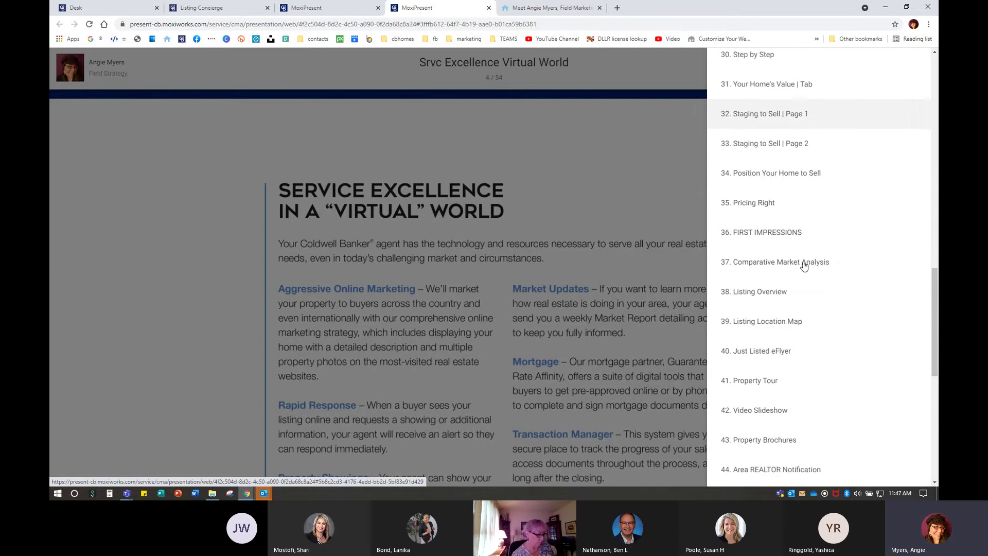
{"action": "left_click", "coordinate": [760, 246]}
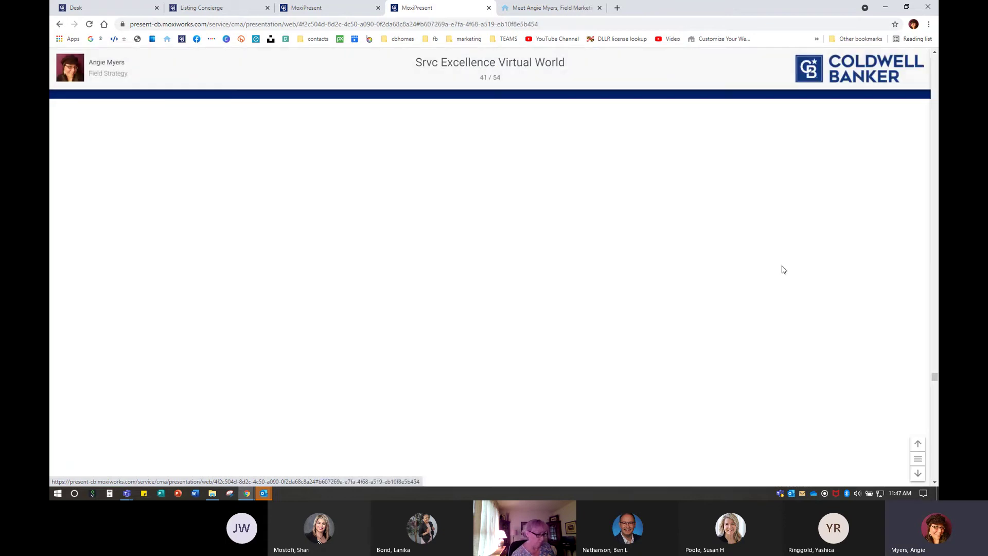
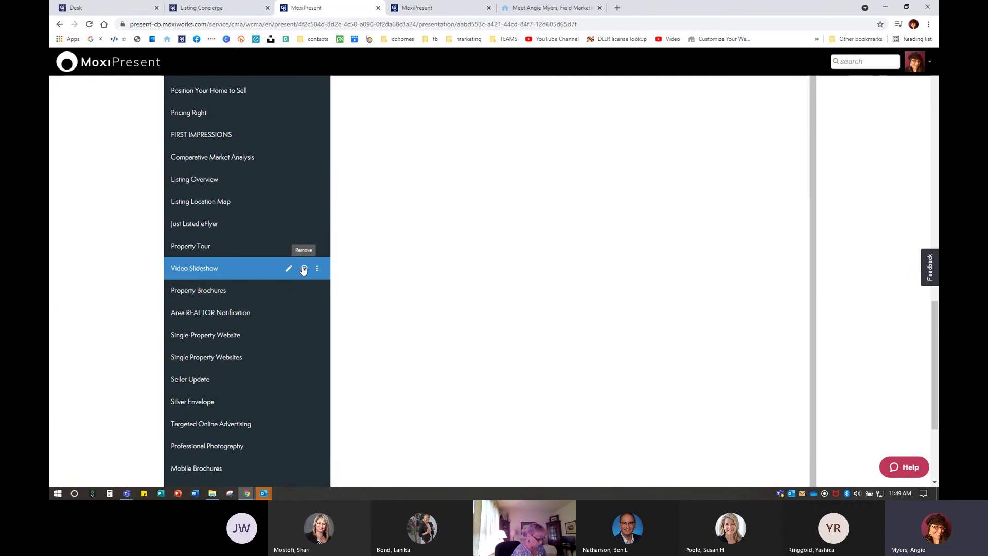
Delete the Video Slideshow page from the presentation
{"action": "left_click", "coordinate": [304, 268]}
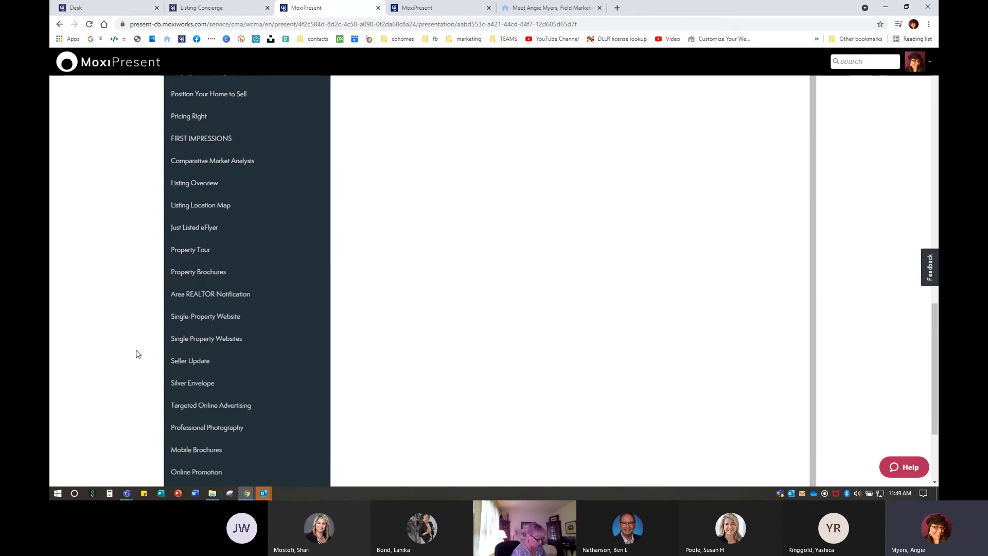
{"action": "scroll", "coordinate": [137, 353], "scroll_direction": "up", "scroll_amount": 6}
{"action": "scroll", "coordinate": [145, 358], "scroll_direction": "down", "scroll_amount": 5}
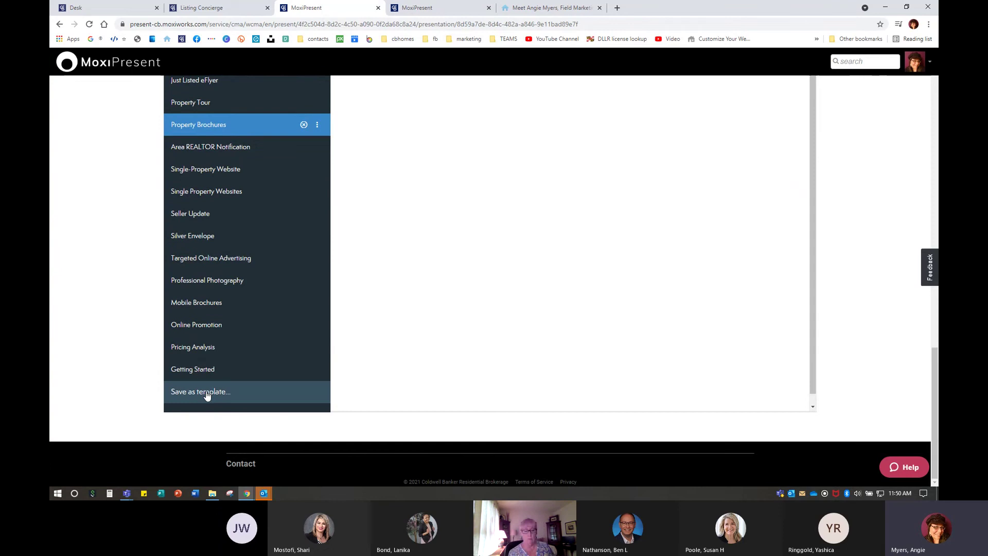
{"action": "scroll", "coordinate": [247, 373], "scroll_direction": "up", "scroll_amount": 10}
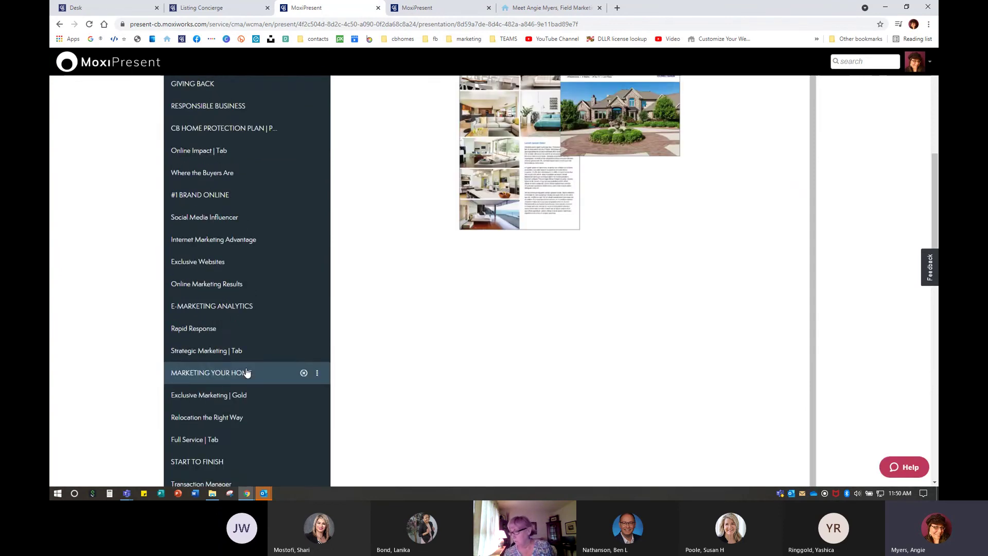
{"action": "scroll", "coordinate": [258, 356], "scroll_direction": "up", "scroll_amount": 1}
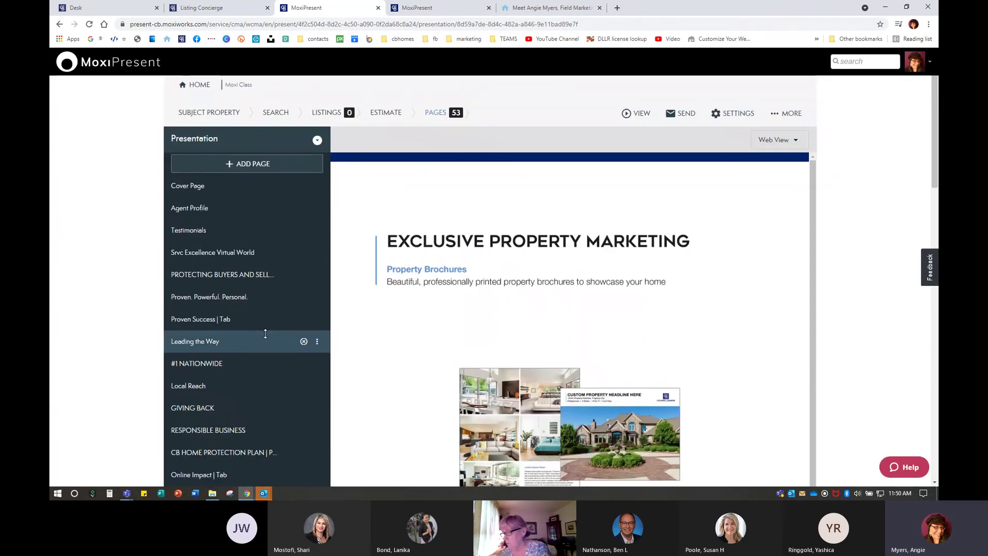
Open Add from Library and browse the My Pages custom pages list
{"action": "left_click", "coordinate": [260, 168]}
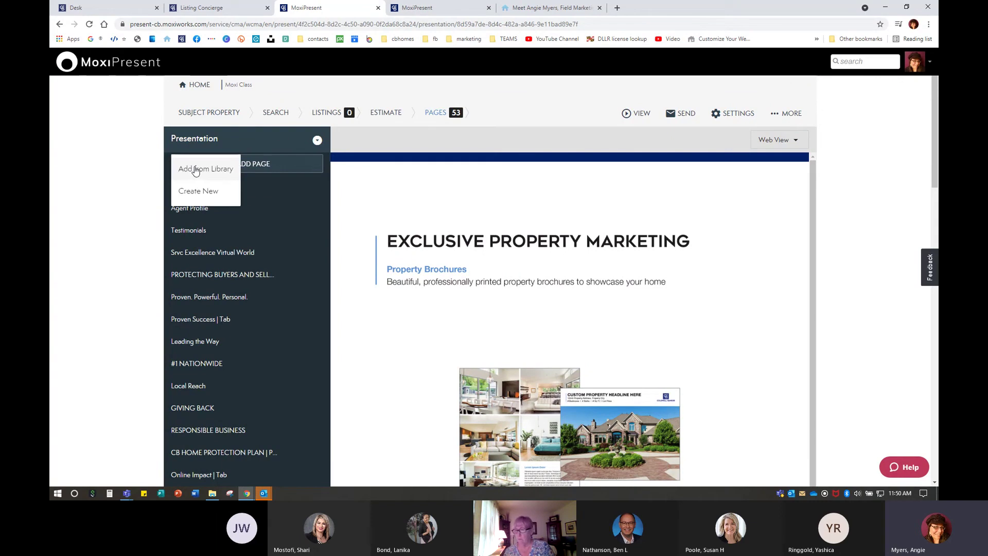
{"action": "left_click", "coordinate": [195, 170]}
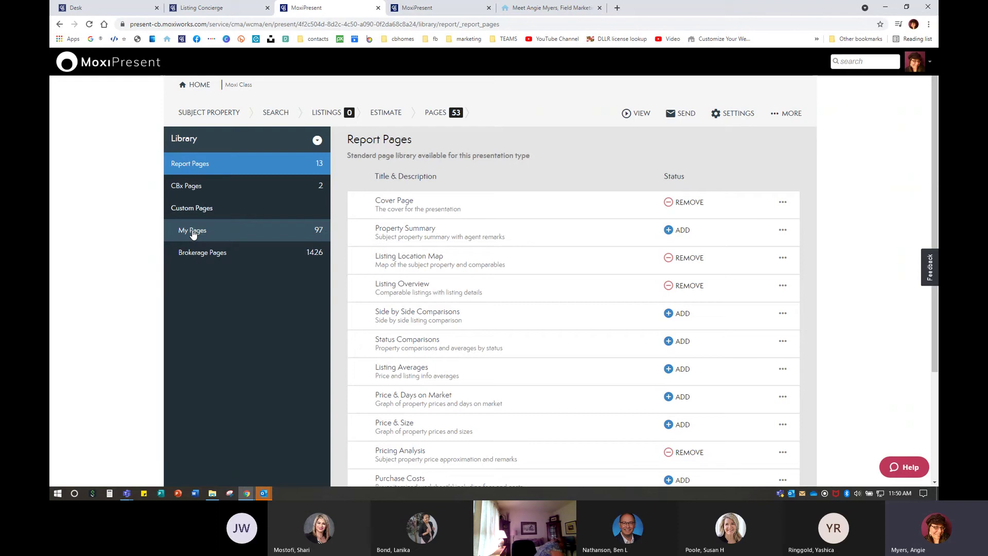
{"action": "left_click", "coordinate": [193, 234]}
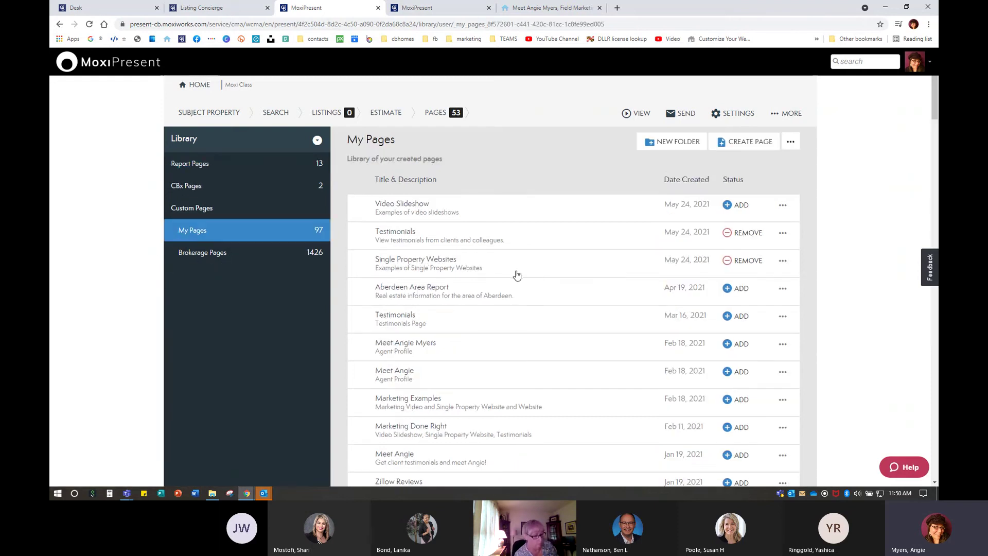
{"action": "scroll", "coordinate": [505, 284], "scroll_direction": "down", "scroll_amount": 10}
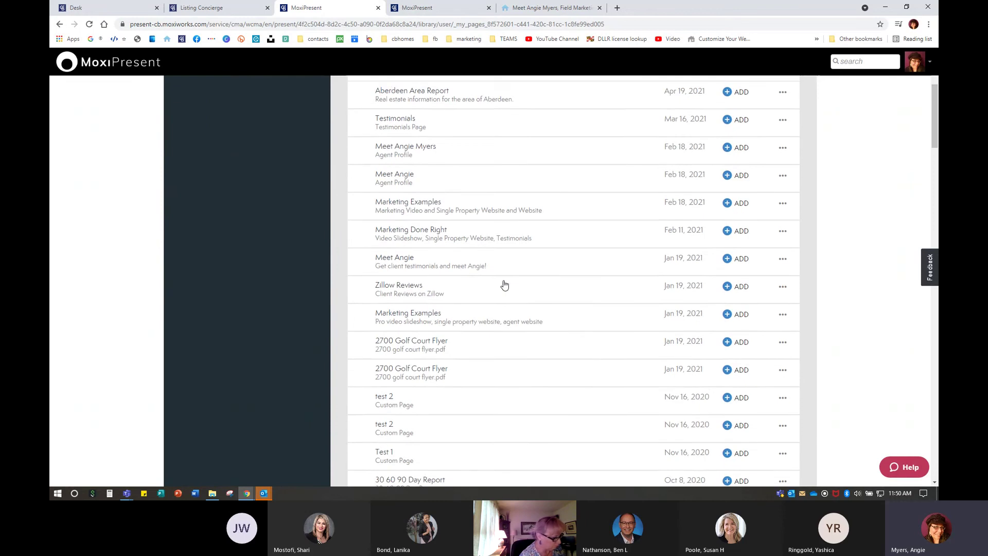
{"action": "scroll", "coordinate": [504, 284], "scroll_direction": "down", "scroll_amount": 6}
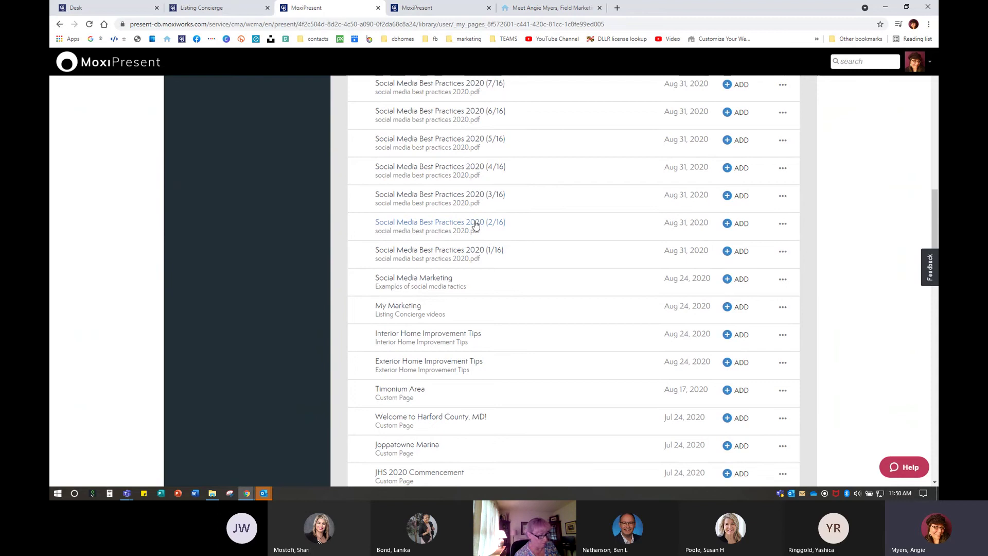
{"action": "scroll", "coordinate": [515, 334], "scroll_direction": "up", "scroll_amount": 10}
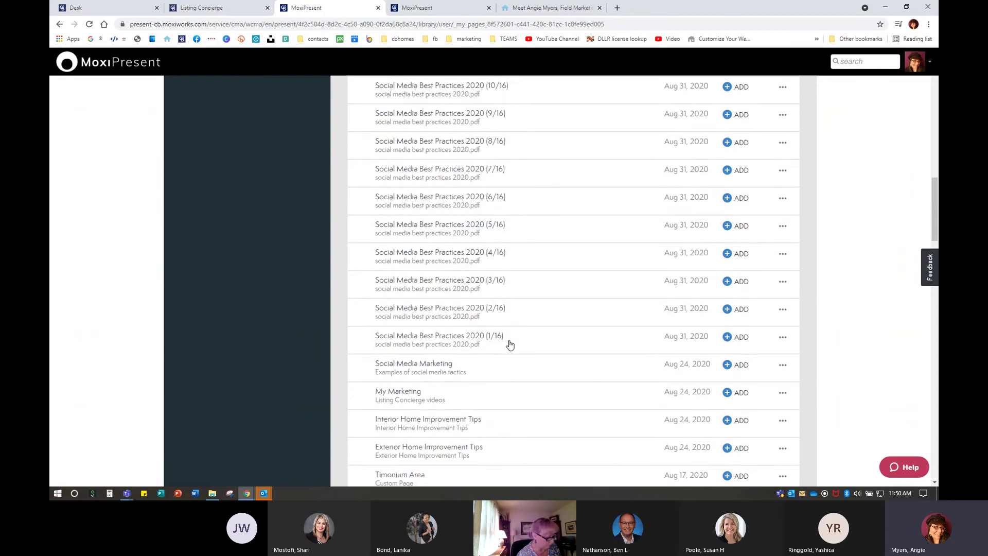
{"action": "scroll", "coordinate": [508, 345], "scroll_direction": "up", "scroll_amount": 5}
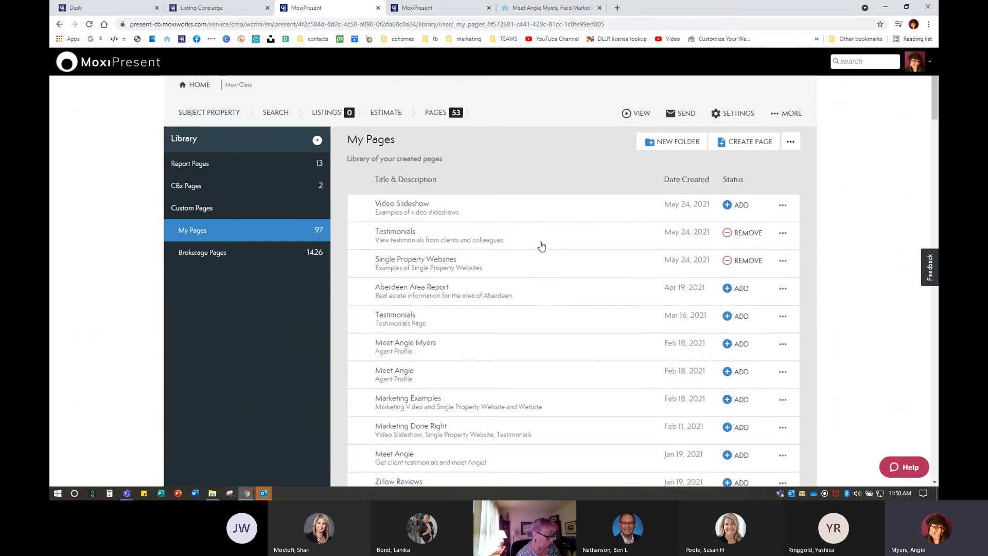
Add the Video Slideshow page back from My Pages, making 54 pages
{"action": "left_click", "coordinate": [403, 204]}
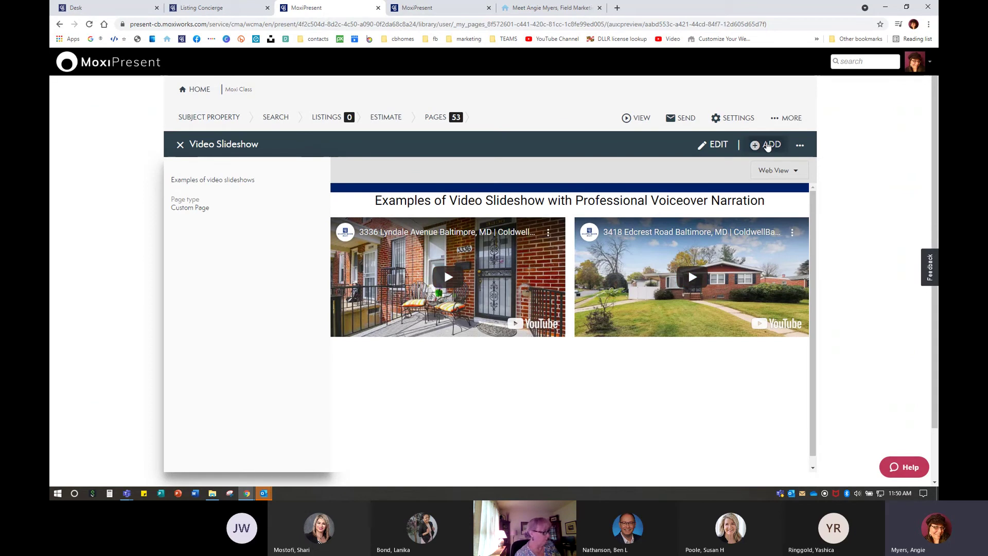
{"action": "left_click", "coordinate": [767, 146]}
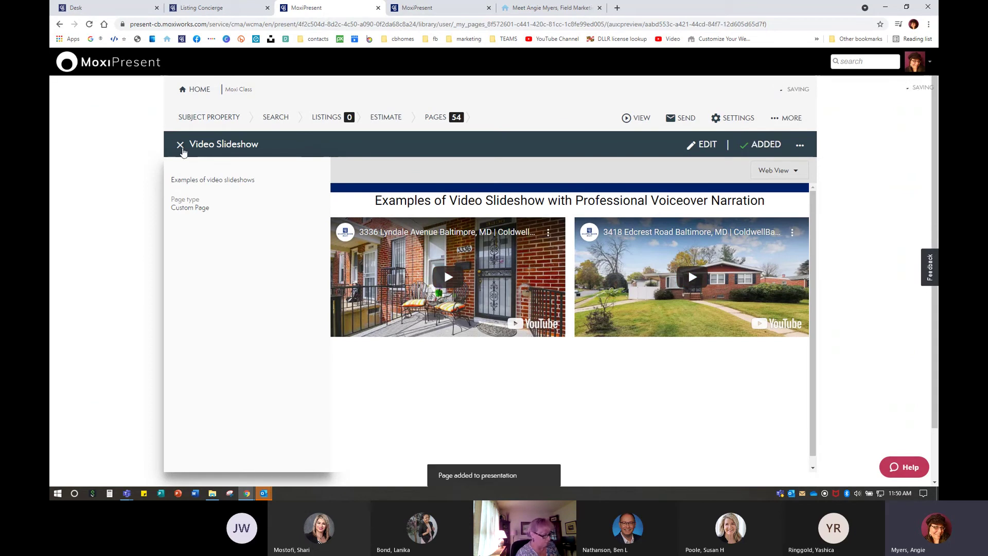
{"action": "left_click", "coordinate": [180, 145]}
Preview the Testimonials Page entry, scroll through it, and close it
{"action": "scroll", "coordinate": [470, 296], "scroll_direction": "down", "scroll_amount": 3}
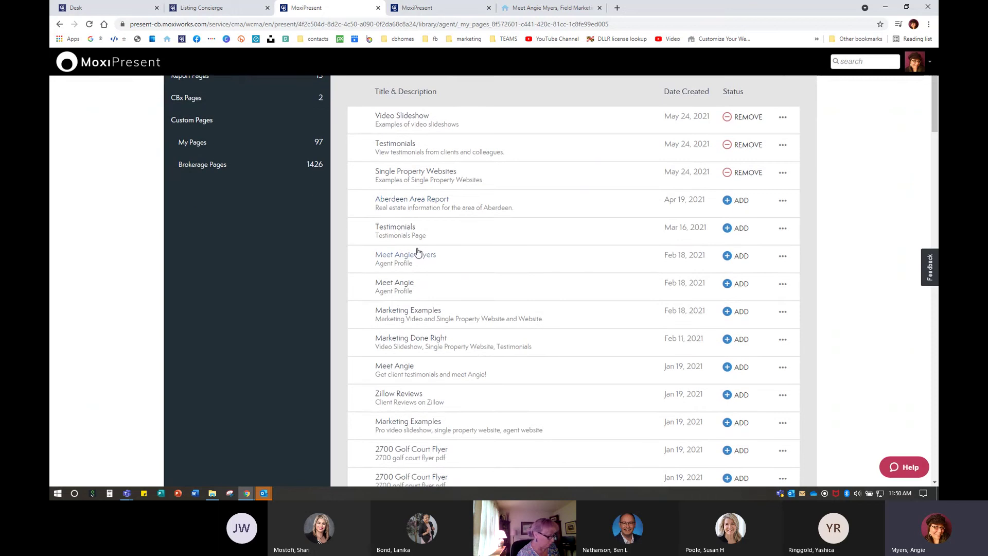
{"action": "left_click", "coordinate": [393, 228]}
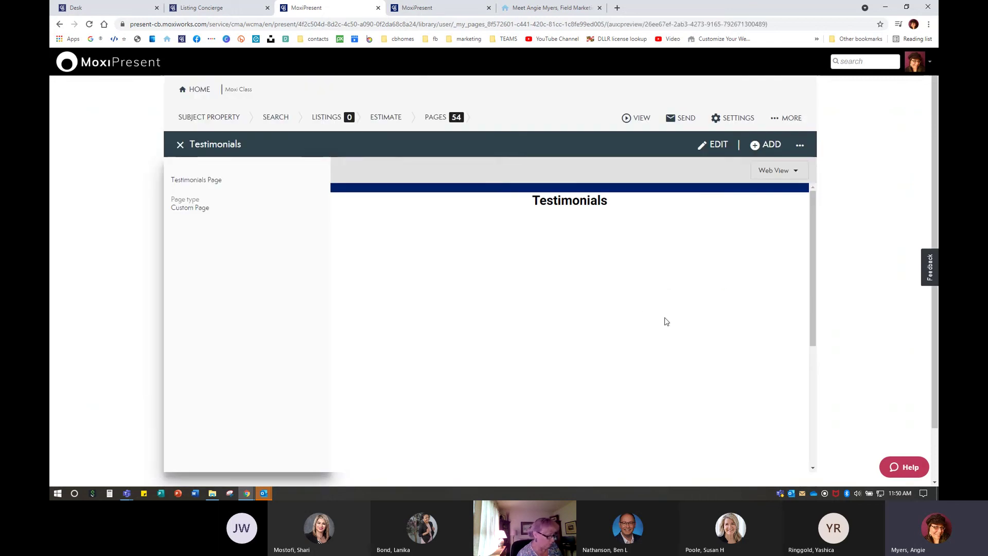
{"action": "scroll", "coordinate": [674, 386], "scroll_direction": "down", "scroll_amount": 6}
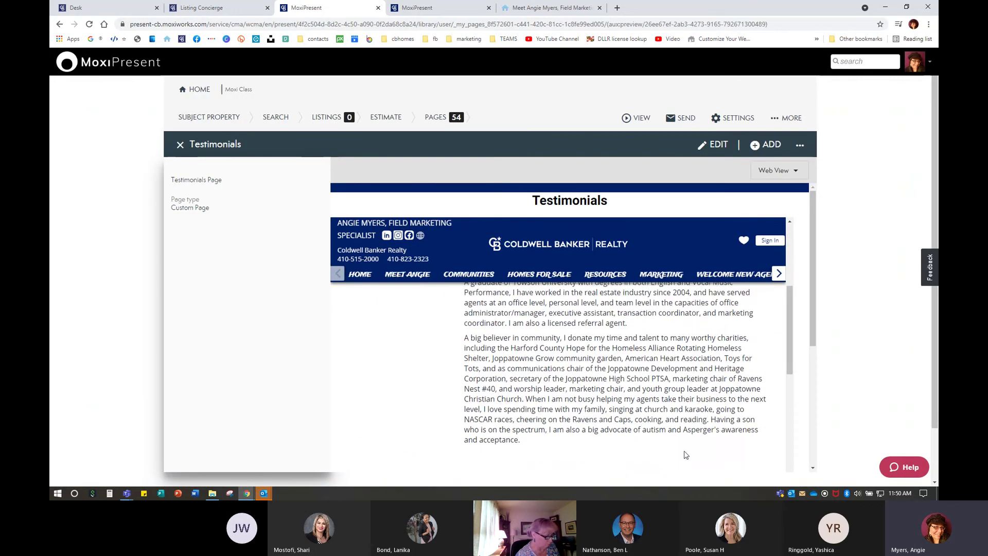
{"action": "scroll", "coordinate": [685, 455], "scroll_direction": "up", "scroll_amount": 6}
{"action": "left_click", "coordinate": [180, 145]}
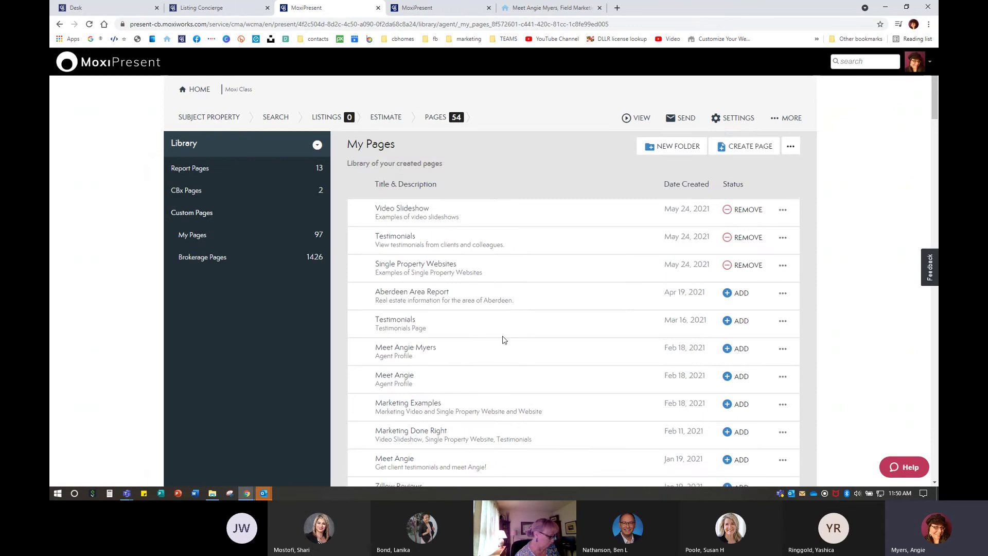
Preview the Marketing Examples page, scroll through it, then close it back to My Pages
{"action": "scroll", "coordinate": [505, 339], "scroll_direction": "down", "scroll_amount": 4}
{"action": "left_click", "coordinate": [407, 220]}
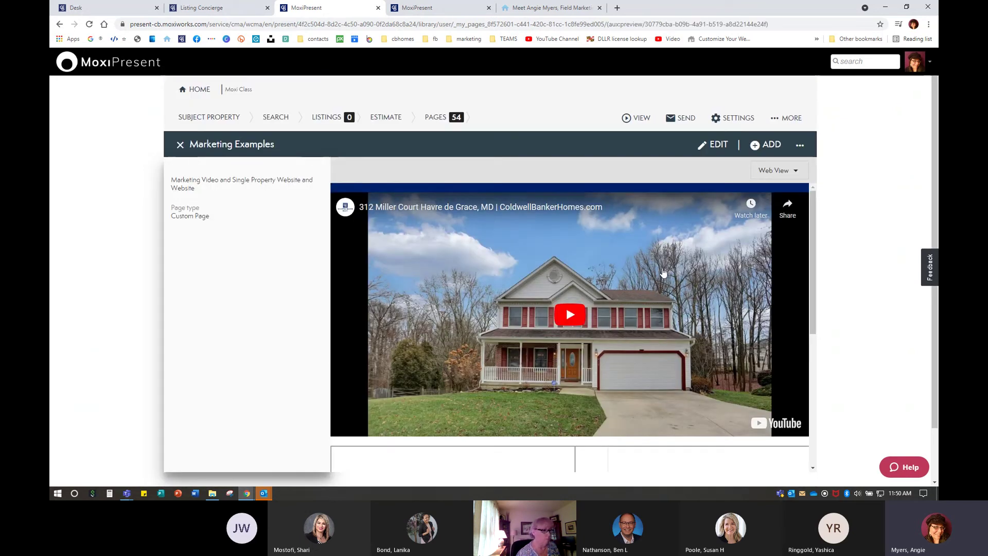
{"action": "scroll", "coordinate": [607, 401], "scroll_direction": "down", "scroll_amount": 4}
{"action": "scroll", "coordinate": [606, 401], "scroll_direction": "down", "scroll_amount": 1}
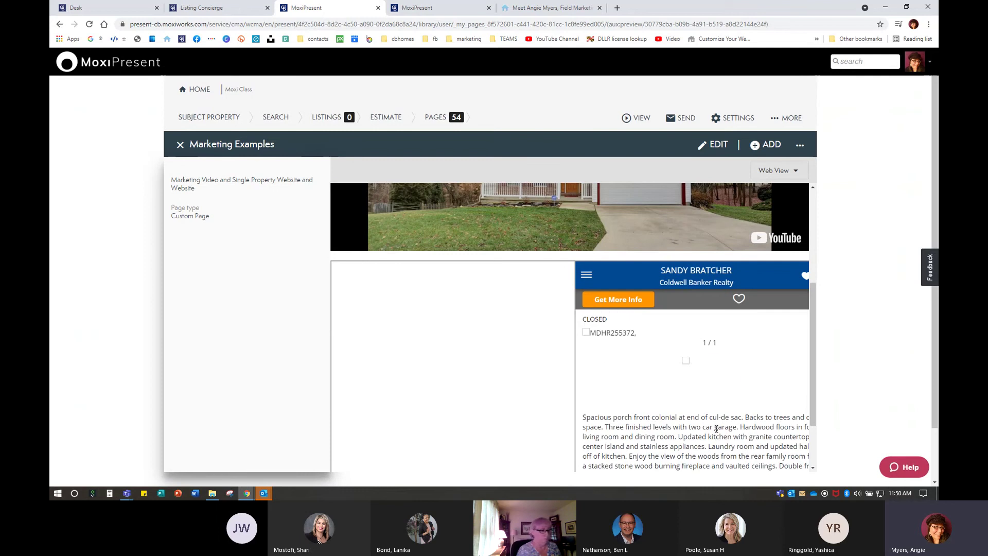
{"action": "scroll", "coordinate": [912, 268], "scroll_direction": "down", "scroll_amount": 2}
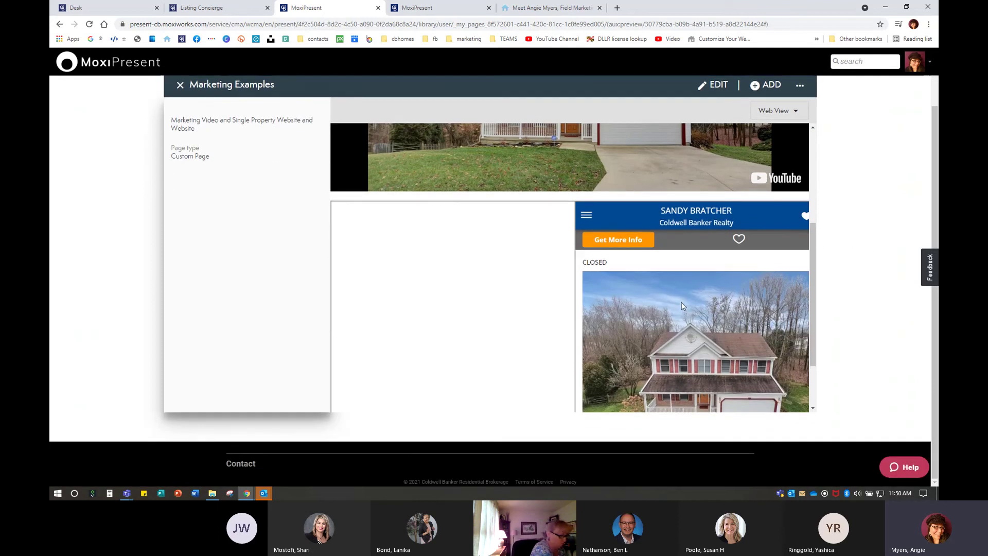
{"action": "scroll", "coordinate": [468, 273], "scroll_direction": "up", "scroll_amount": 1}
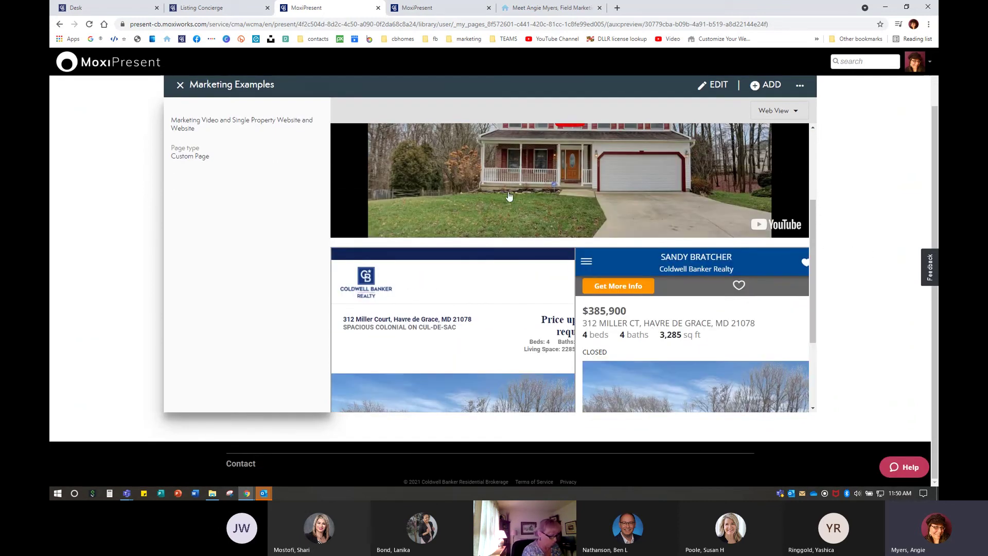
{"action": "scroll", "coordinate": [429, 322], "scroll_direction": "down", "scroll_amount": 5}
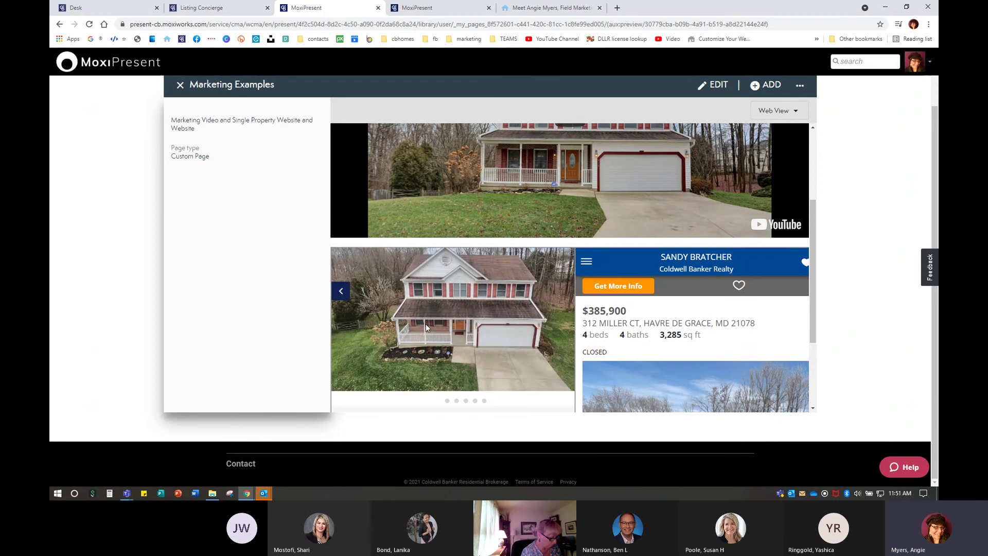
{"action": "scroll", "coordinate": [690, 335], "scroll_direction": "down", "scroll_amount": 5}
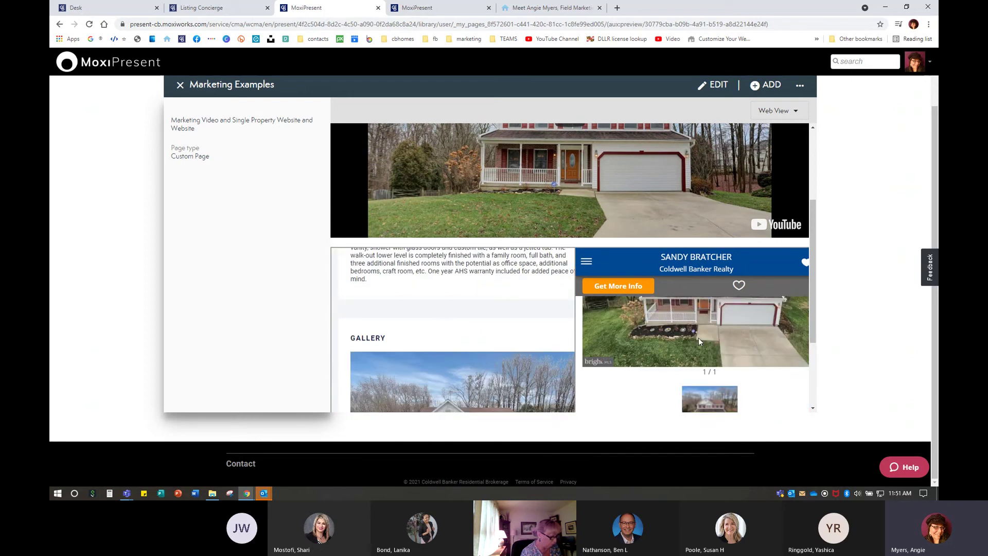
{"action": "scroll", "coordinate": [679, 355], "scroll_direction": "down", "scroll_amount": 10}
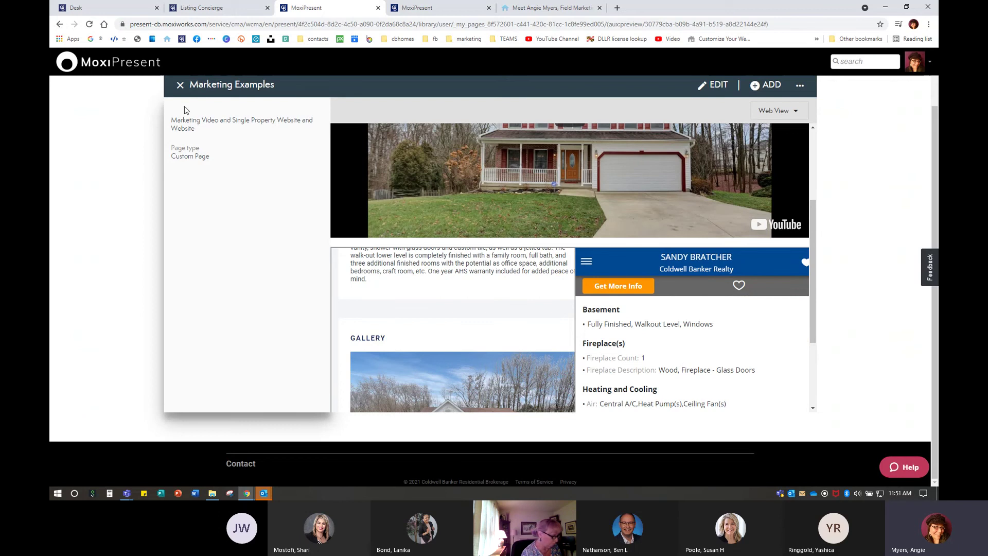
{"action": "left_click", "coordinate": [180, 85]}
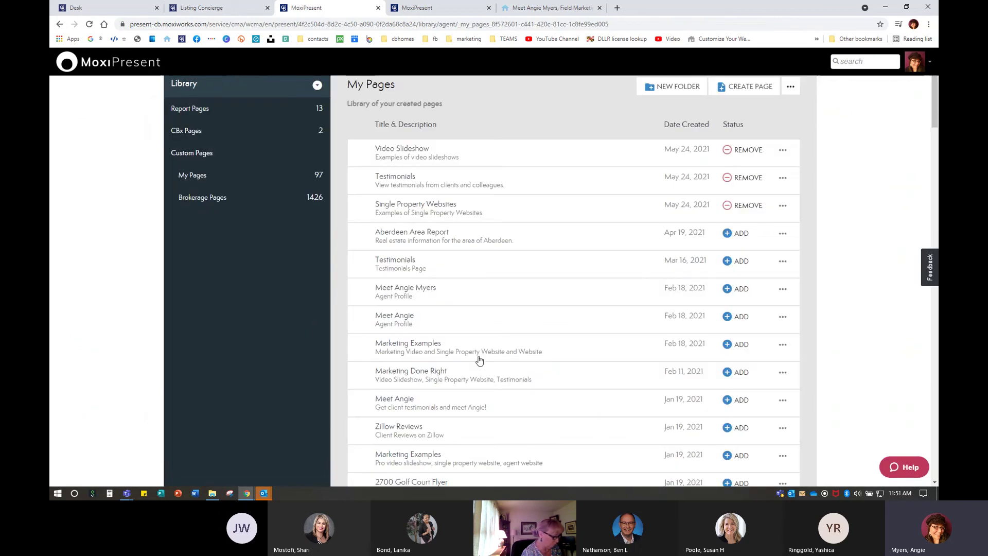
Preview the Zillow Reviews page, dismiss the Google sign-in prompt, and scroll the reviews
{"action": "left_click", "coordinate": [401, 437]}
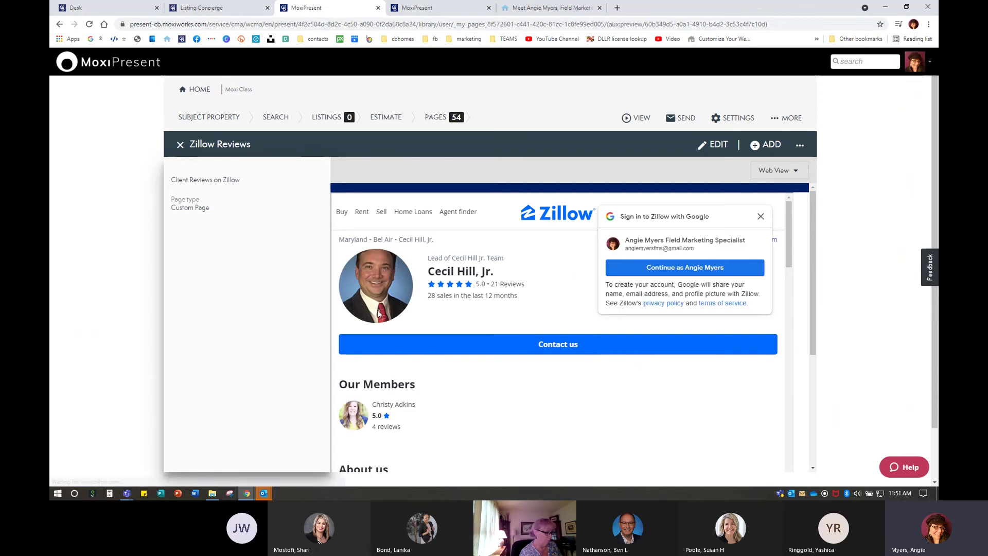
{"action": "left_click", "coordinate": [761, 216]}
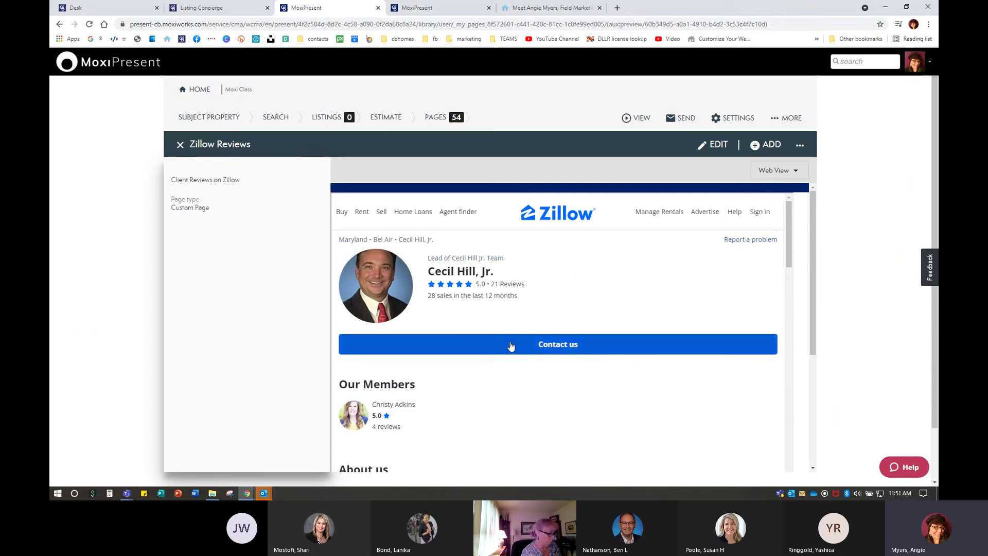
{"action": "scroll", "coordinate": [509, 345], "scroll_direction": "down", "scroll_amount": 5}
{"action": "scroll", "coordinate": [510, 343], "scroll_direction": "down", "scroll_amount": 10}
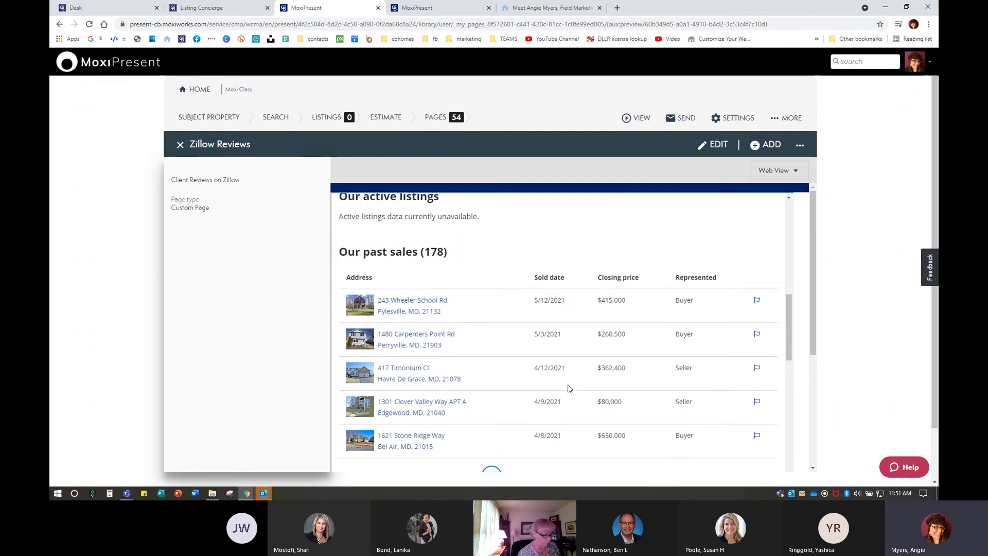
{"action": "scroll", "coordinate": [568, 388], "scroll_direction": "down", "scroll_amount": 6}
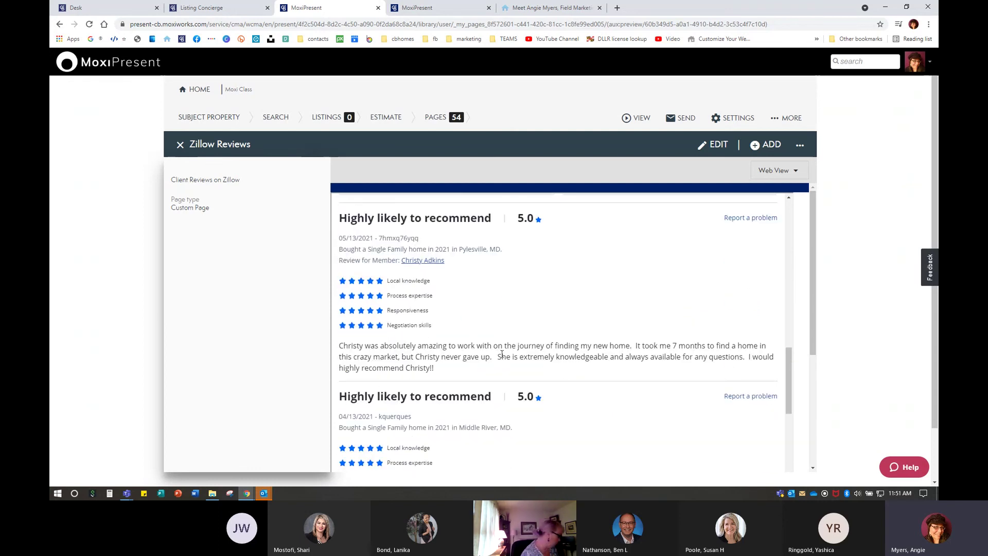
{"action": "scroll", "coordinate": [476, 390], "scroll_direction": "up", "scroll_amount": 2}
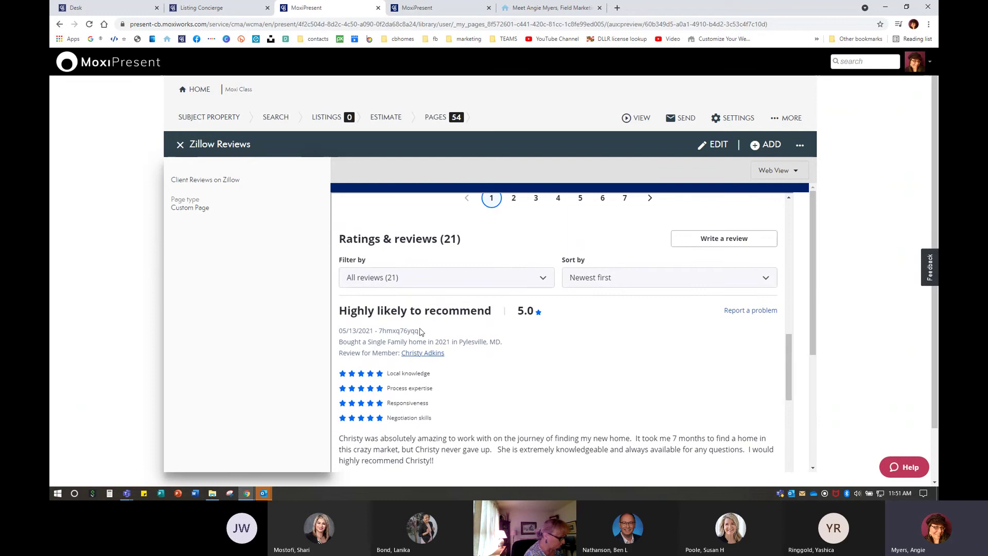
{"action": "scroll", "coordinate": [490, 396], "scroll_direction": "down", "scroll_amount": 1}
{"action": "scroll", "coordinate": [490, 396], "scroll_direction": "down", "scroll_amount": 7}
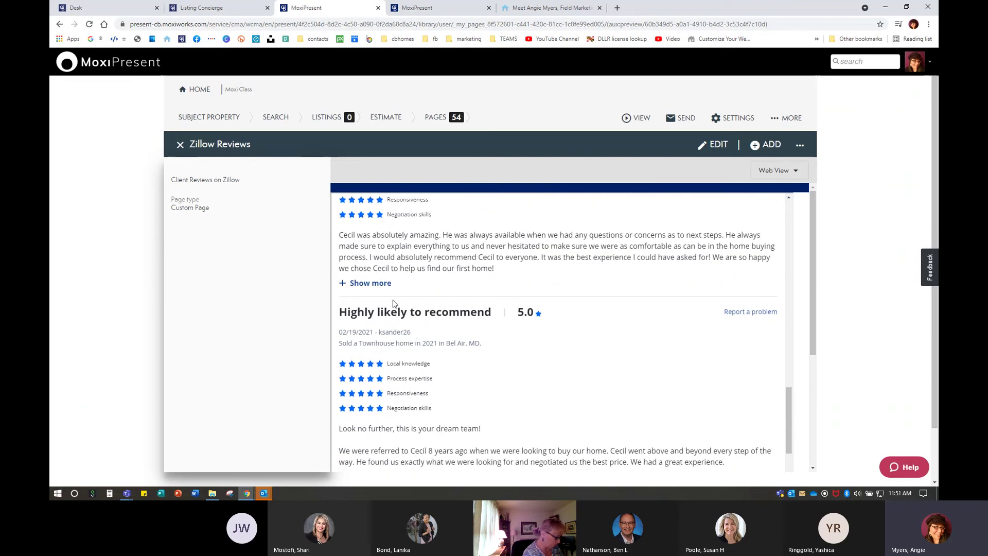
{"action": "scroll", "coordinate": [505, 375], "scroll_direction": "down", "scroll_amount": 4}
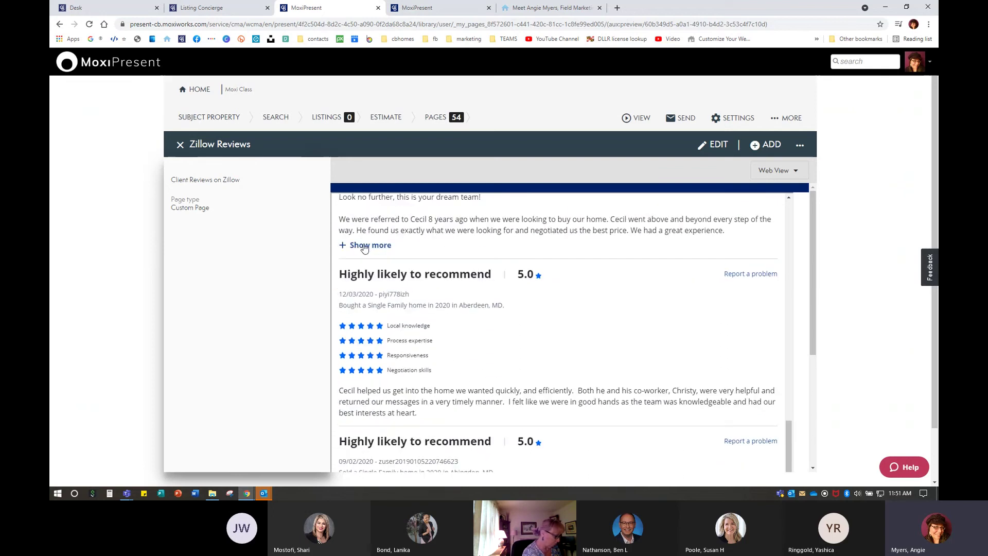
{"action": "left_click", "coordinate": [372, 245]}
{"action": "scroll", "coordinate": [450, 363], "scroll_direction": "down", "scroll_amount": 2}
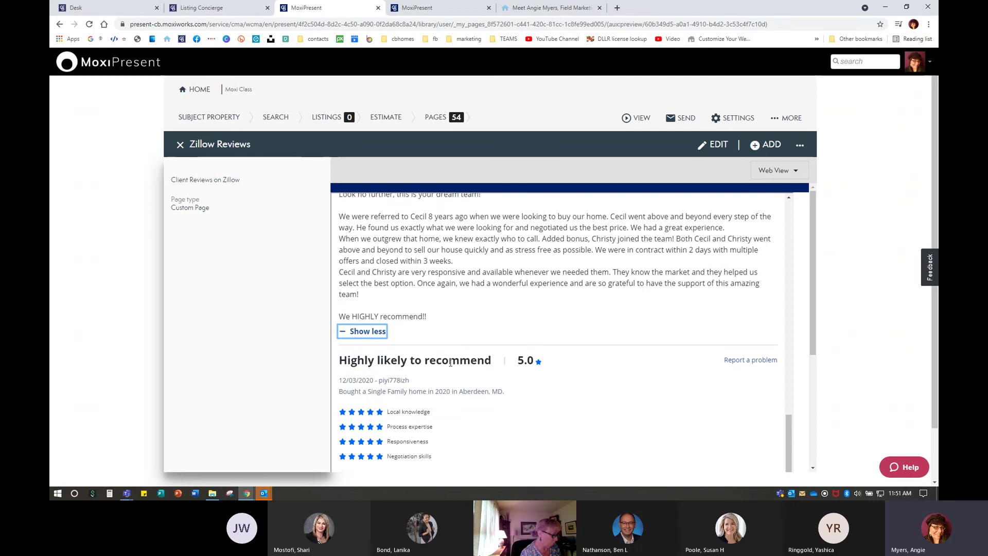
{"action": "scroll", "coordinate": [451, 363], "scroll_direction": "down", "scroll_amount": 1}
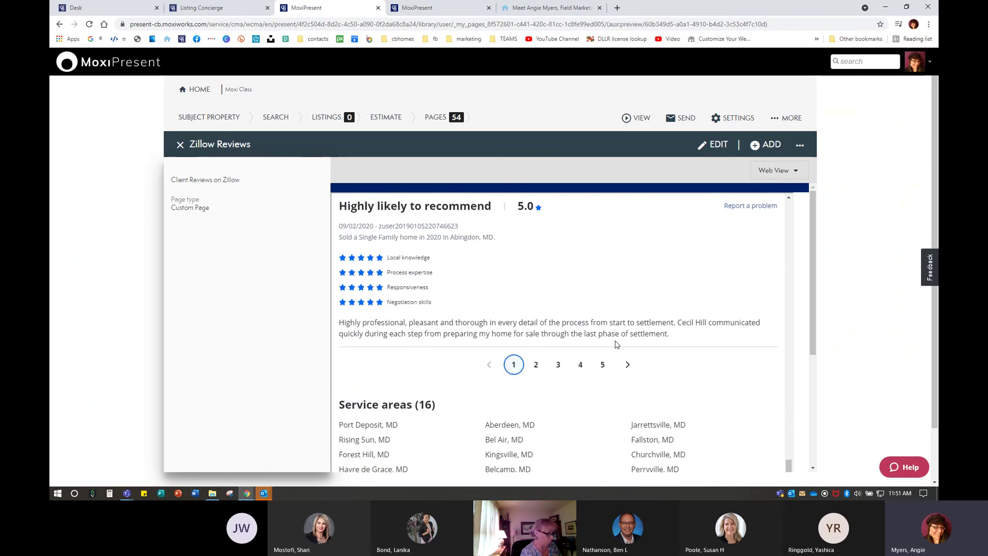
{"action": "left_click", "coordinate": [180, 144]}
{"action": "scroll", "coordinate": [566, 379], "scroll_direction": "down", "scroll_amount": 5}
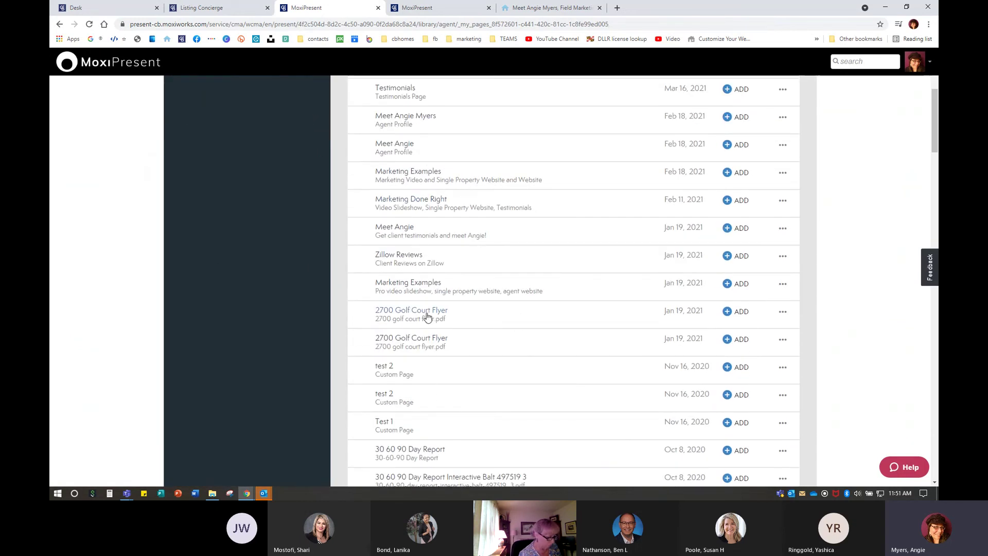
{"action": "left_click", "coordinate": [427, 315]}
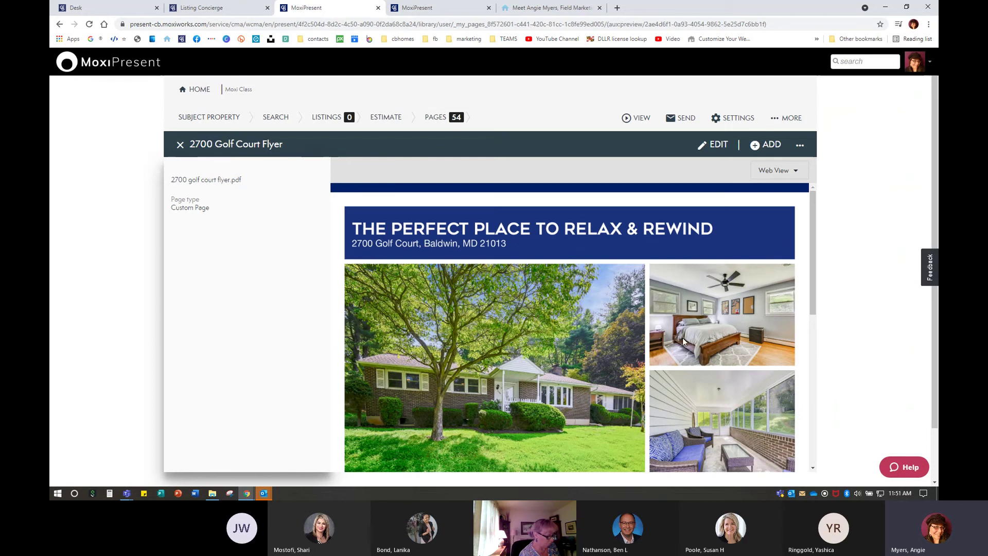
{"action": "scroll", "coordinate": [882, 249], "scroll_direction": "down", "scroll_amount": 2}
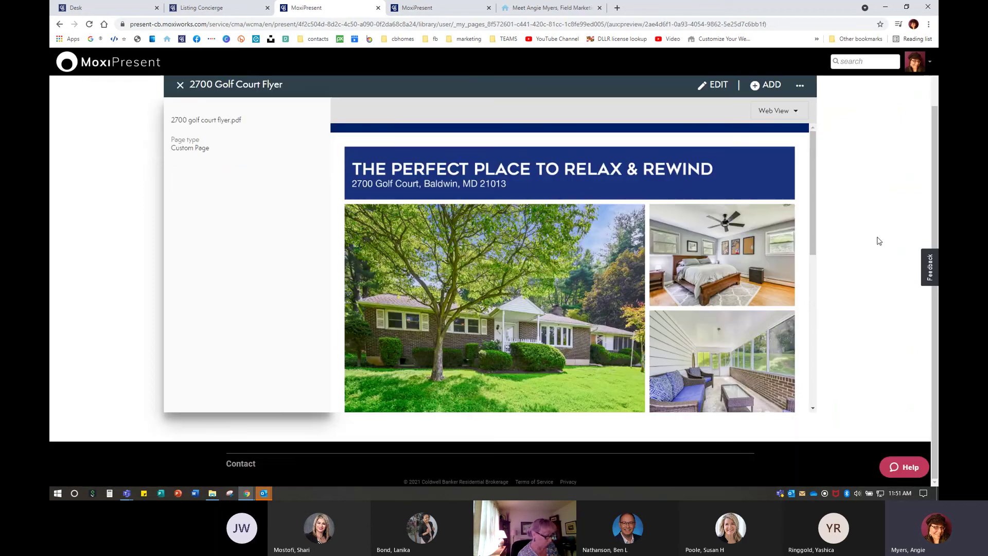
{"action": "scroll", "coordinate": [644, 243], "scroll_direction": "down", "scroll_amount": 6}
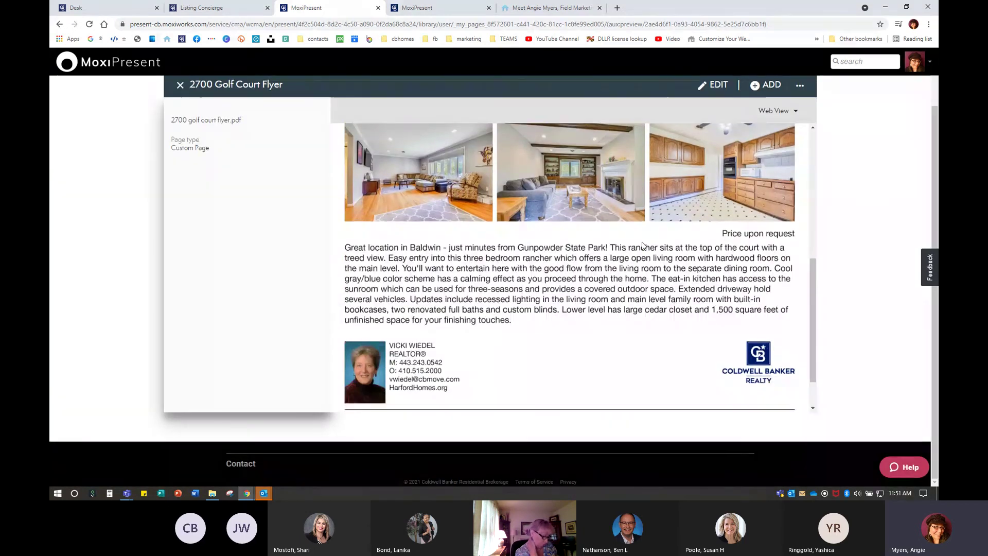
{"action": "scroll", "coordinate": [881, 251], "scroll_direction": "up", "scroll_amount": 2}
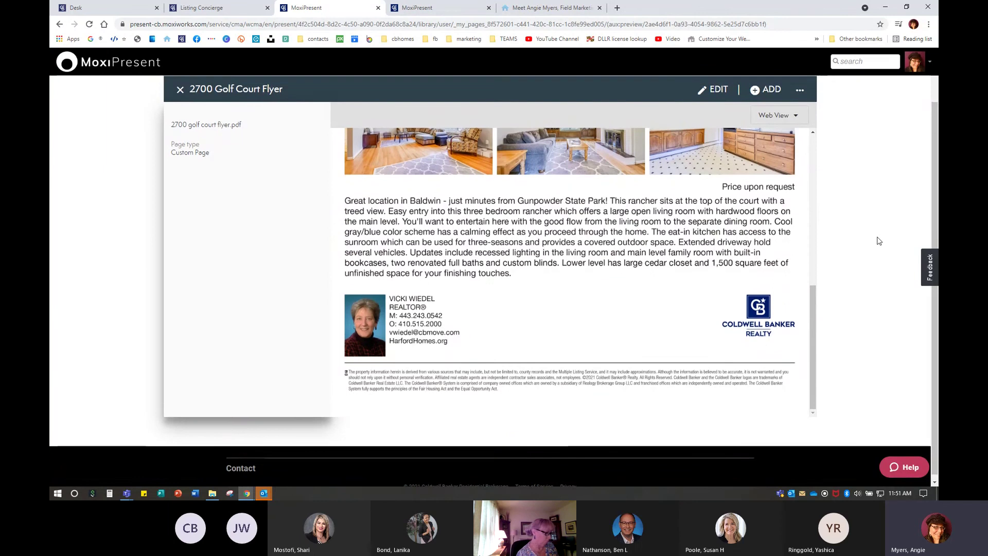
{"action": "scroll", "coordinate": [547, 309], "scroll_direction": "up", "scroll_amount": 4}
{"action": "scroll", "coordinate": [556, 329], "scroll_direction": "up", "scroll_amount": 3}
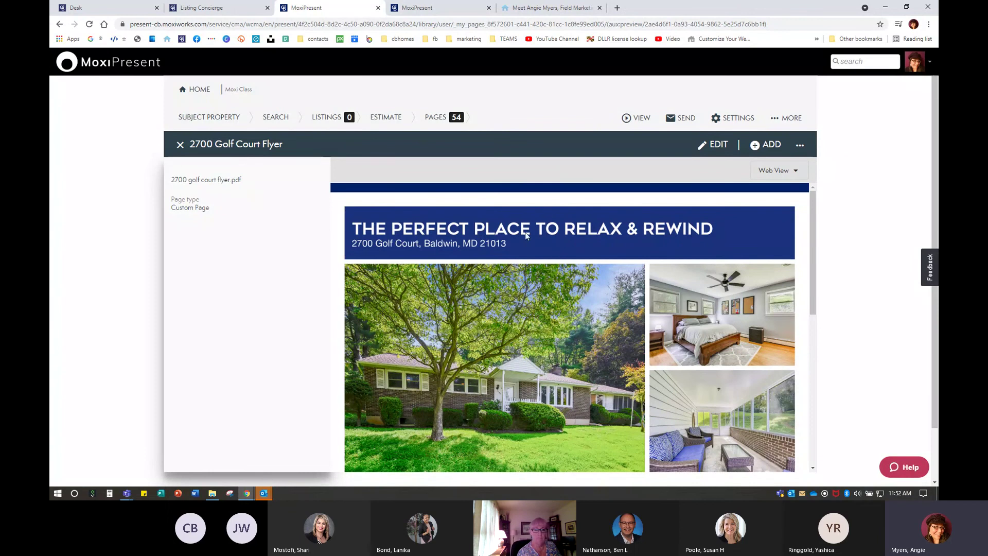
{"action": "left_click", "coordinate": [772, 145]}
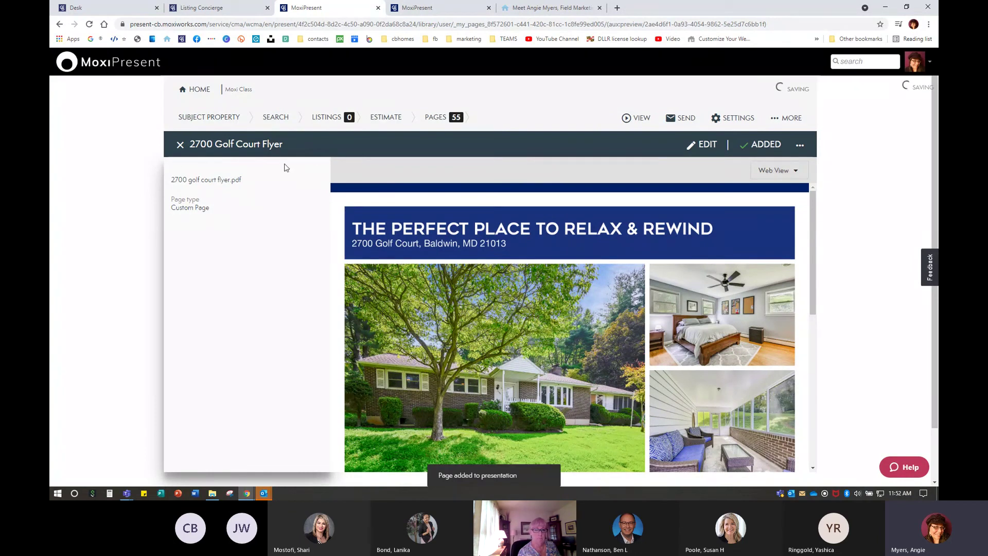
{"action": "left_click", "coordinate": [181, 145]}
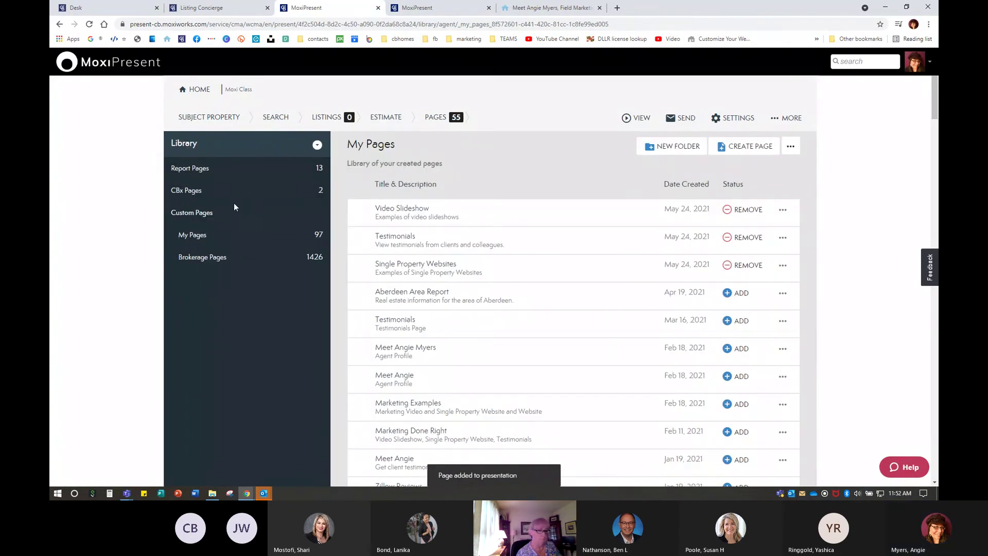
{"action": "left_click", "coordinate": [438, 116]}
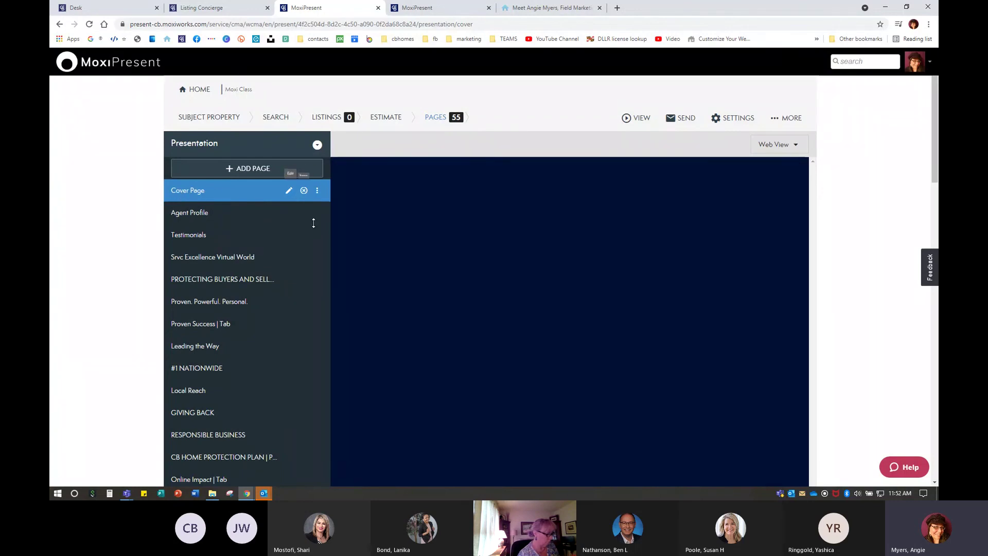
{"action": "scroll", "coordinate": [141, 360], "scroll_direction": "down", "scroll_amount": 10}
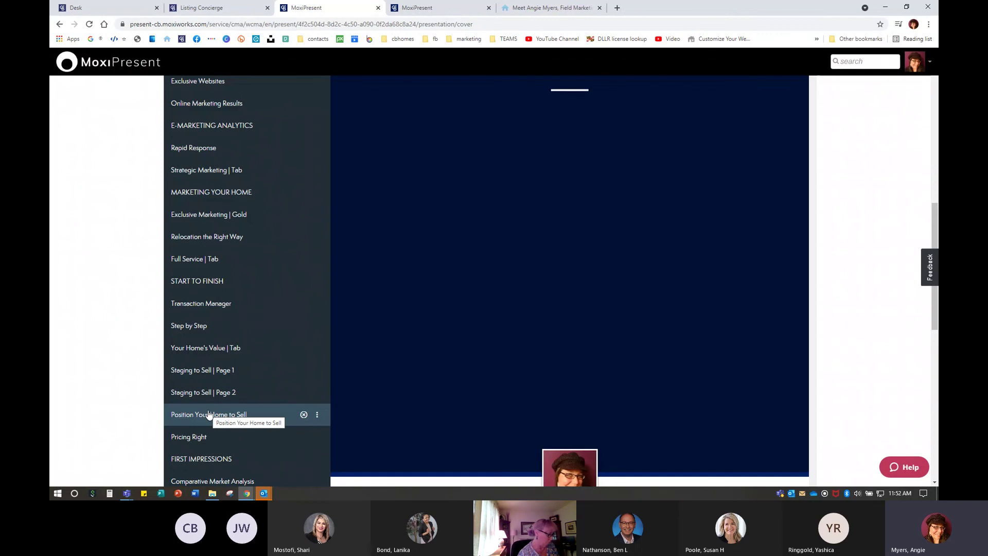
{"action": "scroll", "coordinate": [209, 414], "scroll_direction": "down", "scroll_amount": 5}
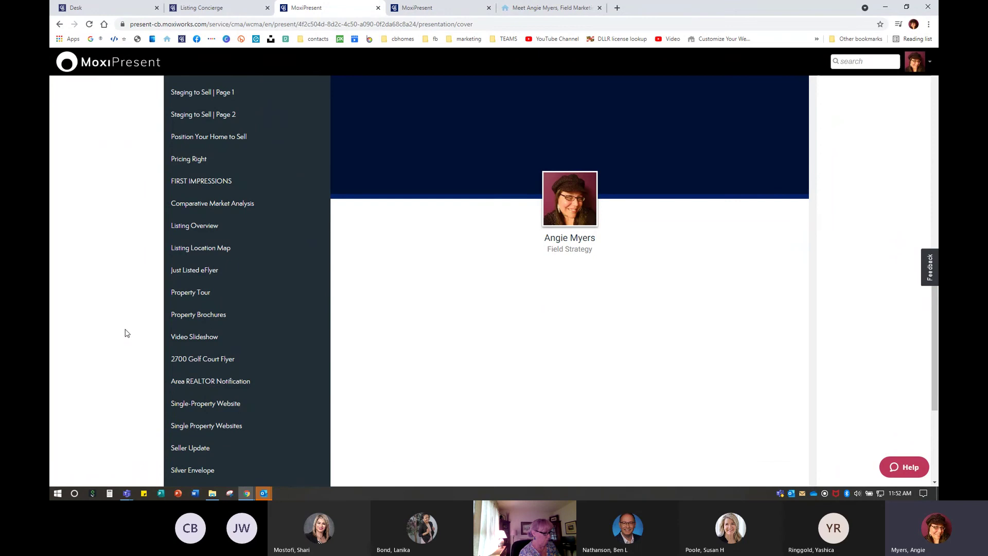
{"action": "scroll", "coordinate": [125, 333], "scroll_direction": "down", "scroll_amount": 4}
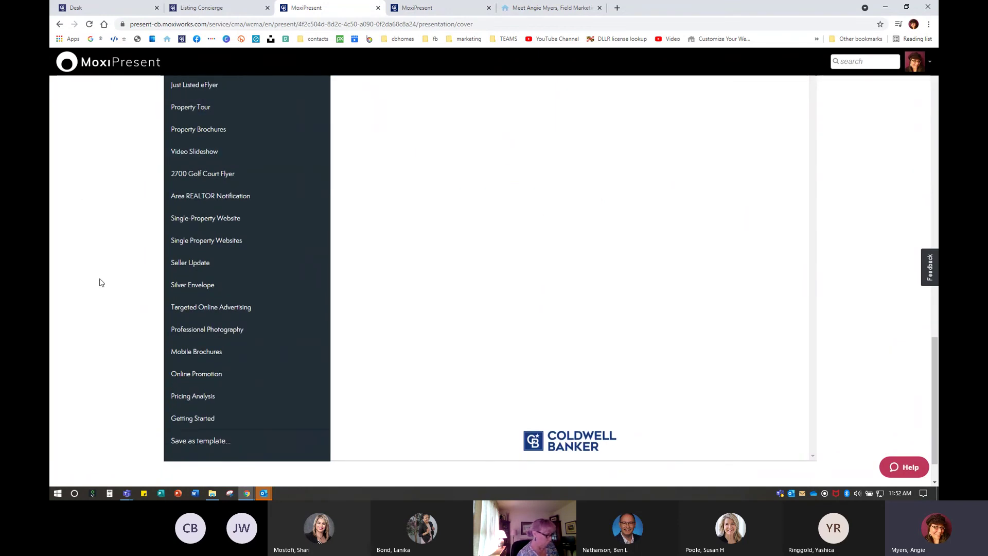
{"action": "scroll", "coordinate": [111, 299], "scroll_direction": "up", "scroll_amount": 2}
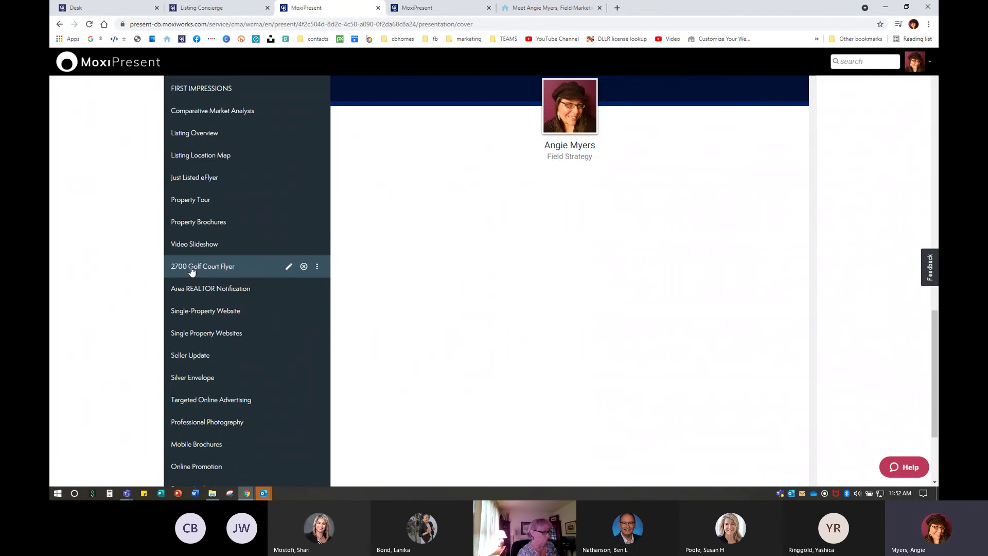
{"action": "left_click_drag", "start_coordinate": [192, 271], "coordinate": [194, 197]}
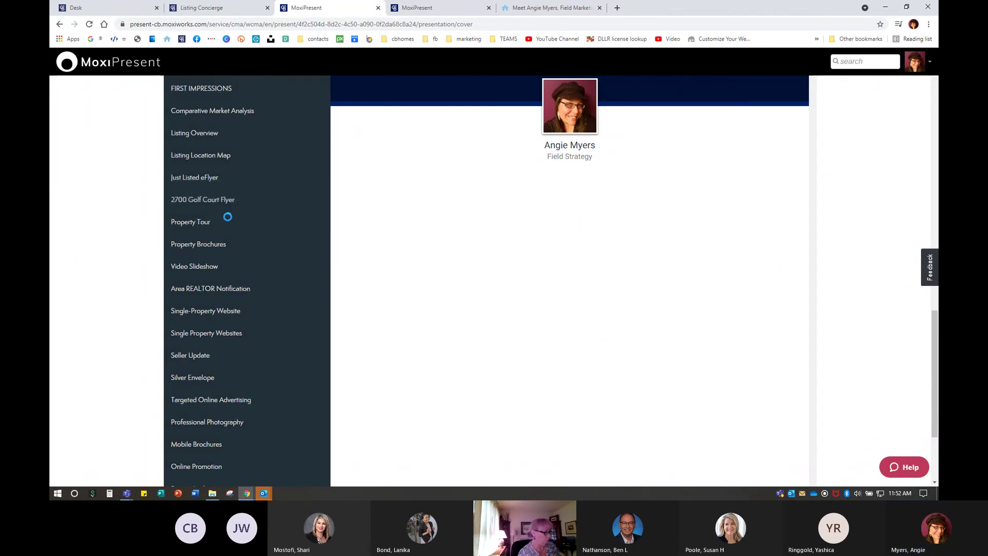
{"action": "scroll", "coordinate": [194, 334], "scroll_direction": "down", "scroll_amount": 3}
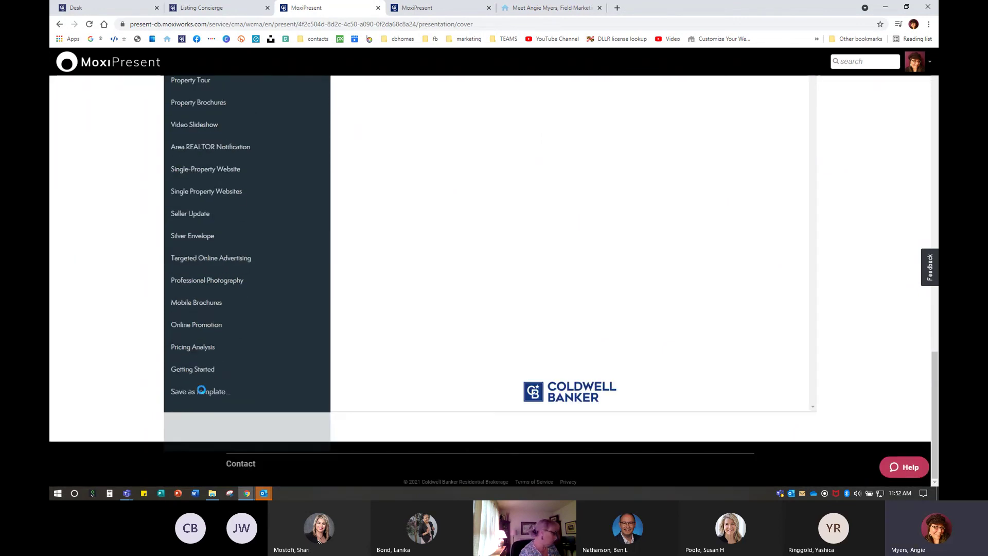
Save as a Seller template, changing an earlier title's date to 'Moxi Class 05.24.2021'
{"action": "left_click", "coordinate": [199, 394]}
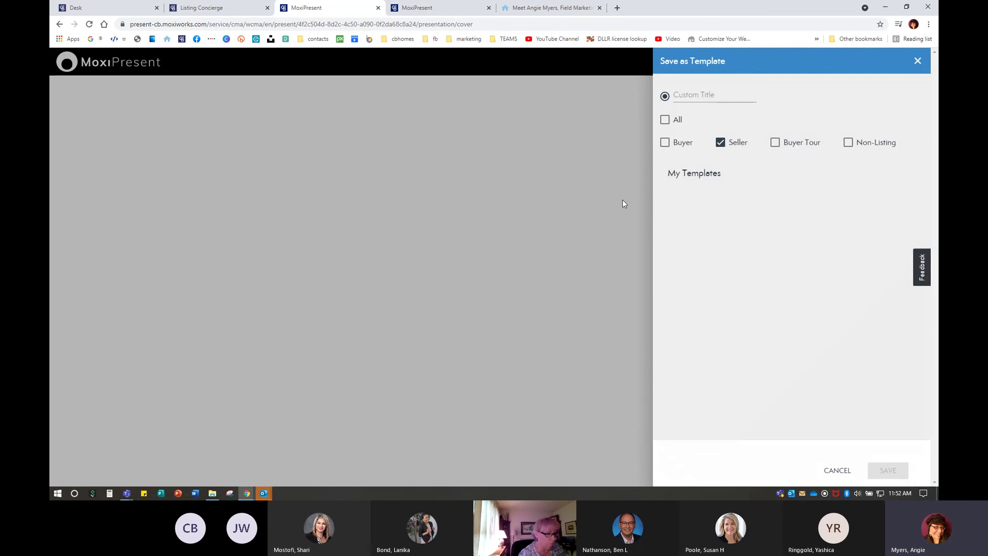
{"action": "left_click", "coordinate": [692, 97]}
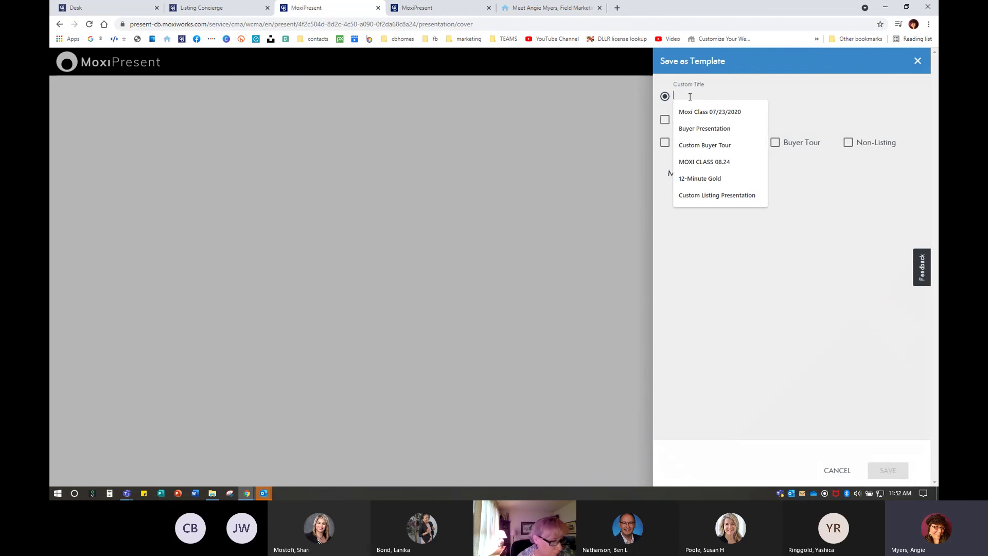
{"action": "left_click", "coordinate": [701, 111]}
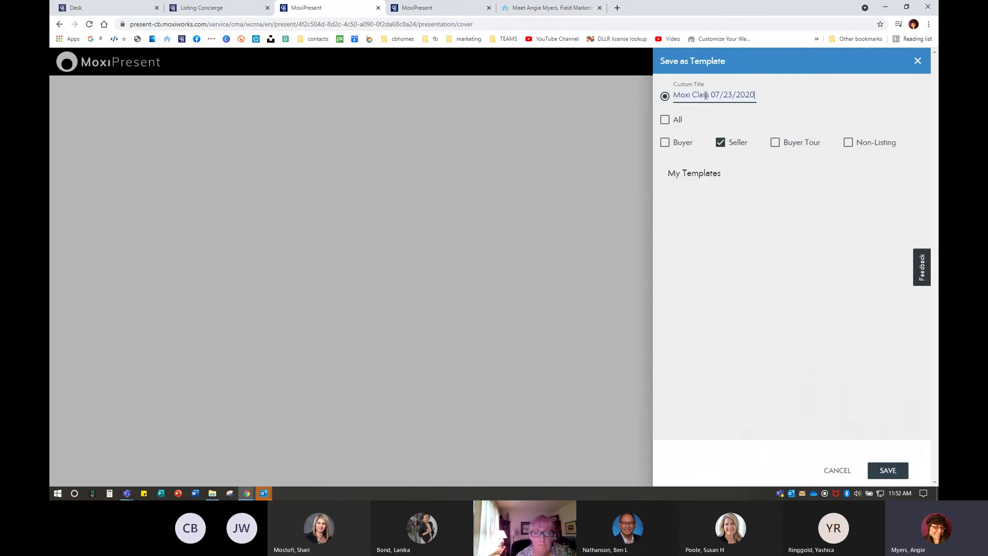
{"action": "left_click_drag", "start_coordinate": [711, 96], "coordinate": [810, 99]}
{"action": "type", "text": "0"}
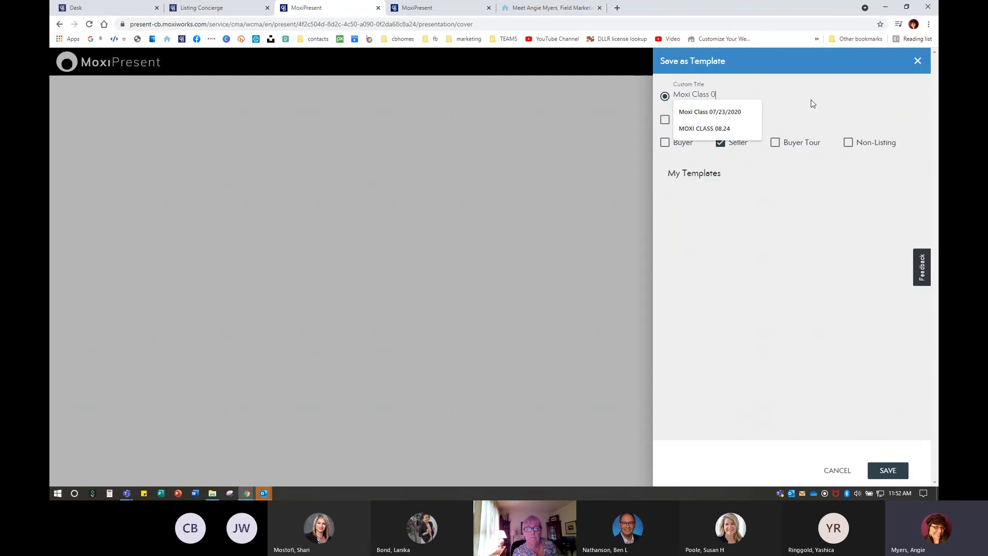
{"action": "type", "text": "5.24.2021"}
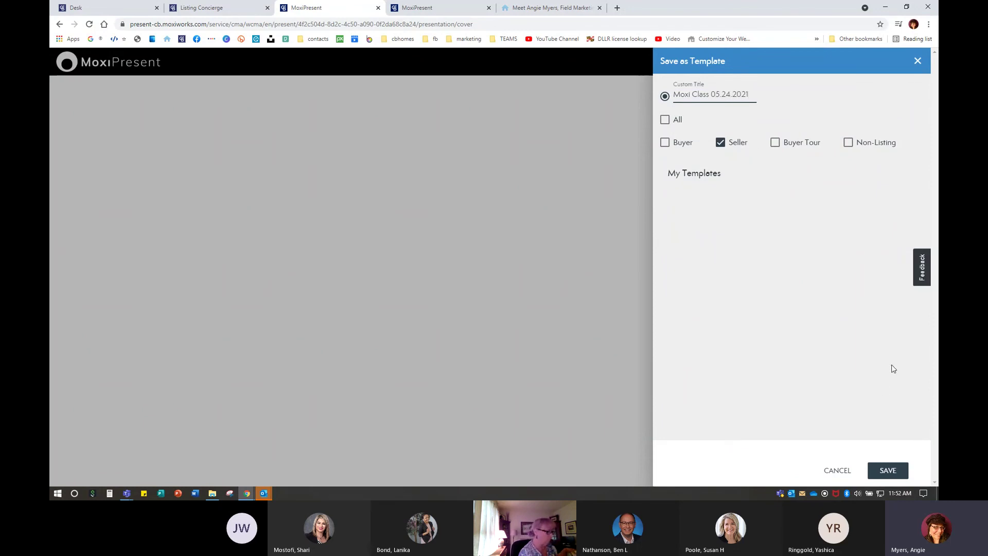
{"action": "left_click", "coordinate": [478, 237]}
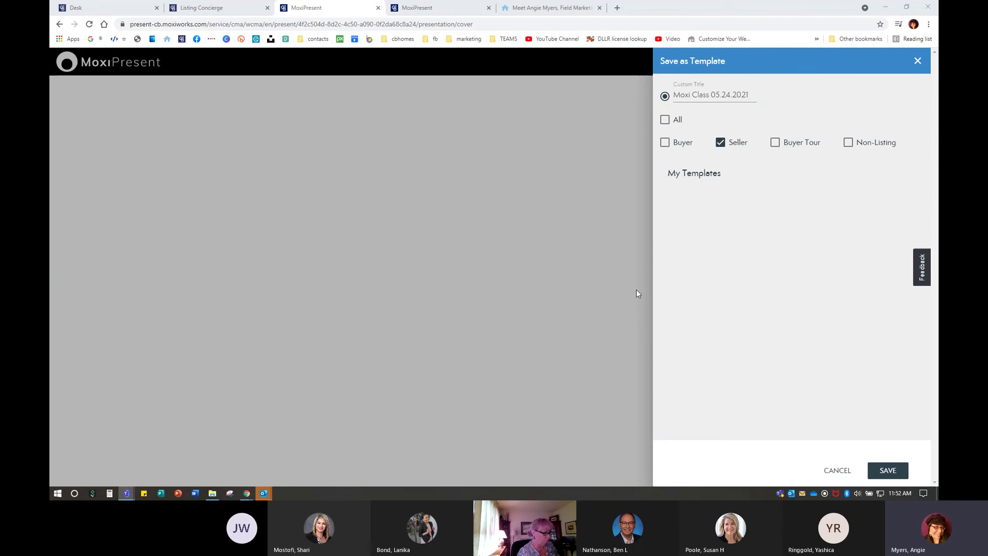
{"action": "left_click", "coordinate": [891, 473]}
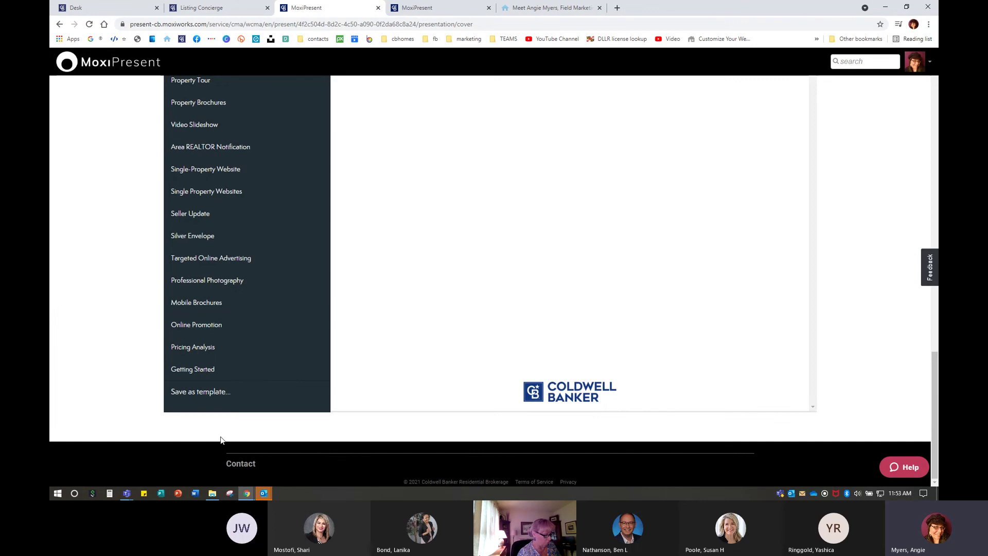
{"action": "scroll", "coordinate": [229, 232], "scroll_direction": "up", "scroll_amount": 5}
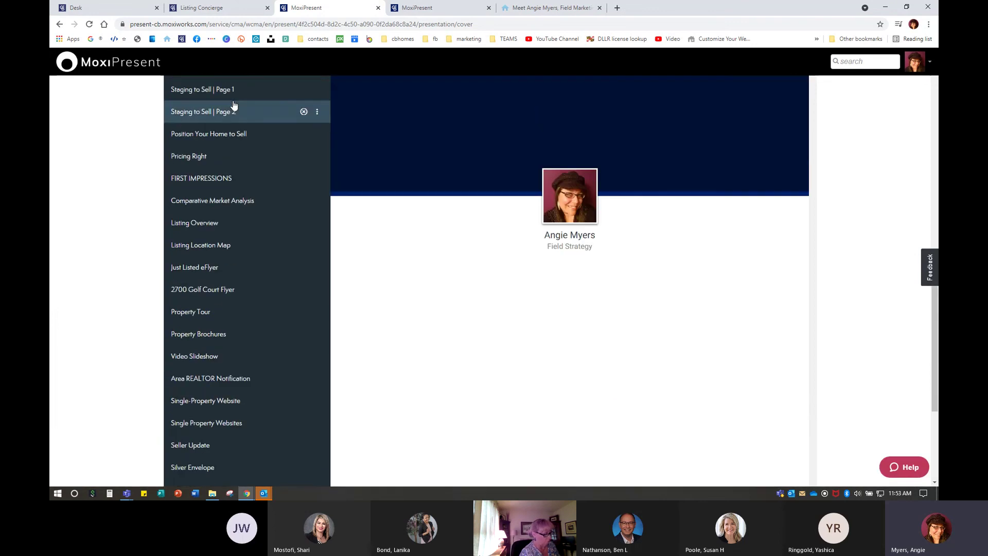
{"action": "left_click", "coordinate": [205, 297]}
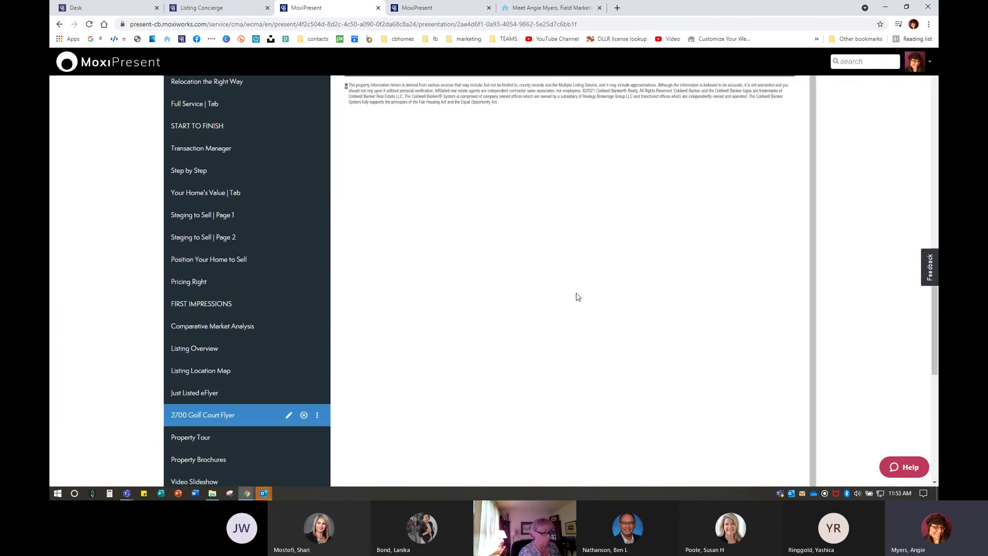
{"action": "scroll", "coordinate": [254, 375], "scroll_direction": "down", "scroll_amount": 10}
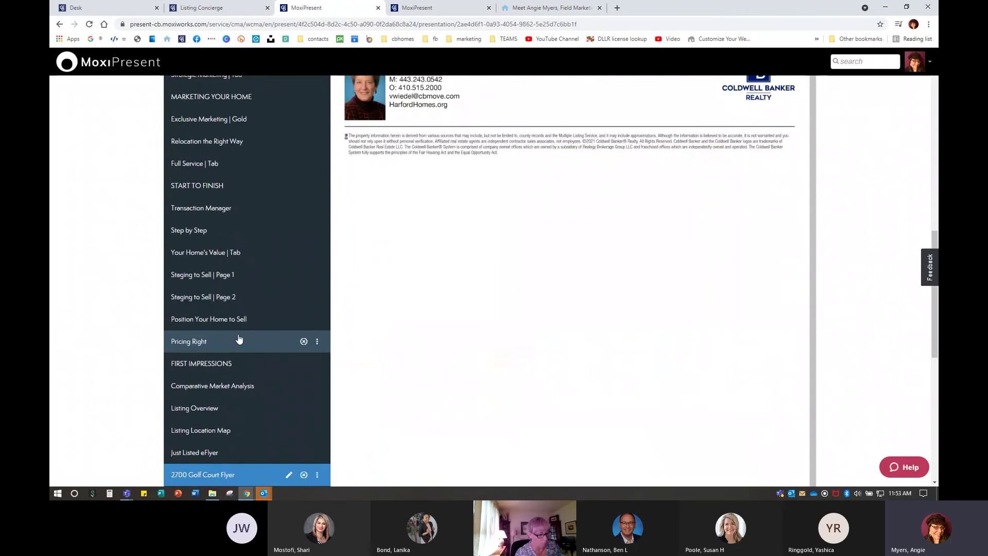
{"action": "scroll", "coordinate": [237, 329], "scroll_direction": "up", "scroll_amount": 5}
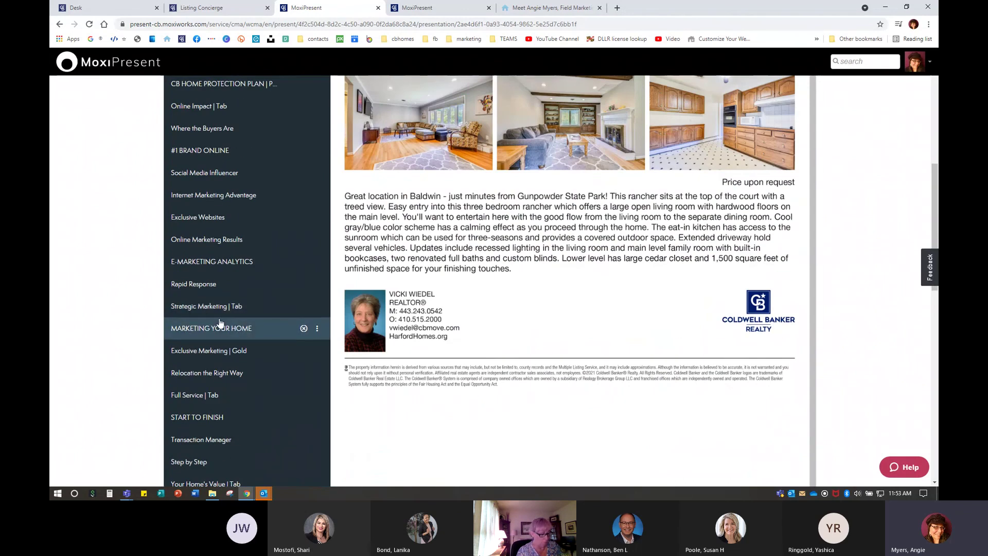
{"action": "scroll", "coordinate": [197, 358], "scroll_direction": "down", "scroll_amount": 3}
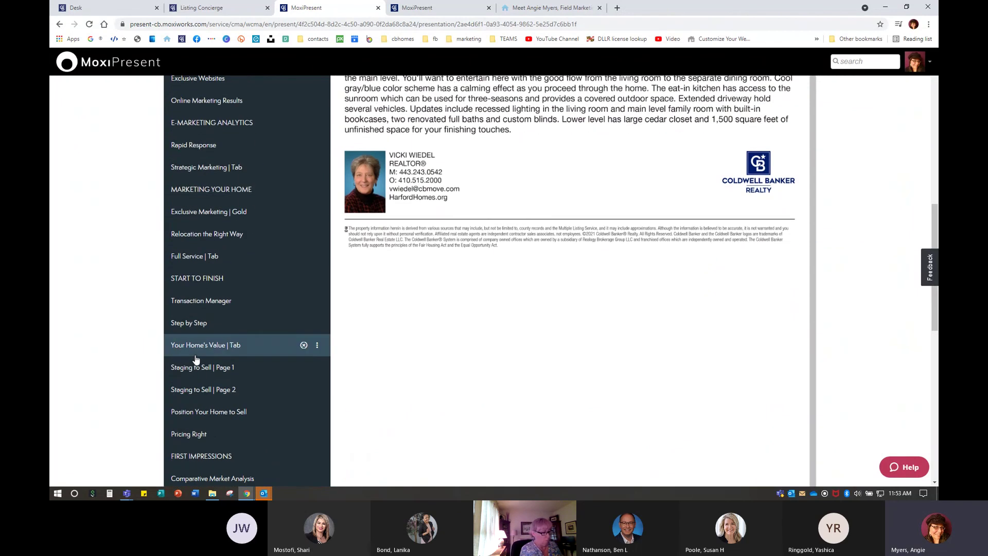
{"action": "scroll", "coordinate": [605, 248], "scroll_direction": "up", "scroll_amount": 1}
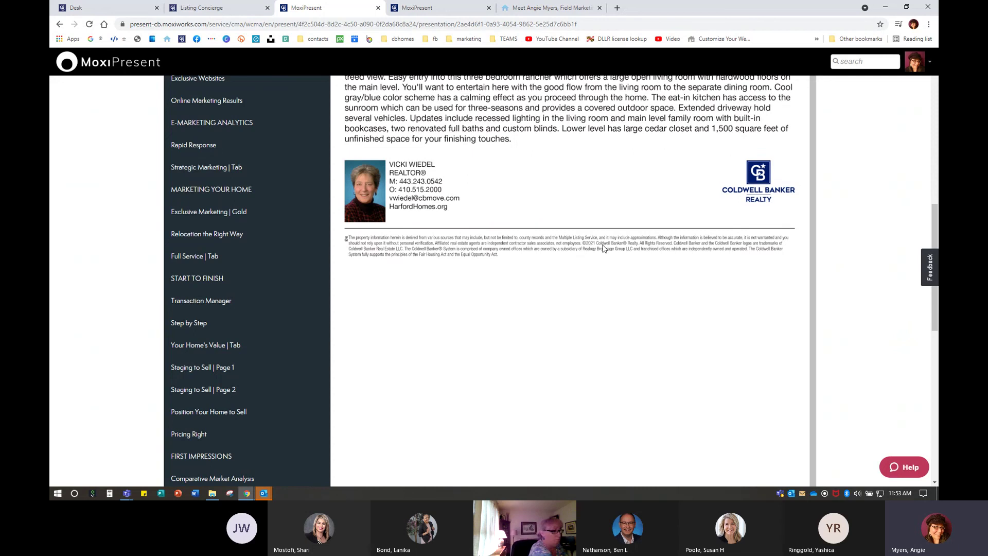
{"action": "scroll", "coordinate": [492, 272], "scroll_direction": "up", "scroll_amount": 9}
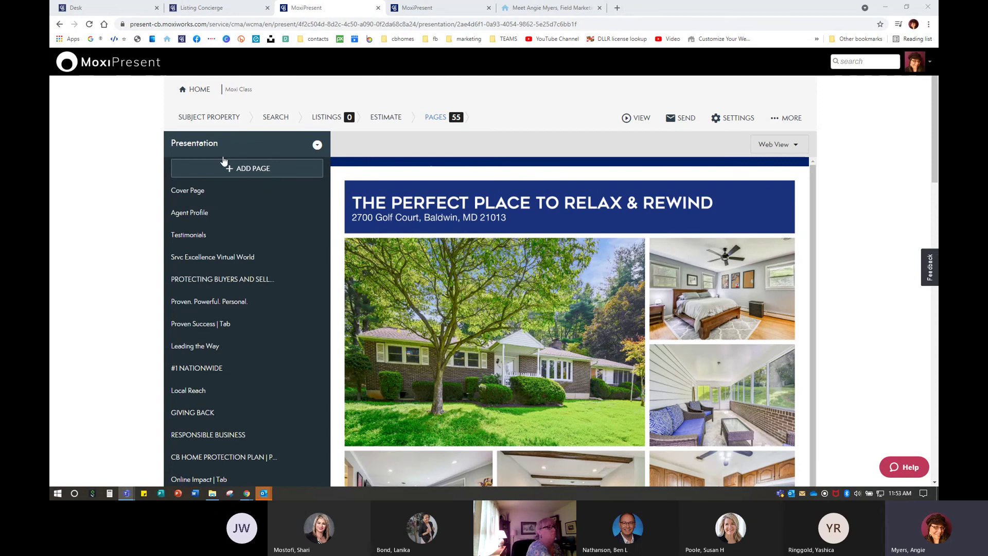
Refocus the presentation and show the Add from Library and Create New choices
{"action": "left_click", "coordinate": [100, 193]}
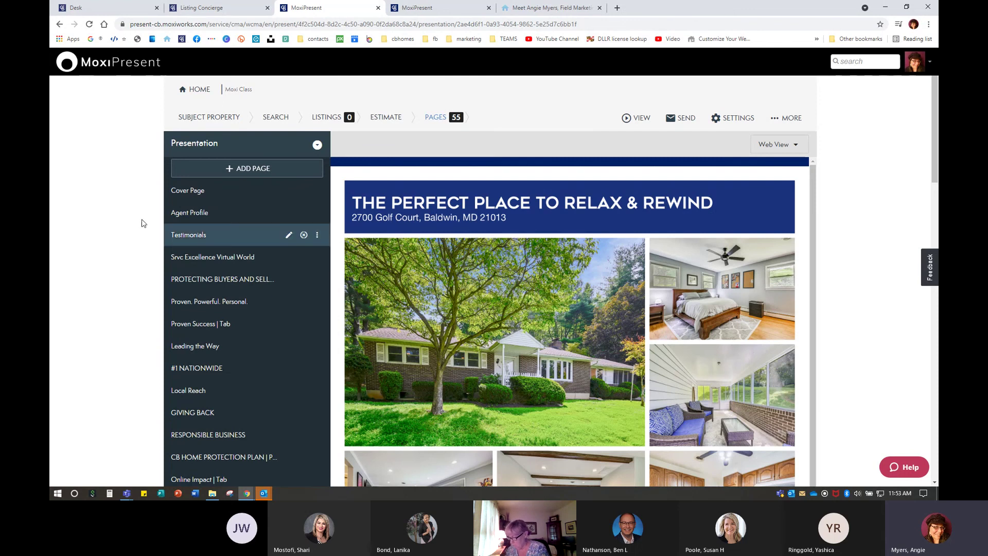
{"action": "left_click", "coordinate": [235, 168]}
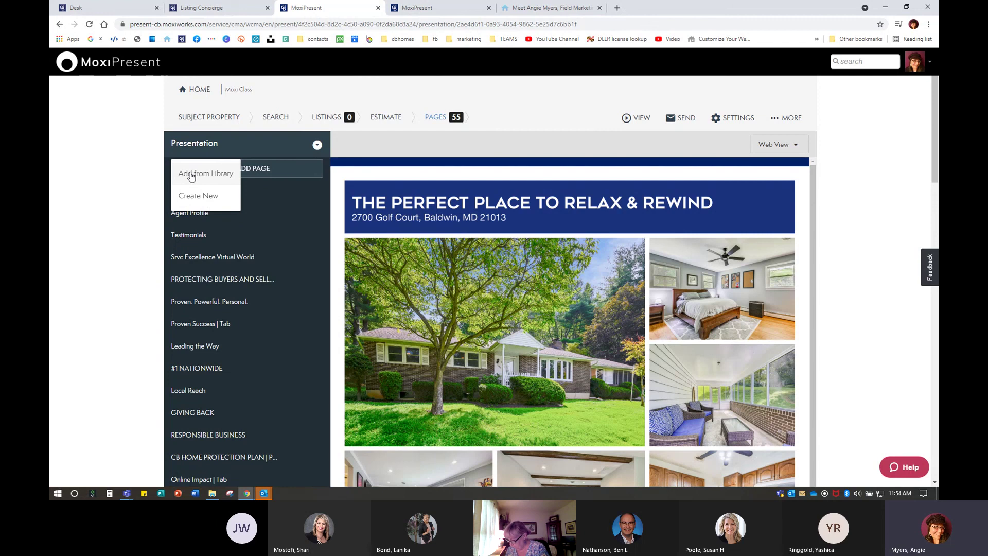
Try Create New with Upload PDF page(s), then close the dialog without adding a page
{"action": "left_click", "coordinate": [197, 196]}
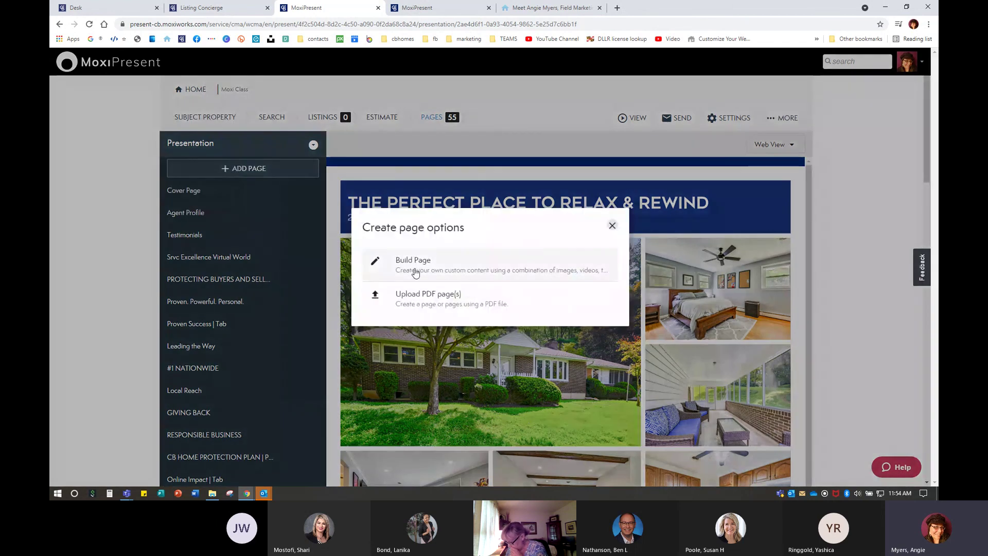
{"action": "left_click", "coordinate": [425, 299]}
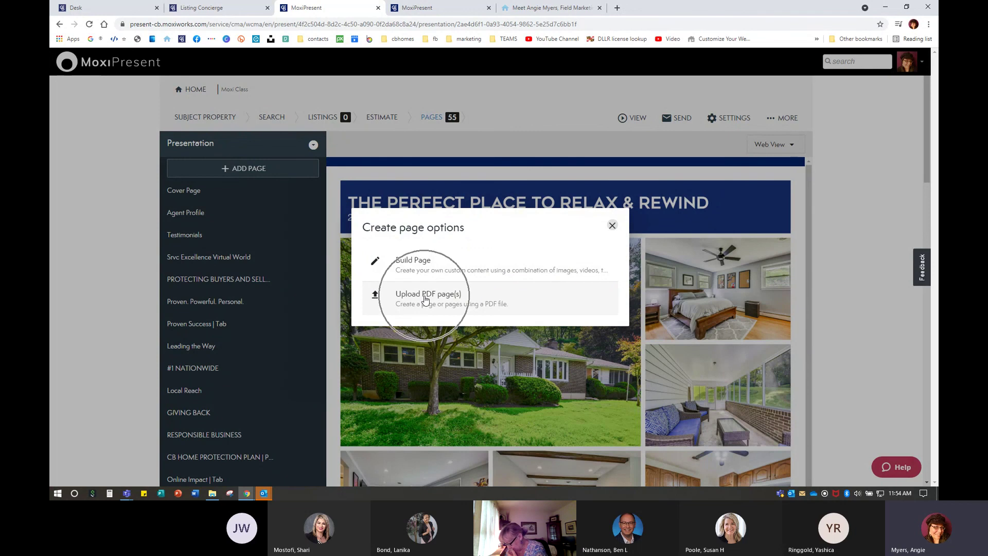
{"action": "left_click", "coordinate": [425, 299]}
{"action": "left_click", "coordinate": [425, 298]}
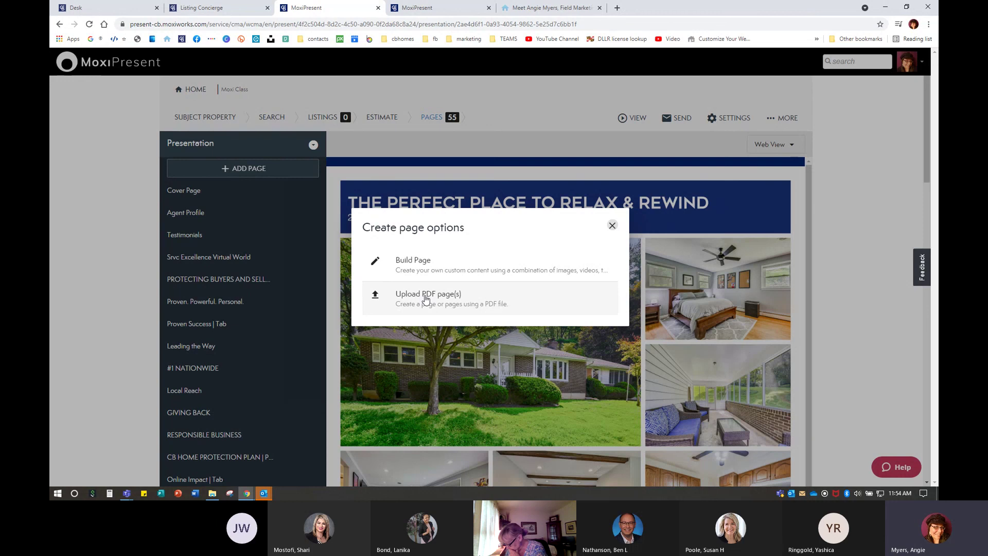
{"action": "left_click", "coordinate": [593, 118]}
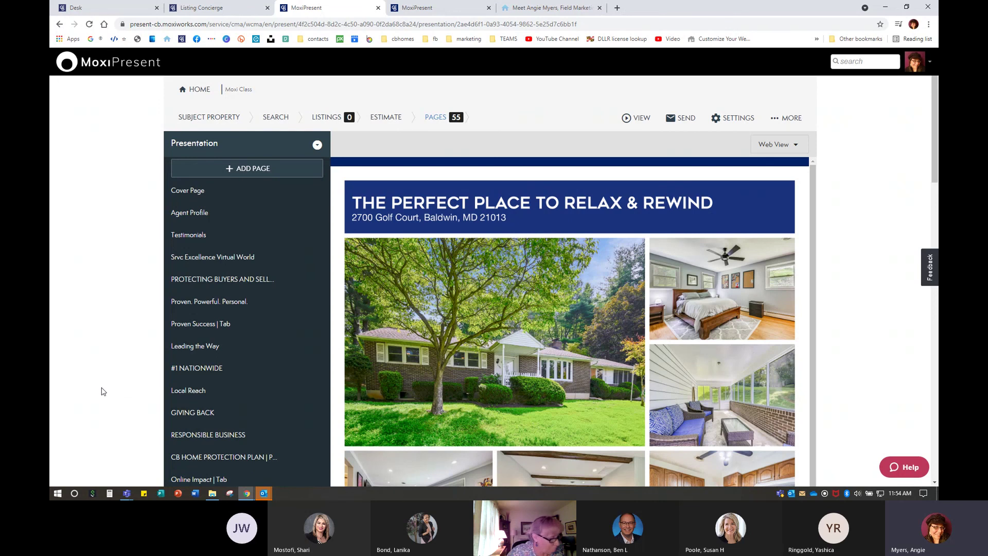
Switch to the Teams meeting window and stop sharing the screen
{"action": "mouse_move", "coordinate": [127, 495]}
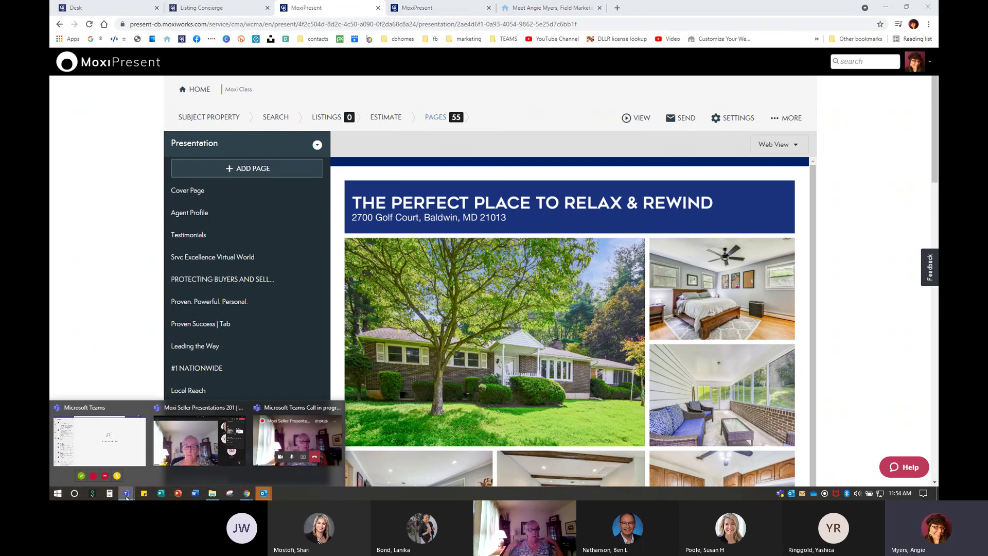
{"action": "left_click", "coordinate": [196, 443]}
{"action": "left_click", "coordinate": [855, 33]}
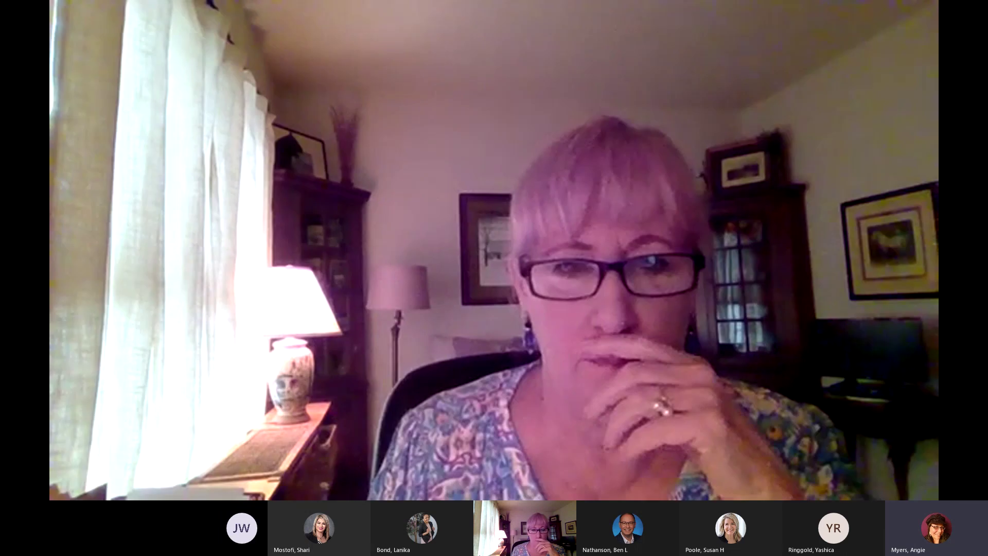